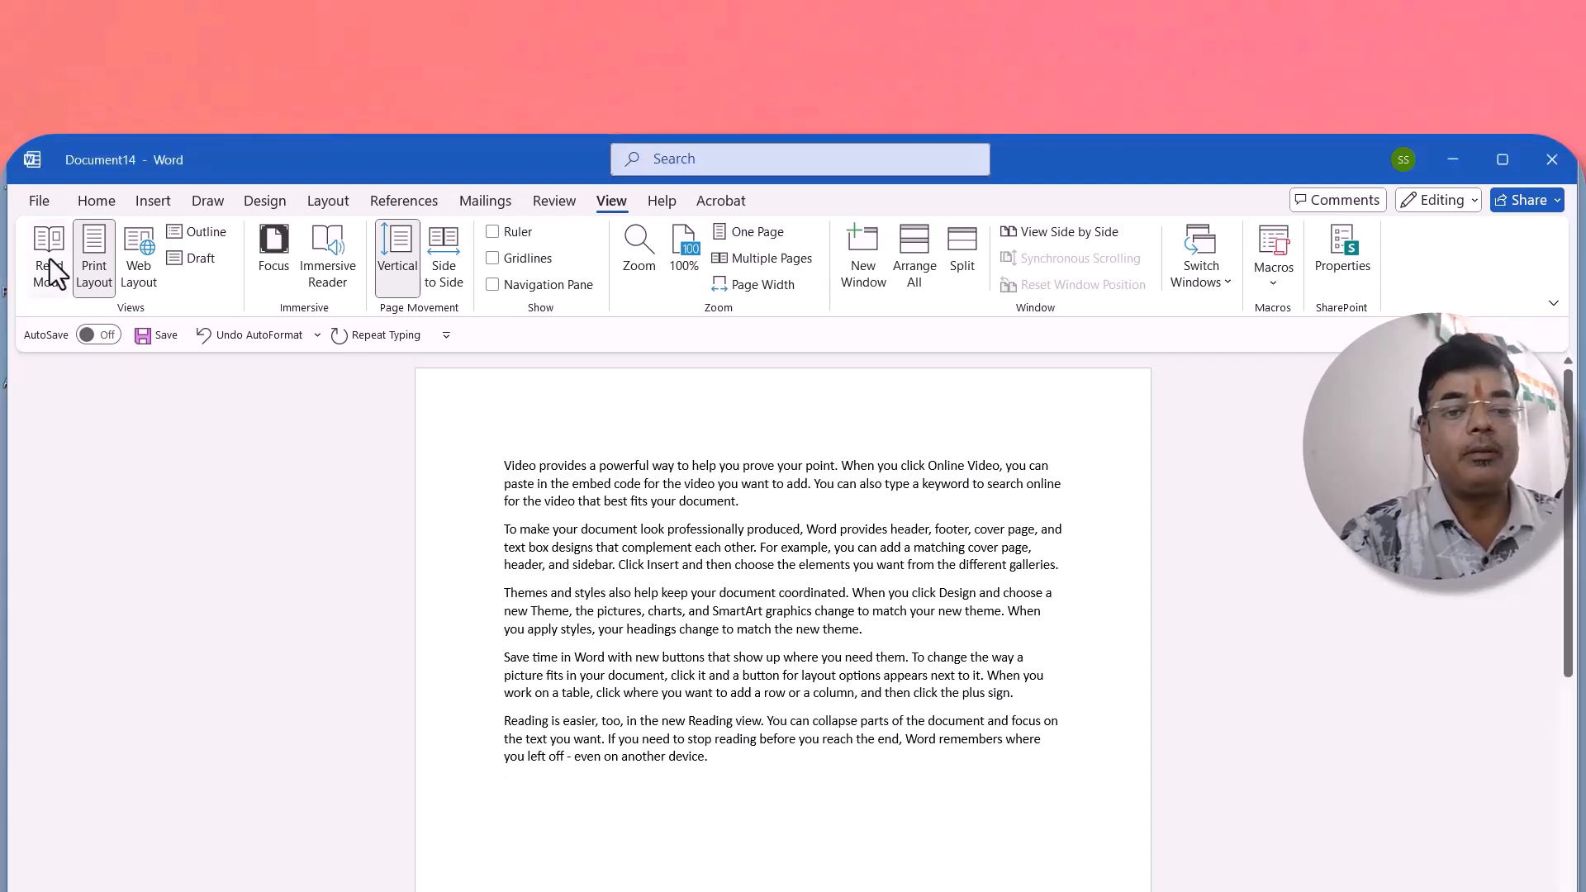
- View the document in Read Mode and return to Print Layout
{"action": "left_click", "coordinate": [49, 260]}
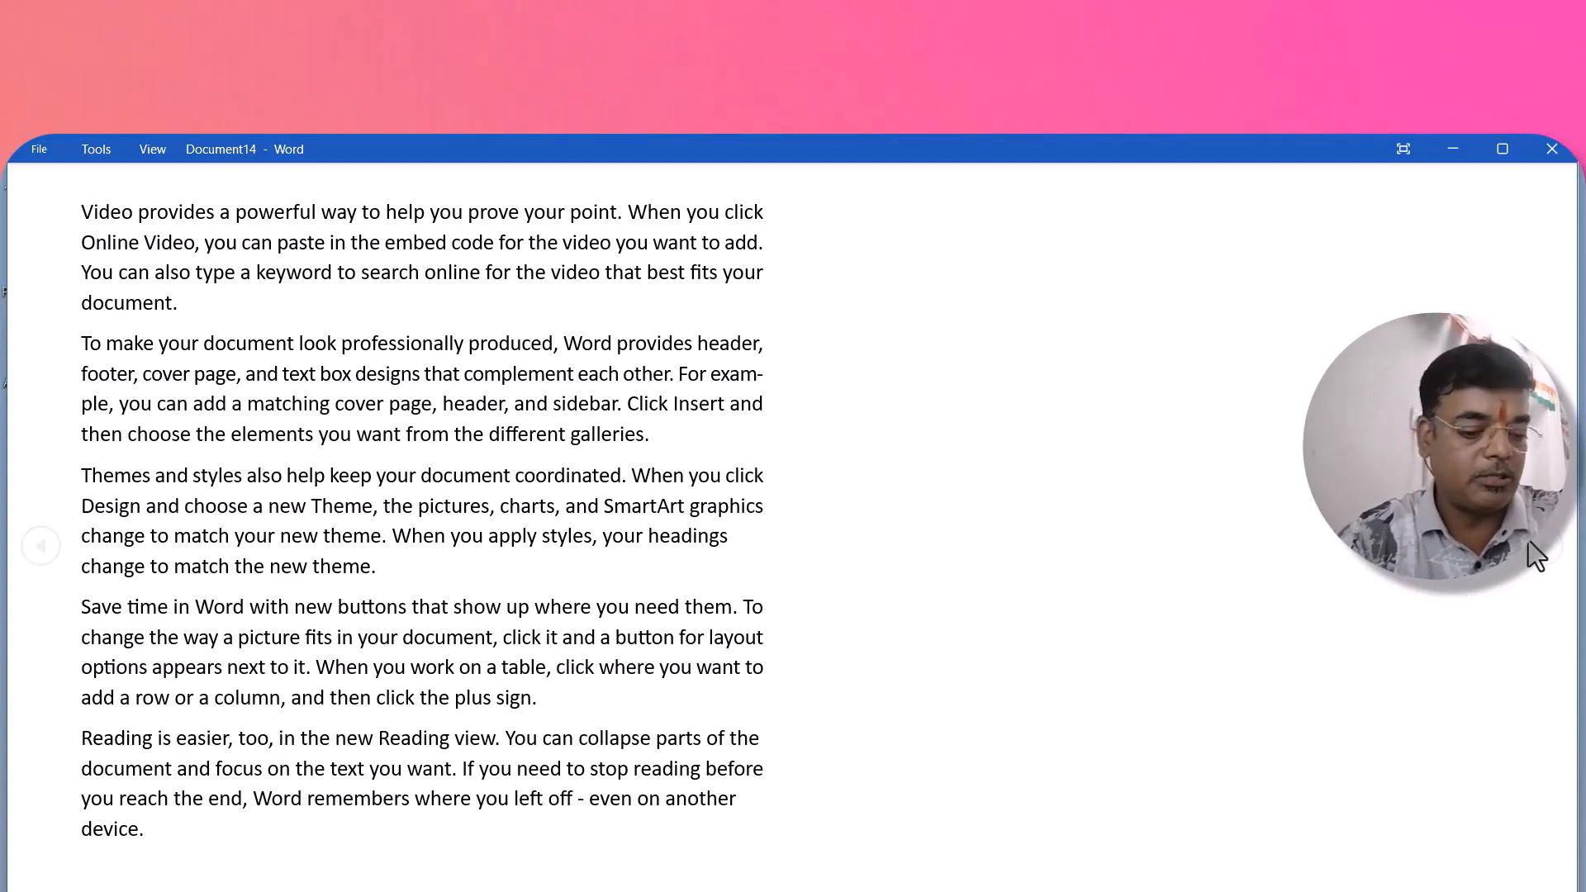
{"action": "key", "text": "Escape"}
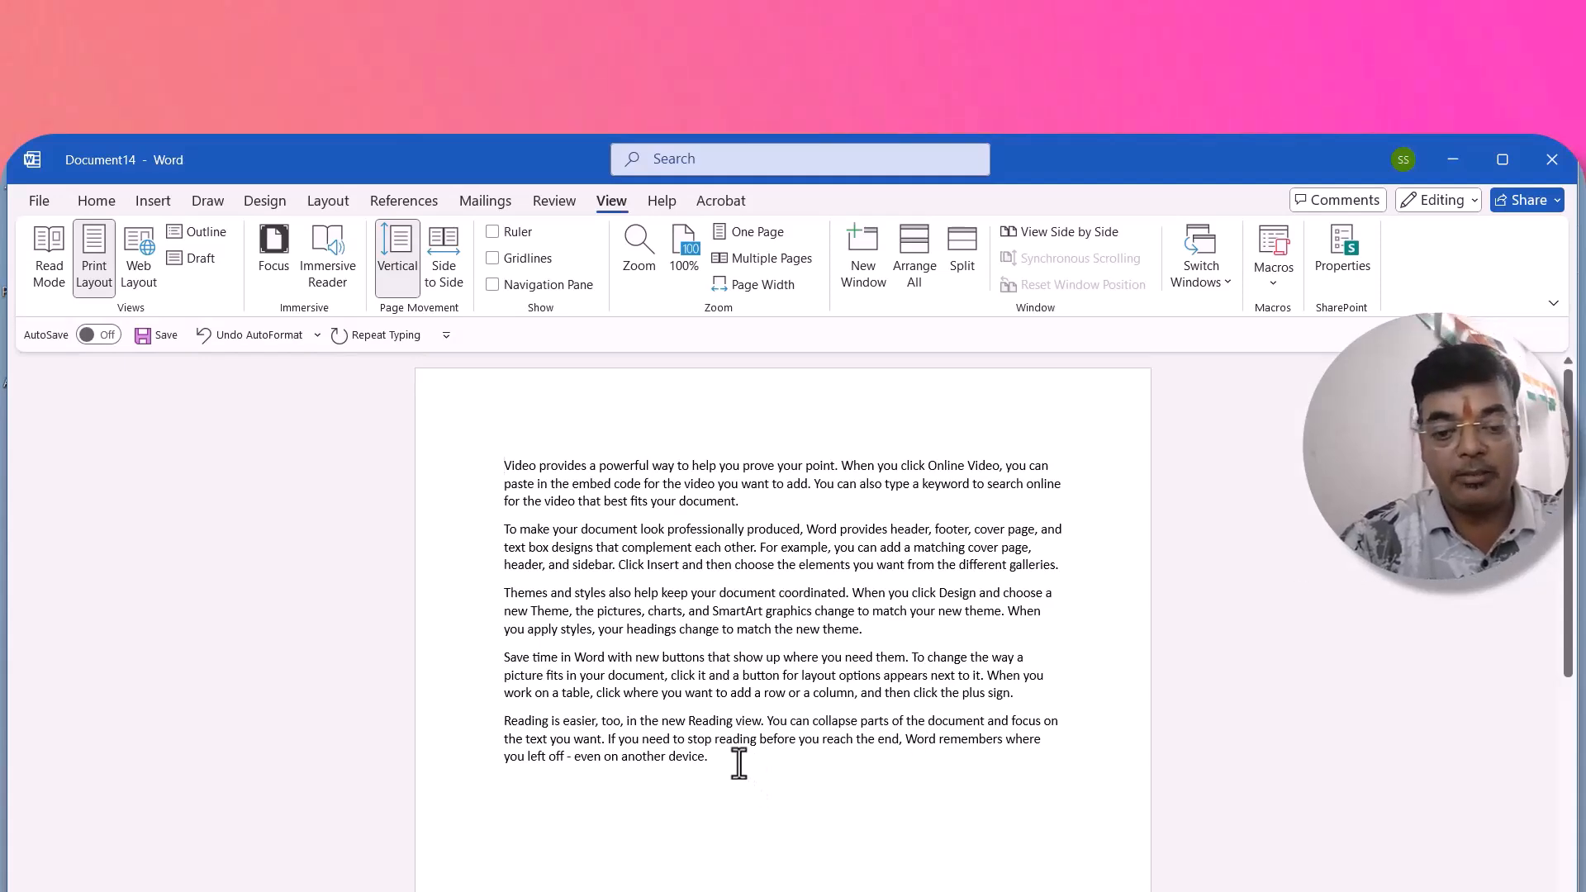
- Insert a page break after the last paragraph and generate sample text on the new page with =RAND()
{"action": "key", "text": "ctrl+Return"}
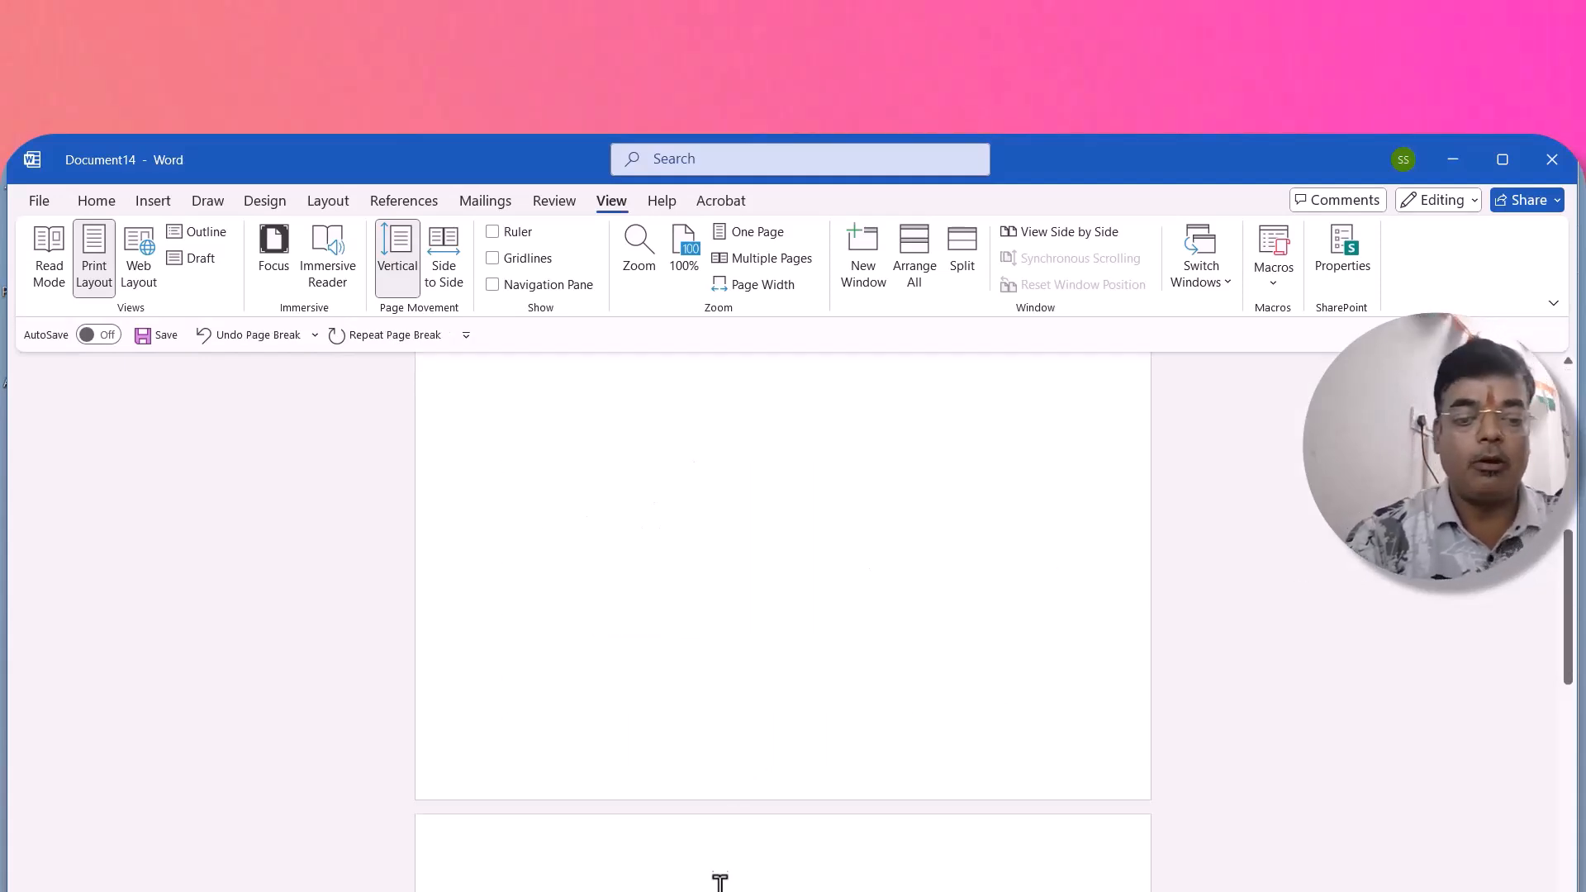
{"action": "scroll", "coordinate": [724, 878], "scroll_direction": "down", "scroll_amount": 4}
{"action": "scroll", "coordinate": [542, 542], "scroll_direction": "up", "scroll_amount": 1}
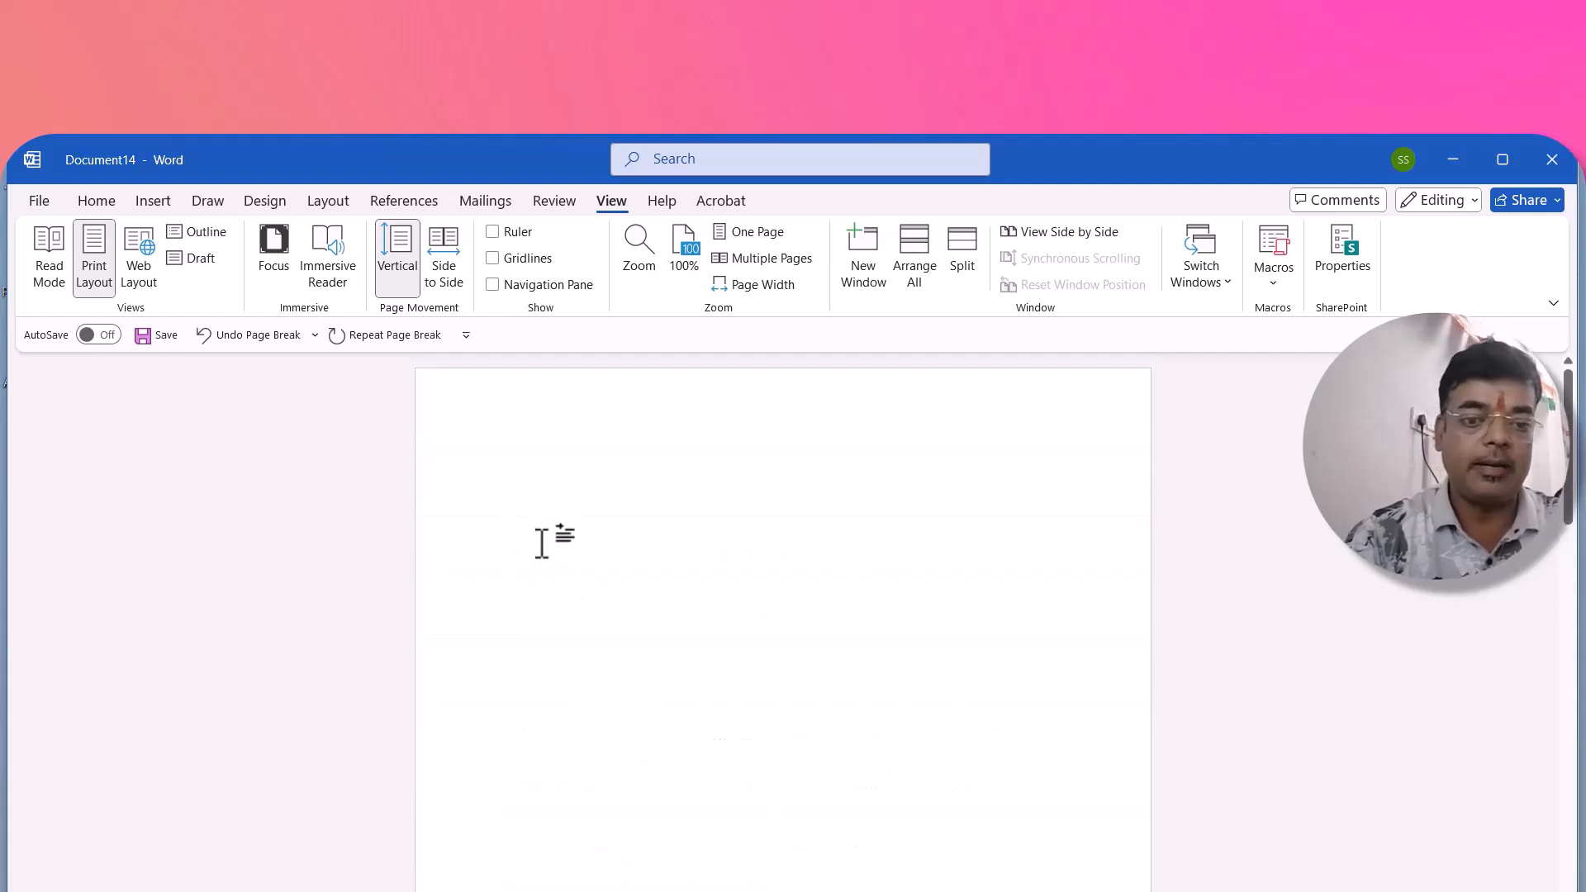
{"action": "type", "text": "=RAND"}
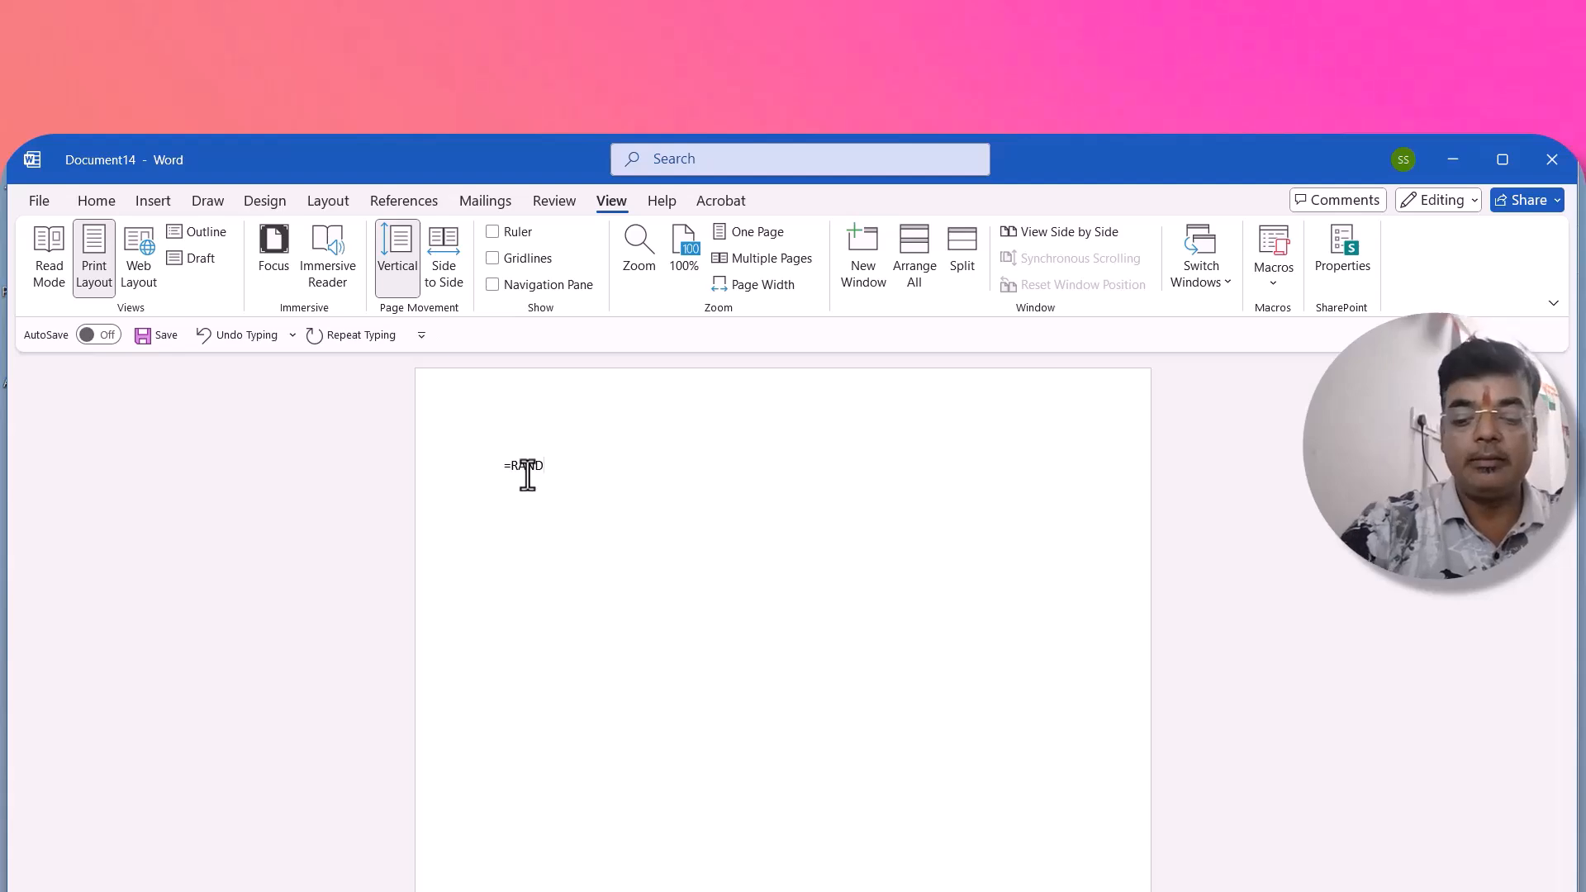
{"action": "type", "text": "()"}
{"action": "key", "text": "Return"}
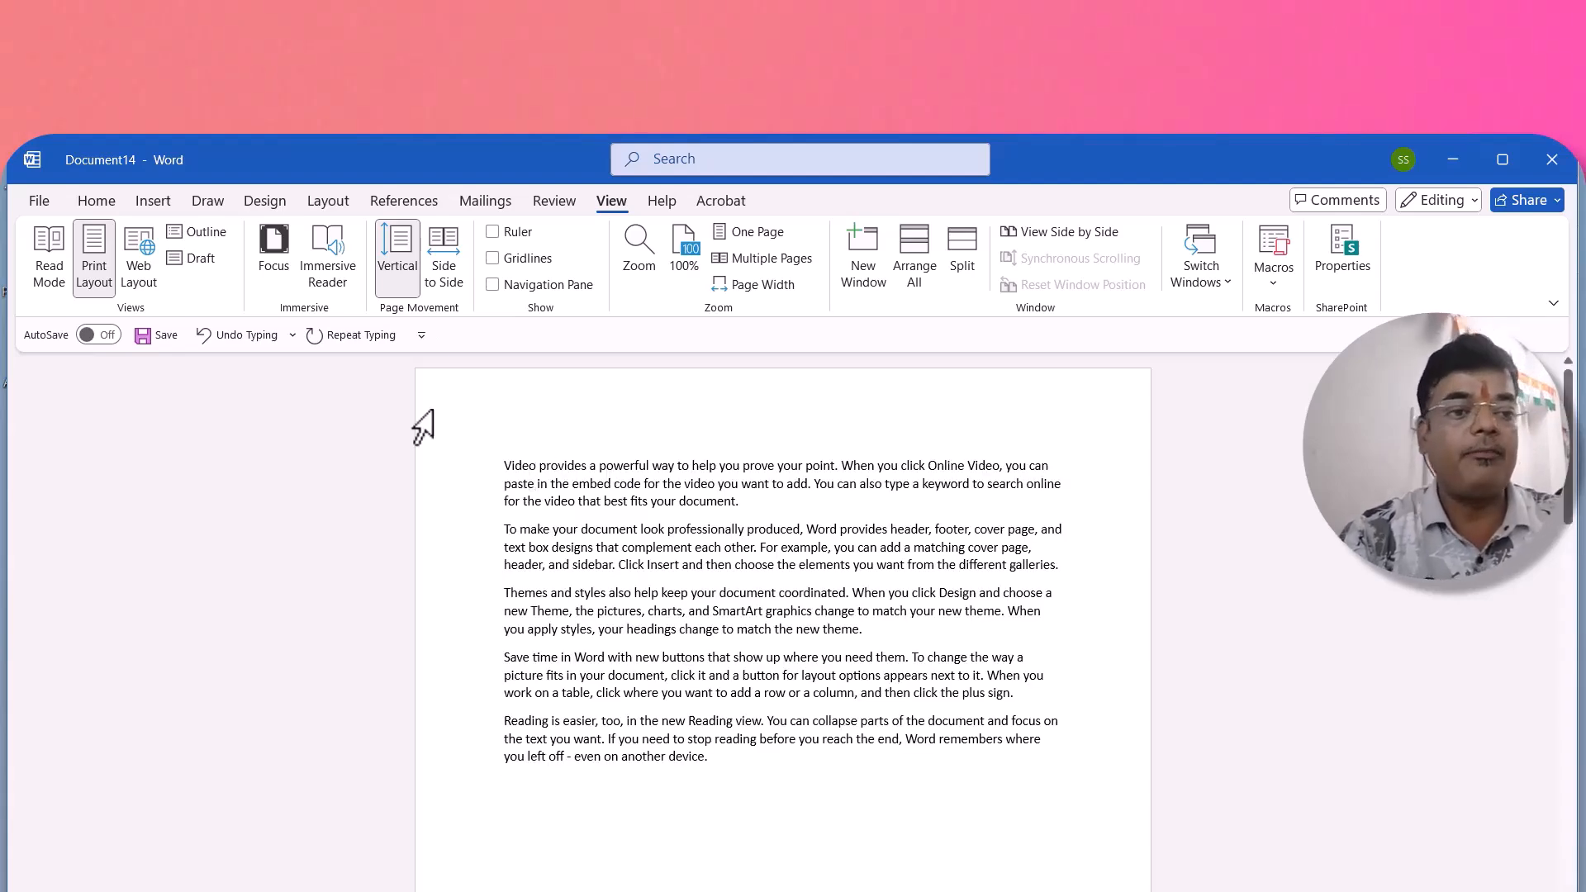
- Examine the document in Read Mode, paging forward and back between its screens, and return to Print Layout
{"action": "left_click", "coordinate": [50, 250]}
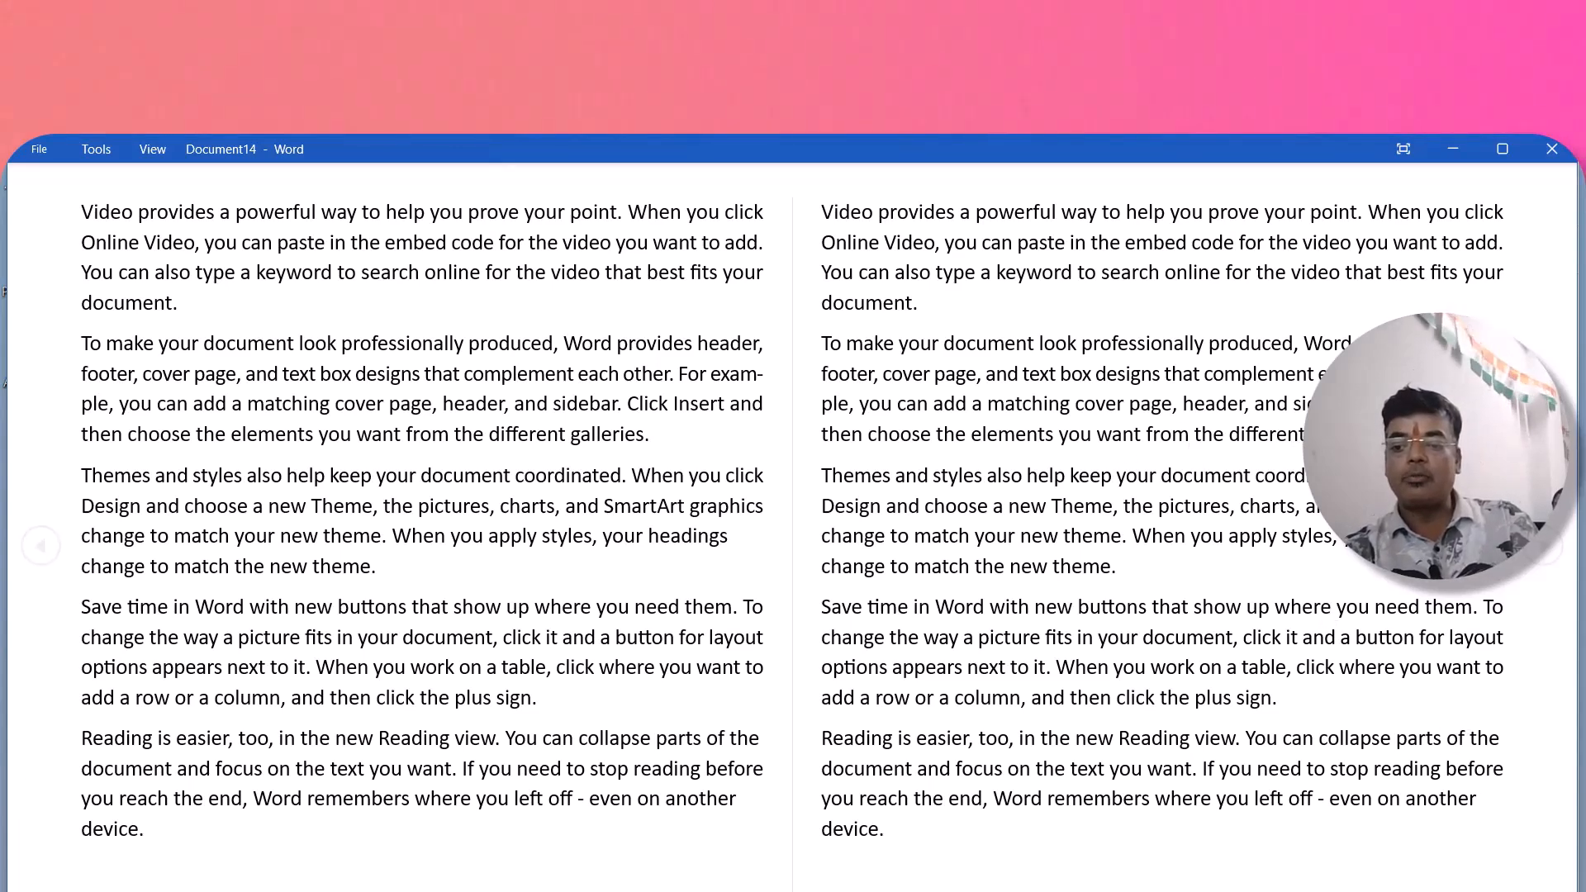
{"action": "scroll", "coordinate": [1491, 753], "scroll_direction": "up", "scroll_amount": 3}
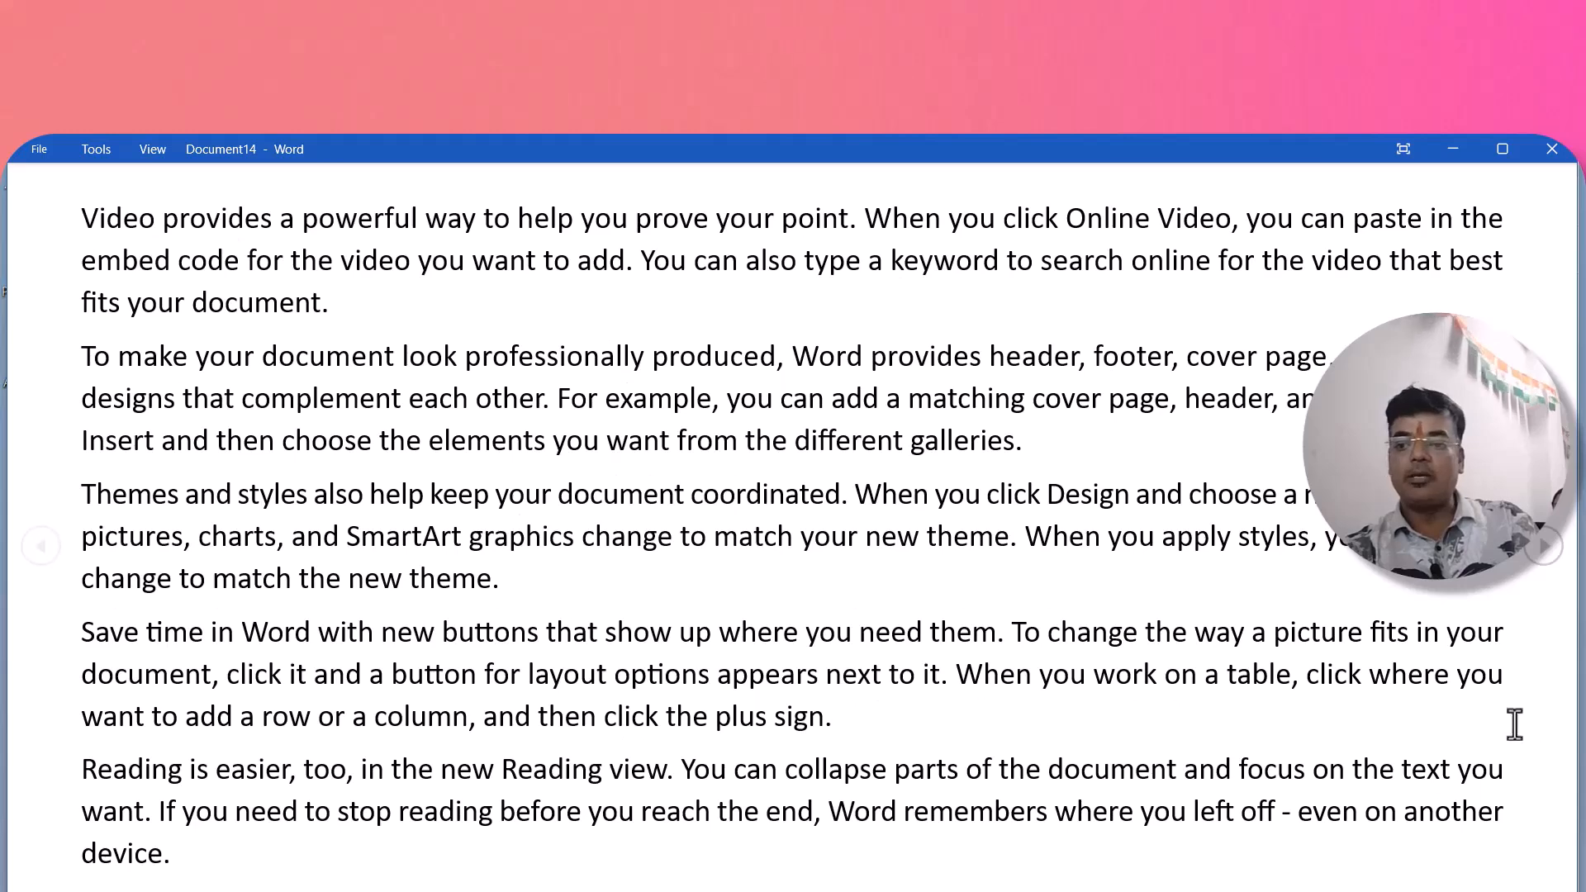
{"action": "left_click", "coordinate": [1546, 548]}
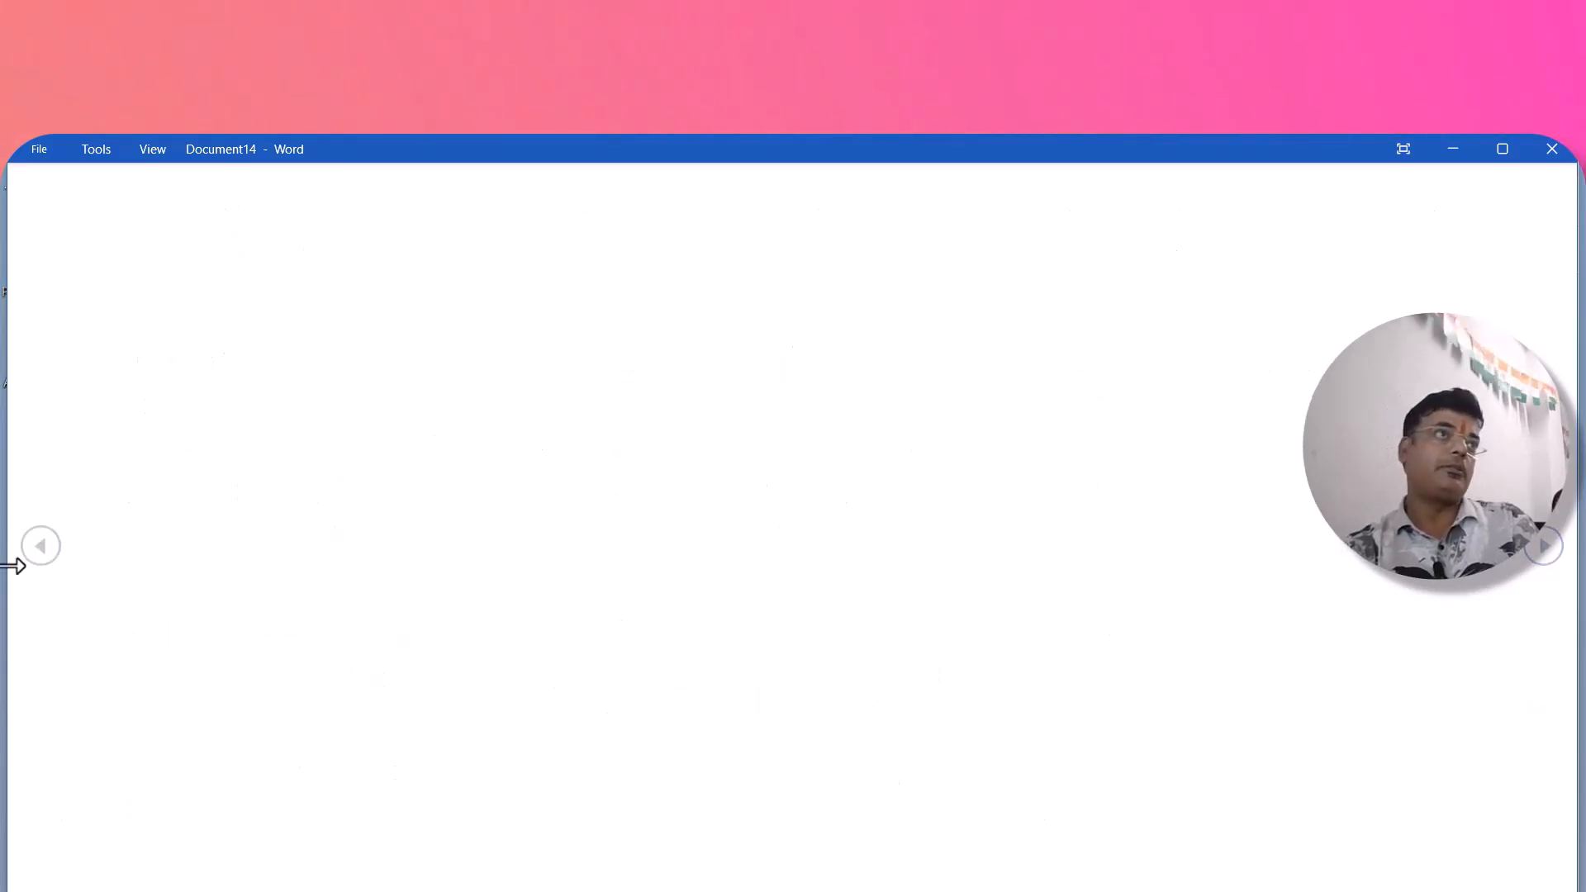
{"action": "left_click", "coordinate": [43, 547]}
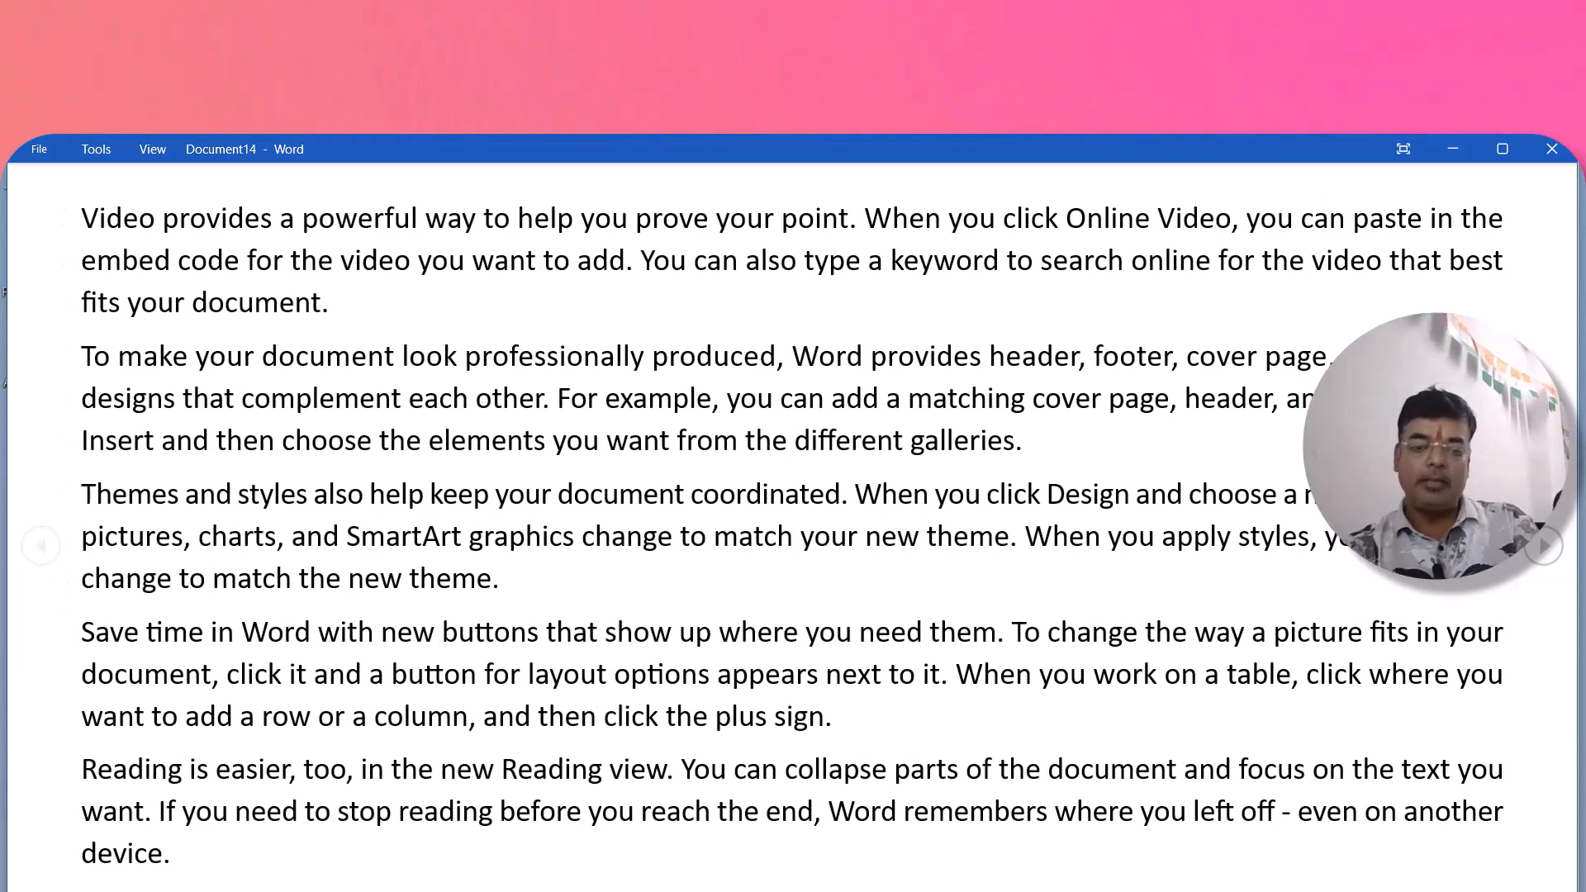
{"action": "left_click", "coordinate": [1550, 548]}
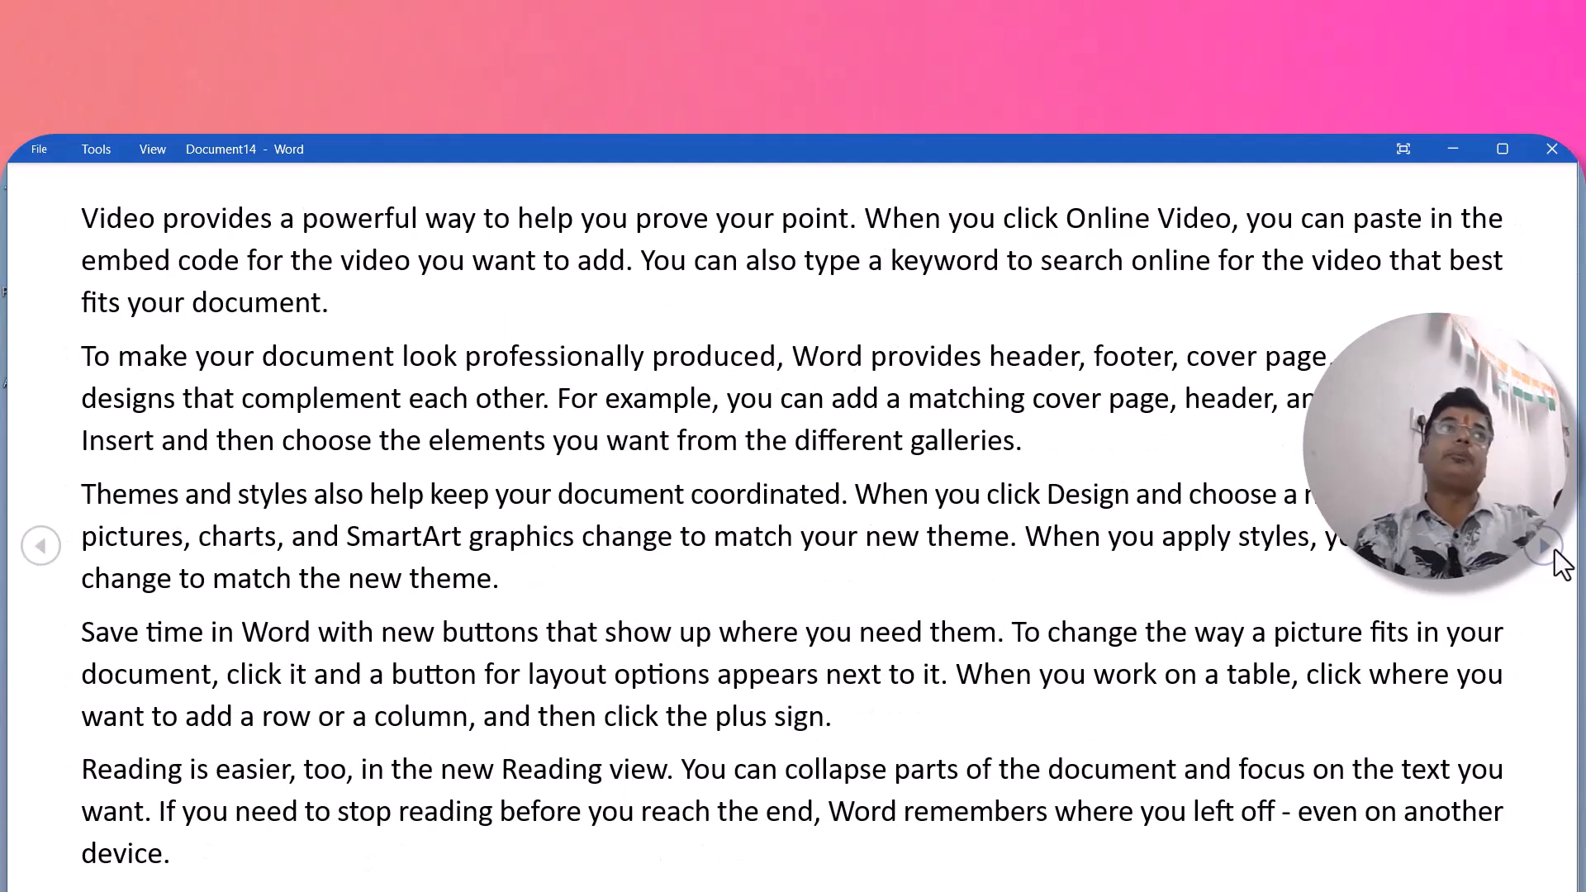
{"action": "left_click", "coordinate": [42, 547]}
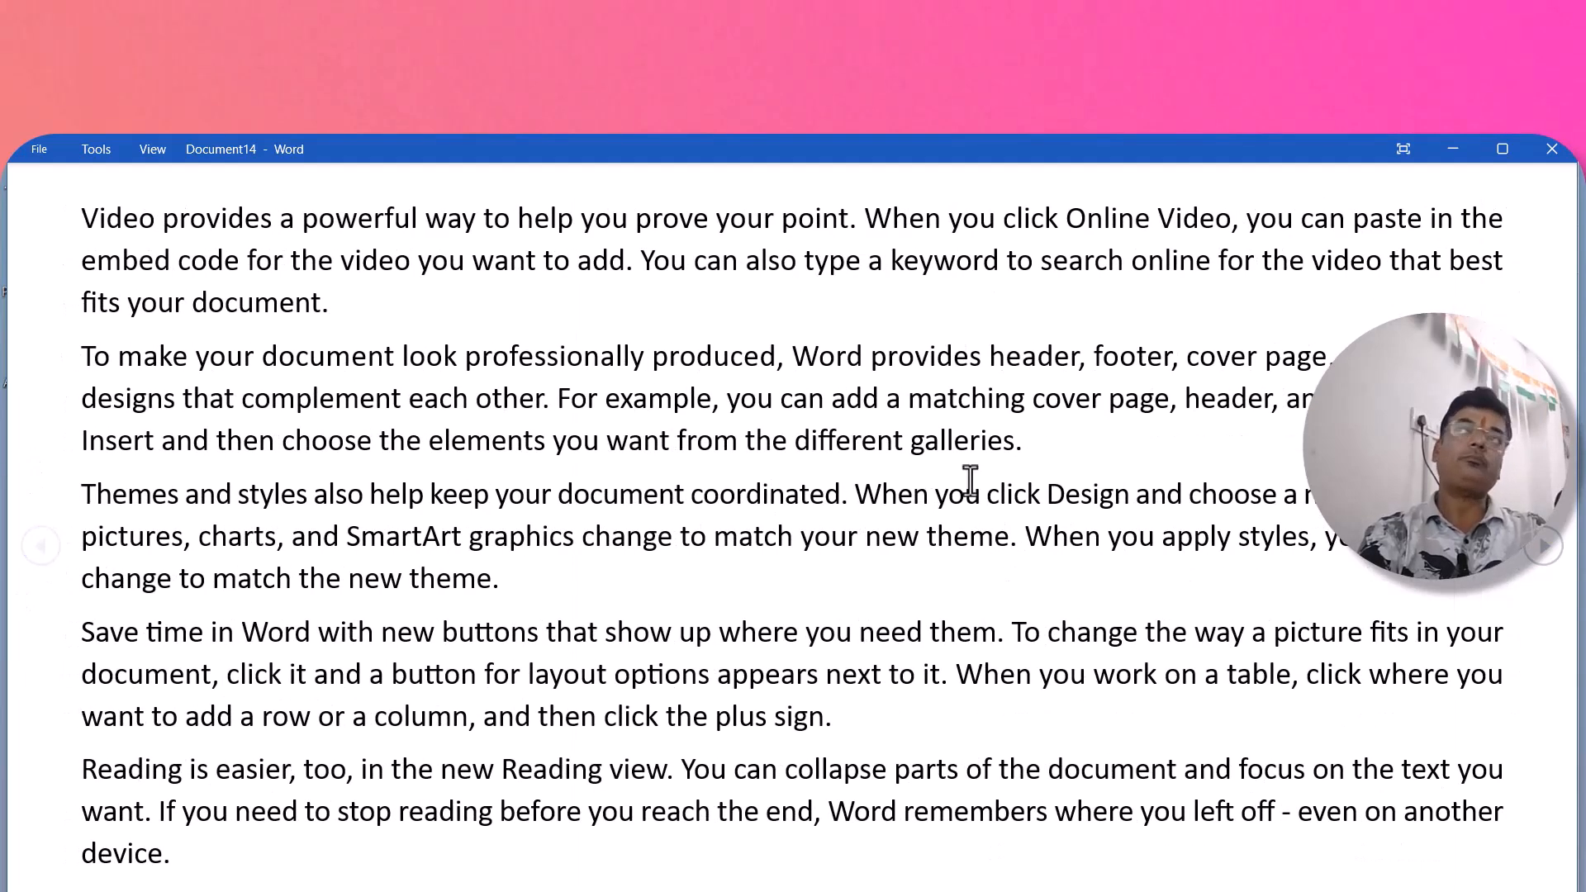
{"action": "left_click", "coordinate": [1544, 554]}
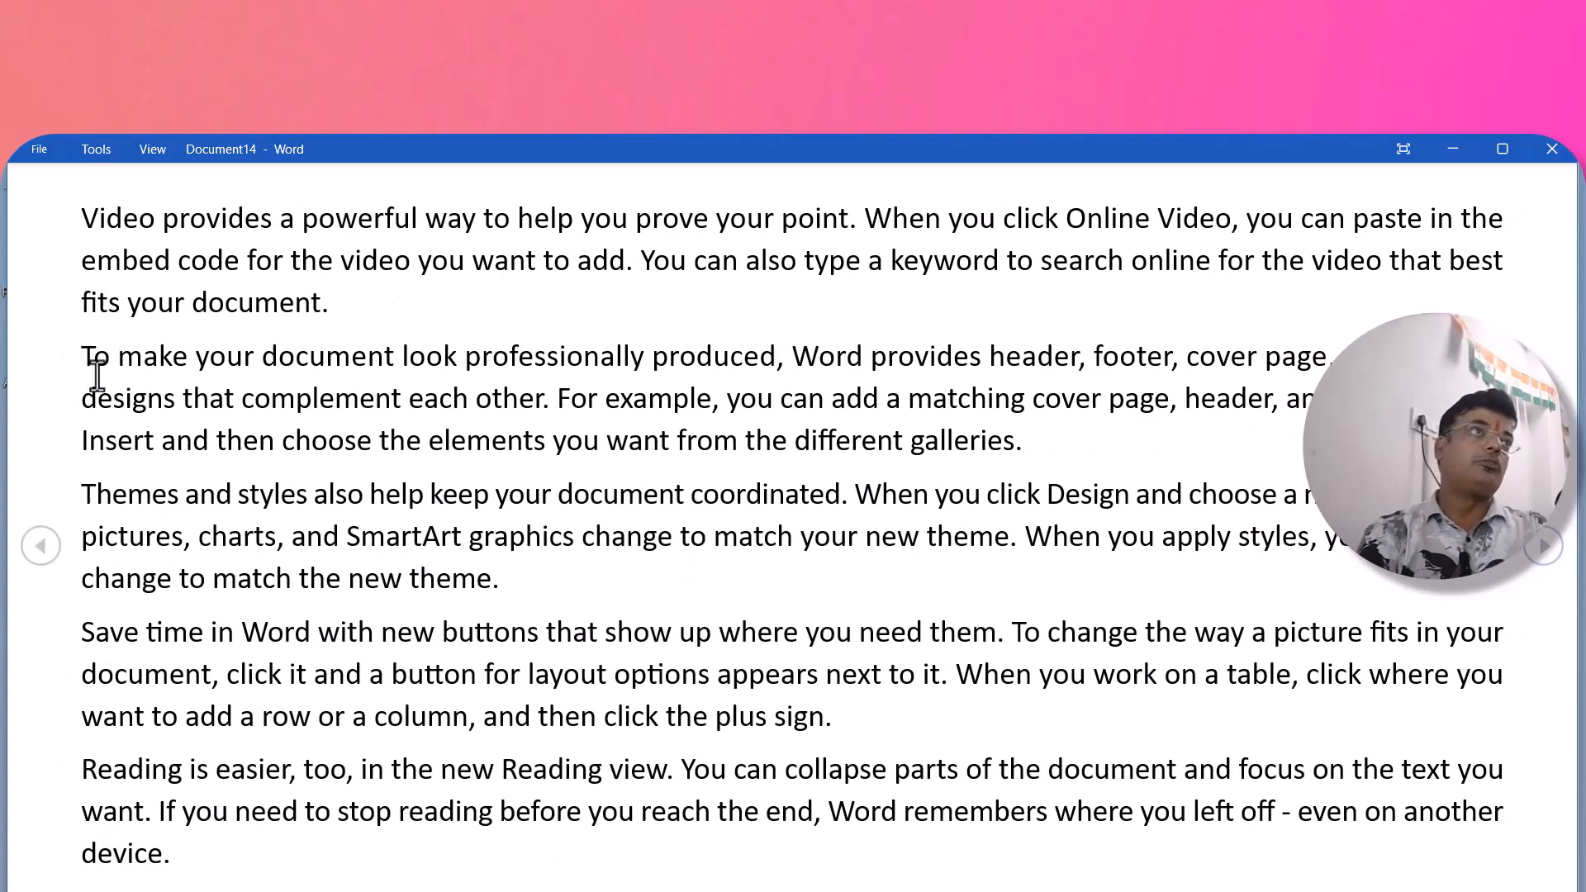
{"action": "left_click", "coordinate": [41, 545]}
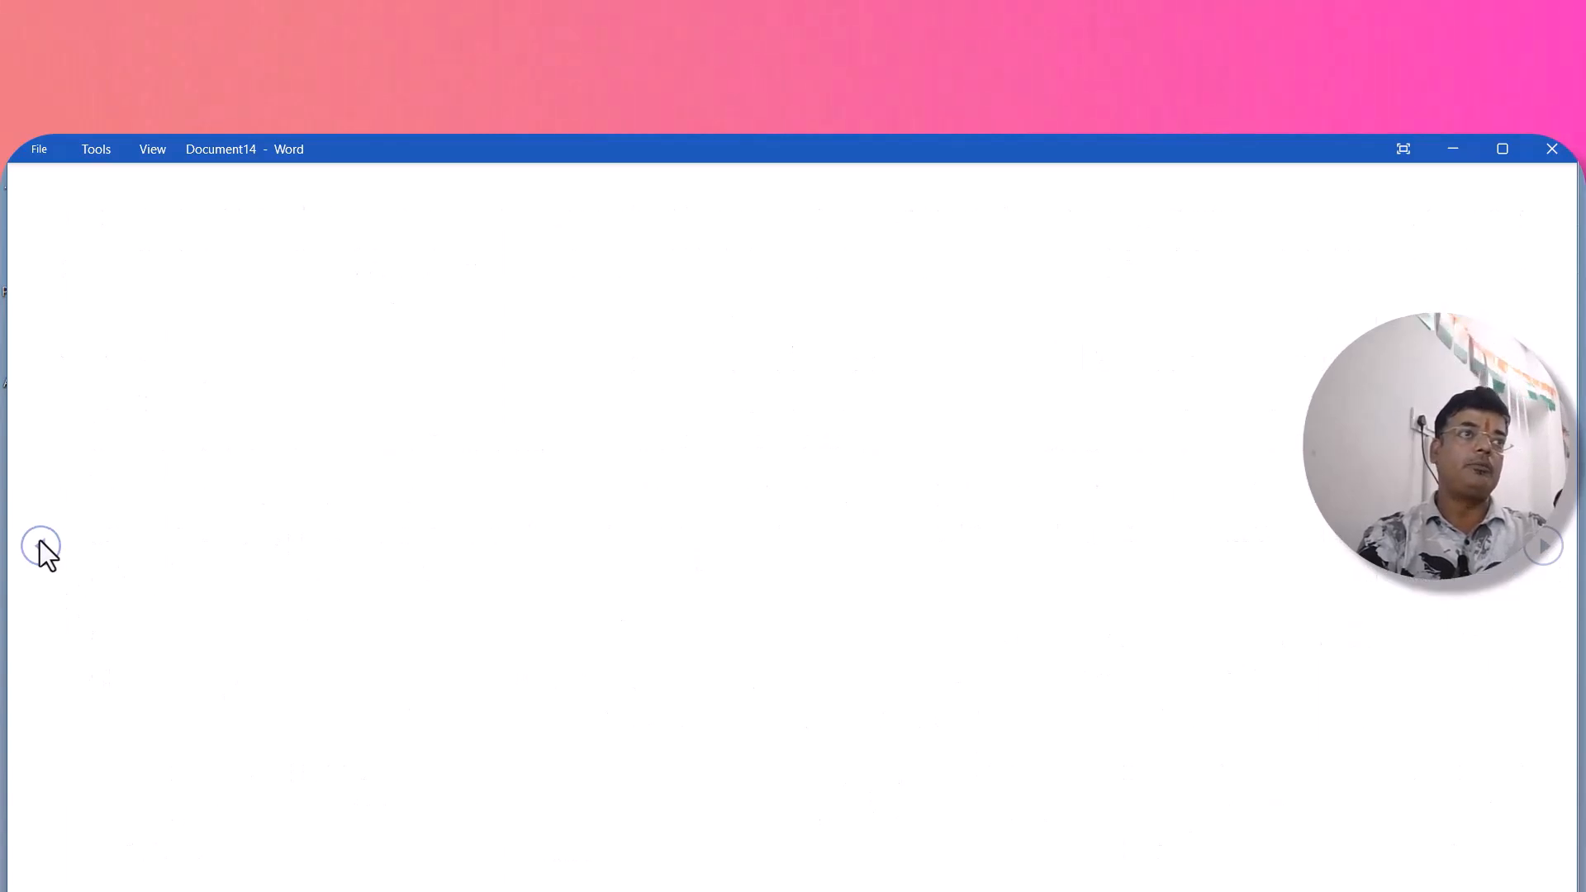
{"action": "key", "text": "Escape"}
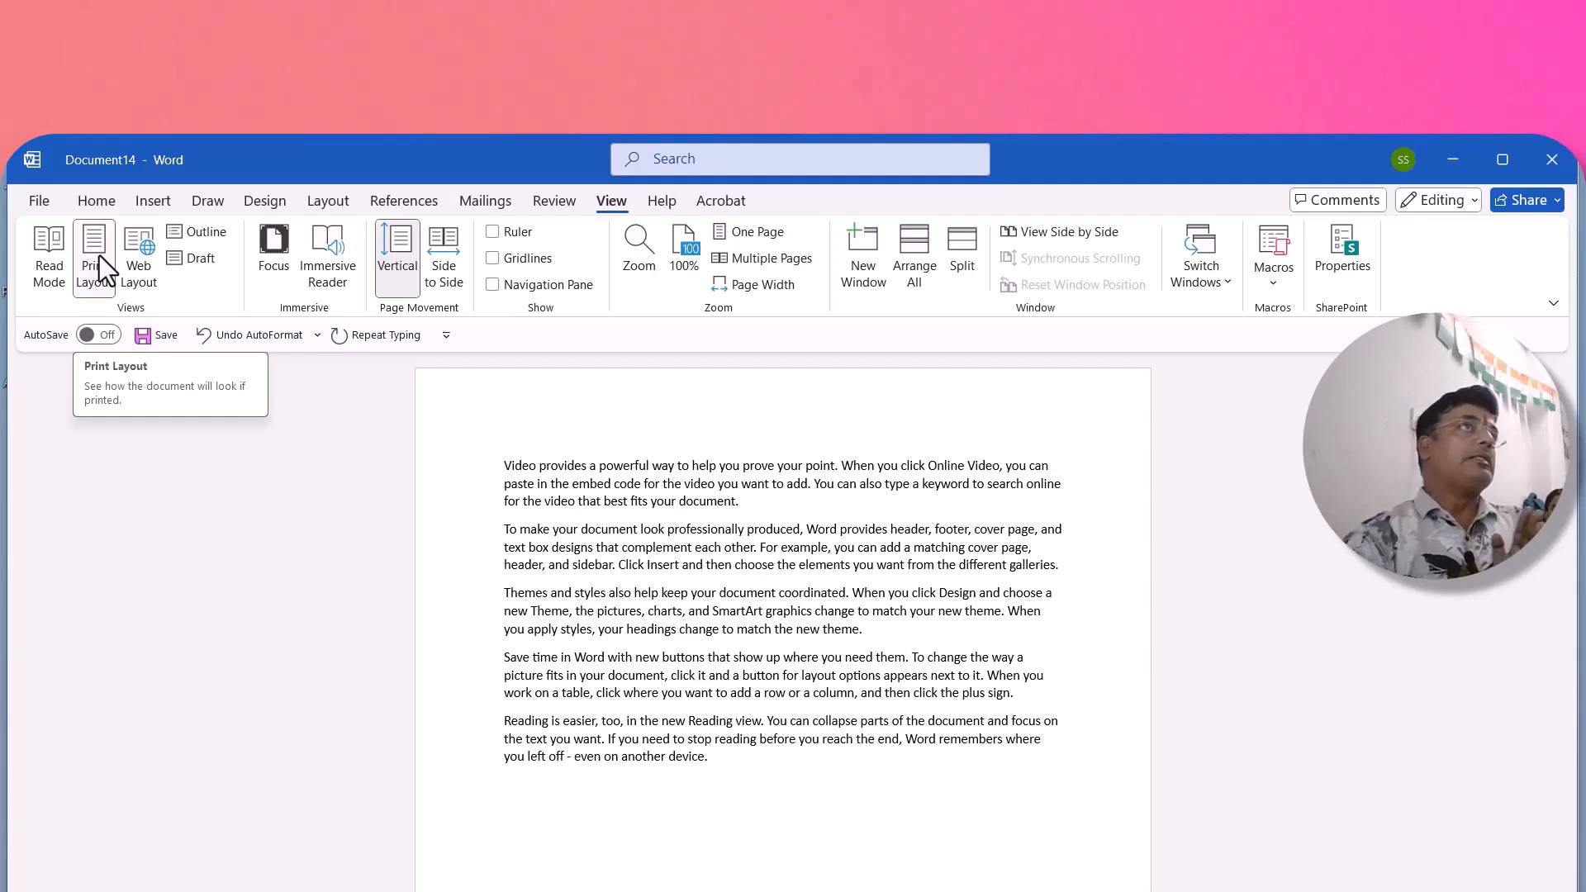
- Switch between Read Mode and Print Layout twice to compare the two views of the document
{"action": "left_click", "coordinate": [56, 248]}
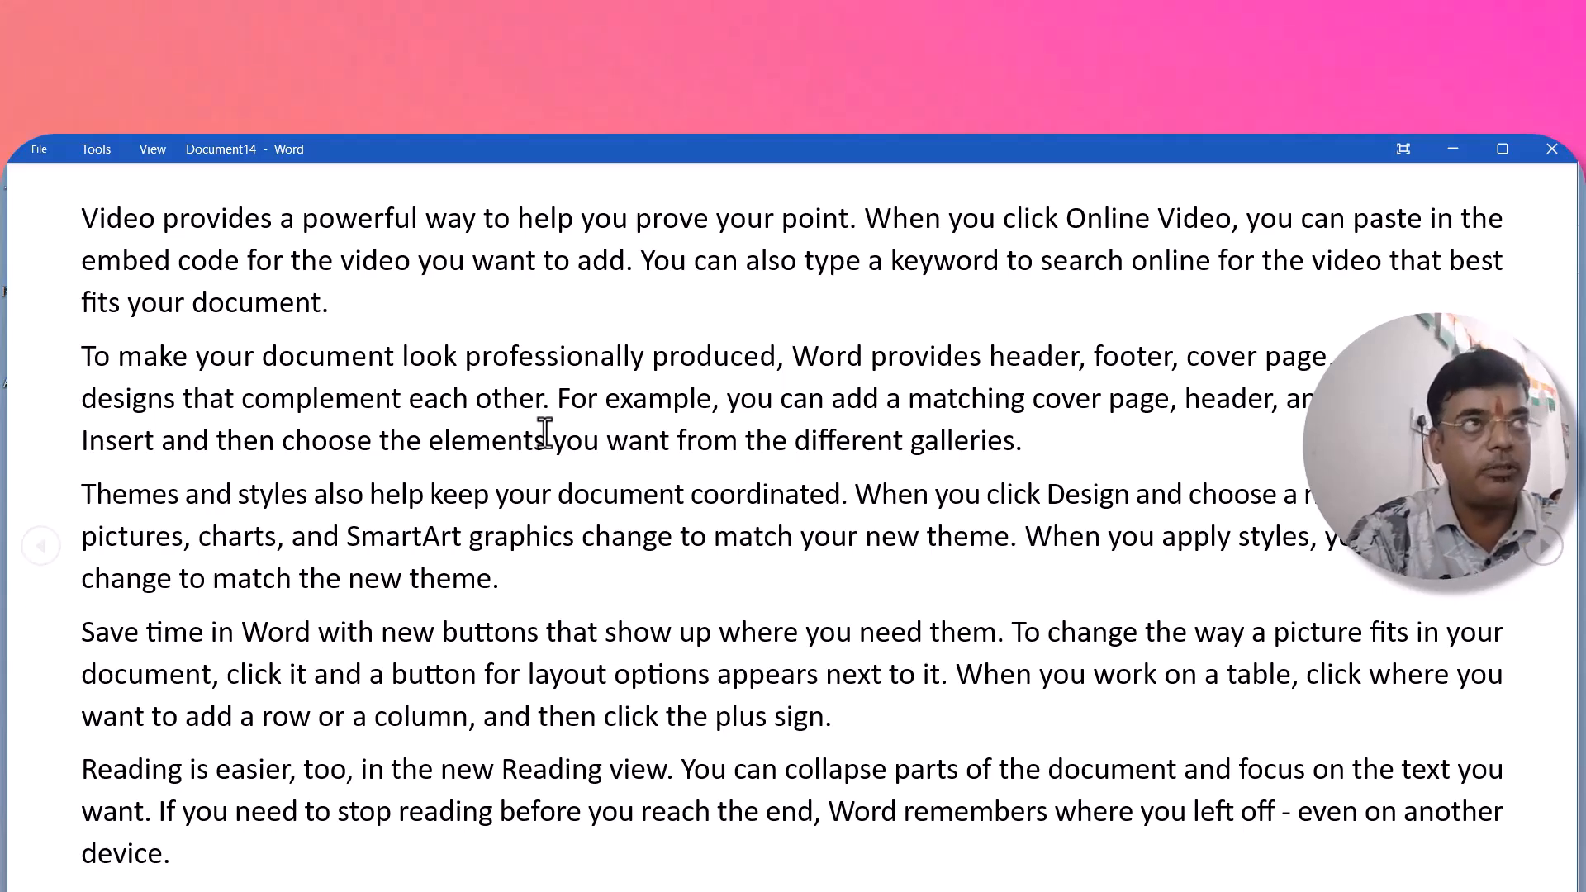
{"action": "key", "text": "Escape"}
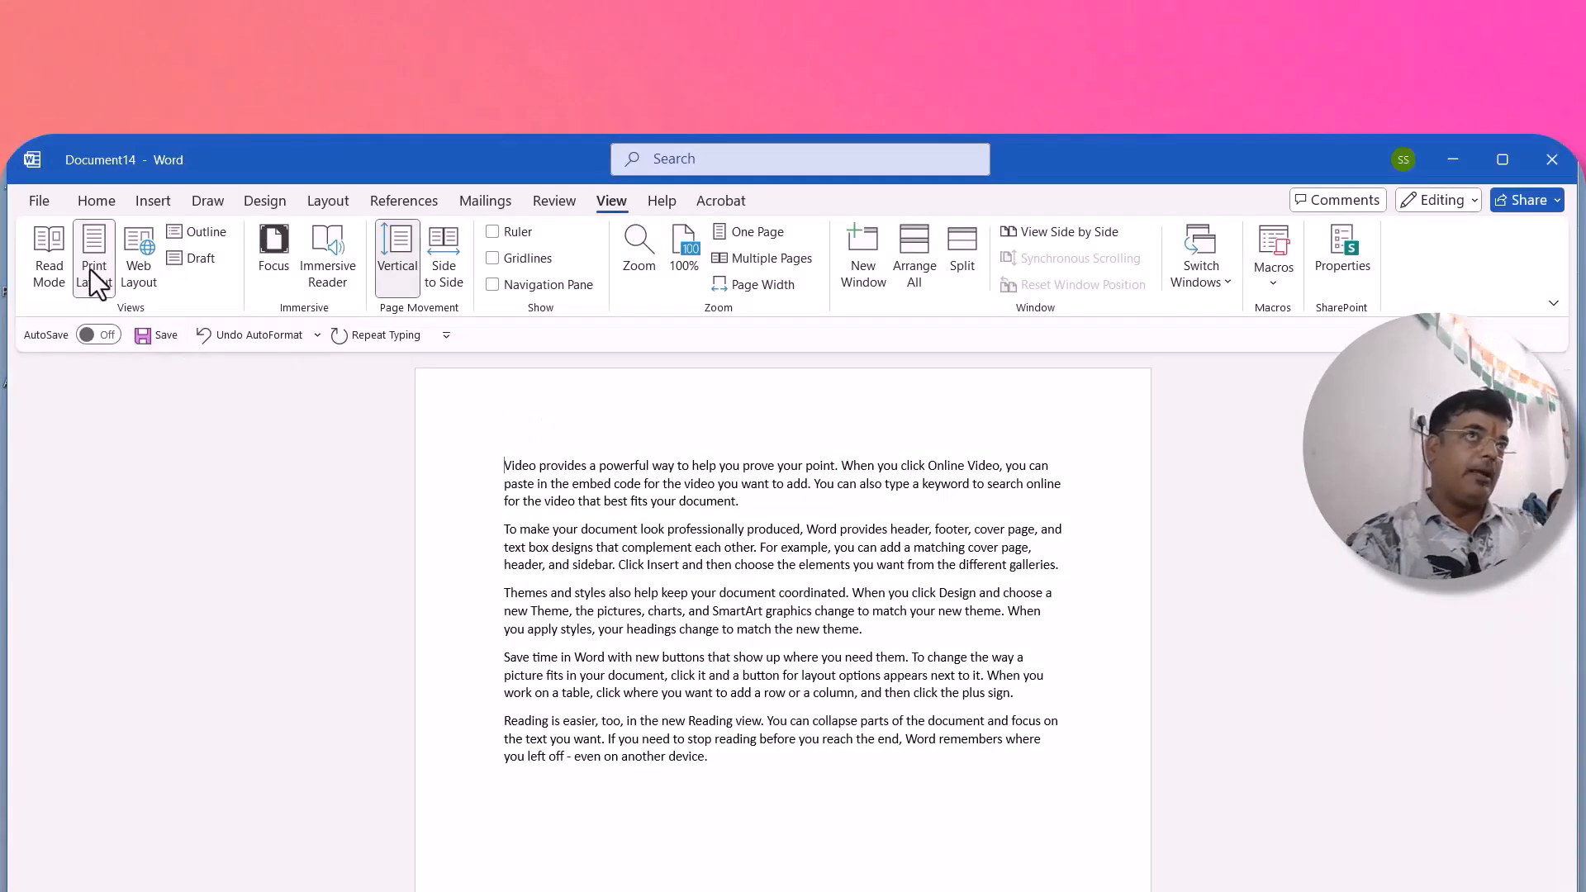
{"action": "left_click", "coordinate": [639, 530]}
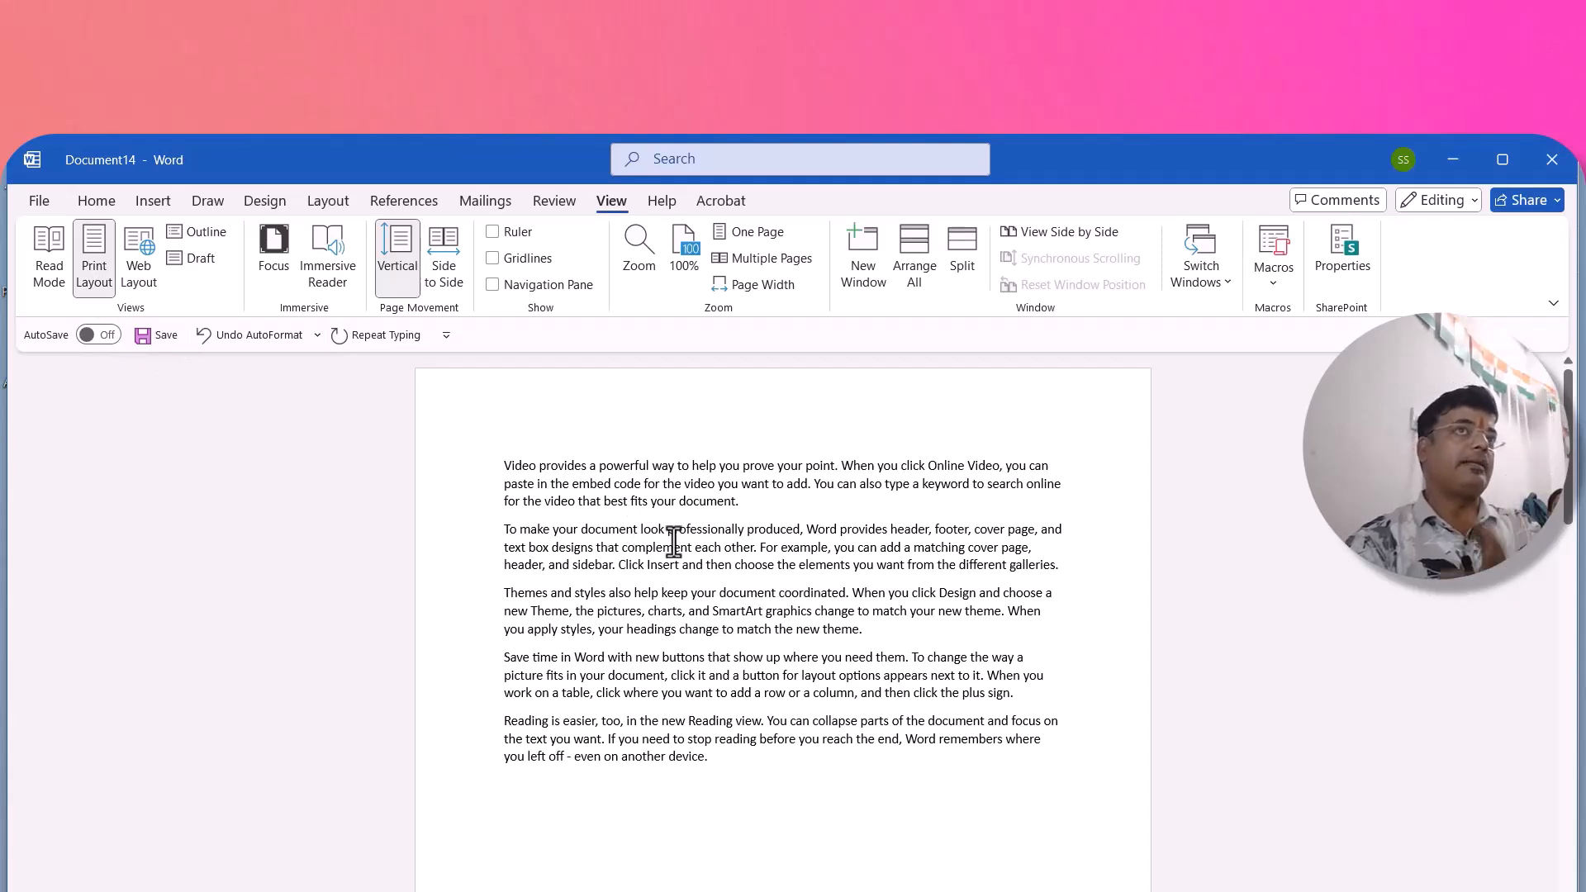
{"action": "left_click", "coordinate": [674, 546]}
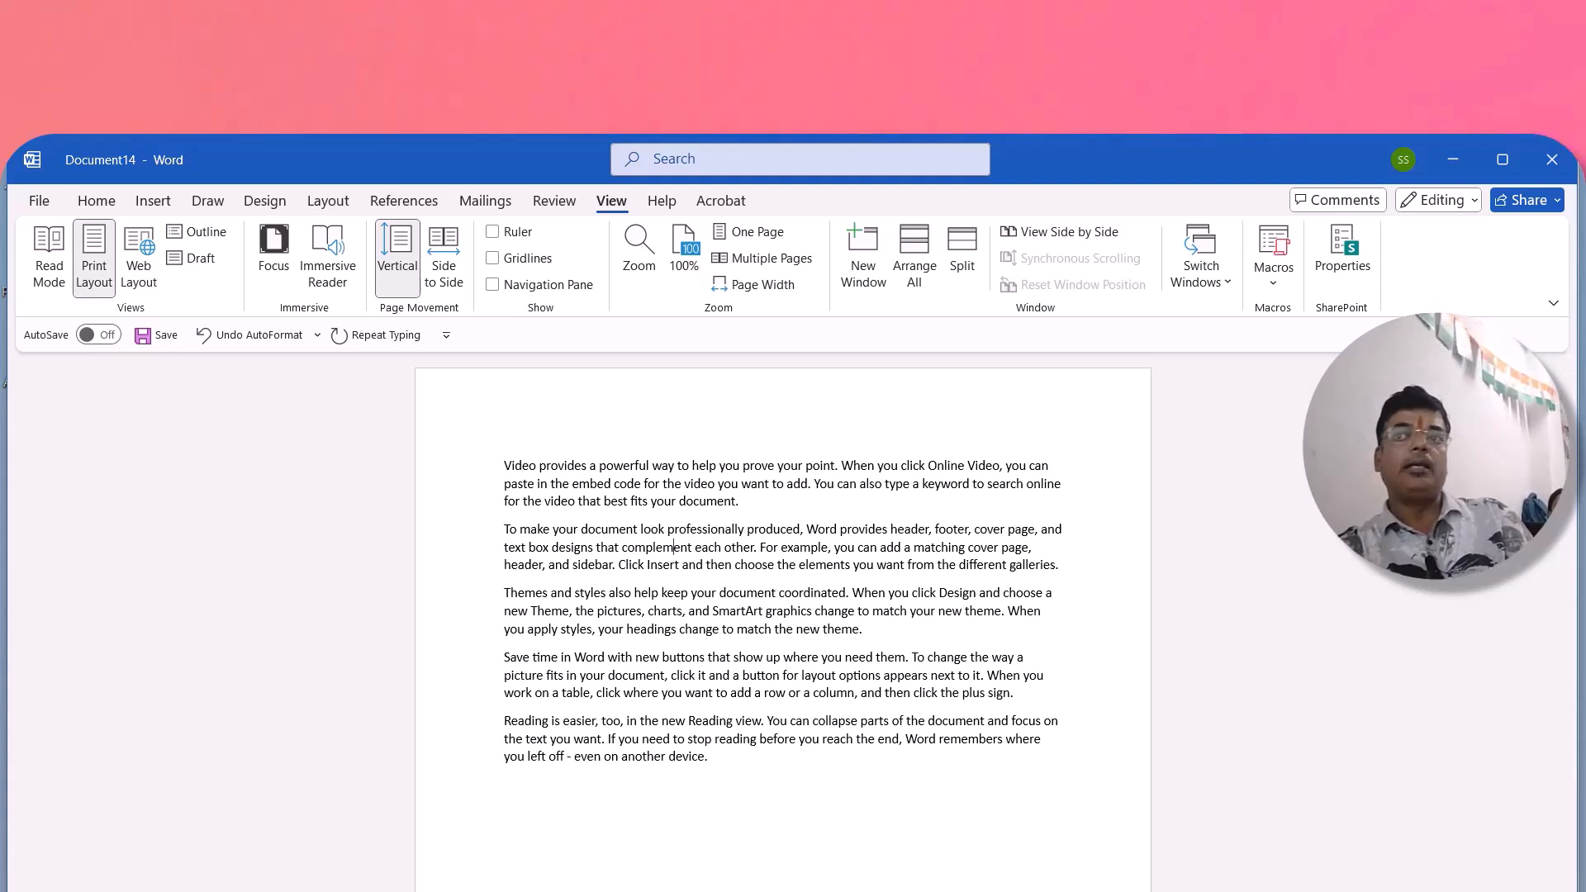
{"action": "key", "text": "alt+w"}
{"action": "key", "text": "f"}
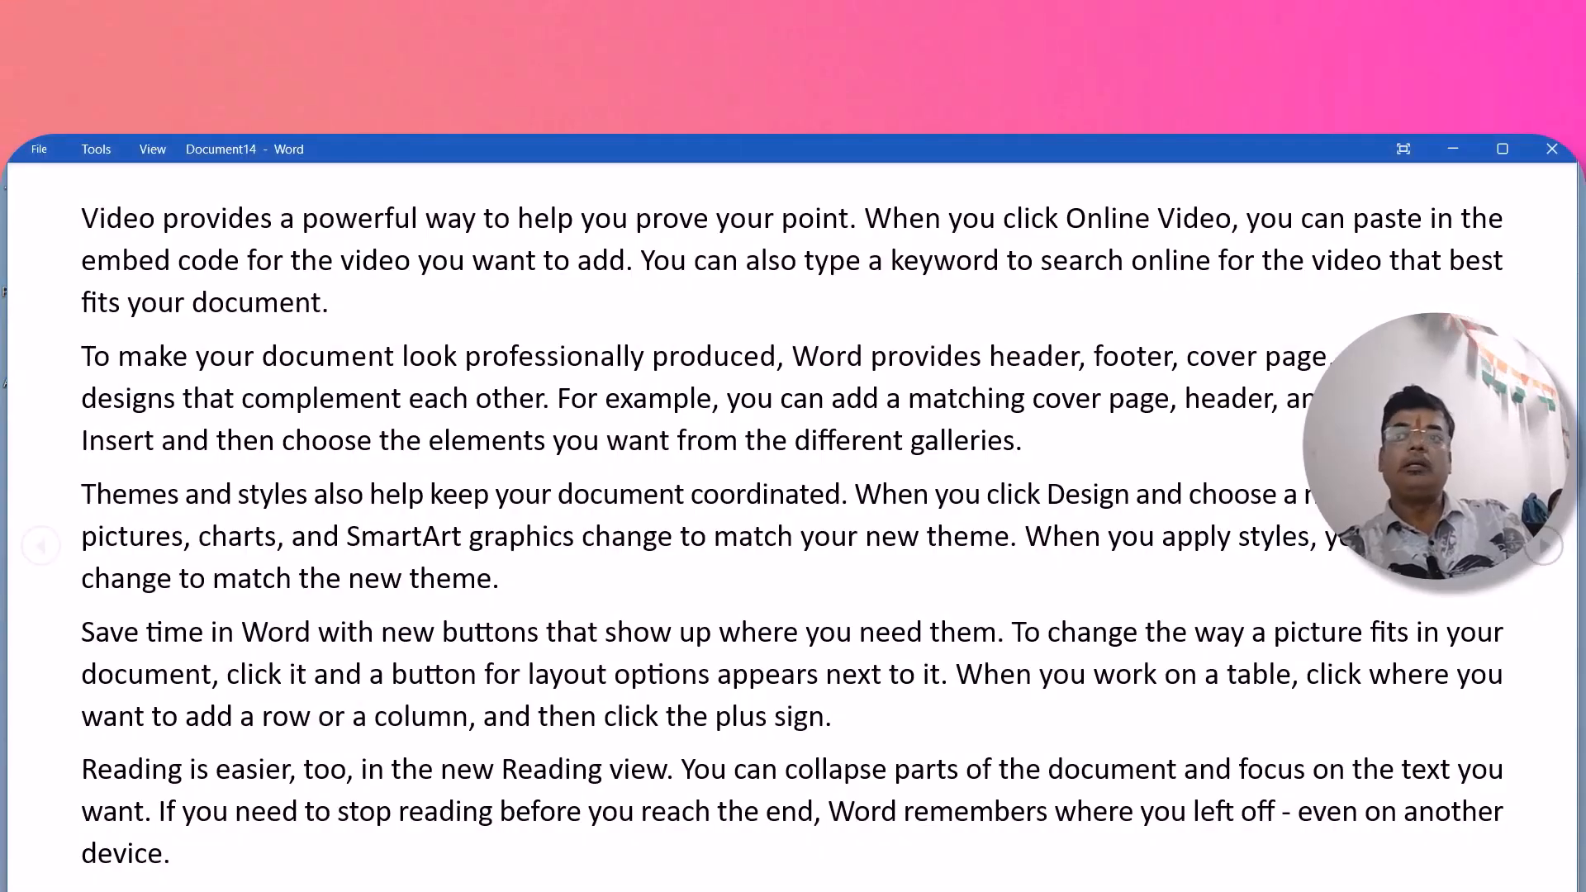
{"action": "key", "text": "Escape"}
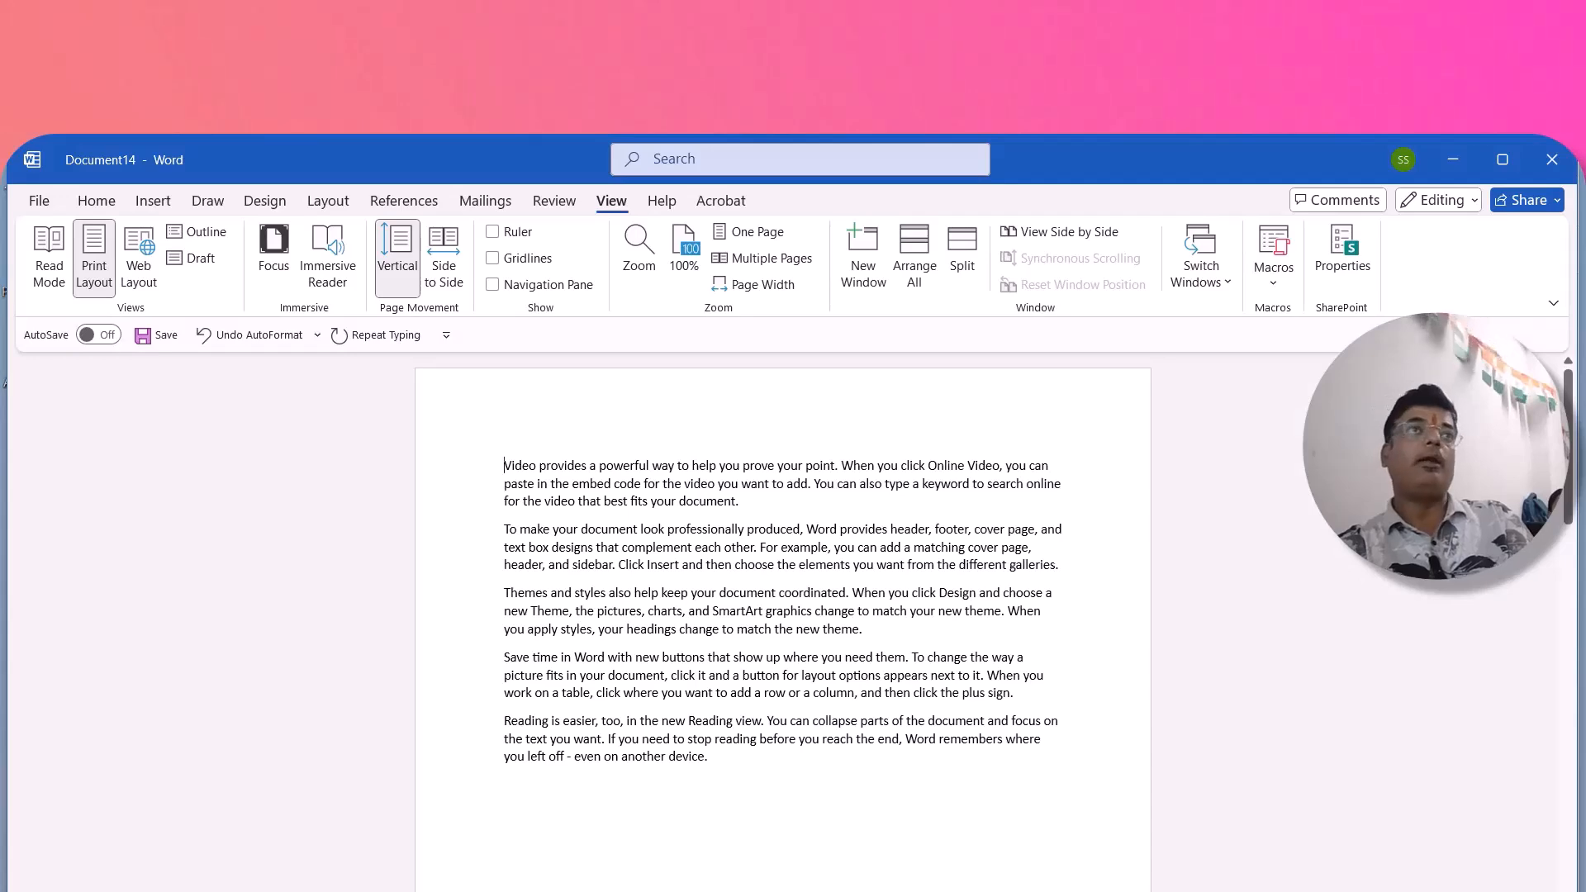
- Add a click-and-type blank line below the first text block in Web Layout, and return to Print Layout
{"action": "key", "text": "alt+w"}
{"action": "key", "text": "l"}
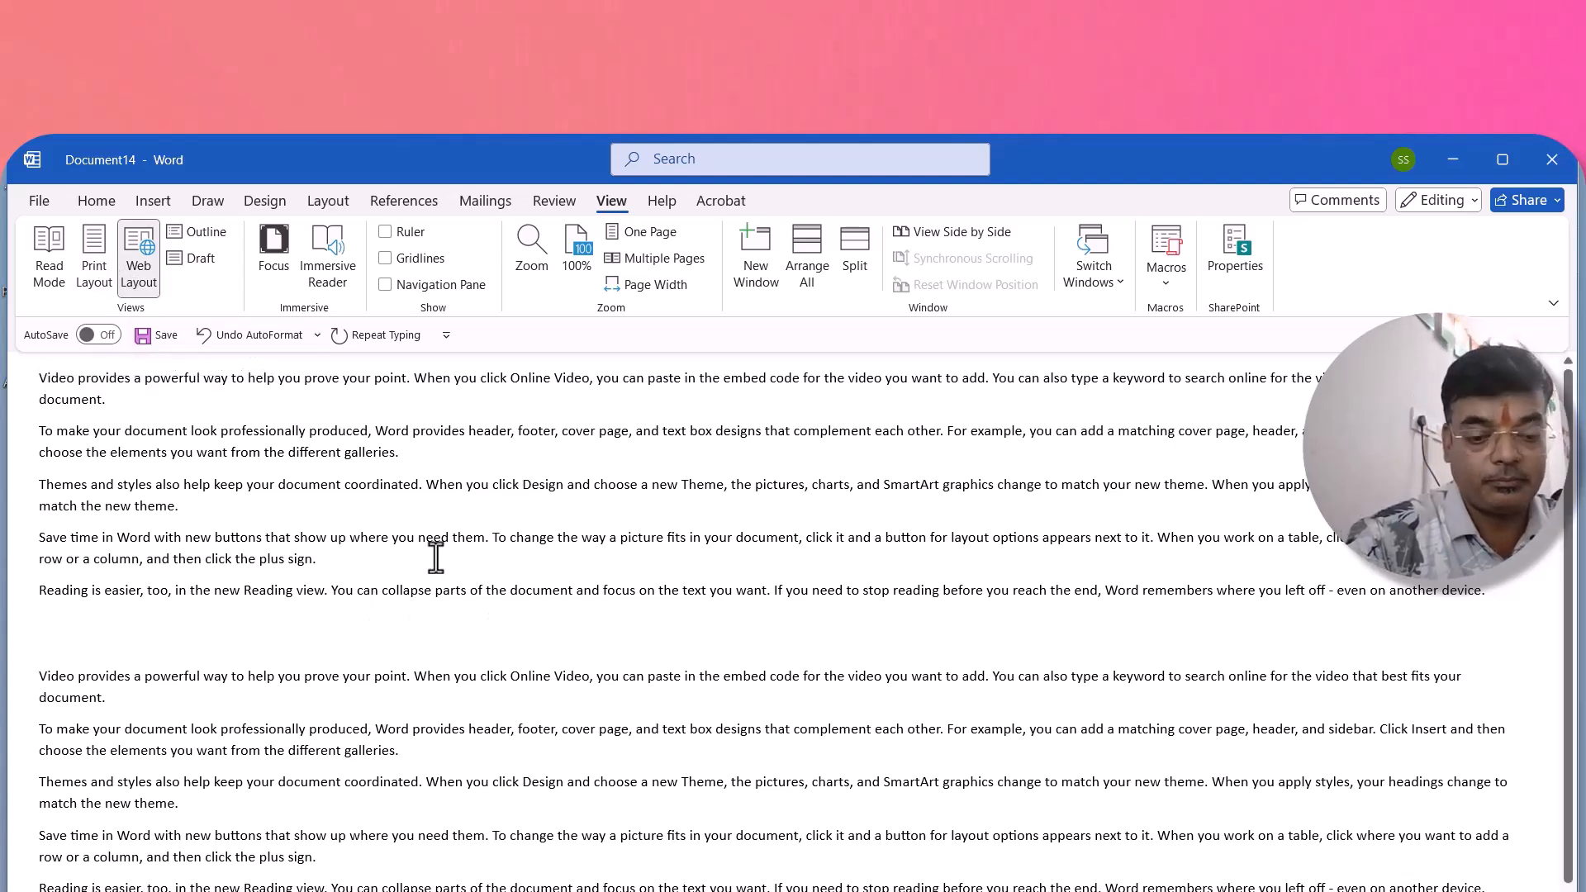
{"action": "double_click", "coordinate": [549, 628]}
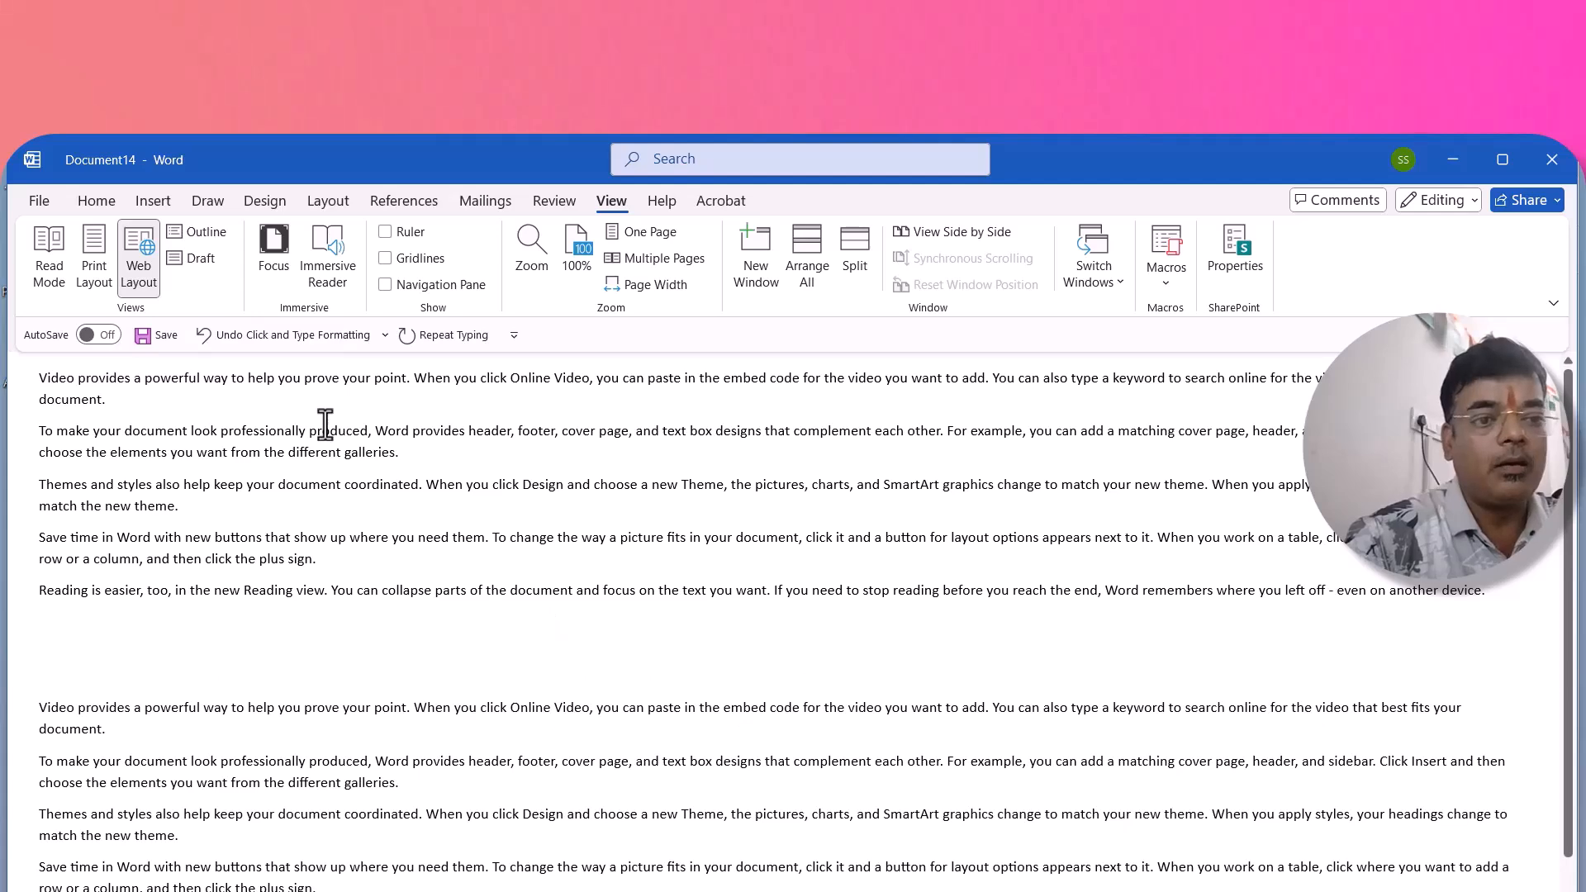
{"action": "left_click", "coordinate": [100, 261]}
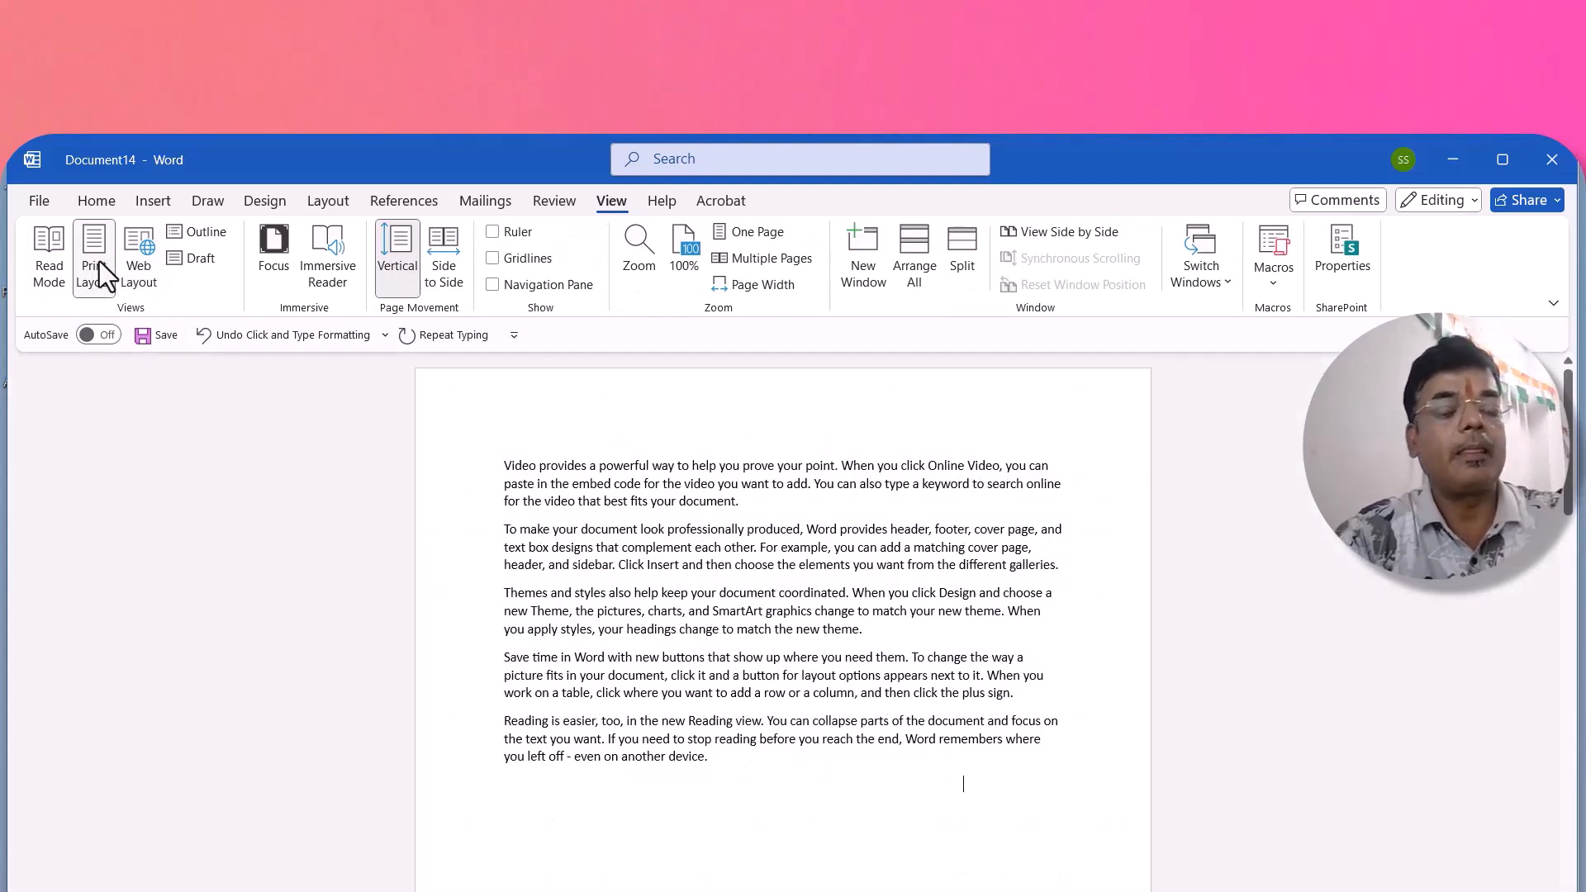
- Open Outline view and set the blank paragraph between the two text blocks to Level 2
{"action": "left_click", "coordinate": [204, 238]}
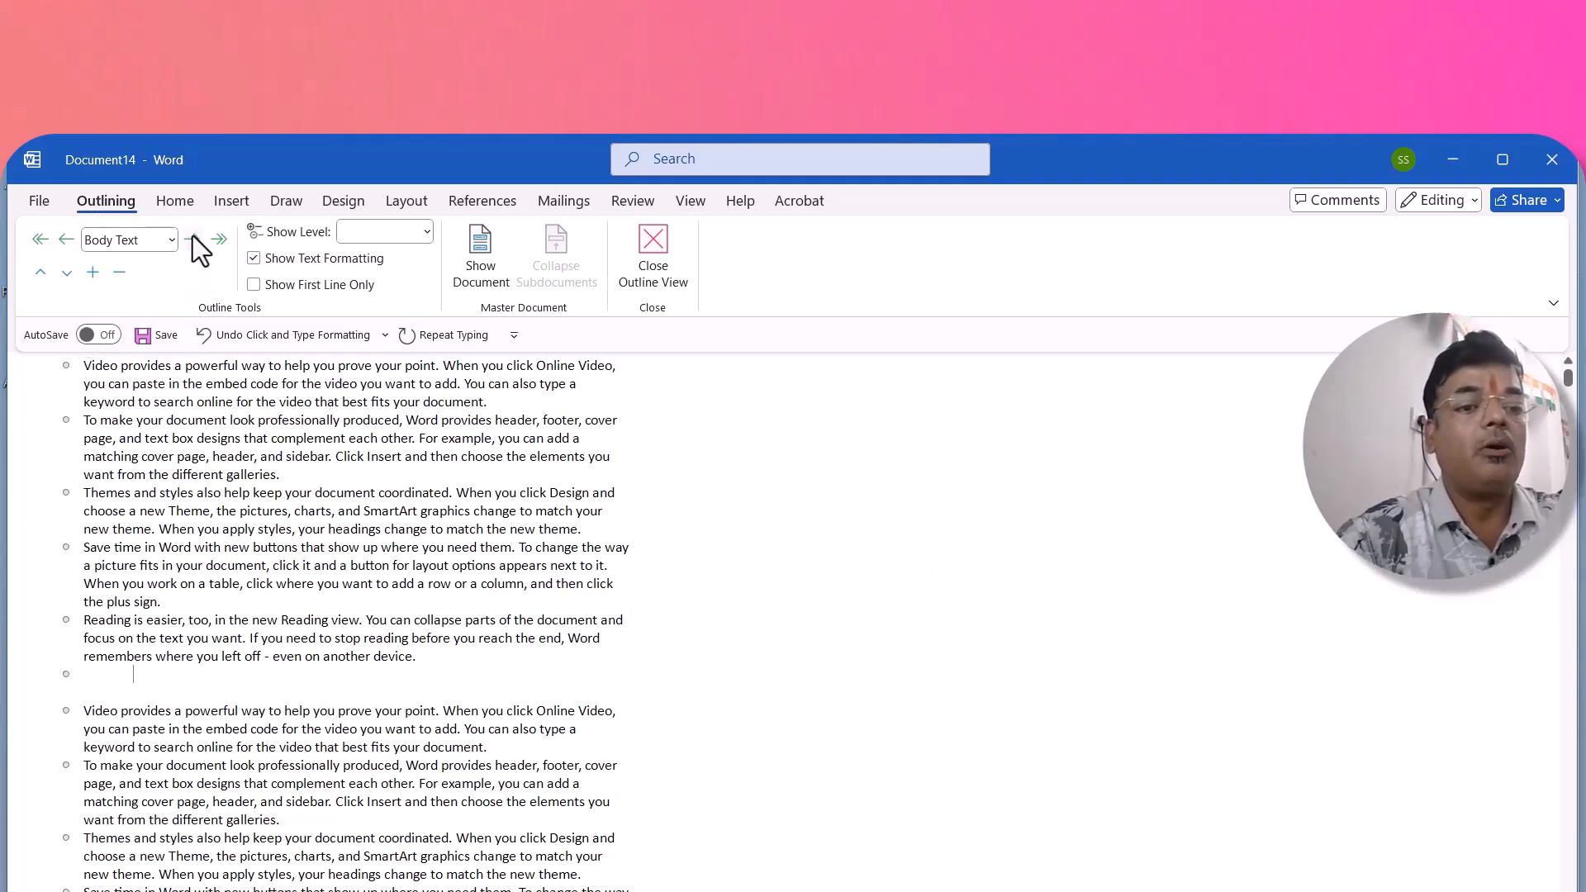
{"action": "left_click", "coordinate": [215, 240]}
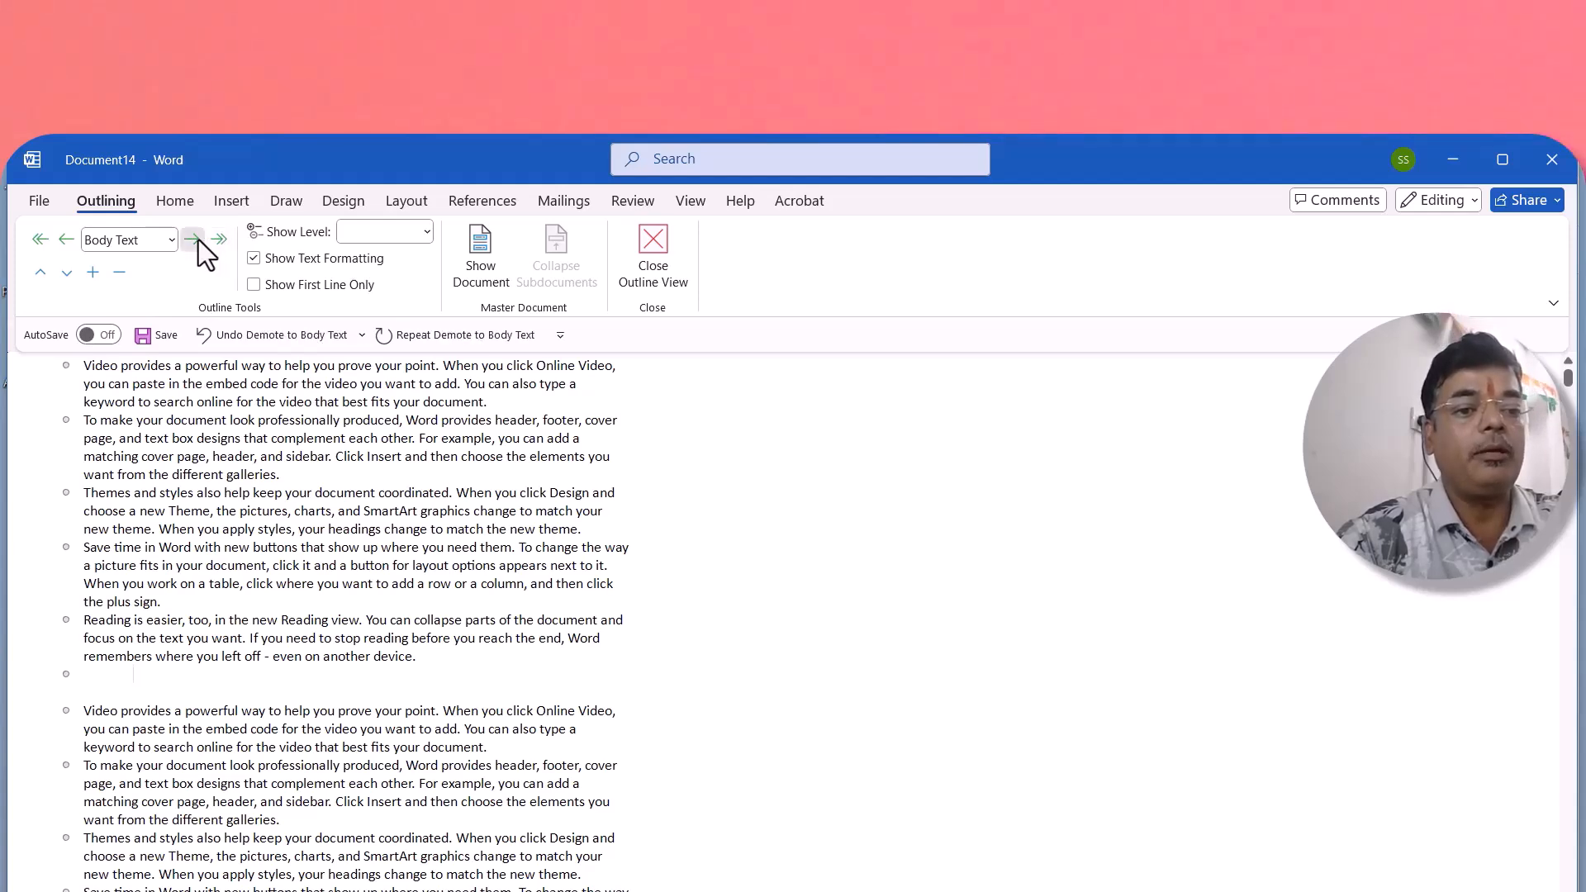
{"action": "left_click", "coordinate": [199, 240]}
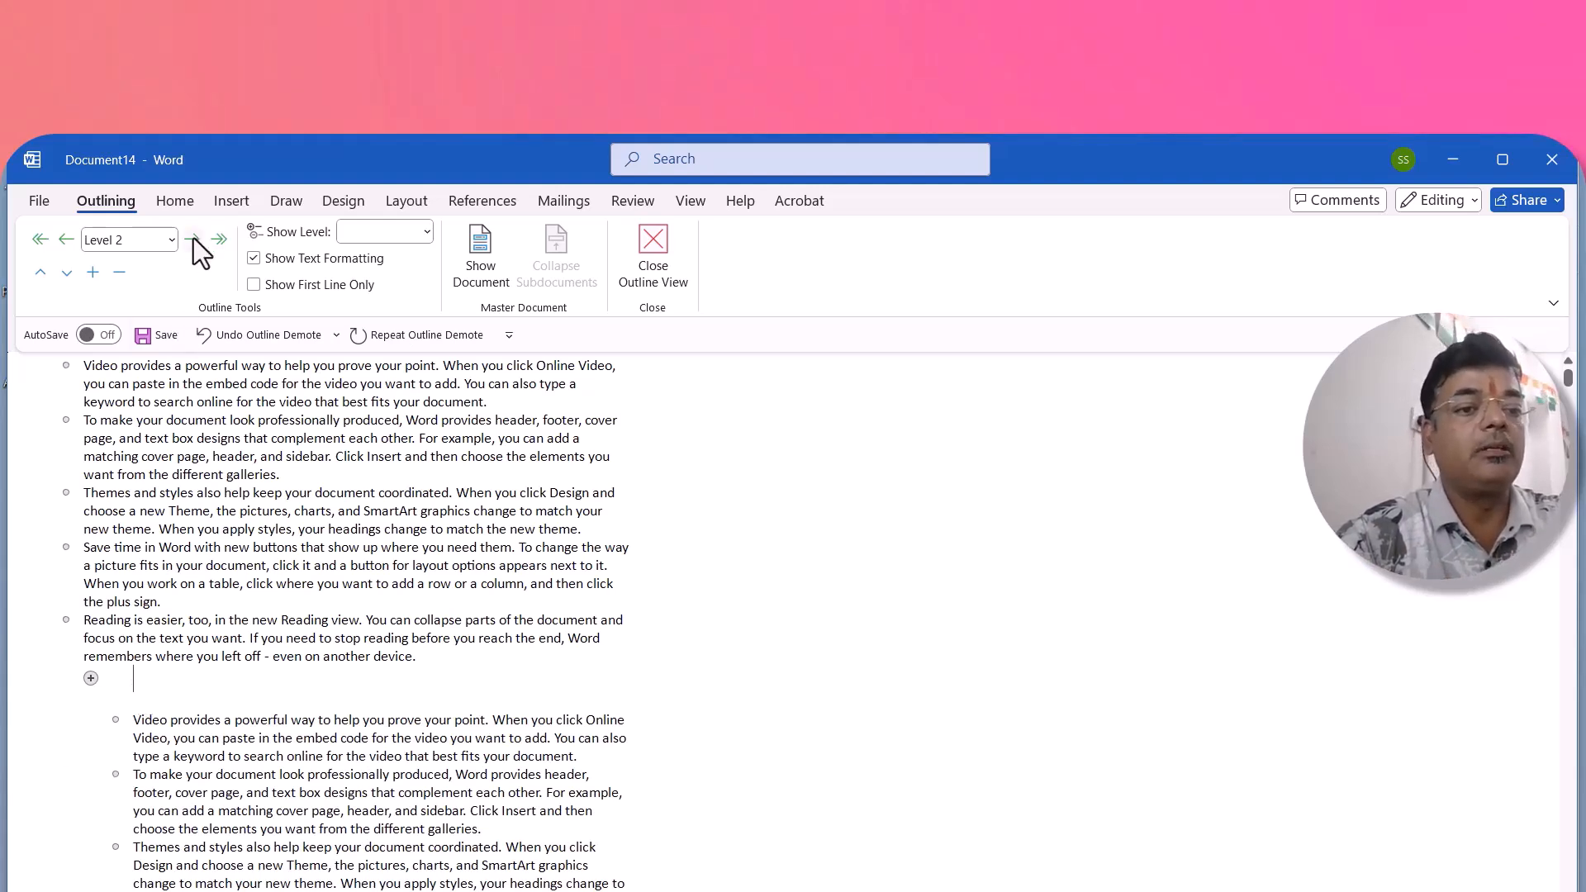
{"action": "left_click", "coordinate": [73, 240]}
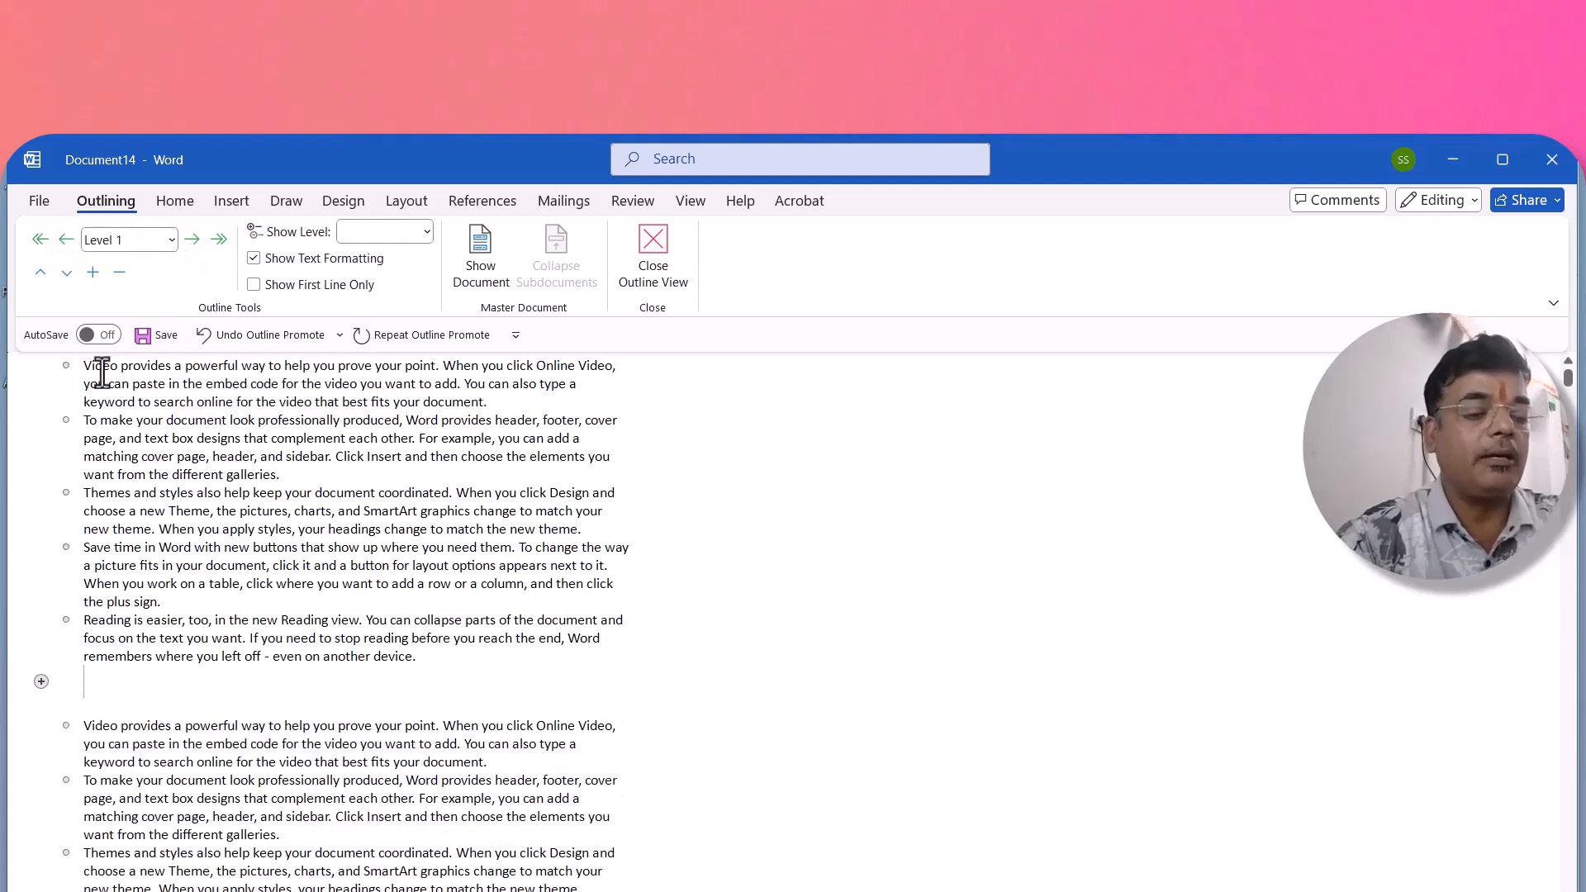
{"action": "left_click", "coordinate": [192, 241]}
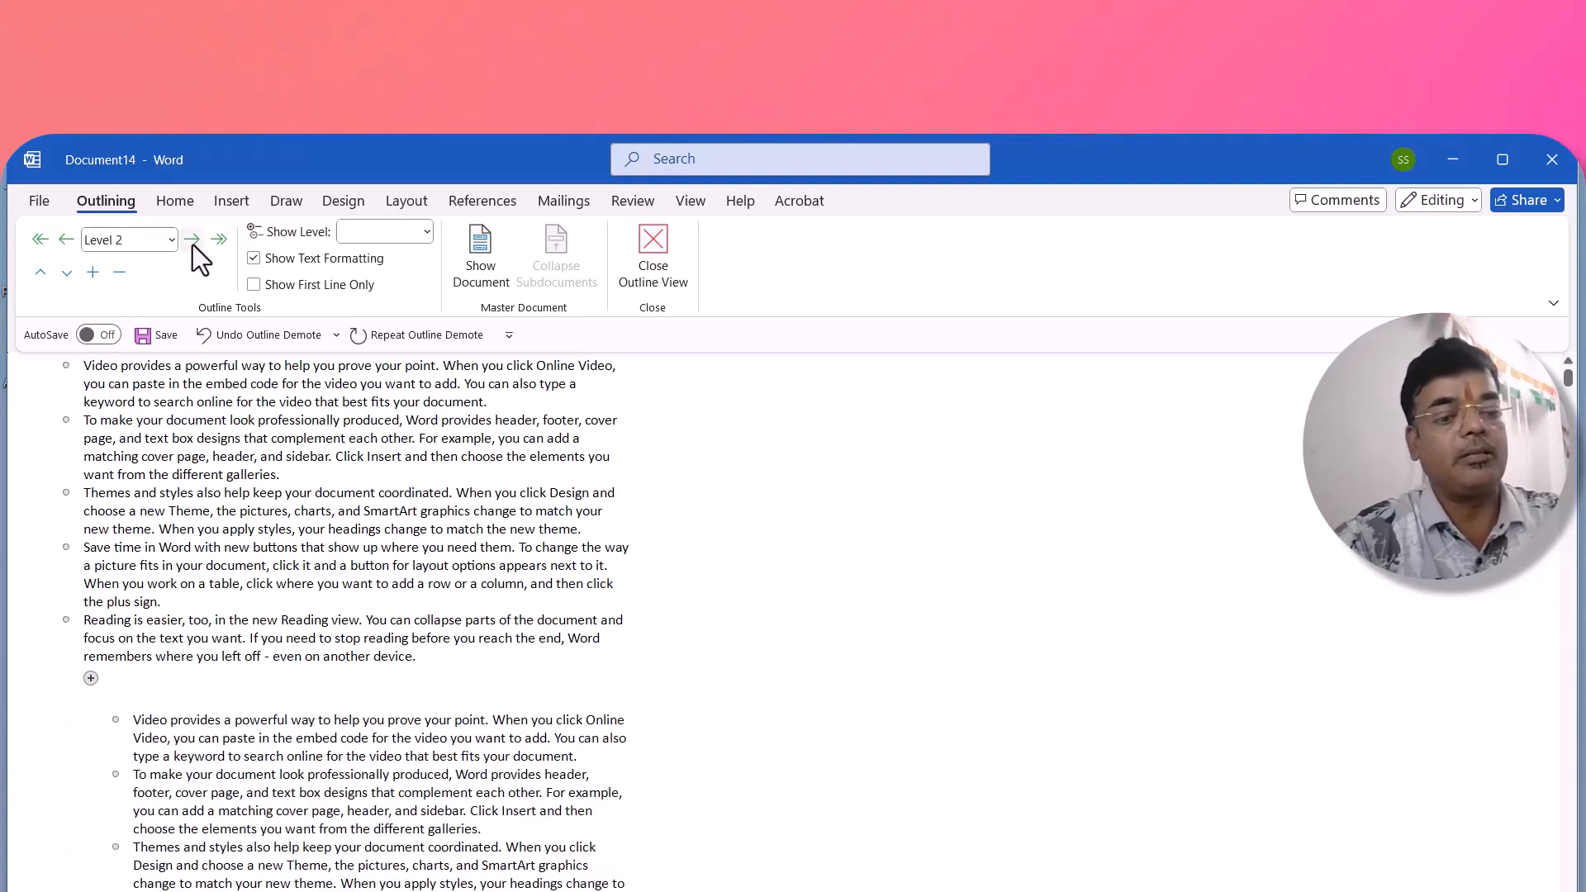
- In the second text block, demote the "To make your document" paragraph to Level 3 and the "Themes and styles" paragraph to Level 4
{"action": "left_click", "coordinate": [133, 779]}
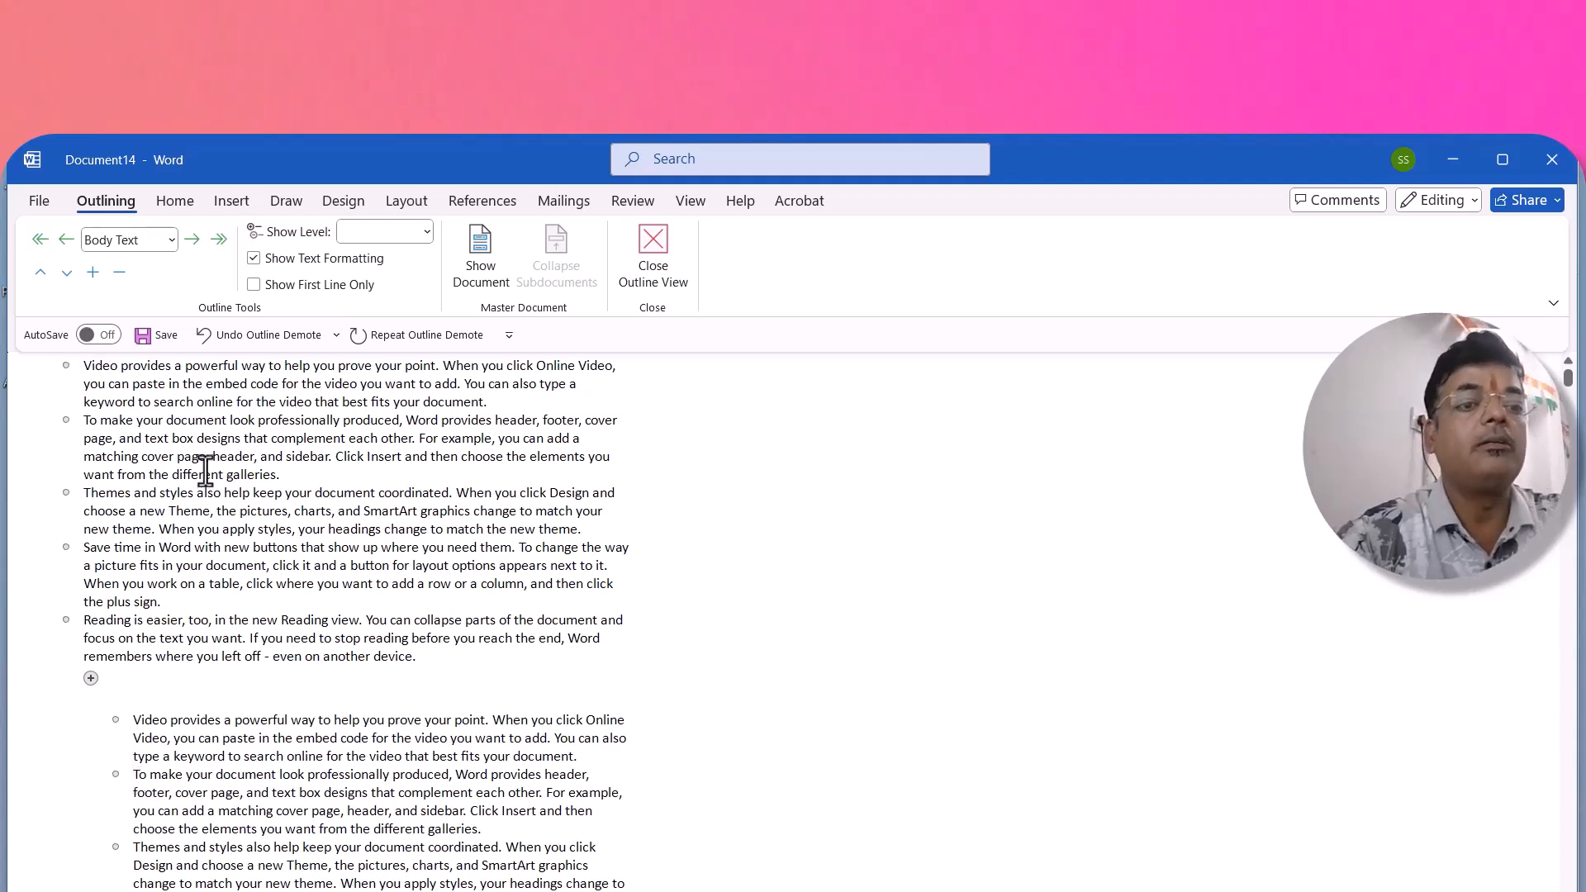
{"action": "left_click", "coordinate": [195, 239]}
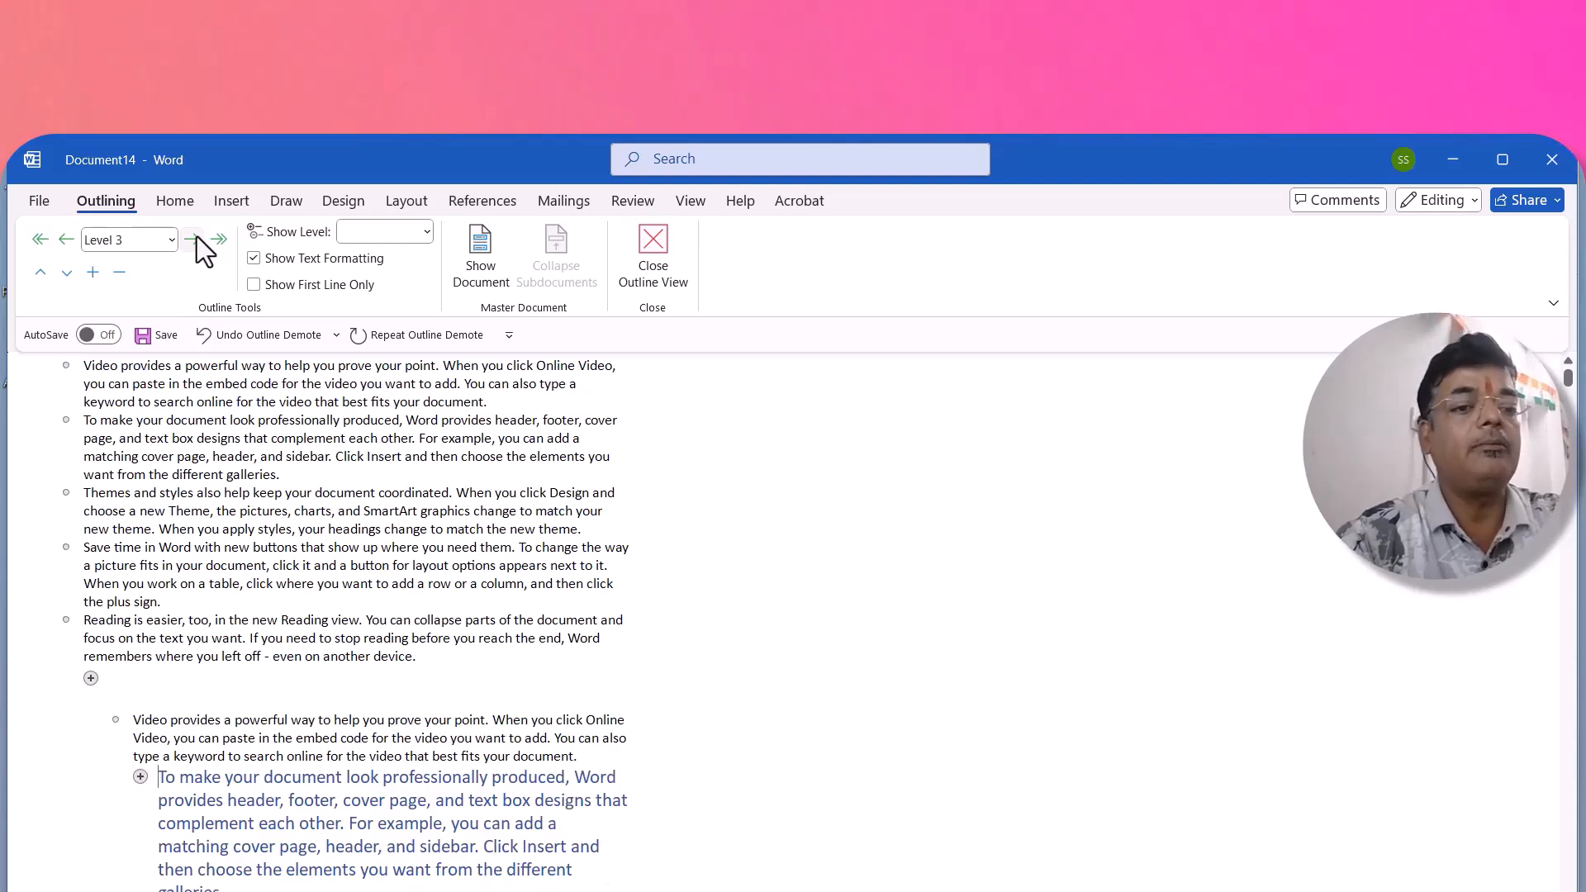
{"action": "scroll", "coordinate": [235, 821], "scroll_direction": "down", "scroll_amount": 8}
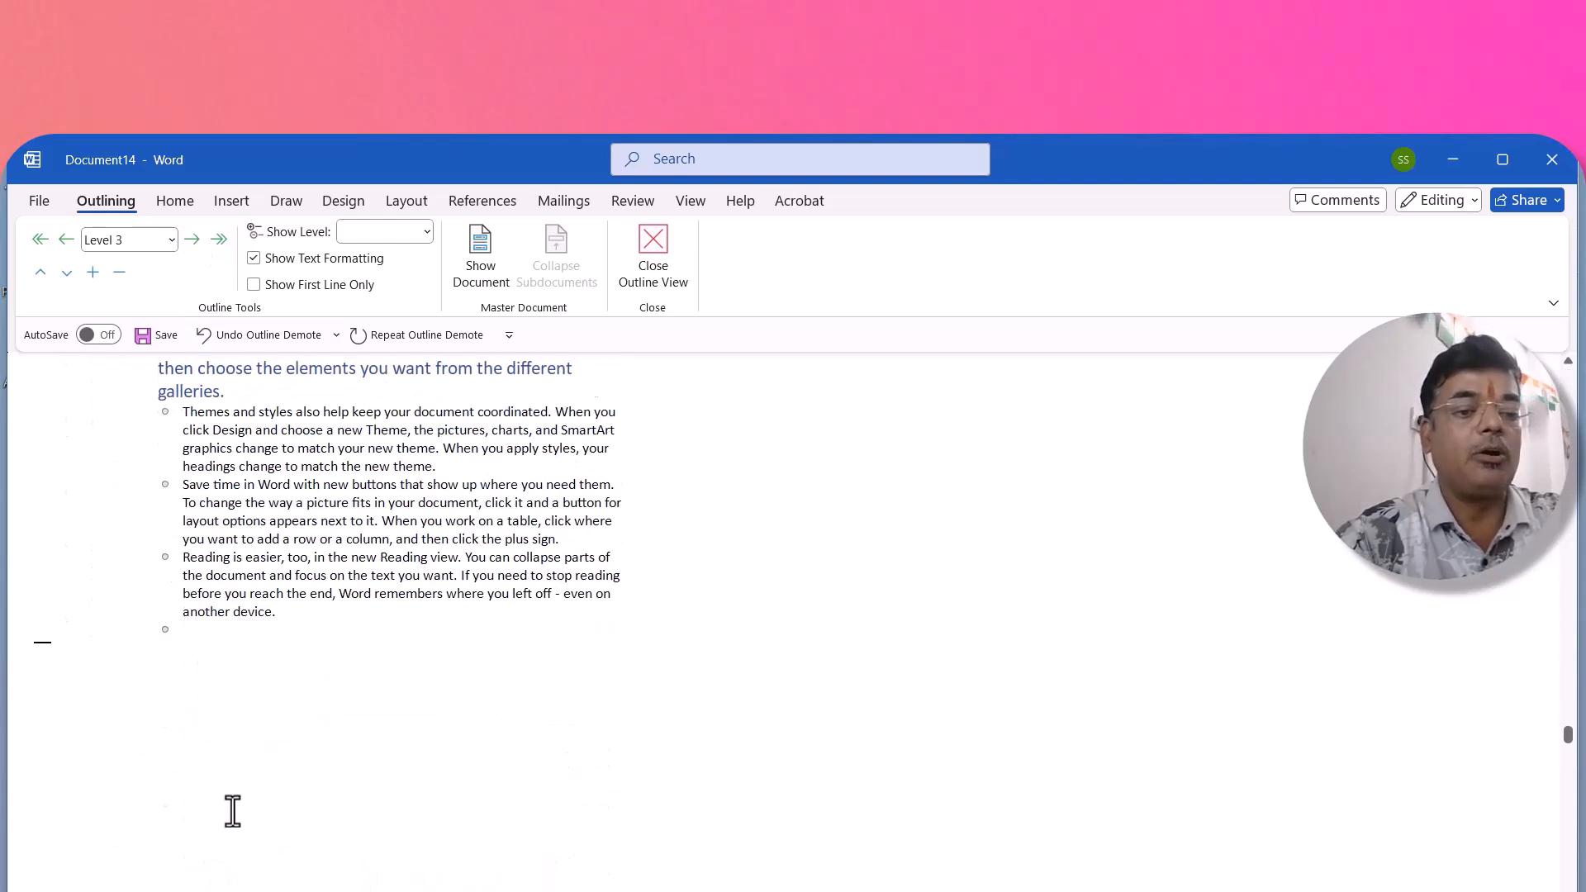
{"action": "scroll", "coordinate": [227, 807], "scroll_direction": "up", "scroll_amount": 6}
{"action": "scroll", "coordinate": [212, 694], "scroll_direction": "down", "scroll_amount": 2}
{"action": "left_click", "coordinate": [185, 578]}
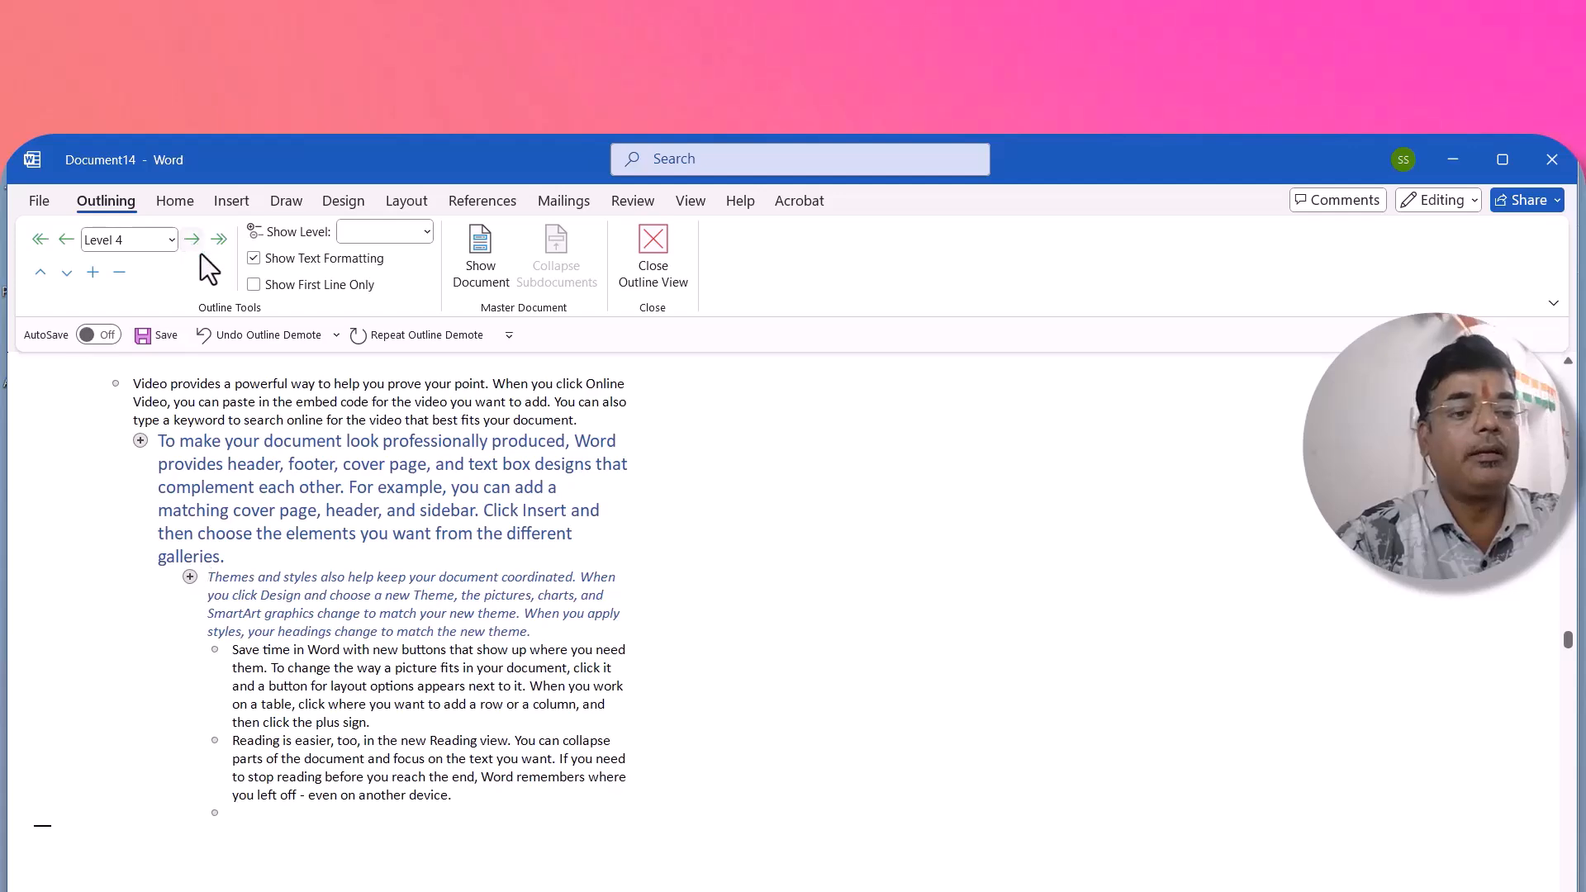
{"action": "scroll", "coordinate": [298, 477], "scroll_direction": "up", "scroll_amount": 4}
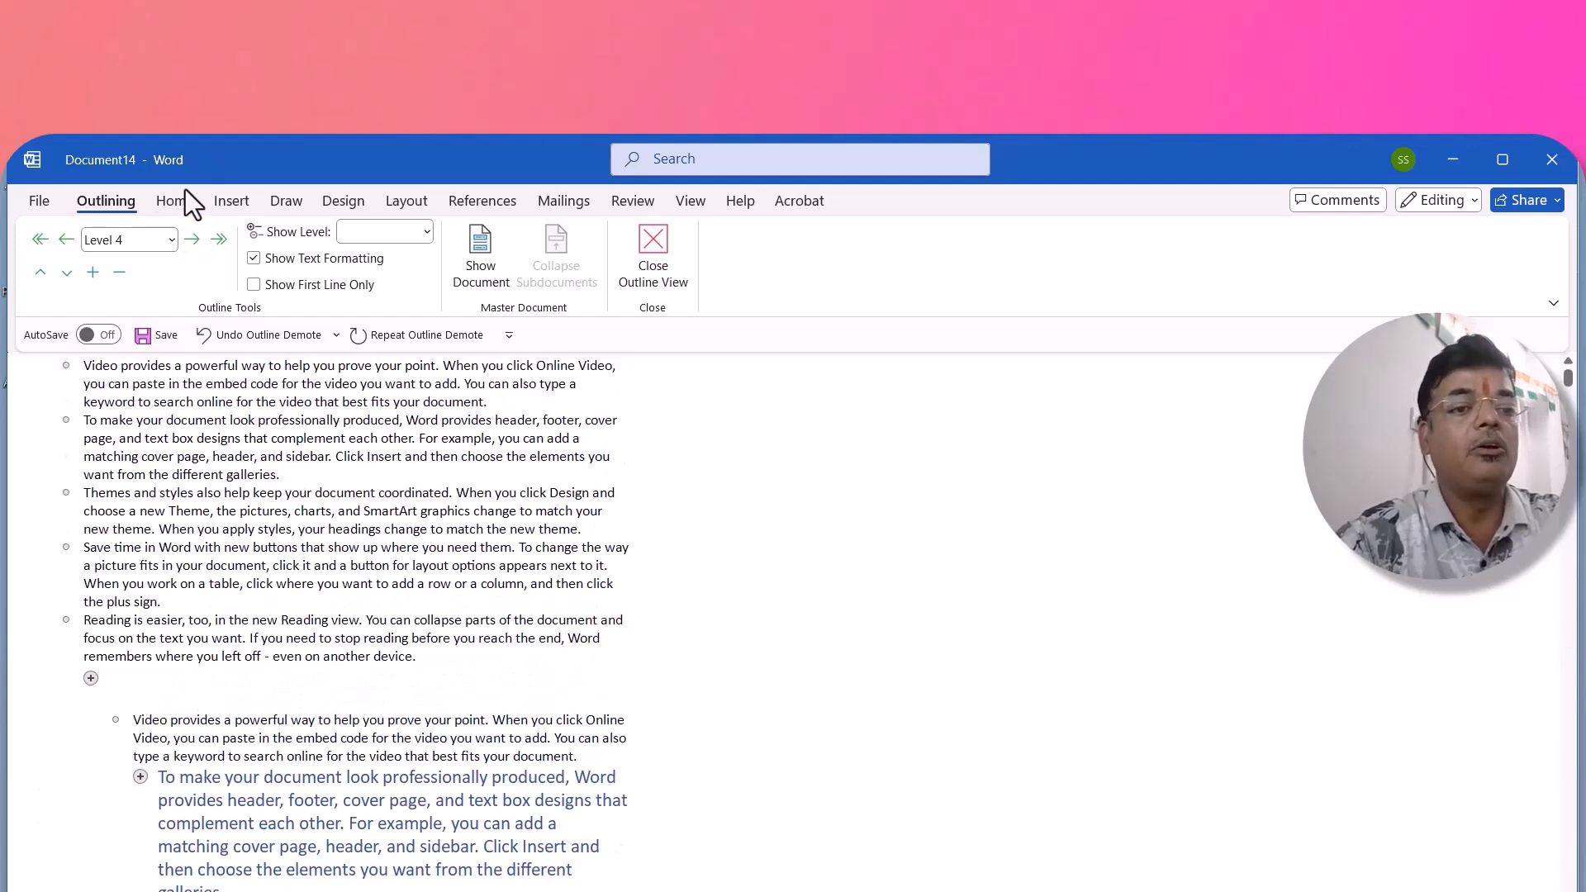
- Show the font, paragraph and style options available for the text in Outline view
{"action": "left_click", "coordinate": [169, 212]}
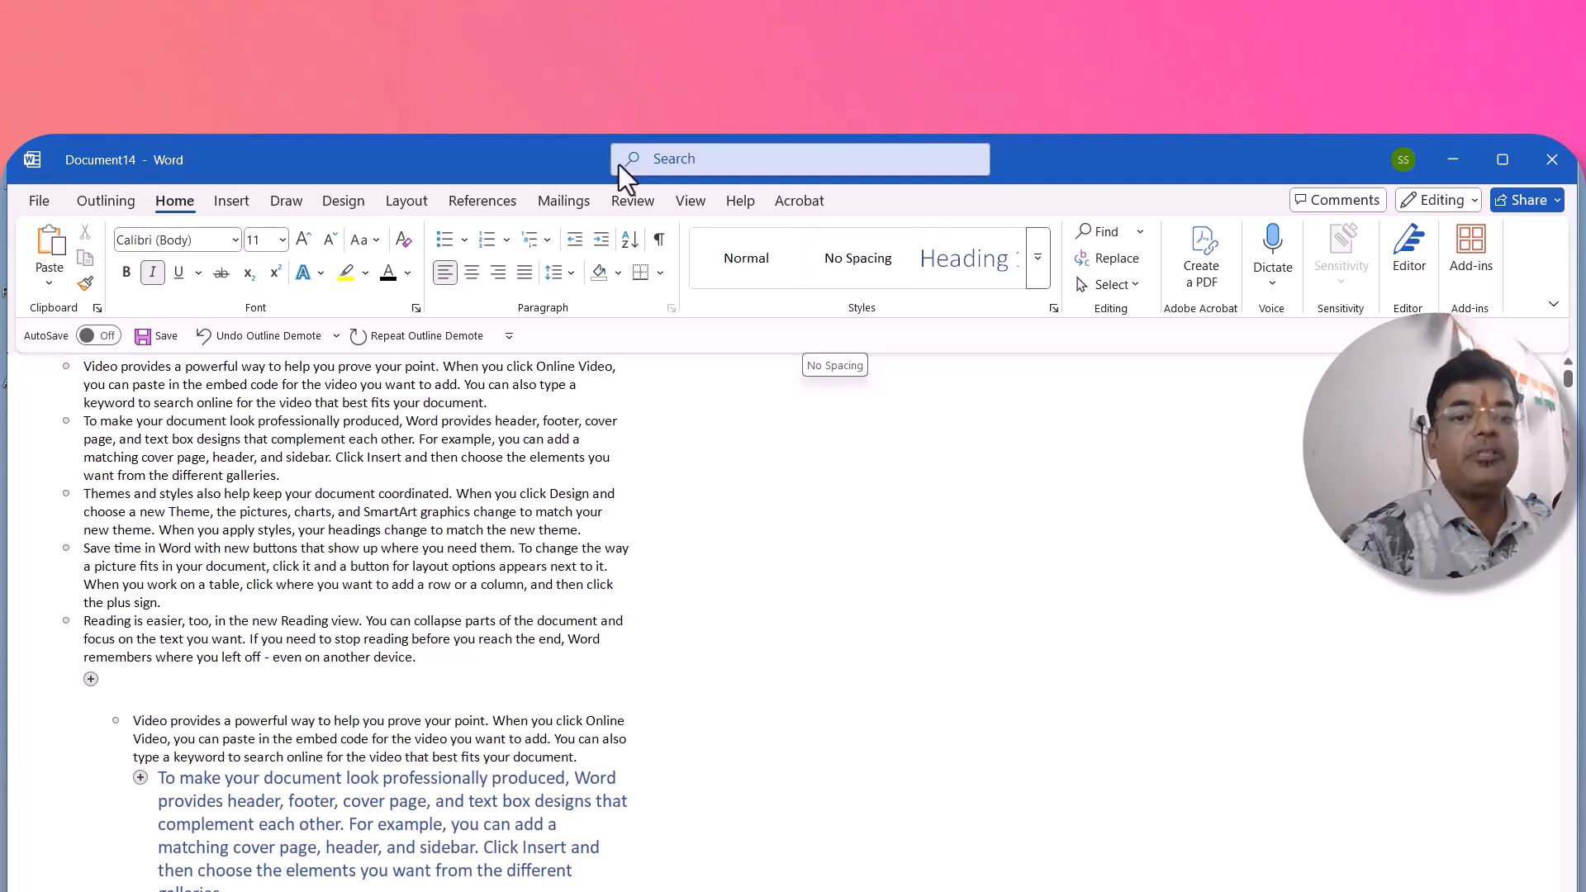
- Return to Print Layout and switch the document to Draft view, showing the first paragraph of the first text block
{"action": "left_click", "coordinate": [686, 198]}
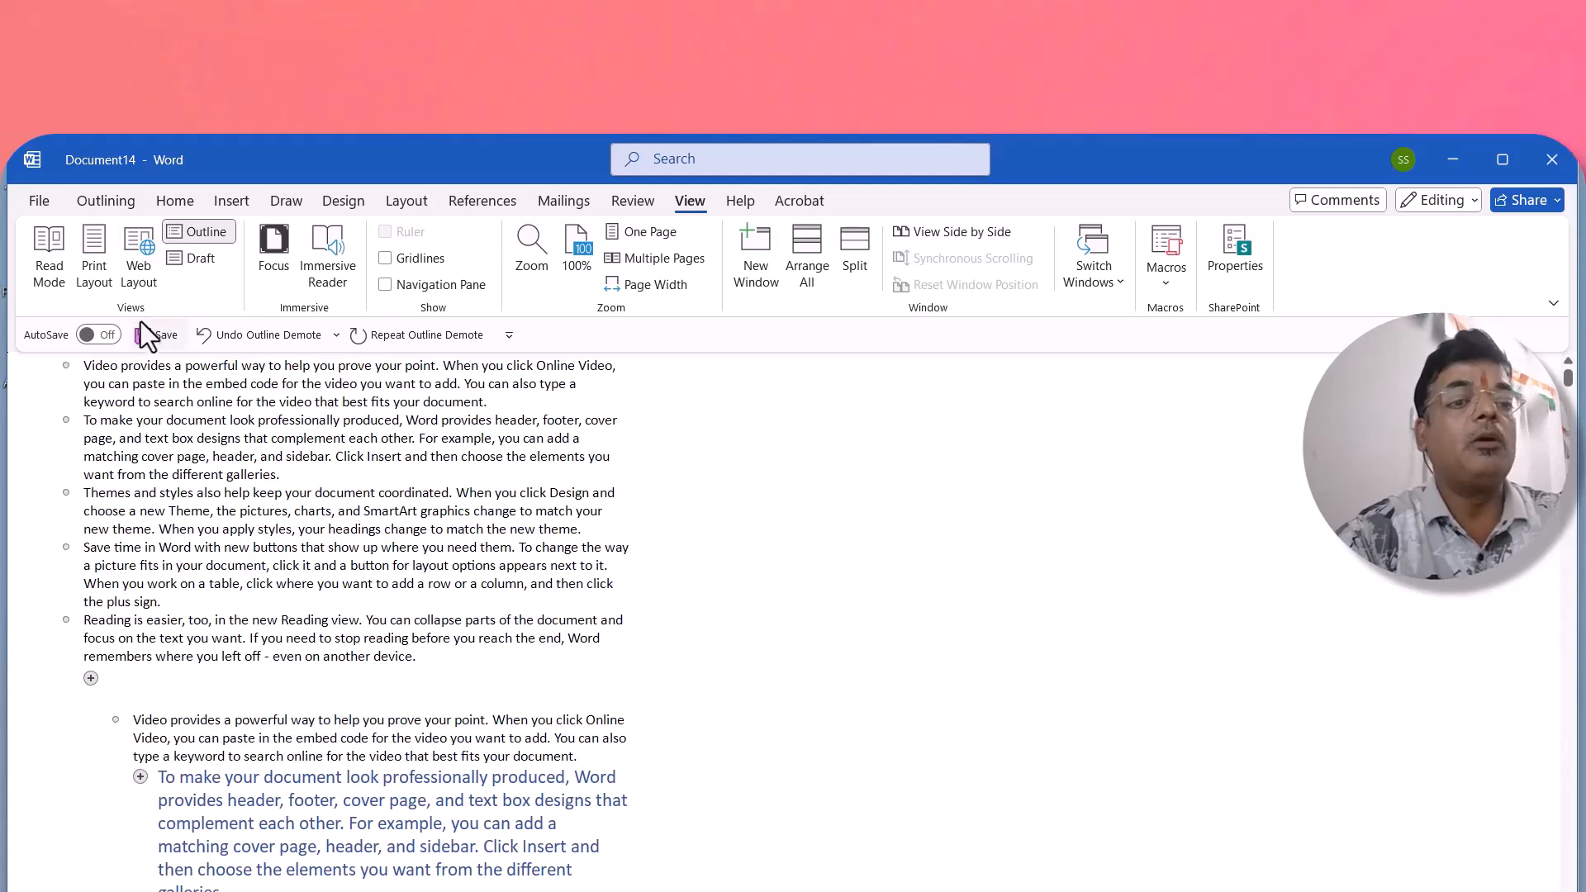
{"action": "left_click", "coordinate": [95, 258]}
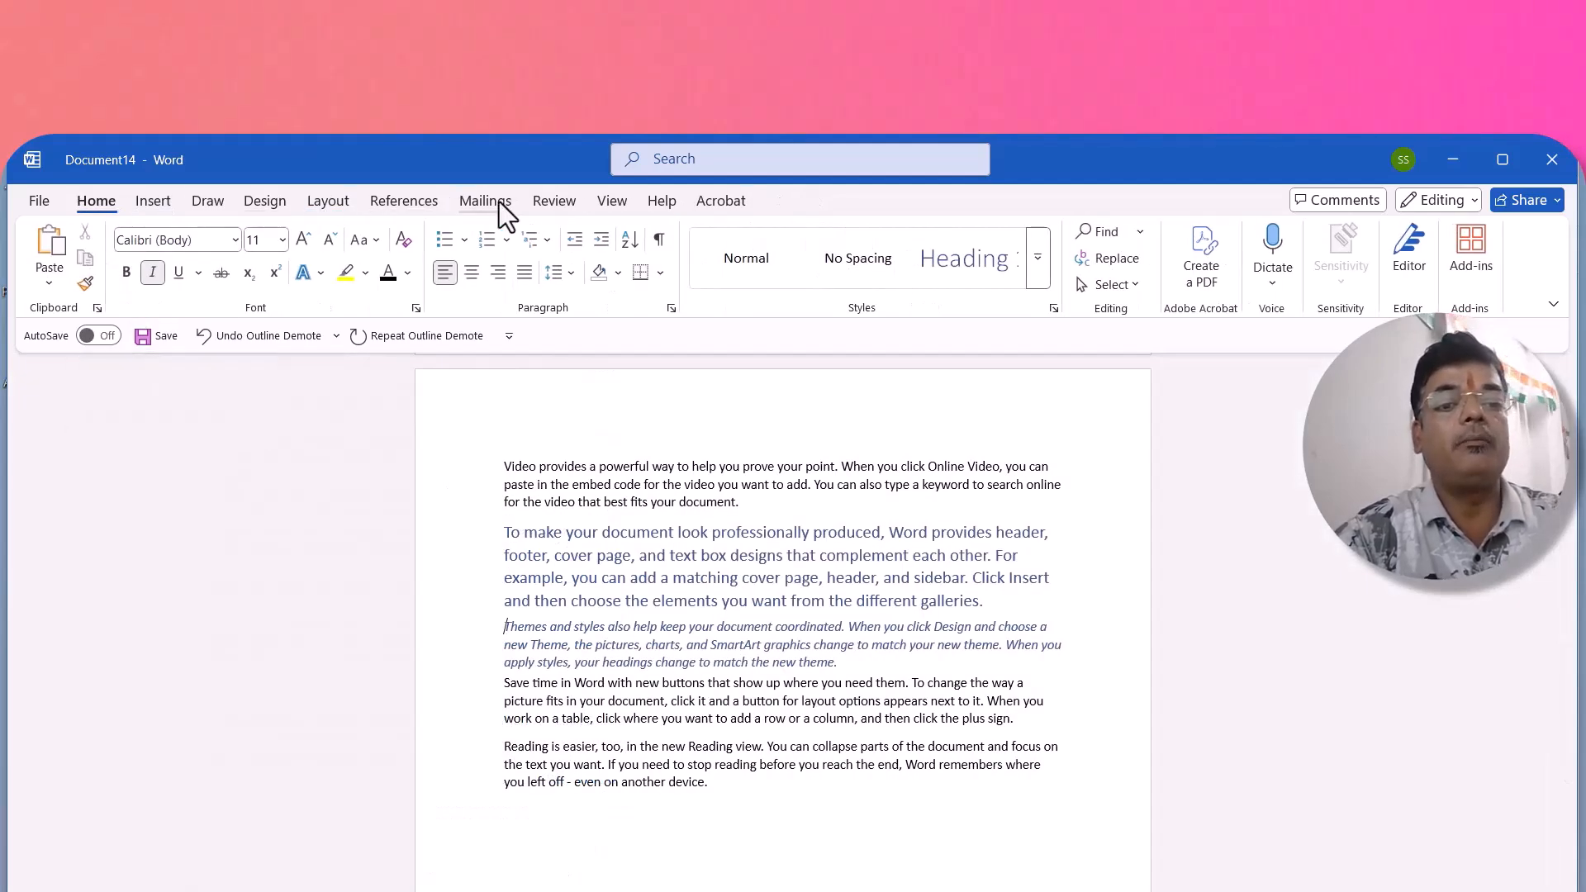
{"action": "left_click", "coordinate": [603, 202]}
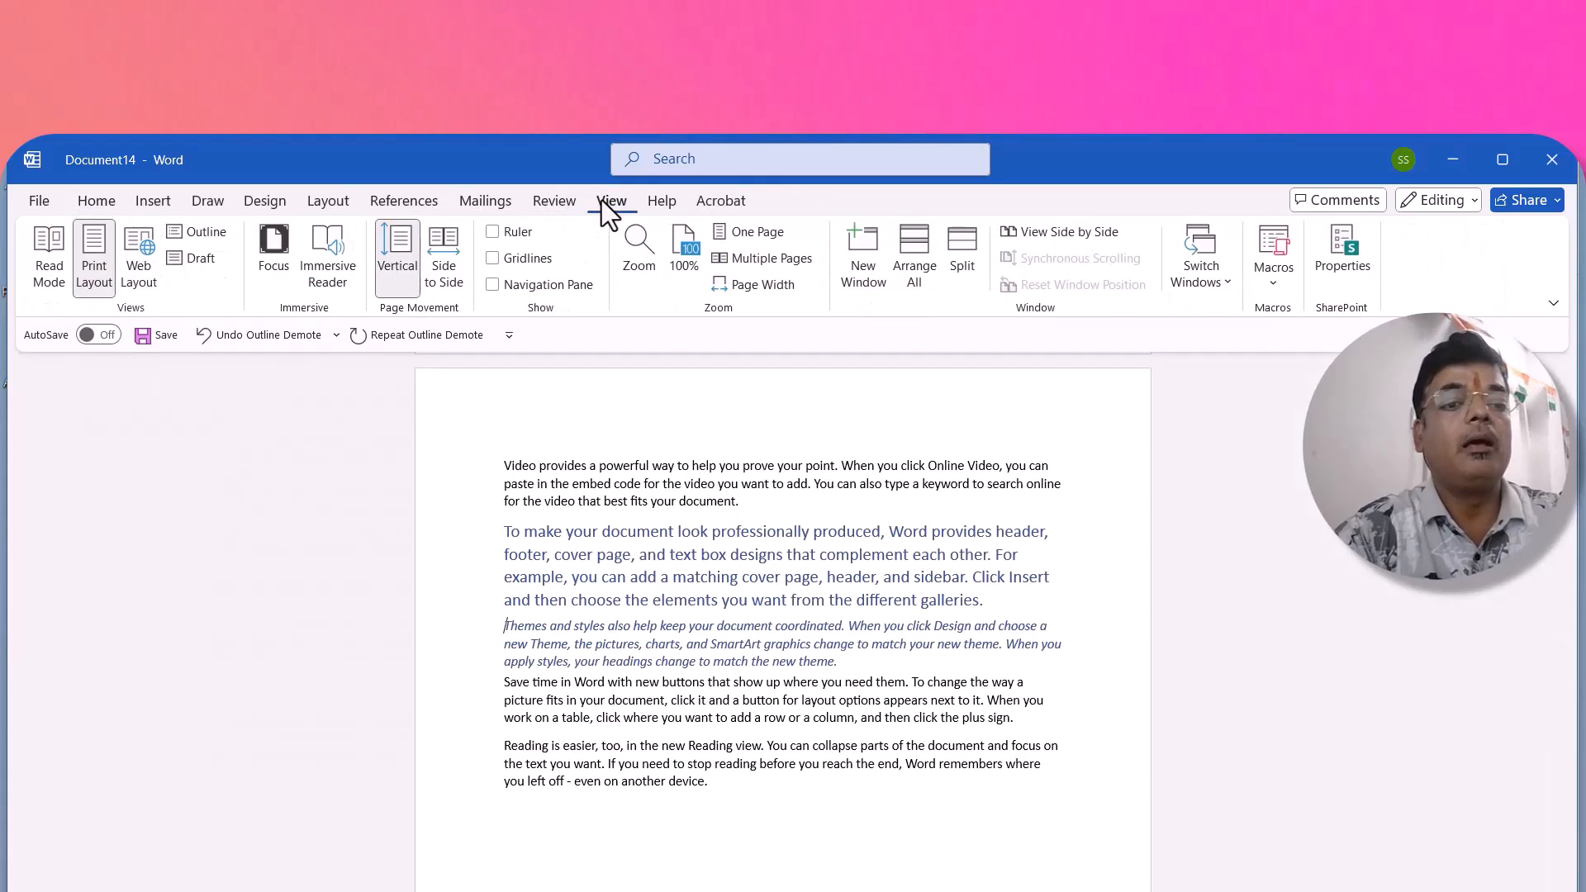
{"action": "left_click", "coordinate": [201, 260]}
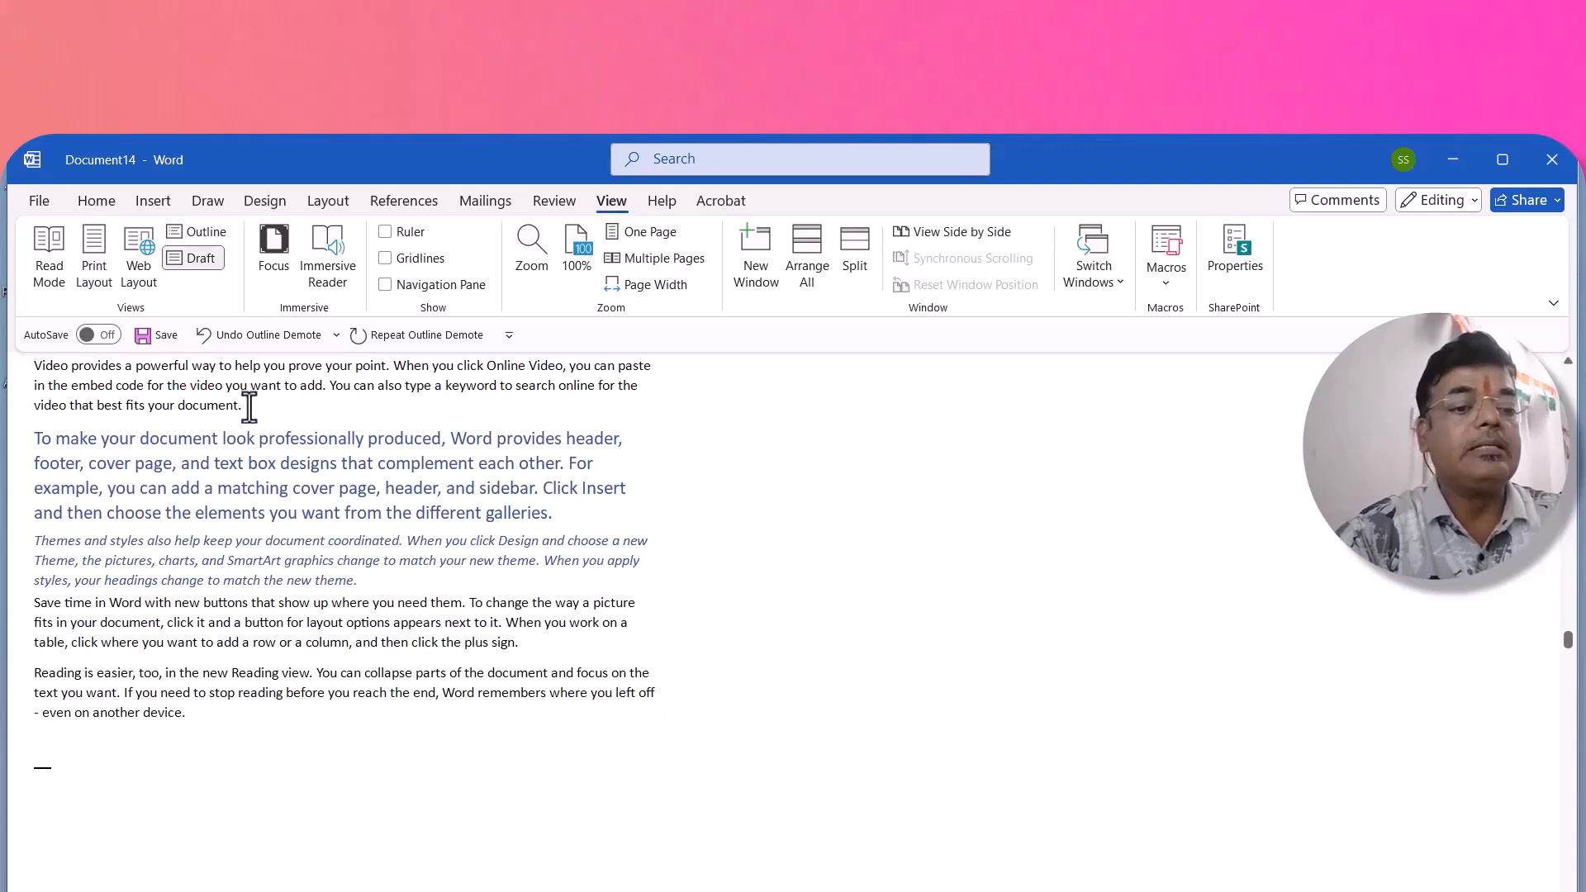
{"action": "scroll", "coordinate": [246, 382], "scroll_direction": "up", "scroll_amount": 6}
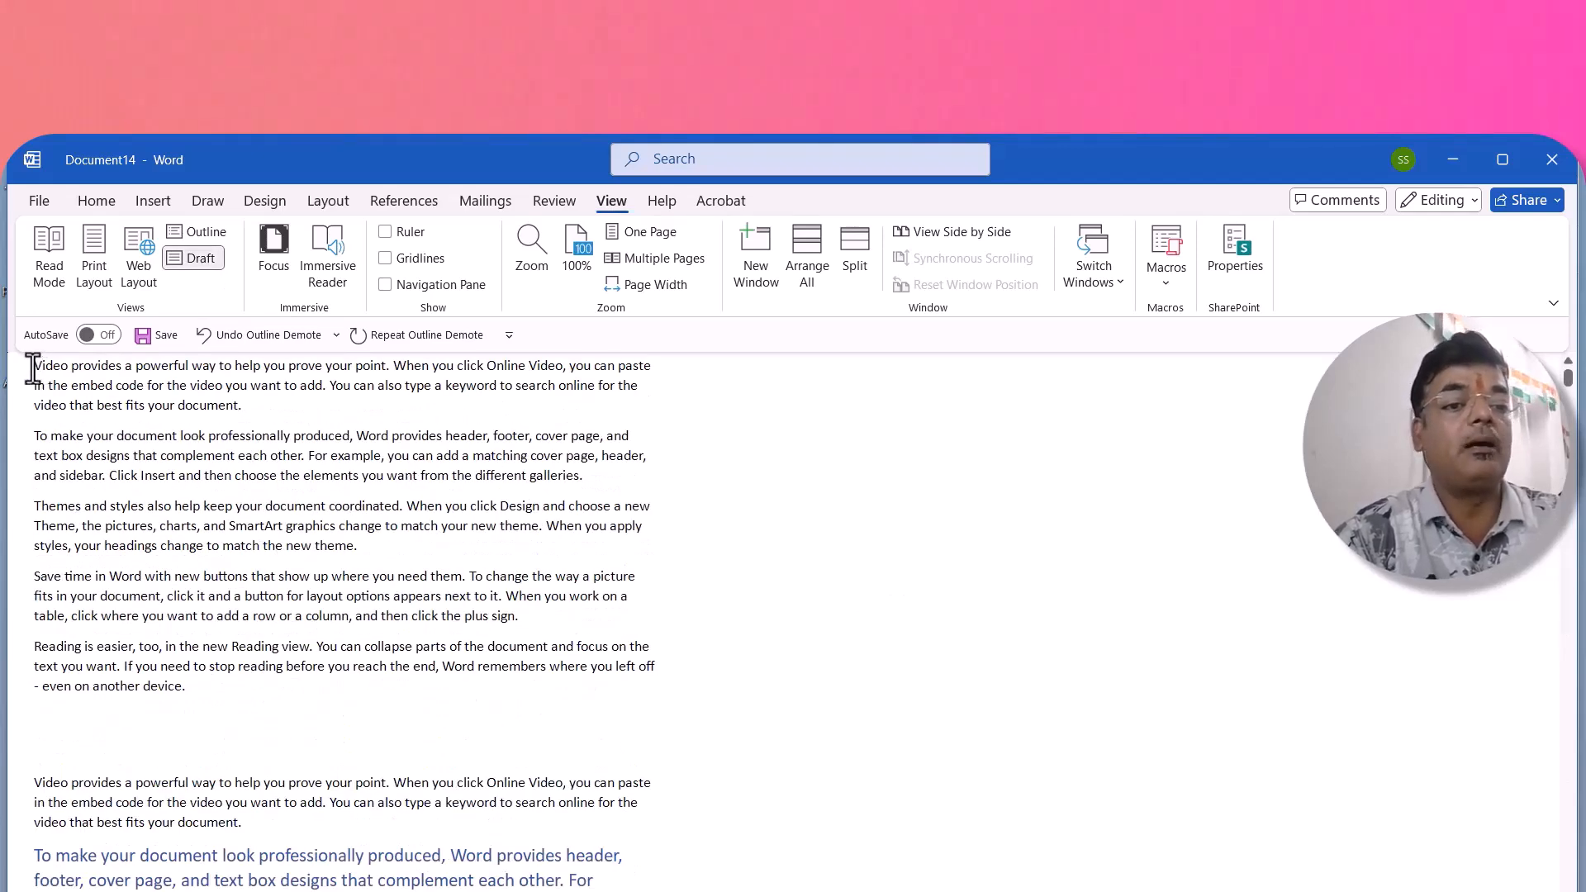
{"action": "left_click_drag", "start_coordinate": [31, 366], "coordinate": [255, 405]}
{"action": "left_click", "coordinate": [255, 417]}
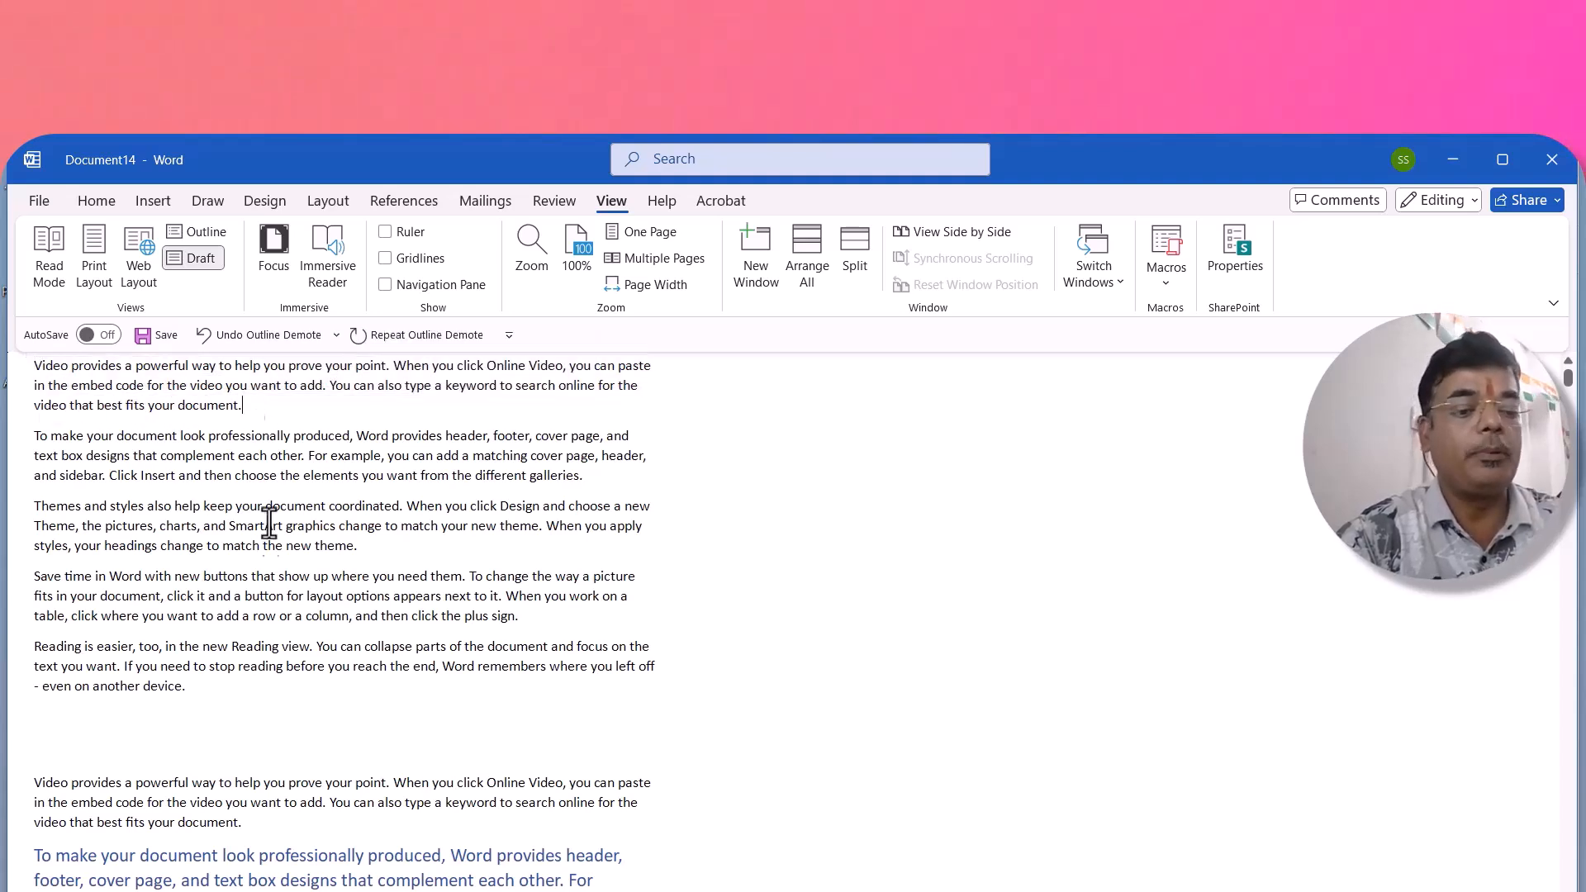
- Insert a page break and three blank lines before the second text block in Draft view
{"action": "left_click", "coordinate": [29, 787]}
{"action": "key", "text": "ctrl+Return"}
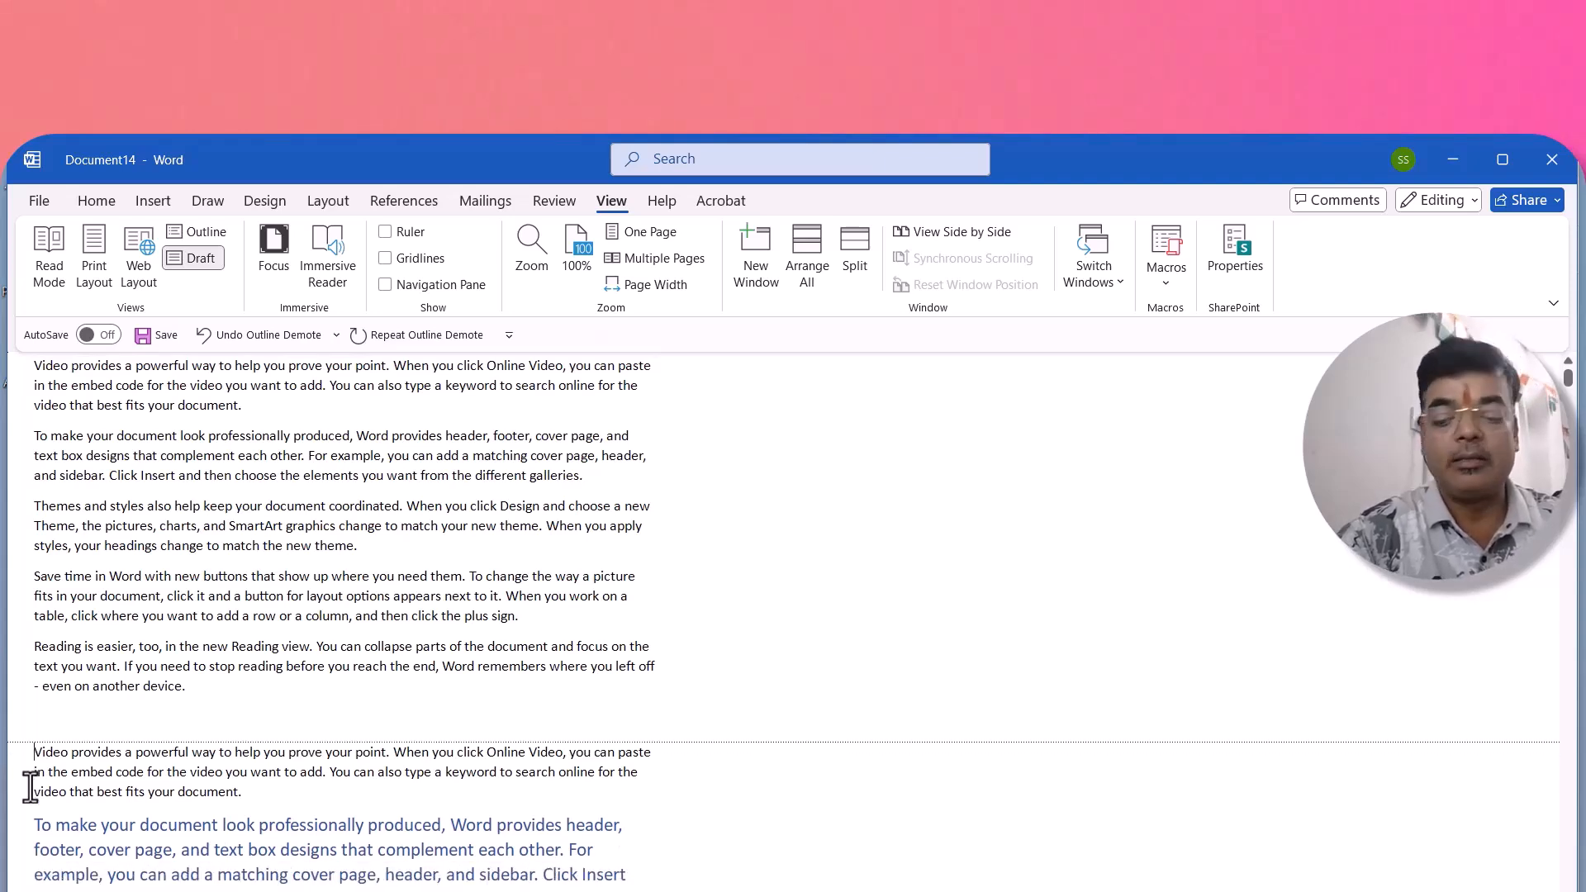
{"action": "key", "text": "Return"}
{"action": "key", "text": "Return"}
{"action": "key", "text": "Return"}
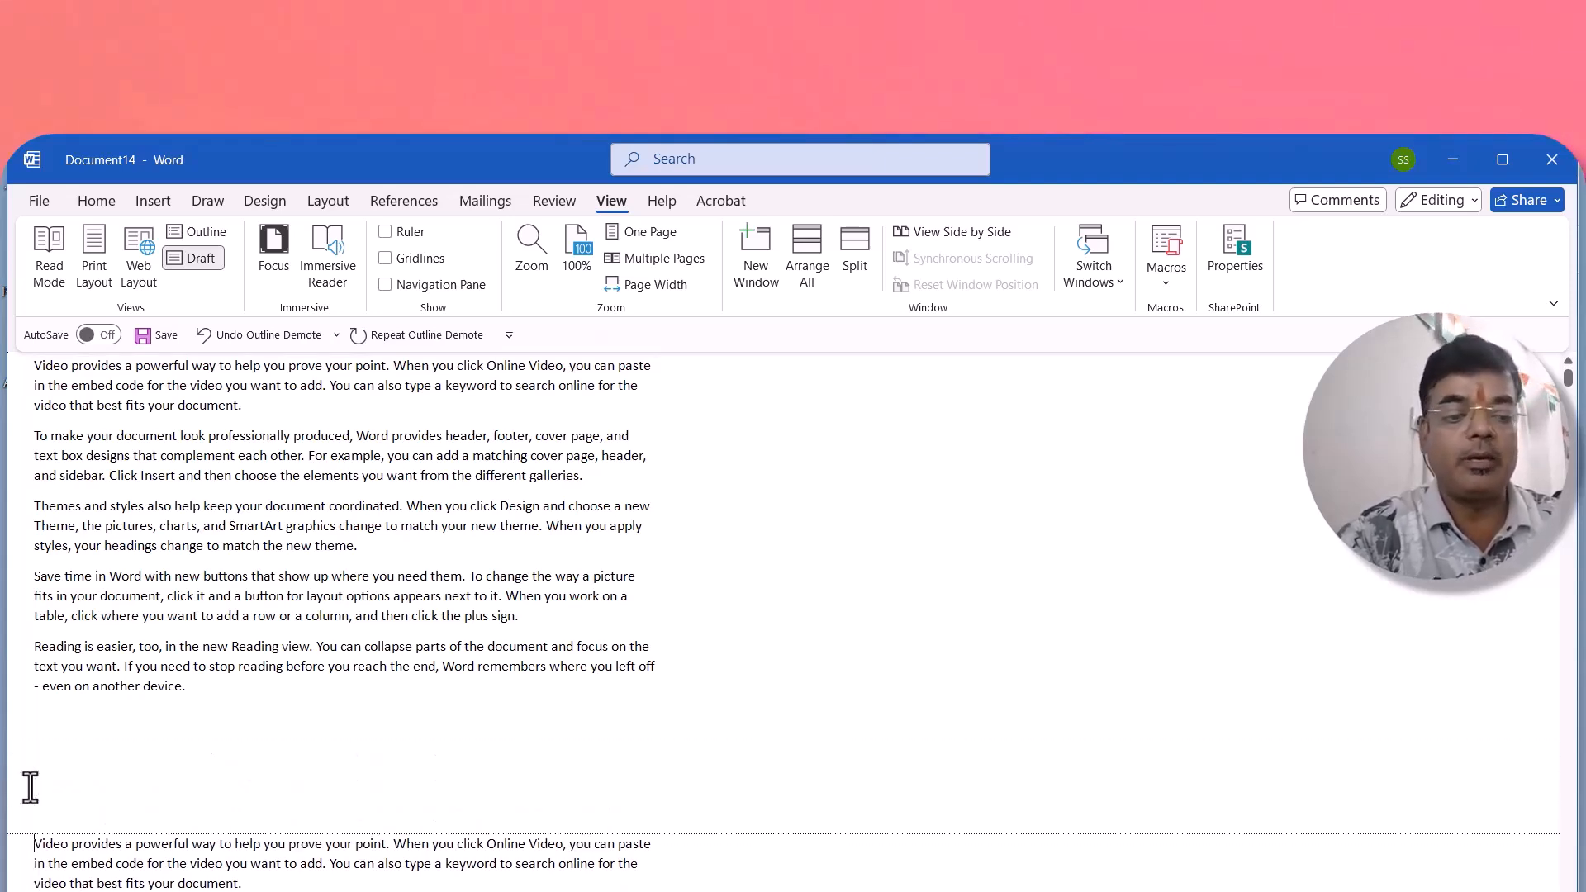
- Delete the break and blank lines before the second text block, and insert a new page break there
{"action": "key", "text": "BackSpace"}
{"action": "key", "text": "BackSpace"}
{"action": "key", "text": "BackSpace"}
{"action": "key", "text": "BackSpace"}
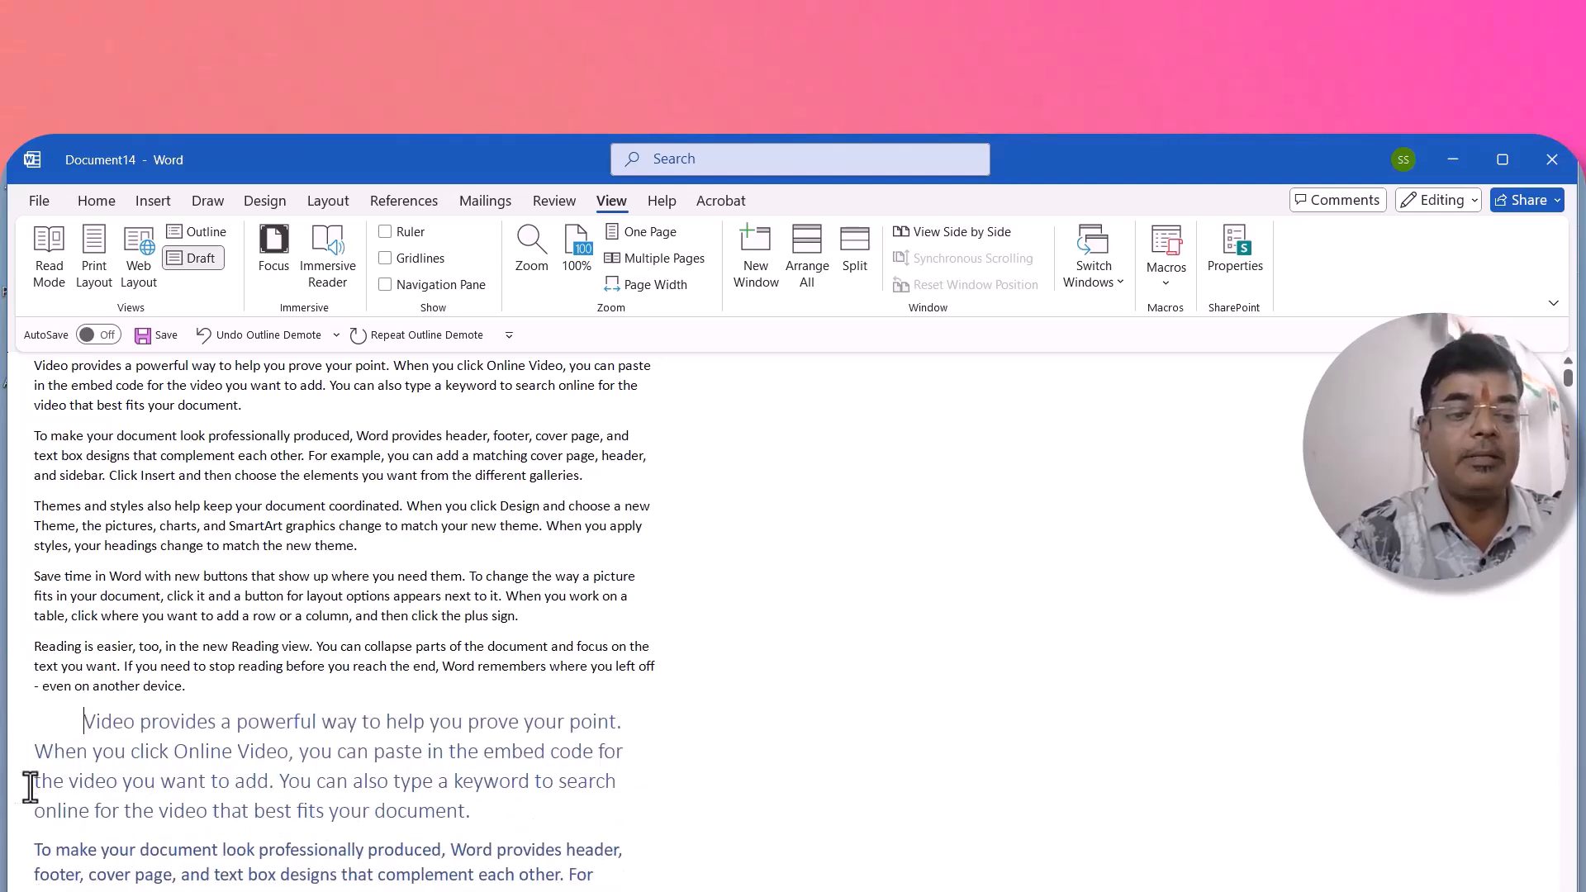
{"action": "key", "text": "ctrl+Return"}
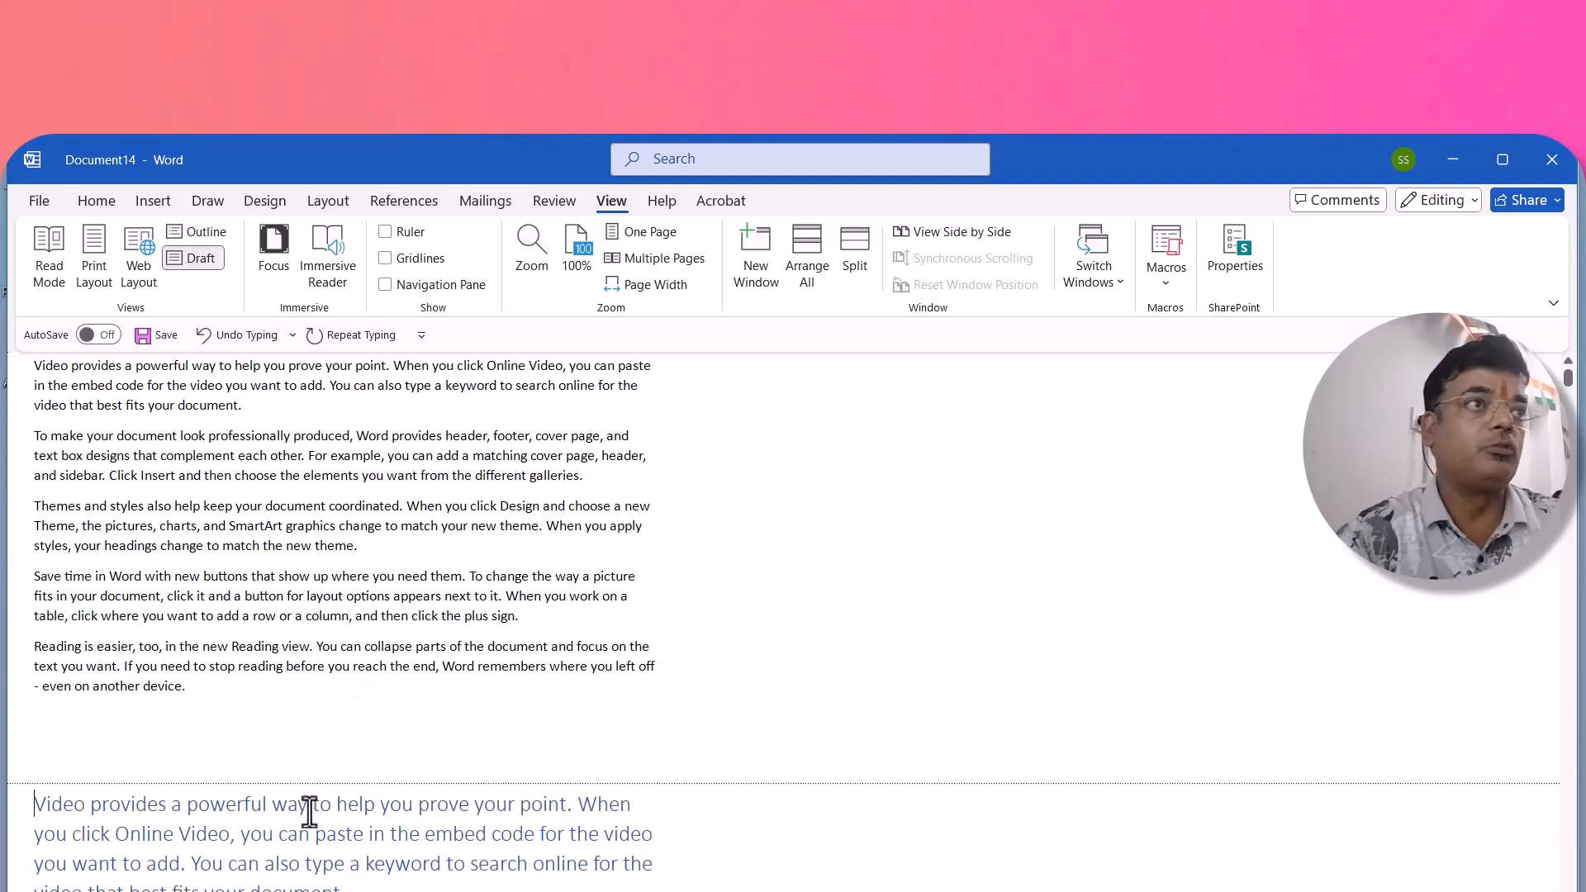
- Delete "to a" from "want to add a row" in the "Save time" paragraph, and remove the blank lines below the first text block
{"action": "left_click", "coordinate": [226, 626]}
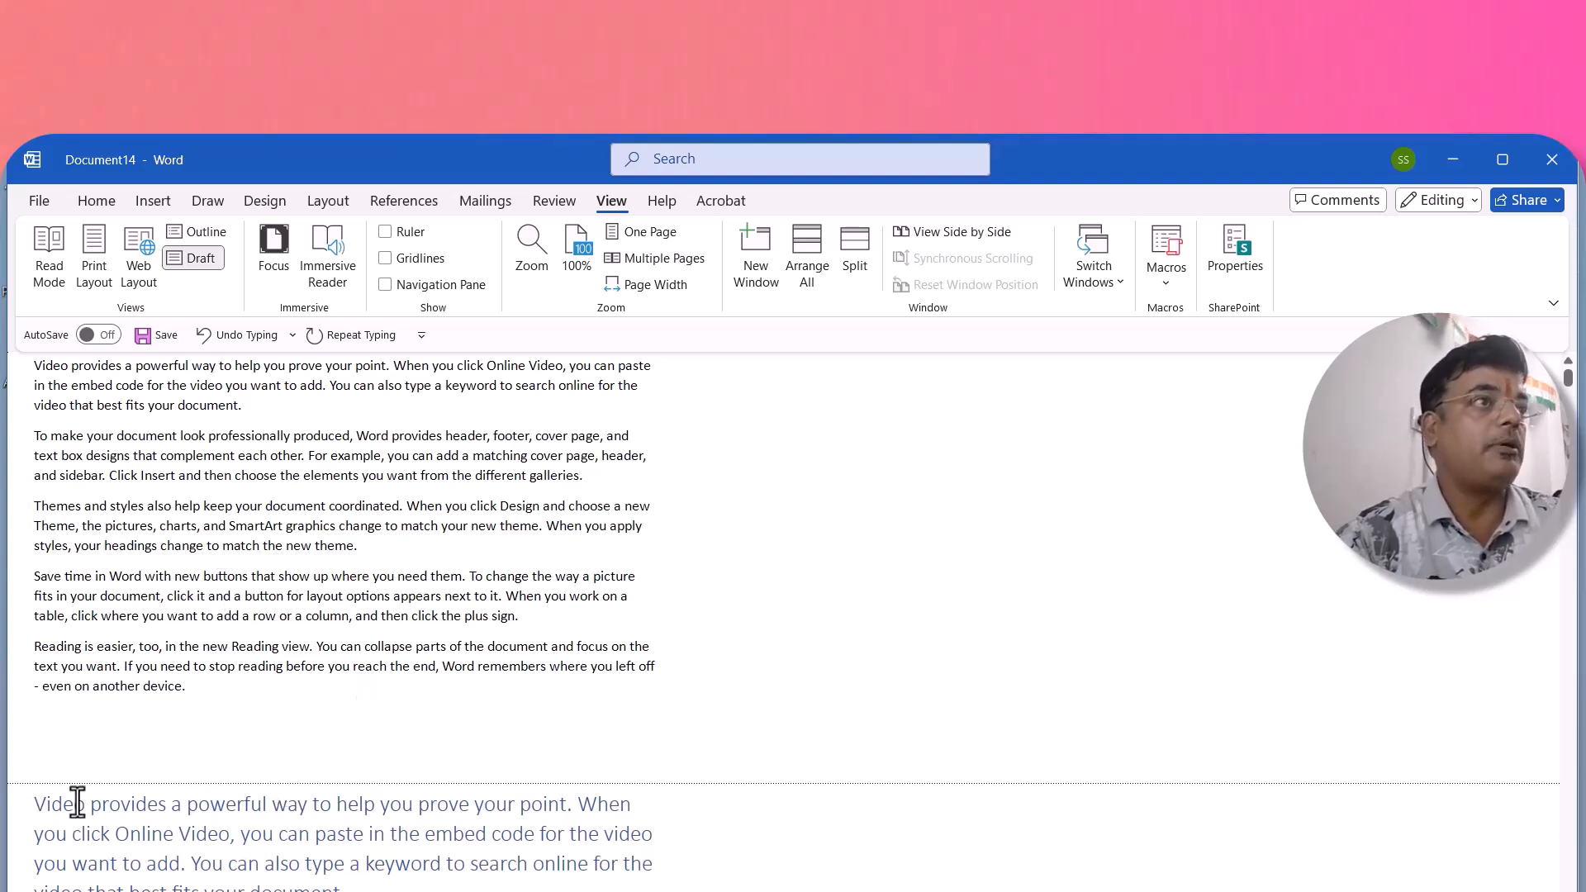
{"action": "key", "text": "BackSpace"}
{"action": "key", "text": "BackSpace"}
{"action": "key", "text": "BackSpace"}
{"action": "key", "text": "BackSpace"}
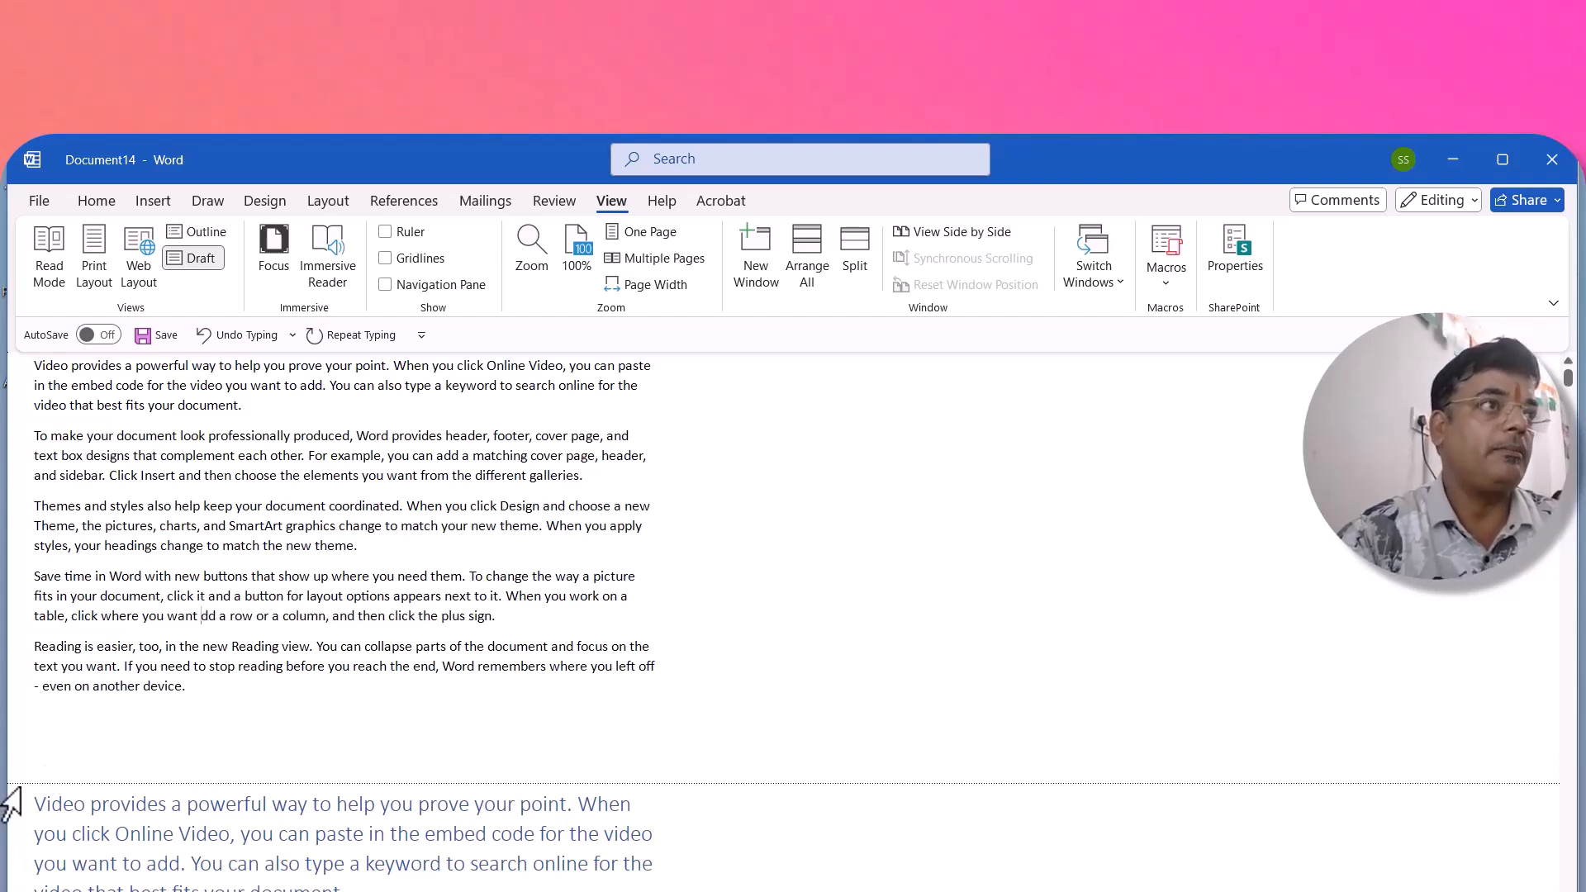
{"action": "key", "text": "BackSpace"}
{"action": "key", "text": "BackSpace"}
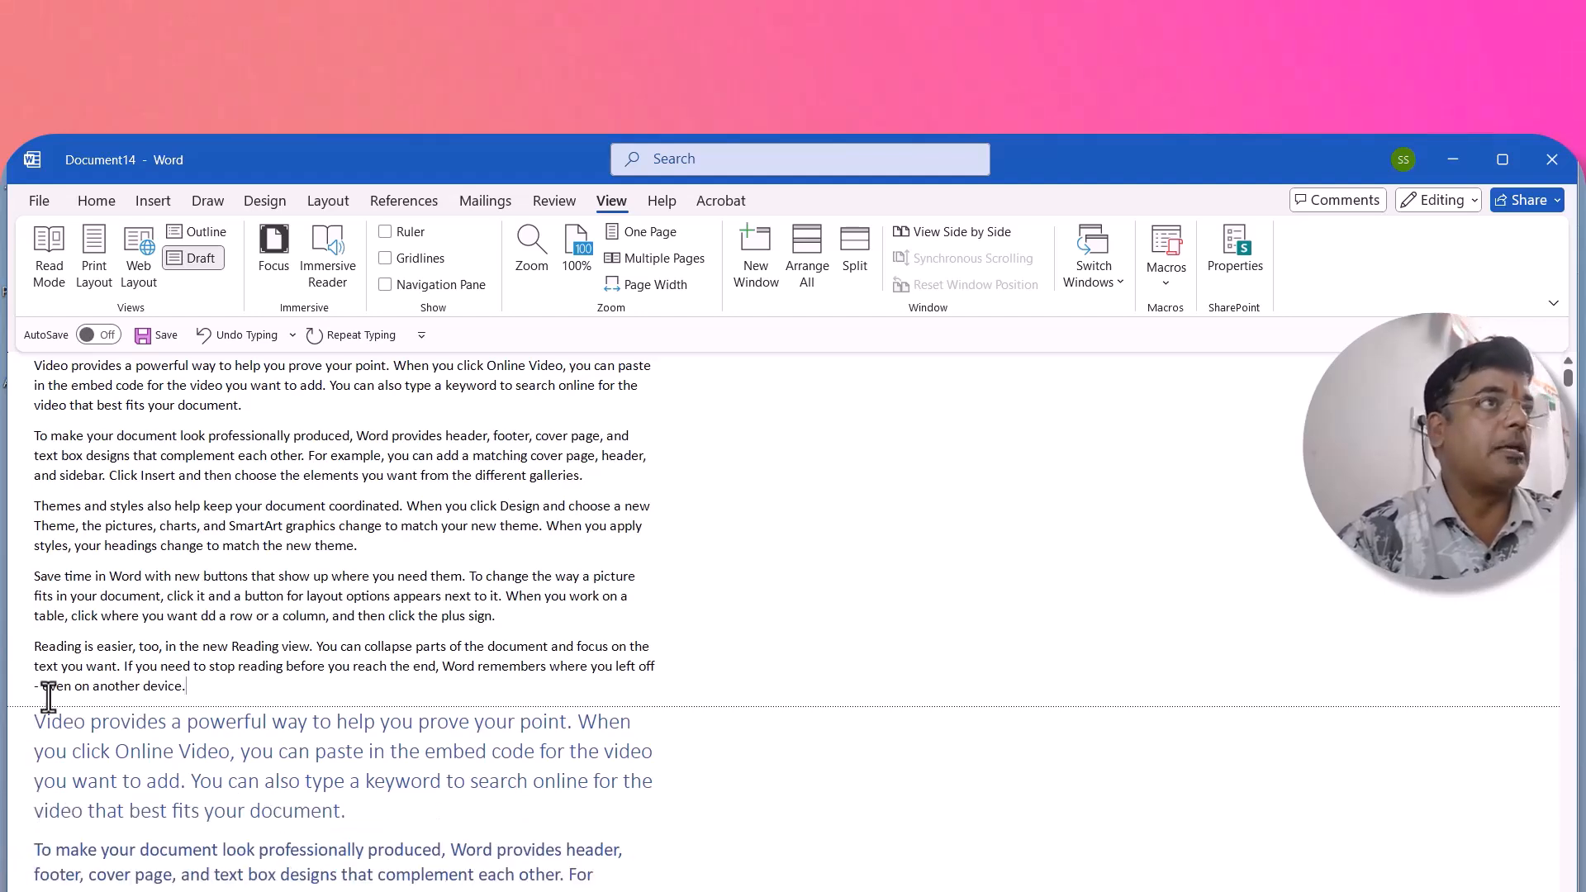
- In Outline view, demote the "Save time in Word" paragraph of the first text block to Level 2
{"action": "left_click", "coordinate": [31, 573]}
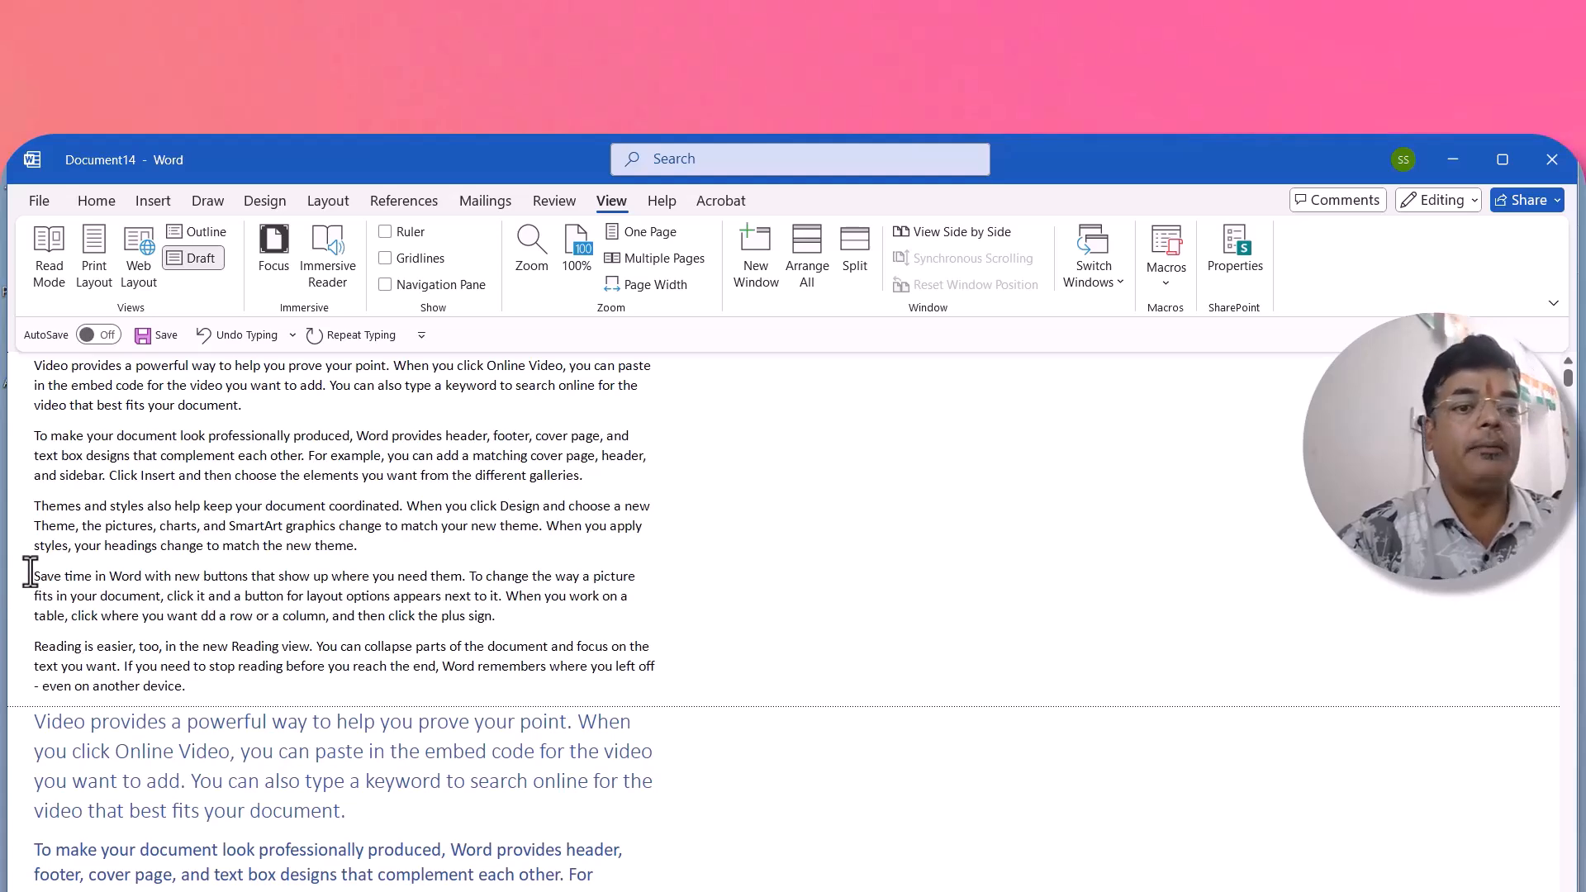
{"action": "left_click", "coordinate": [195, 230]}
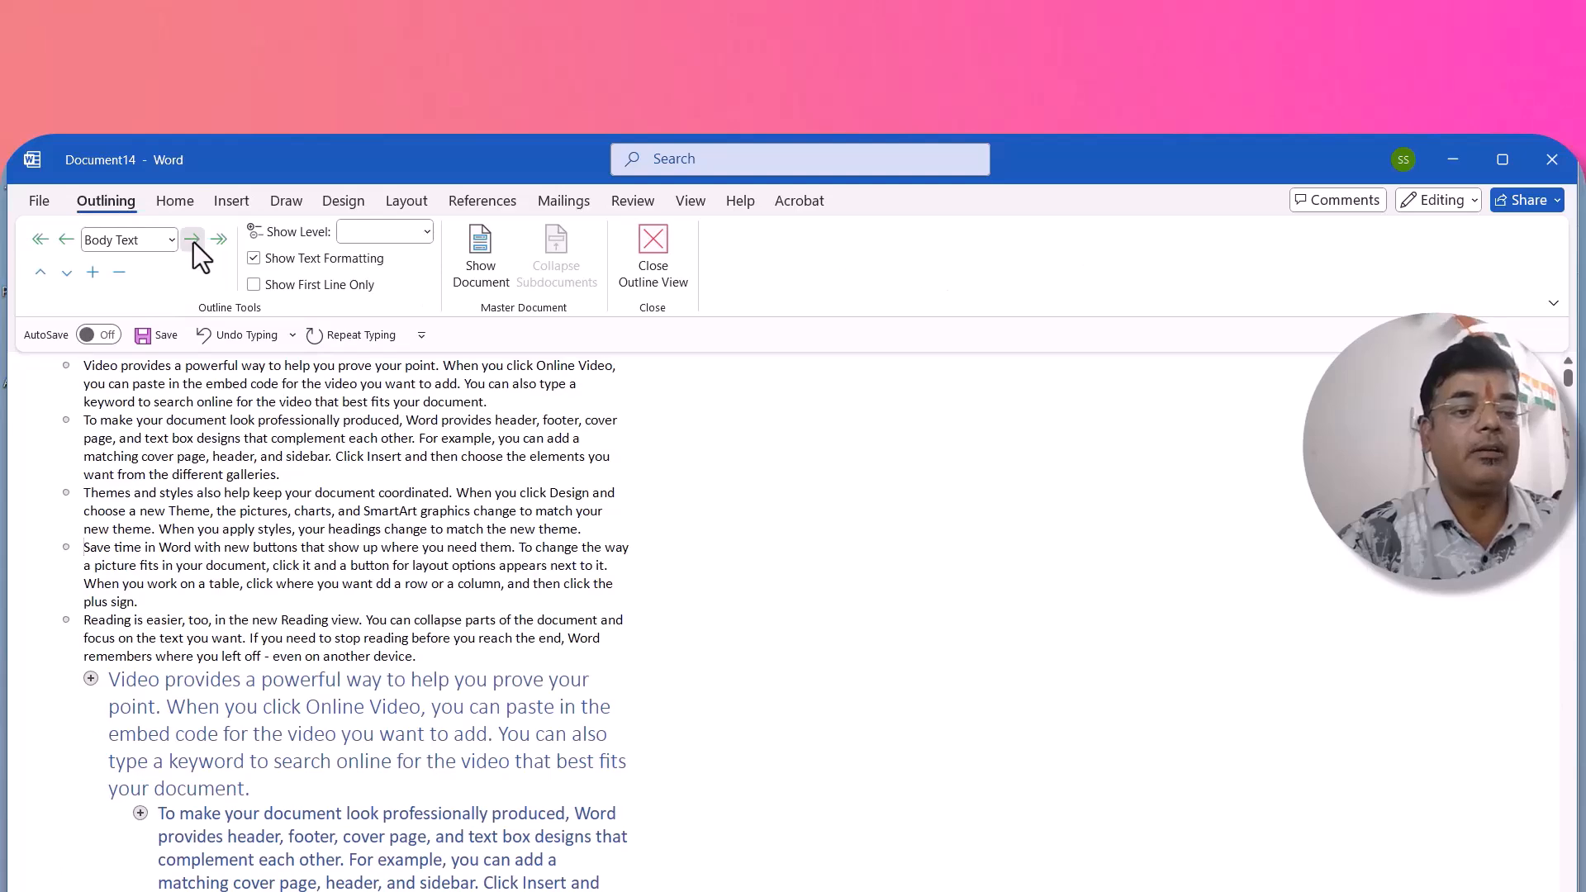
{"action": "left_click", "coordinate": [192, 240]}
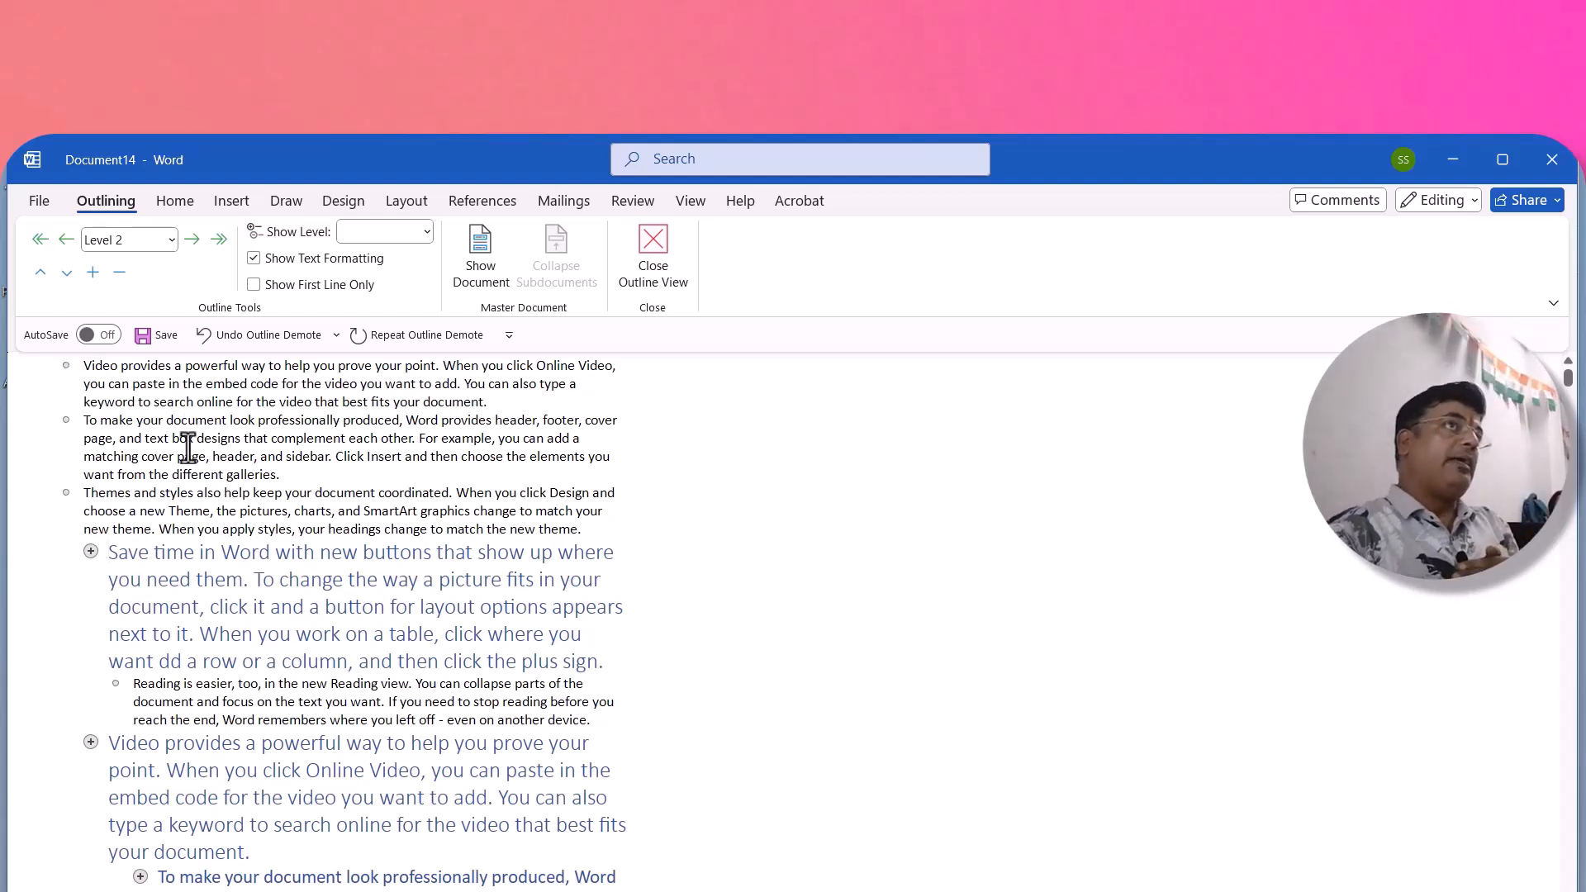
- Look through the outlined text and examine the full set of styles available for the "Themes and styles" paragraph
{"action": "left_click", "coordinate": [78, 419]}
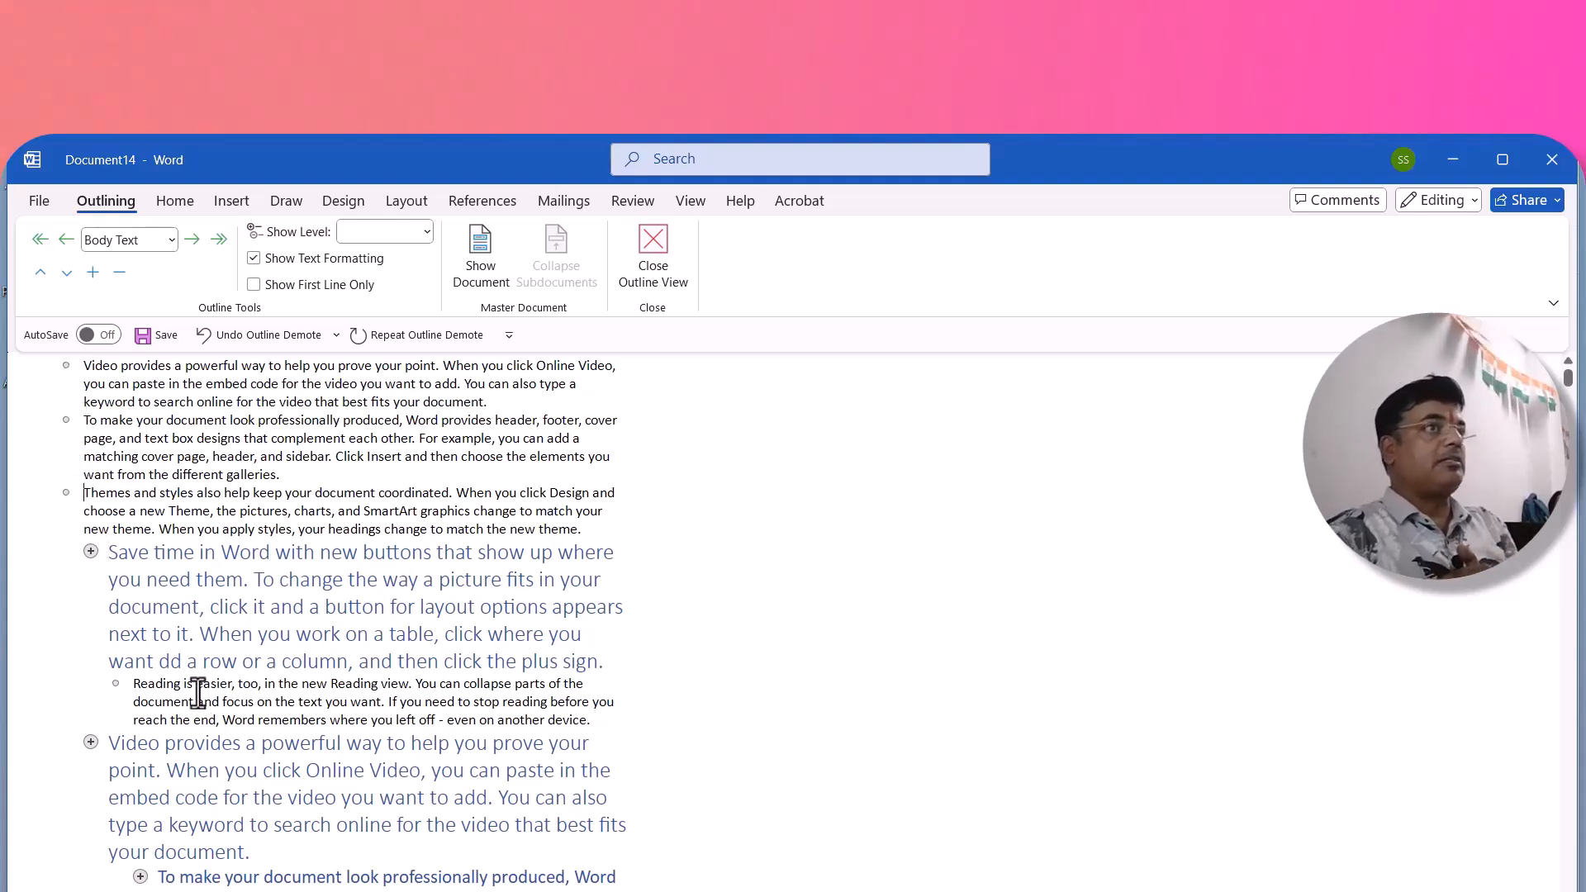
{"action": "scroll", "coordinate": [218, 403], "scroll_direction": "down", "scroll_amount": 5}
{"action": "scroll", "coordinate": [218, 402], "scroll_direction": "up", "scroll_amount": 5}
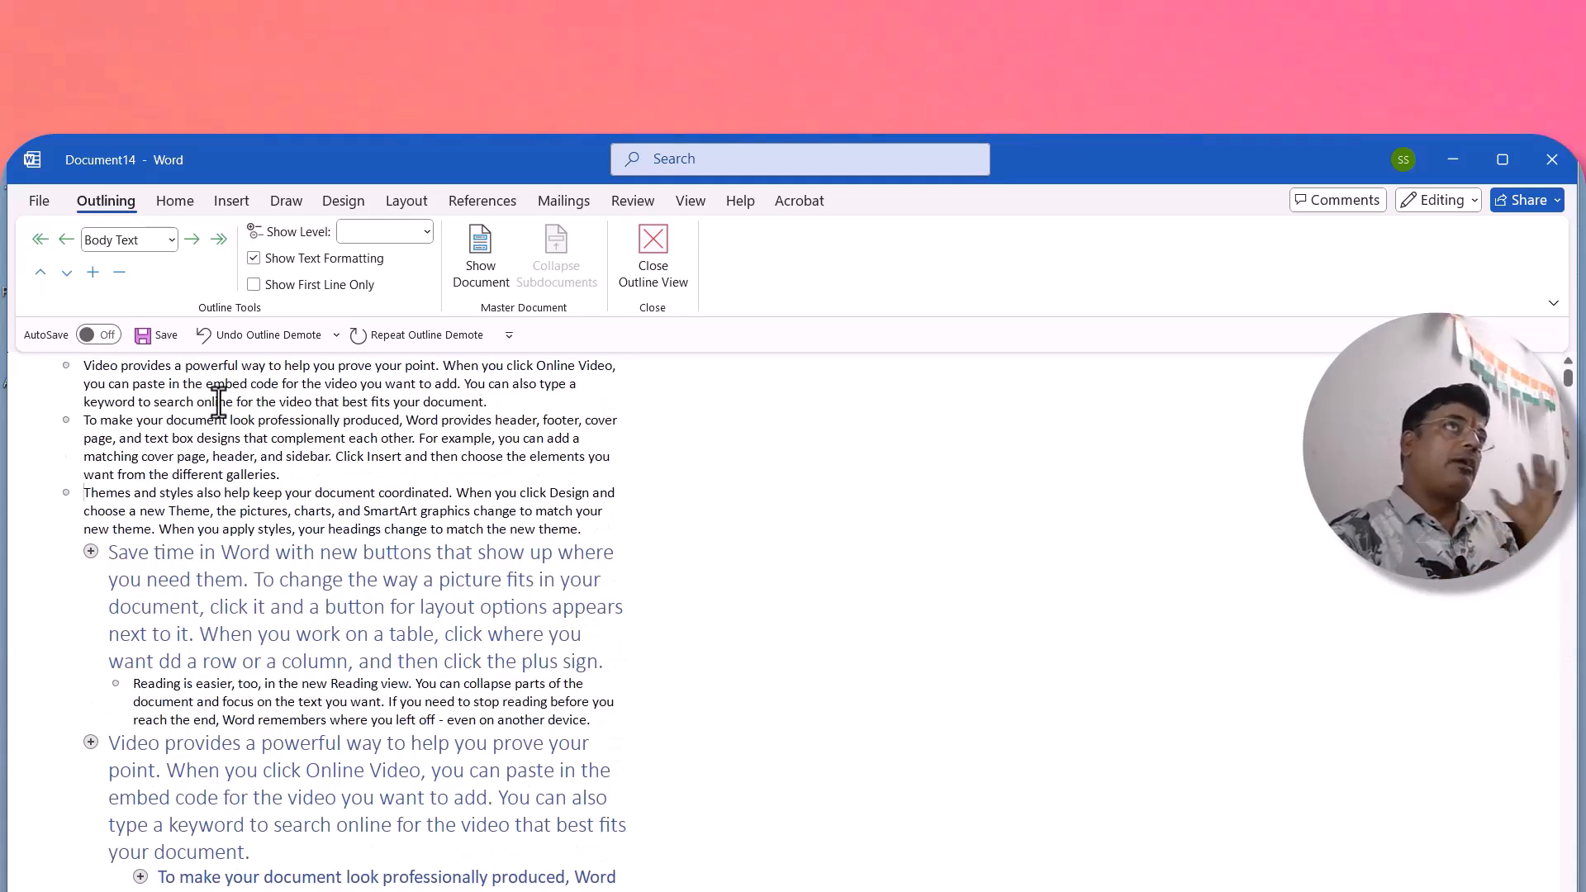
{"action": "left_click", "coordinate": [171, 196]}
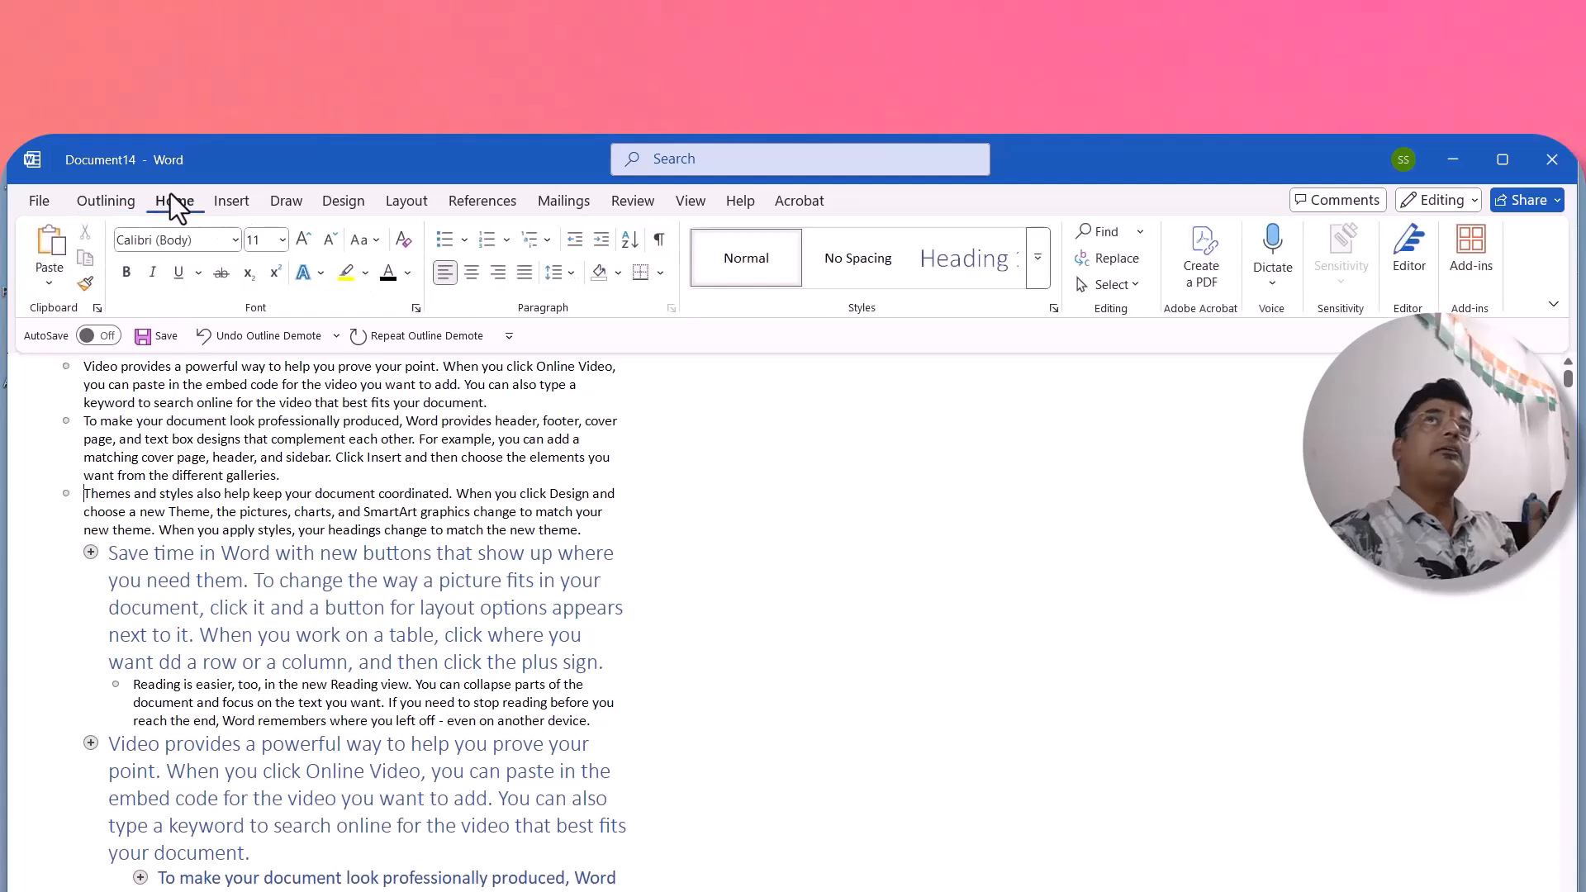
{"action": "left_click", "coordinate": [1038, 259]}
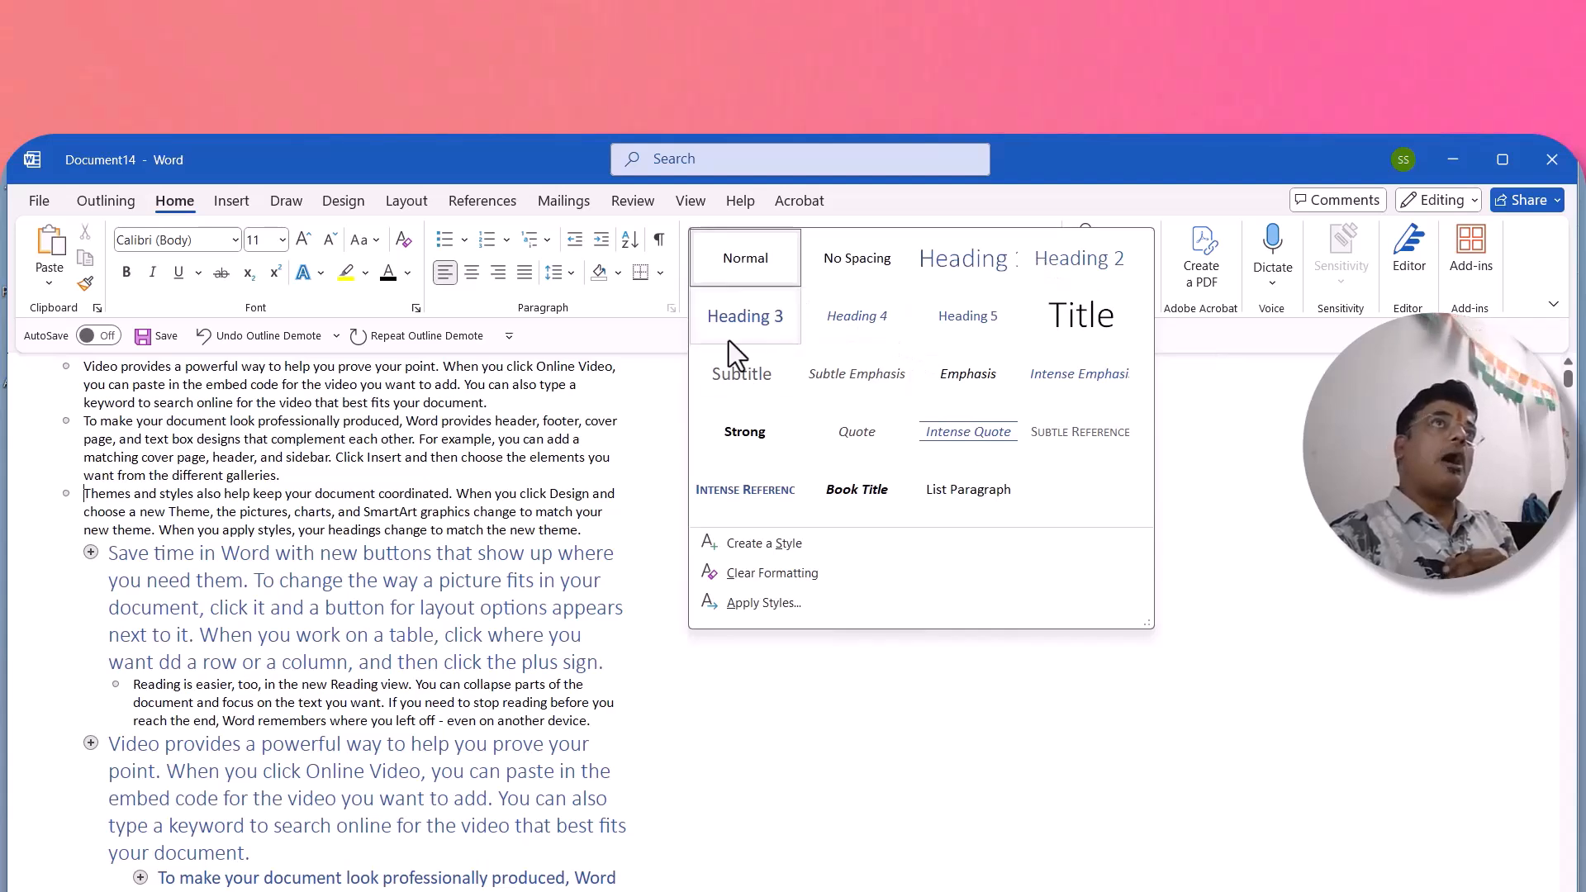
{"action": "left_click", "coordinate": [633, 410]}
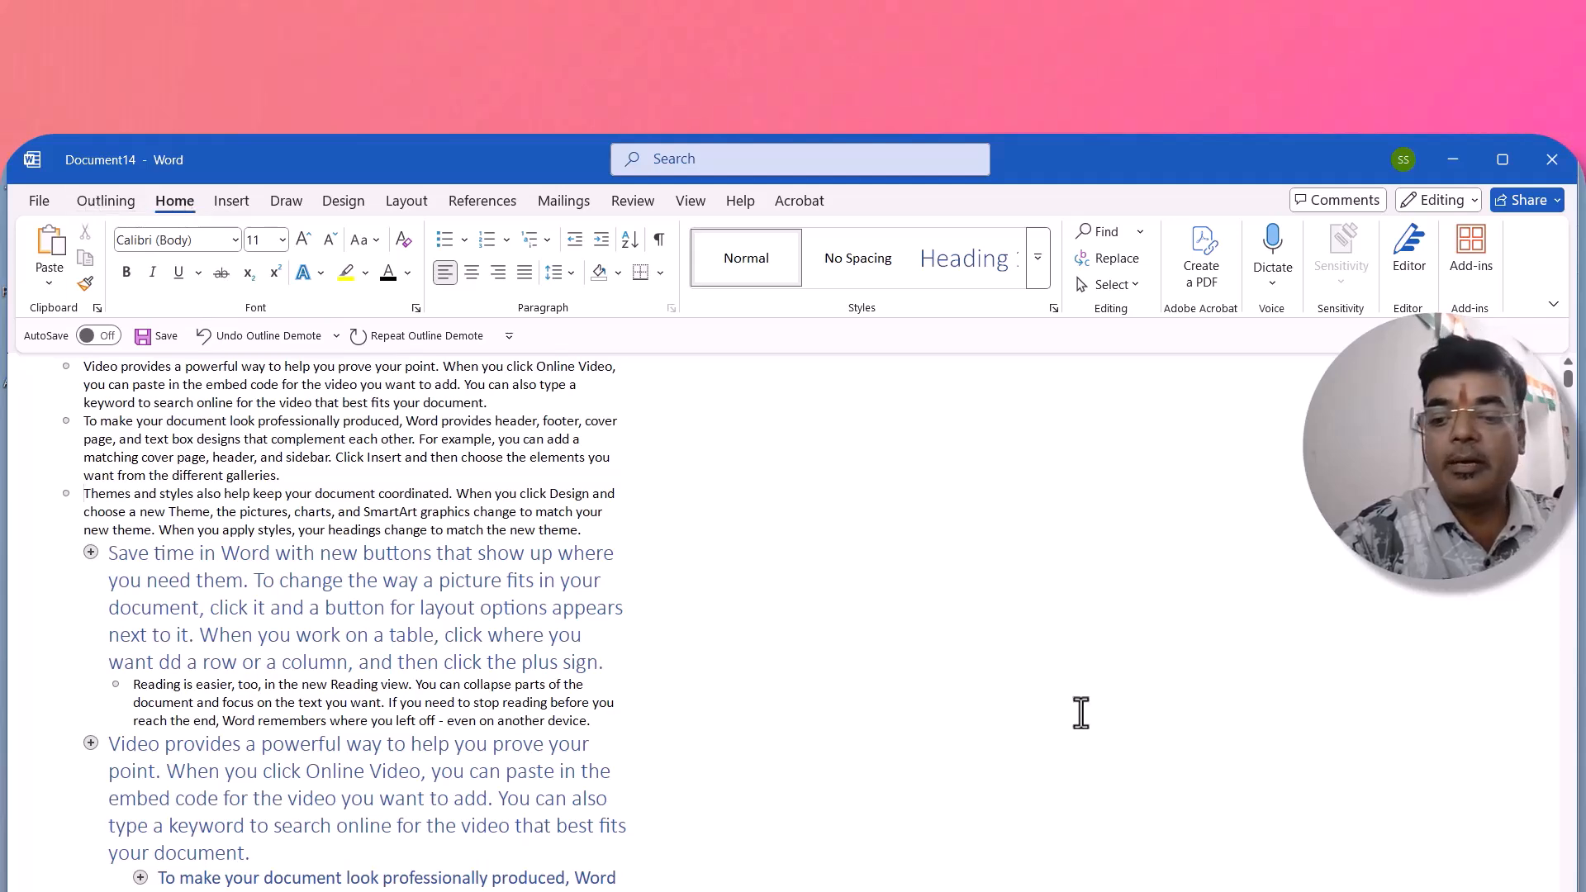
- Return to Print Layout, and view the document in Focus mode before leaving that mode
{"action": "key", "text": "ctrl+alt+p"}
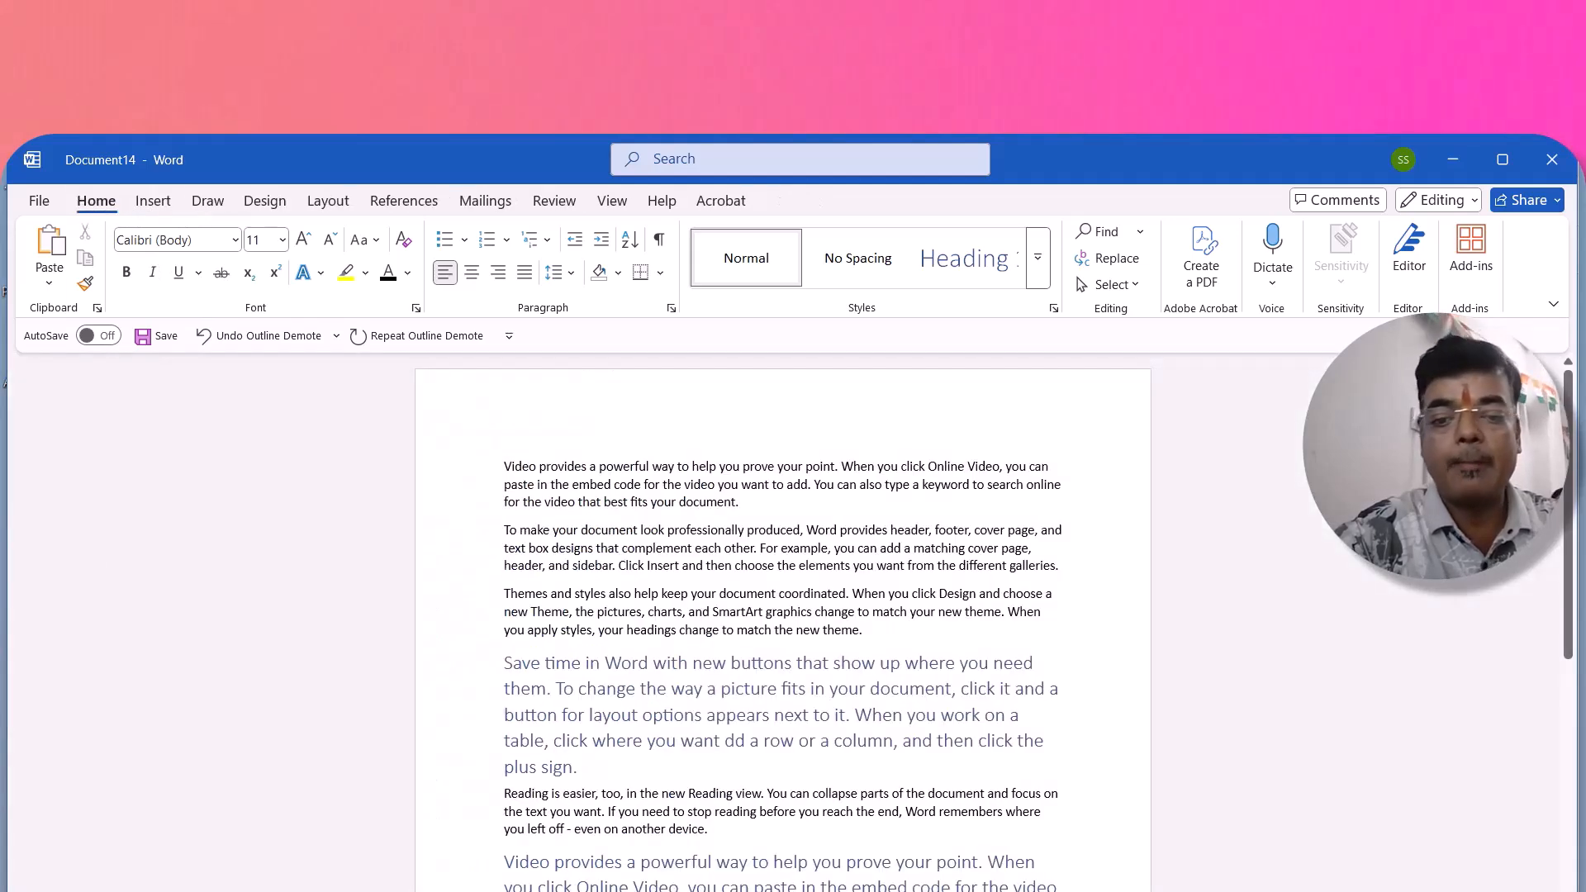
{"action": "left_click", "coordinate": [612, 200]}
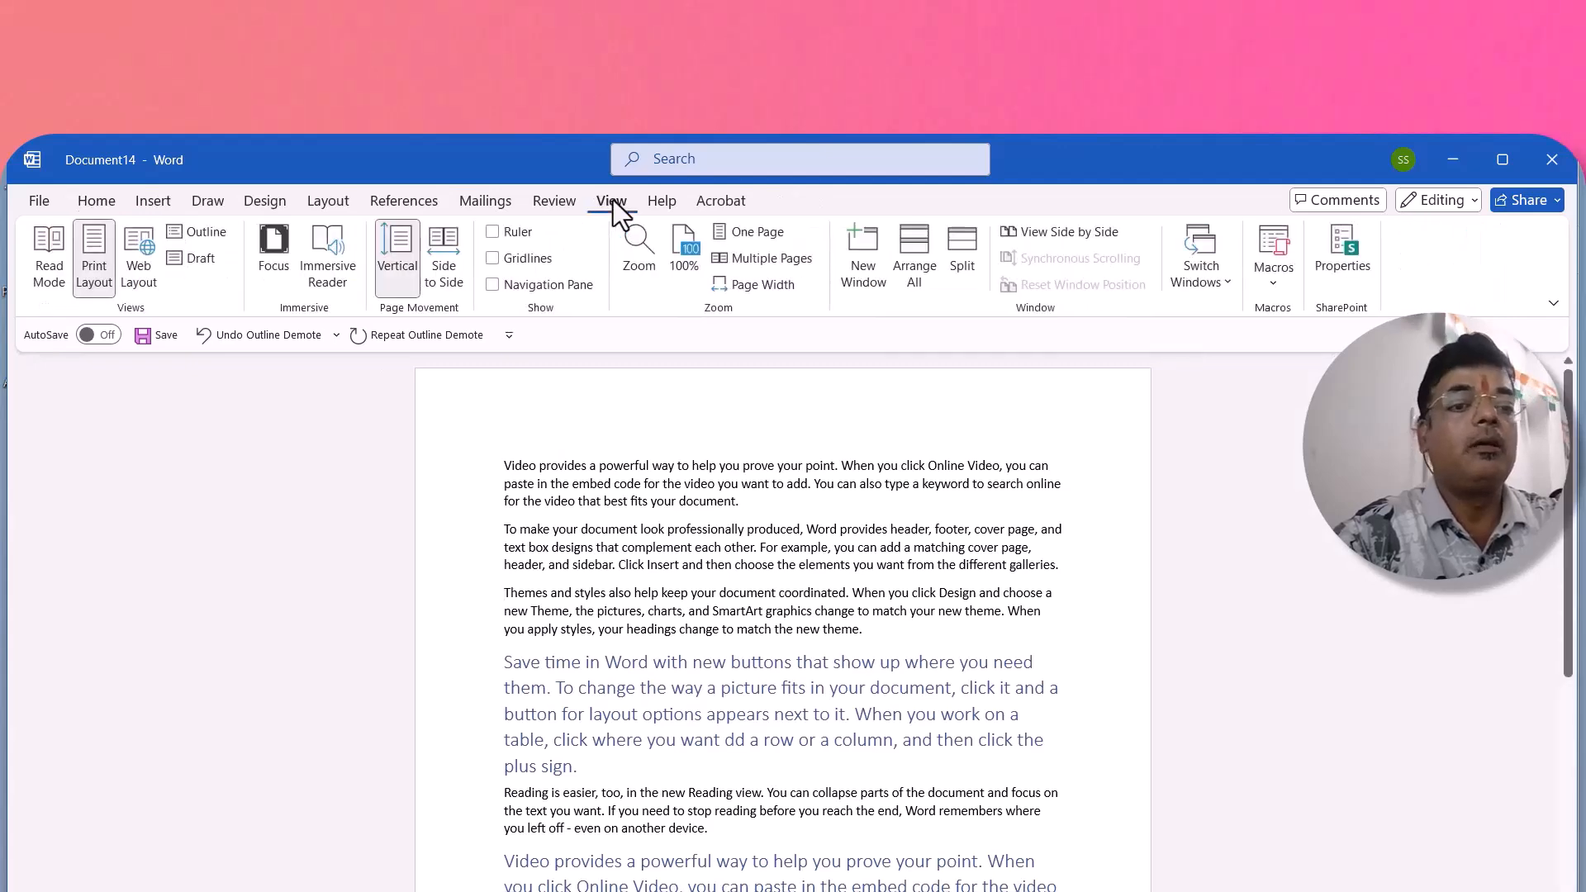
{"action": "left_click", "coordinate": [276, 248]}
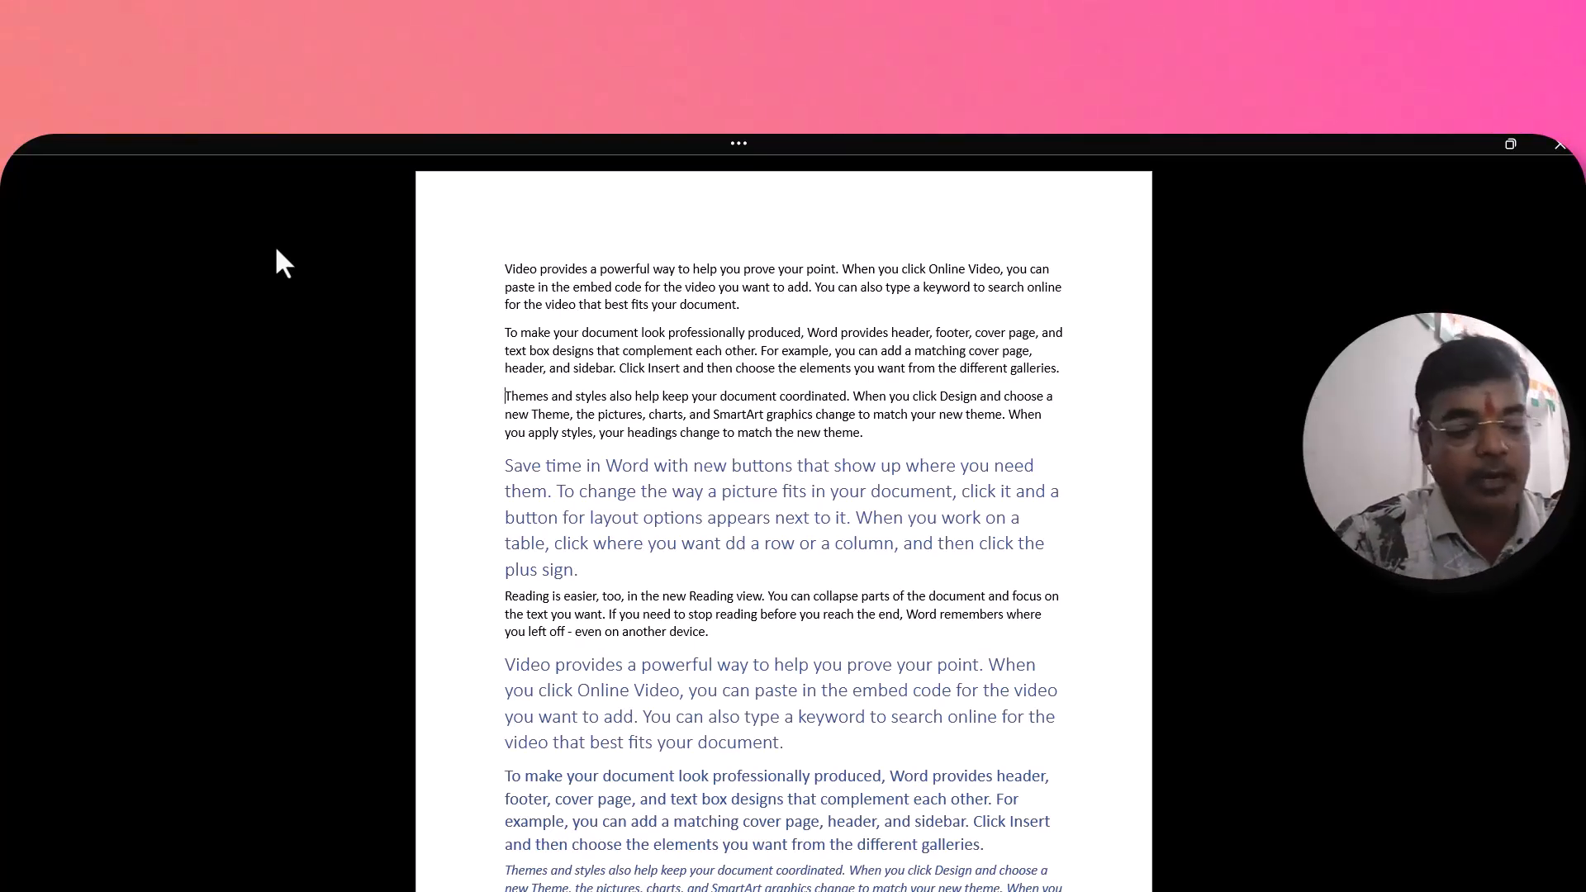
{"action": "key", "text": "Escape"}
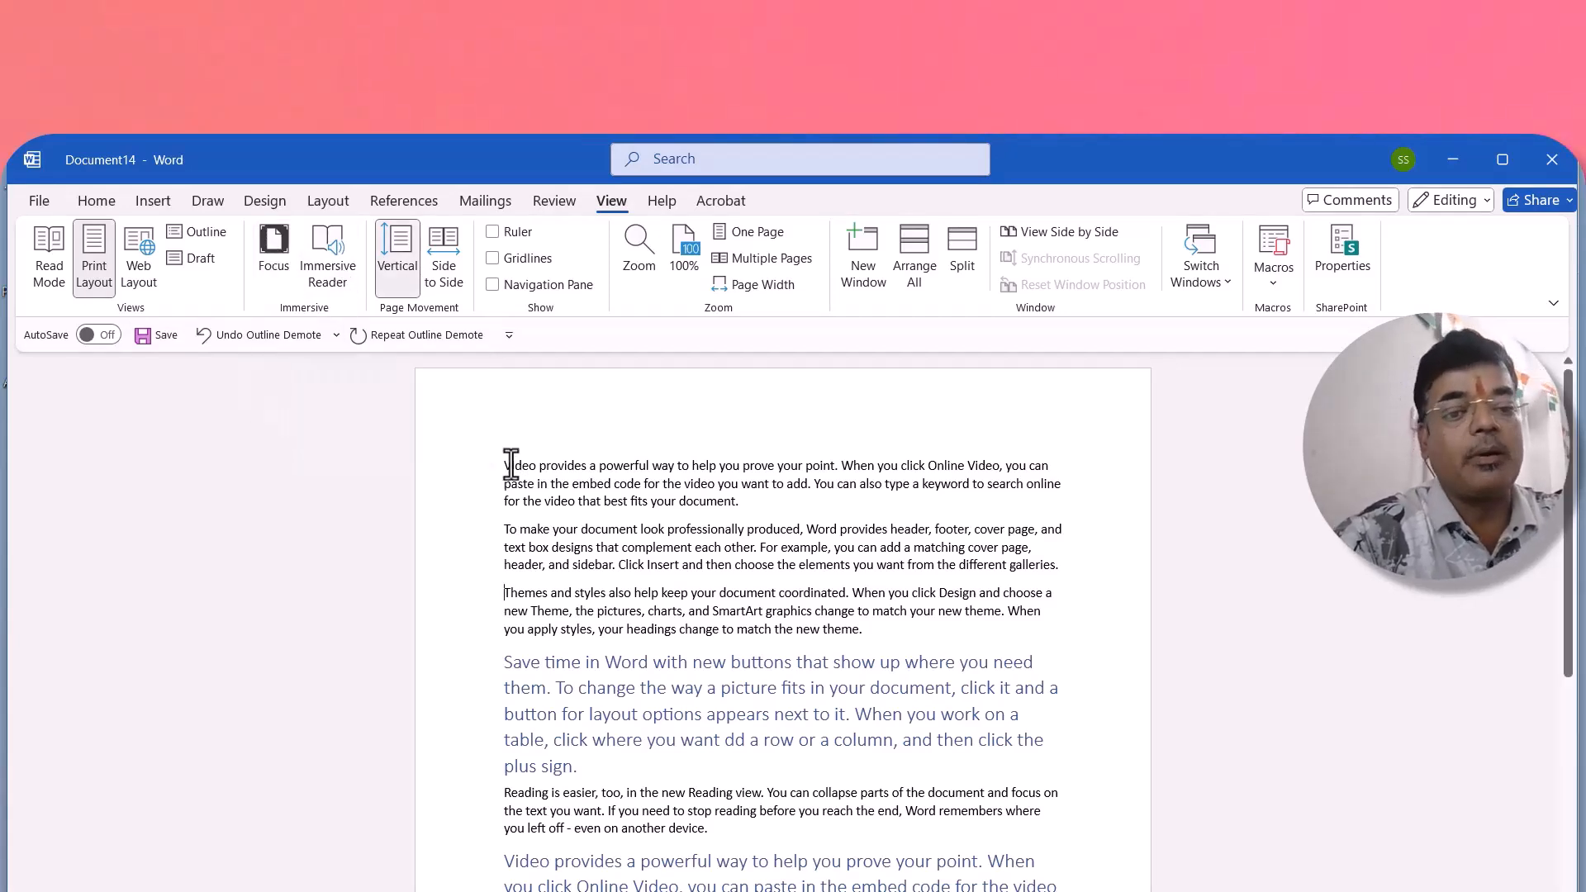
- View the document in Immersive Reader and return to Print Layout
{"action": "left_click", "coordinate": [324, 272]}
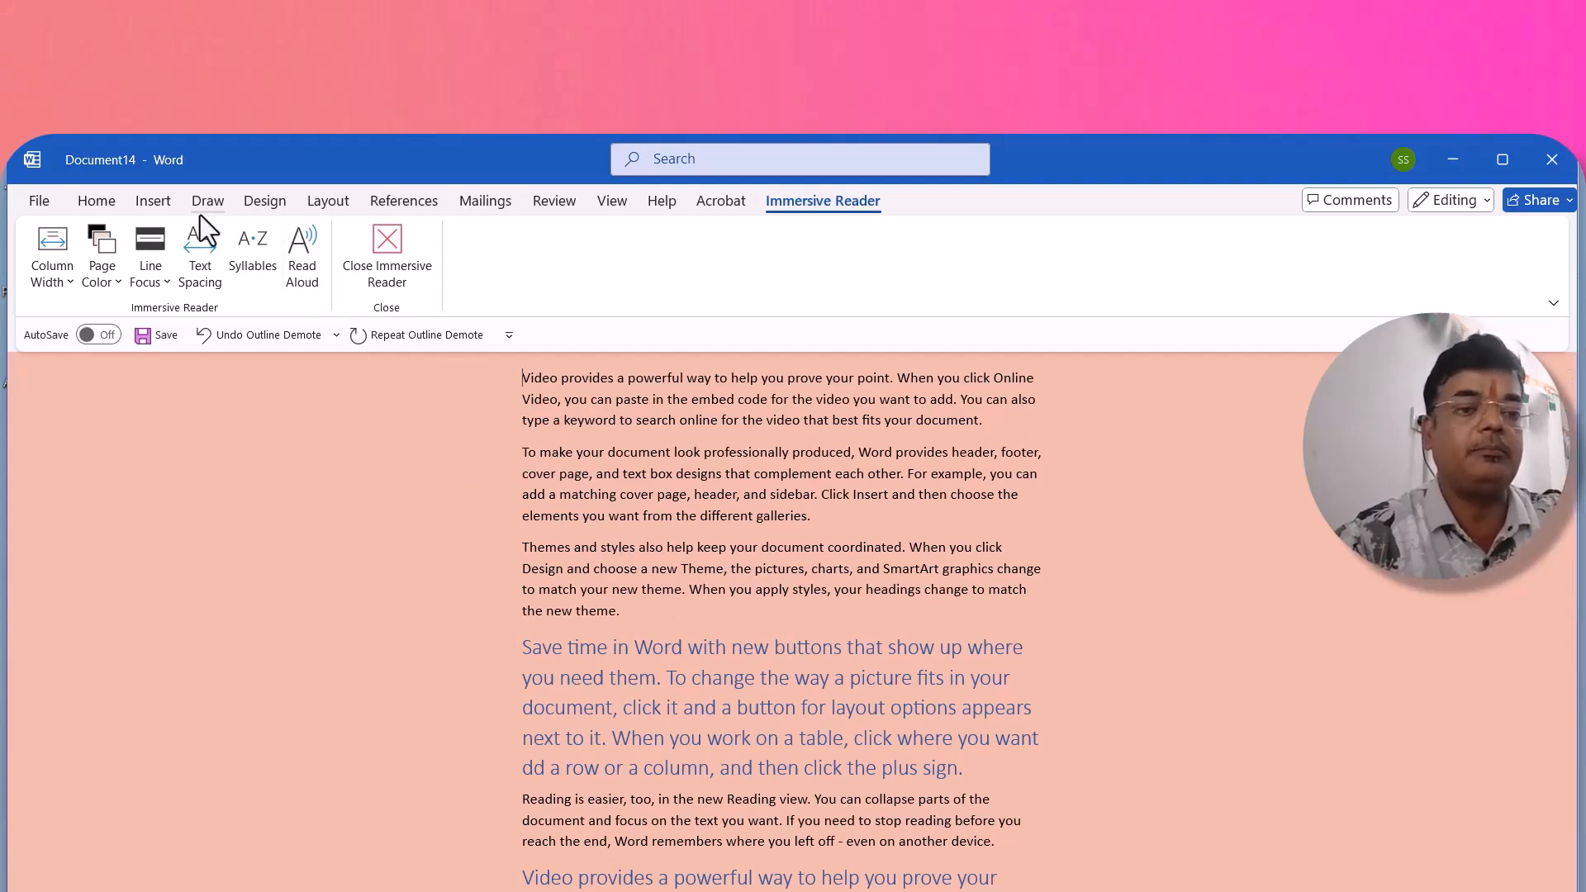
{"action": "left_click", "coordinate": [614, 207]}
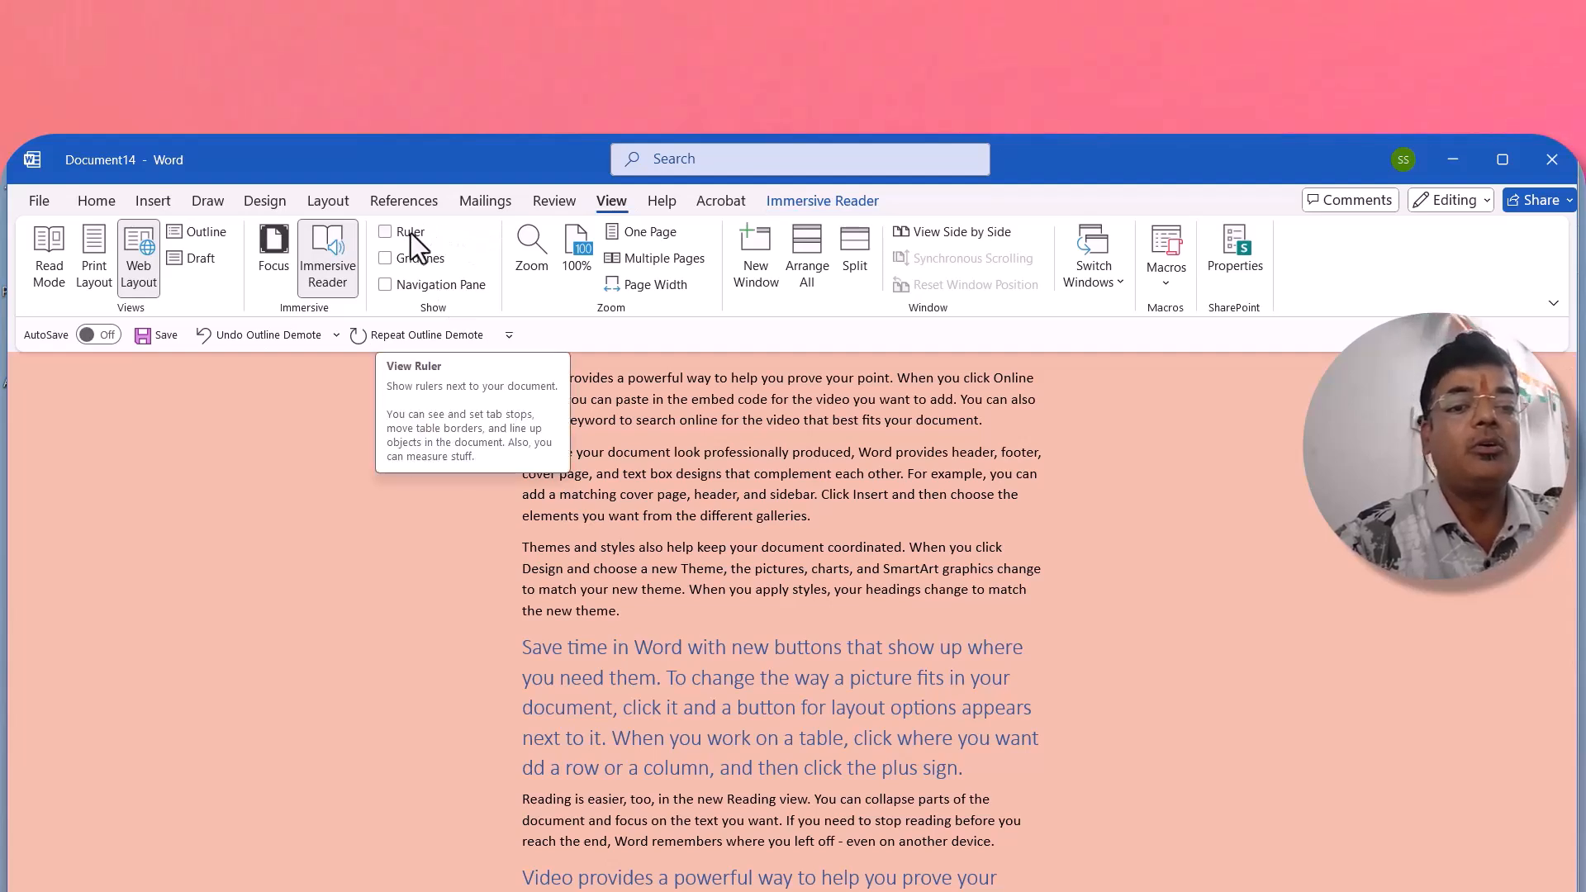
{"action": "left_click", "coordinate": [95, 256]}
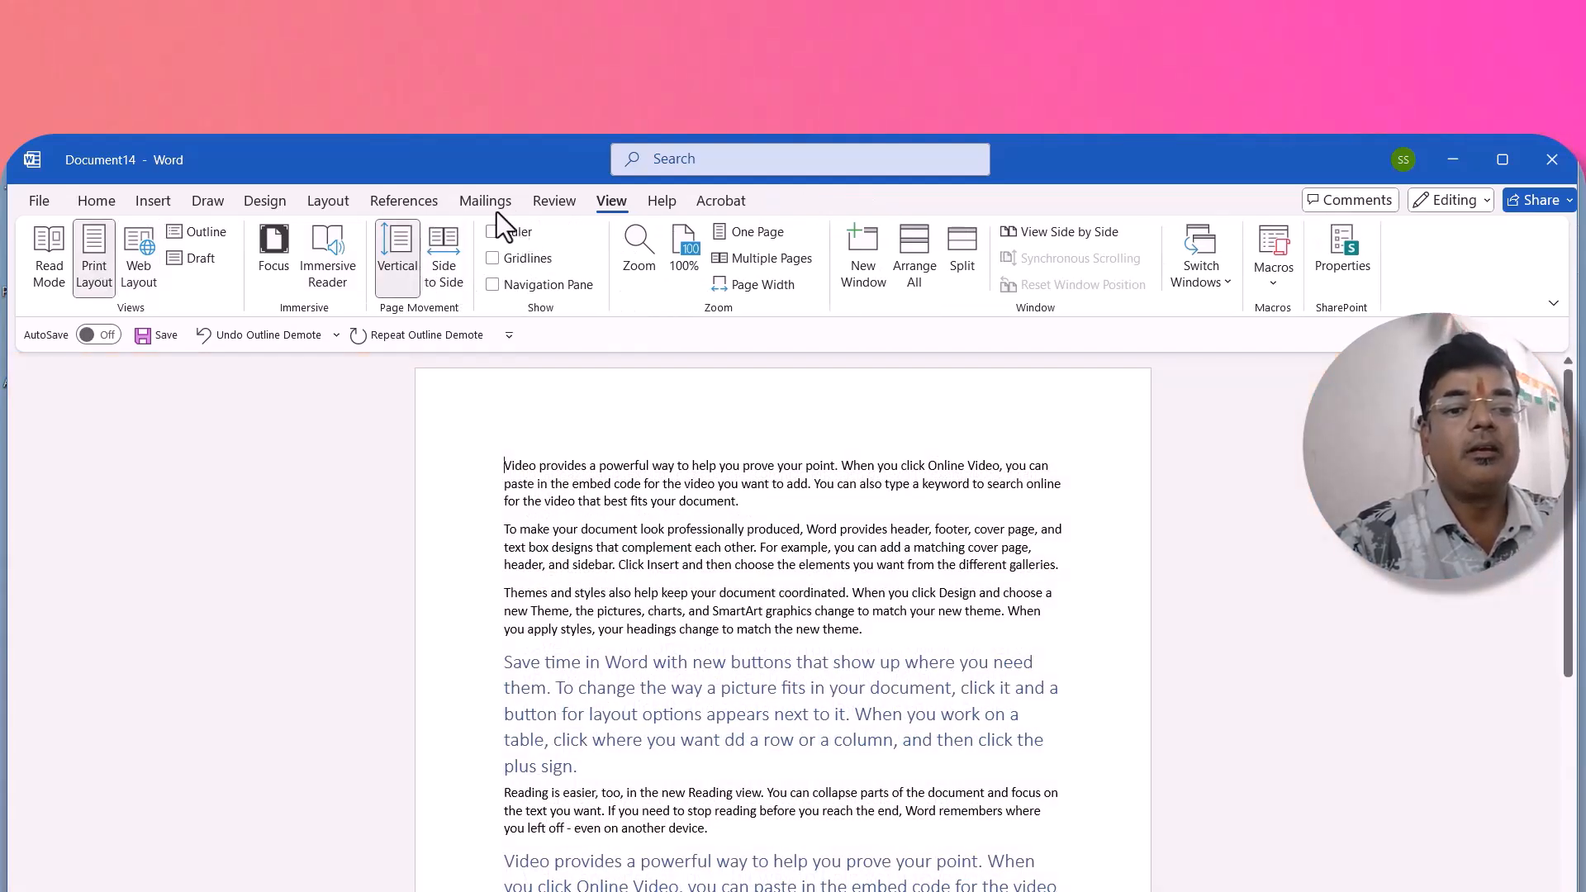
- Show the ruler, gridlines and Navigation pane, and hide the gridlines and ruler again
{"action": "left_click", "coordinate": [519, 231]}
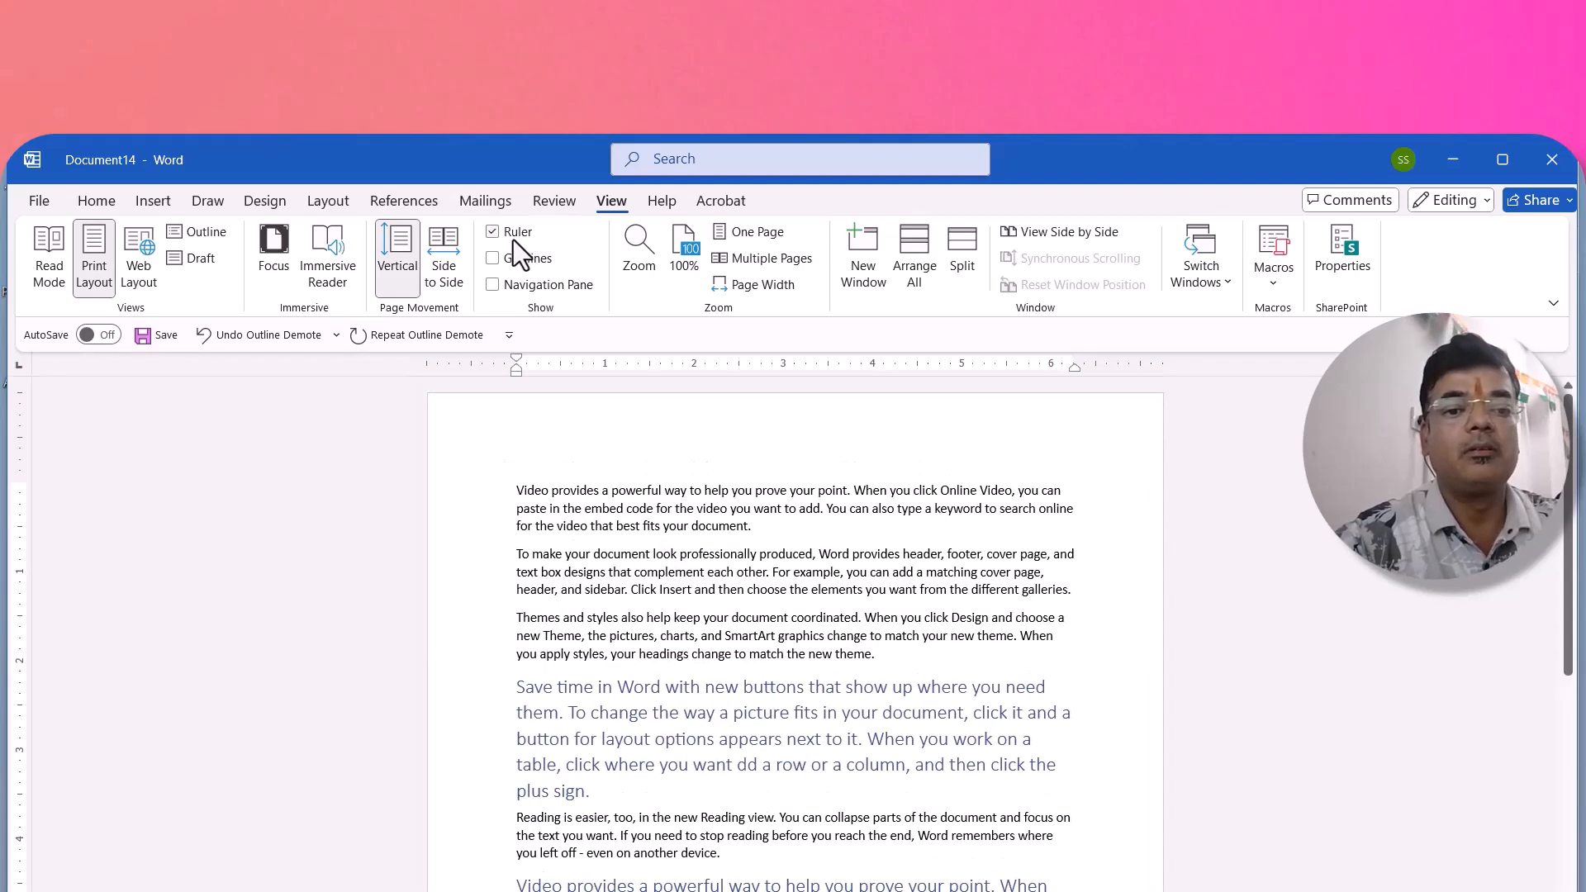
{"action": "left_click", "coordinate": [493, 260]}
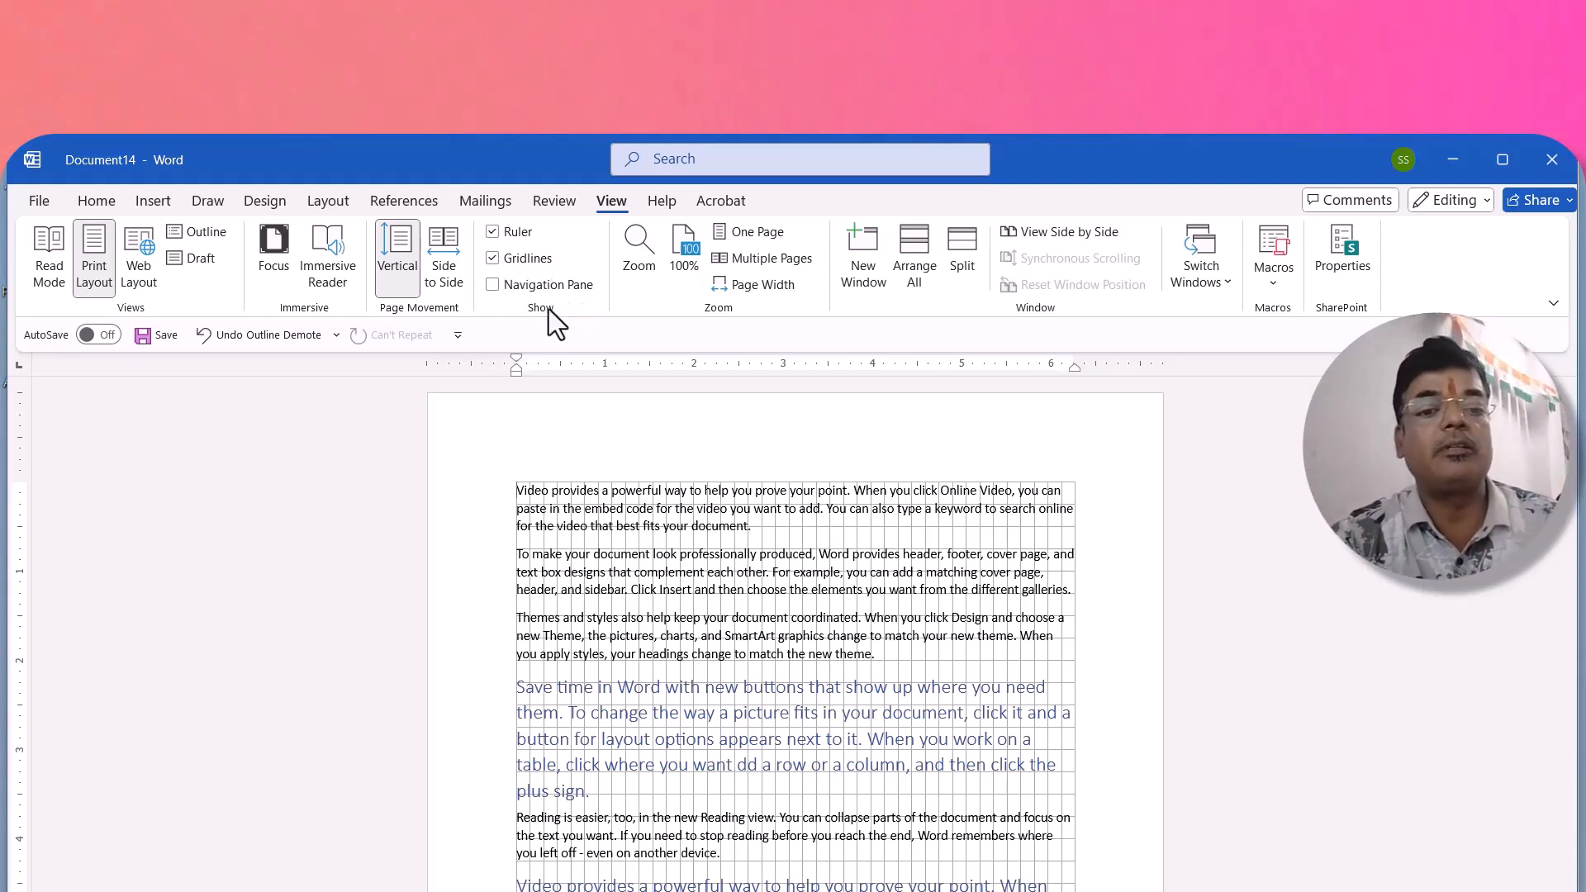
{"action": "left_click", "coordinate": [492, 285]}
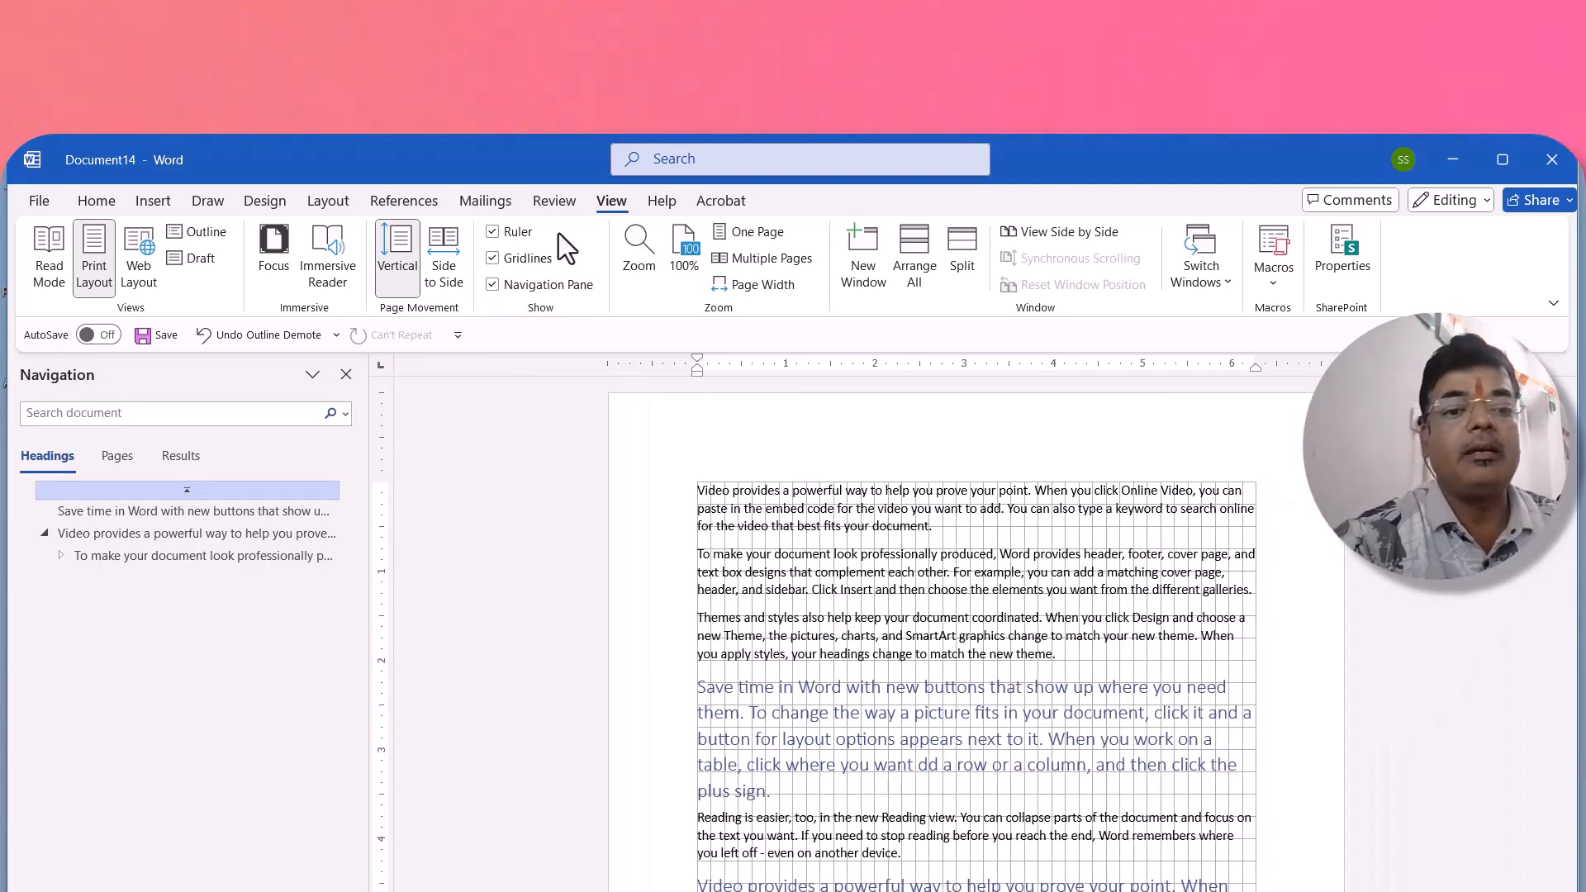
{"action": "left_click", "coordinate": [492, 259]}
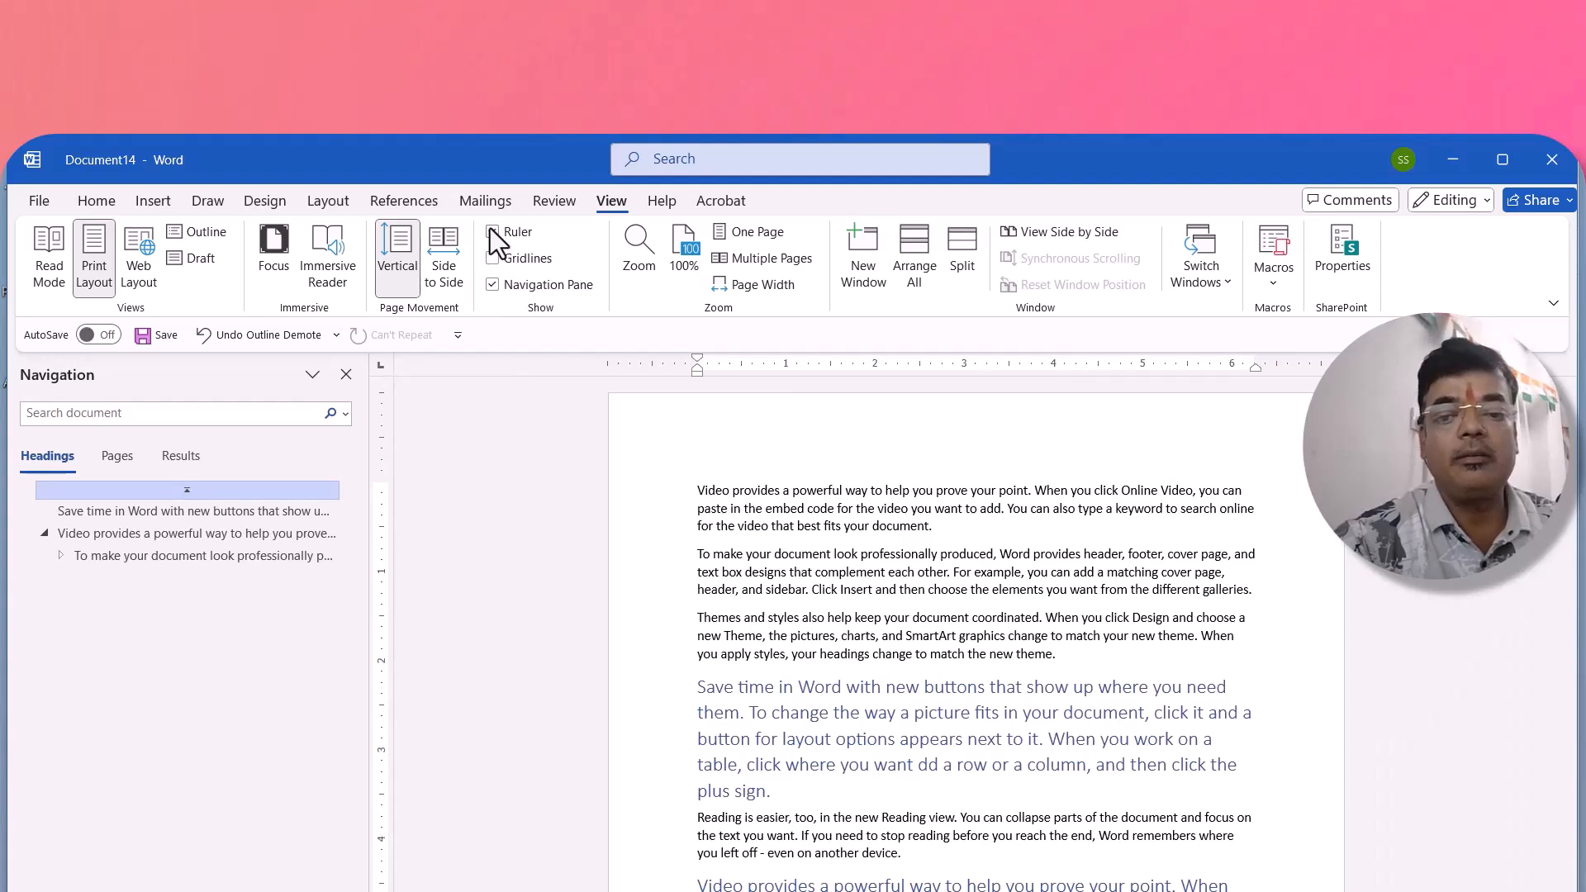
{"action": "left_click", "coordinate": [490, 231]}
- Search the document for "O", and replace the search term with "VIDEO"
{"action": "left_click", "coordinate": [178, 415]}
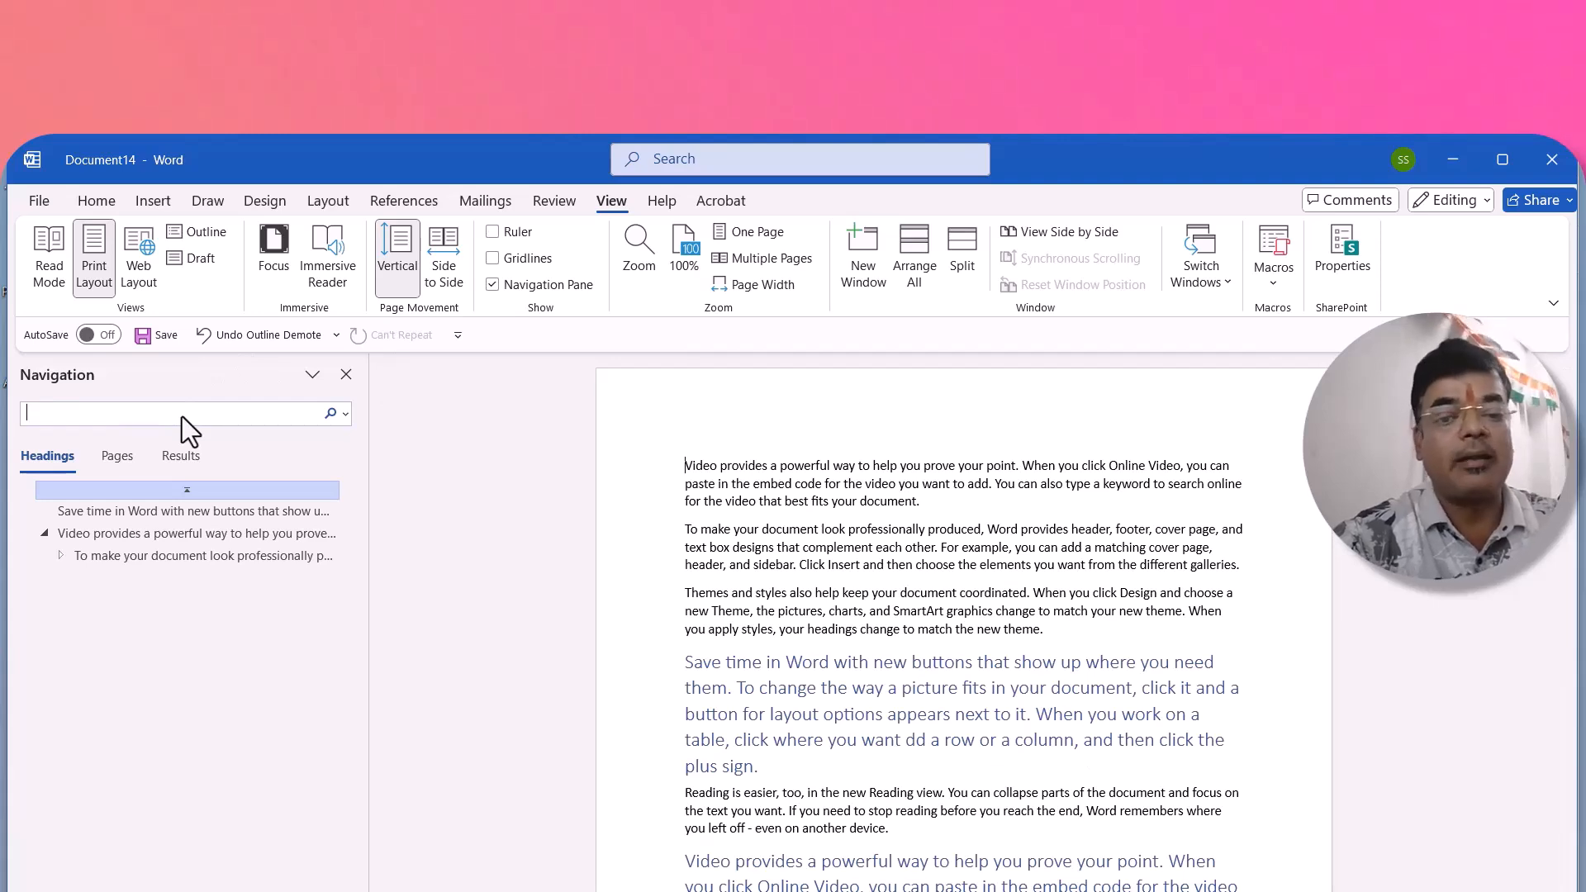
{"action": "type", "text": "O"}
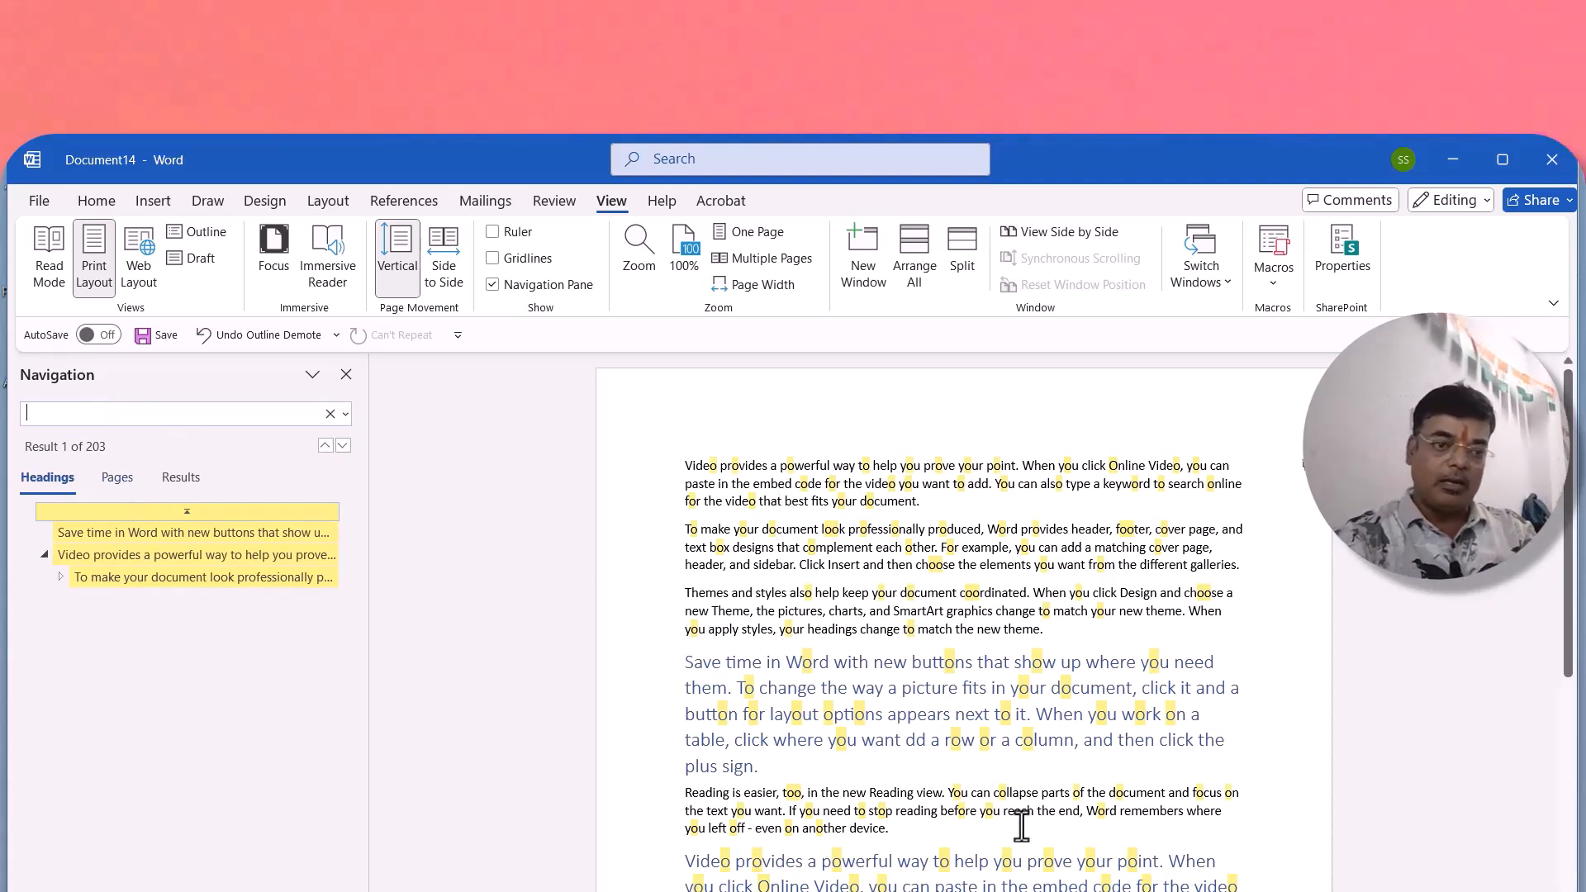
{"action": "type", "text": "VIDEO"}
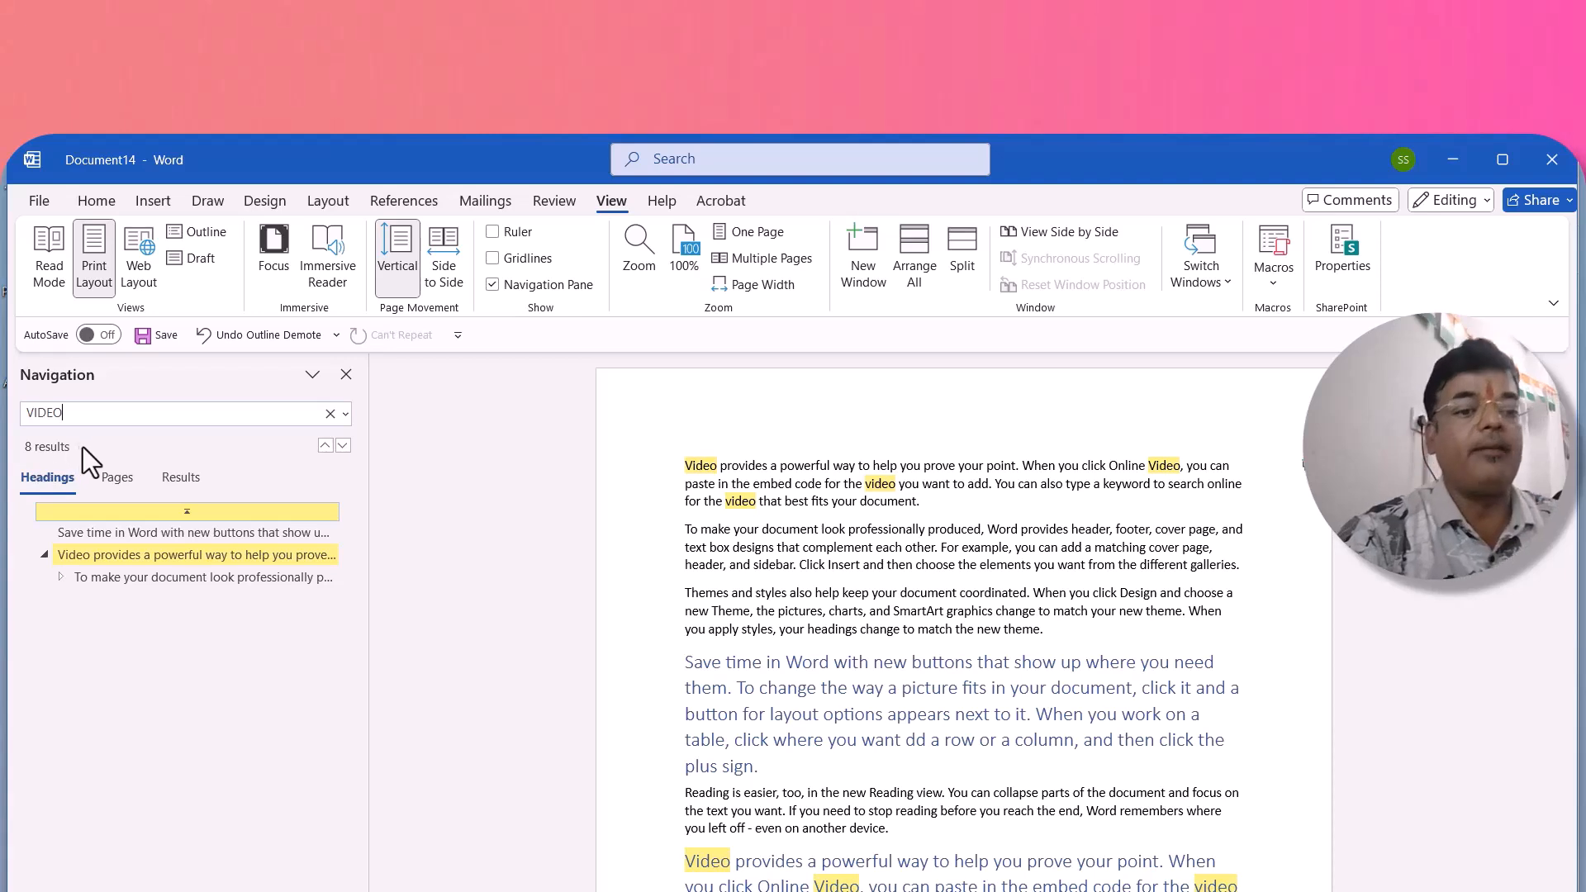
- Review the "VIDEO" matches by page and as a list of results, and close the Navigation pane
{"action": "left_click", "coordinate": [109, 480]}
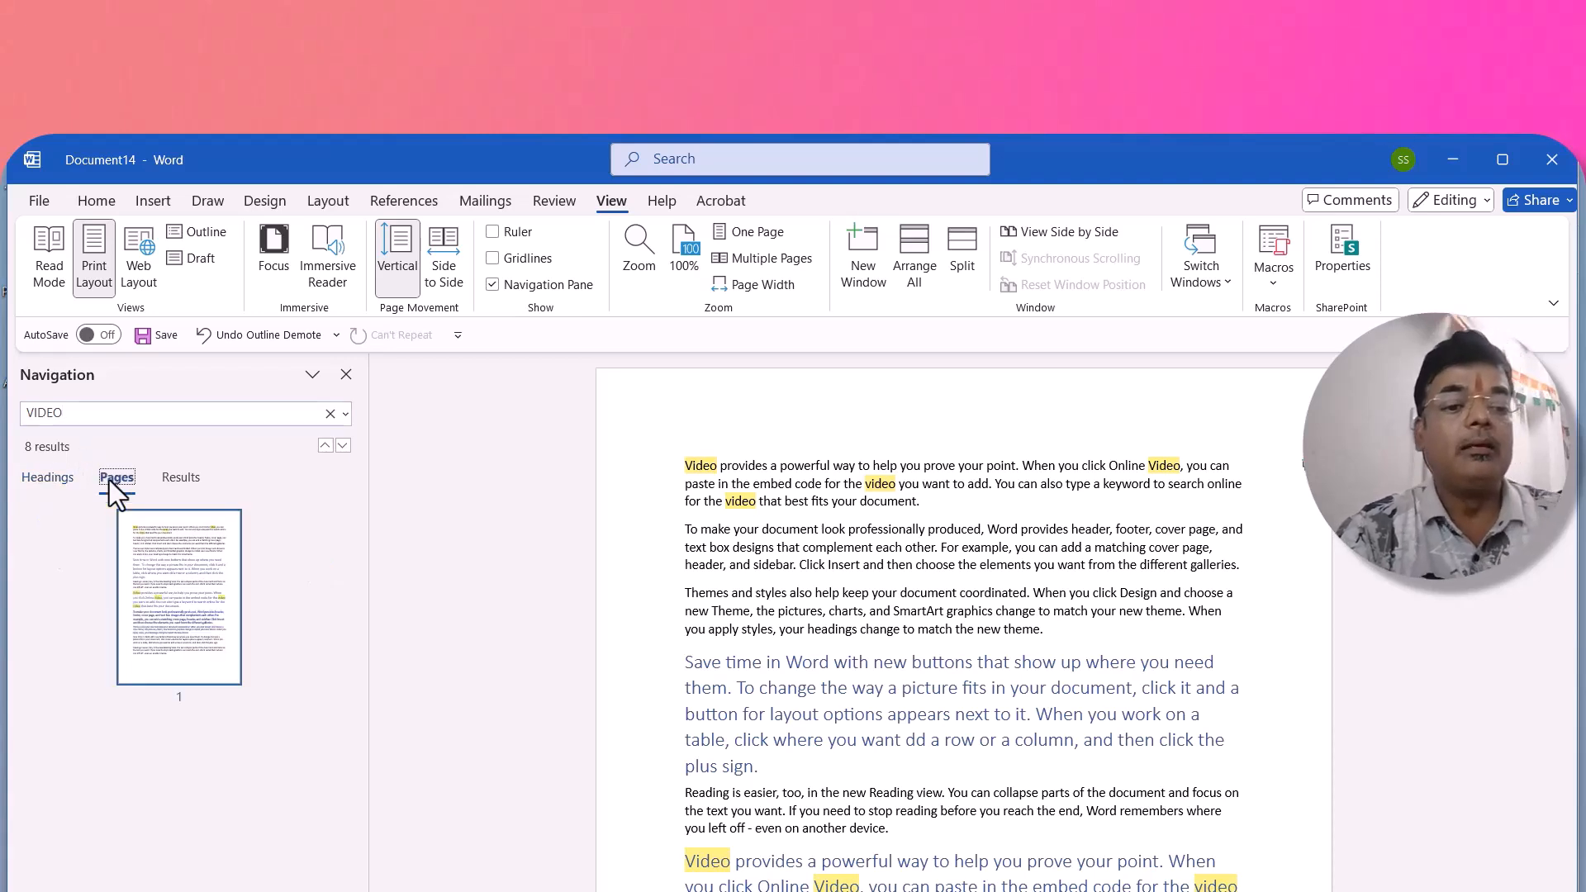
{"action": "left_click", "coordinate": [181, 479]}
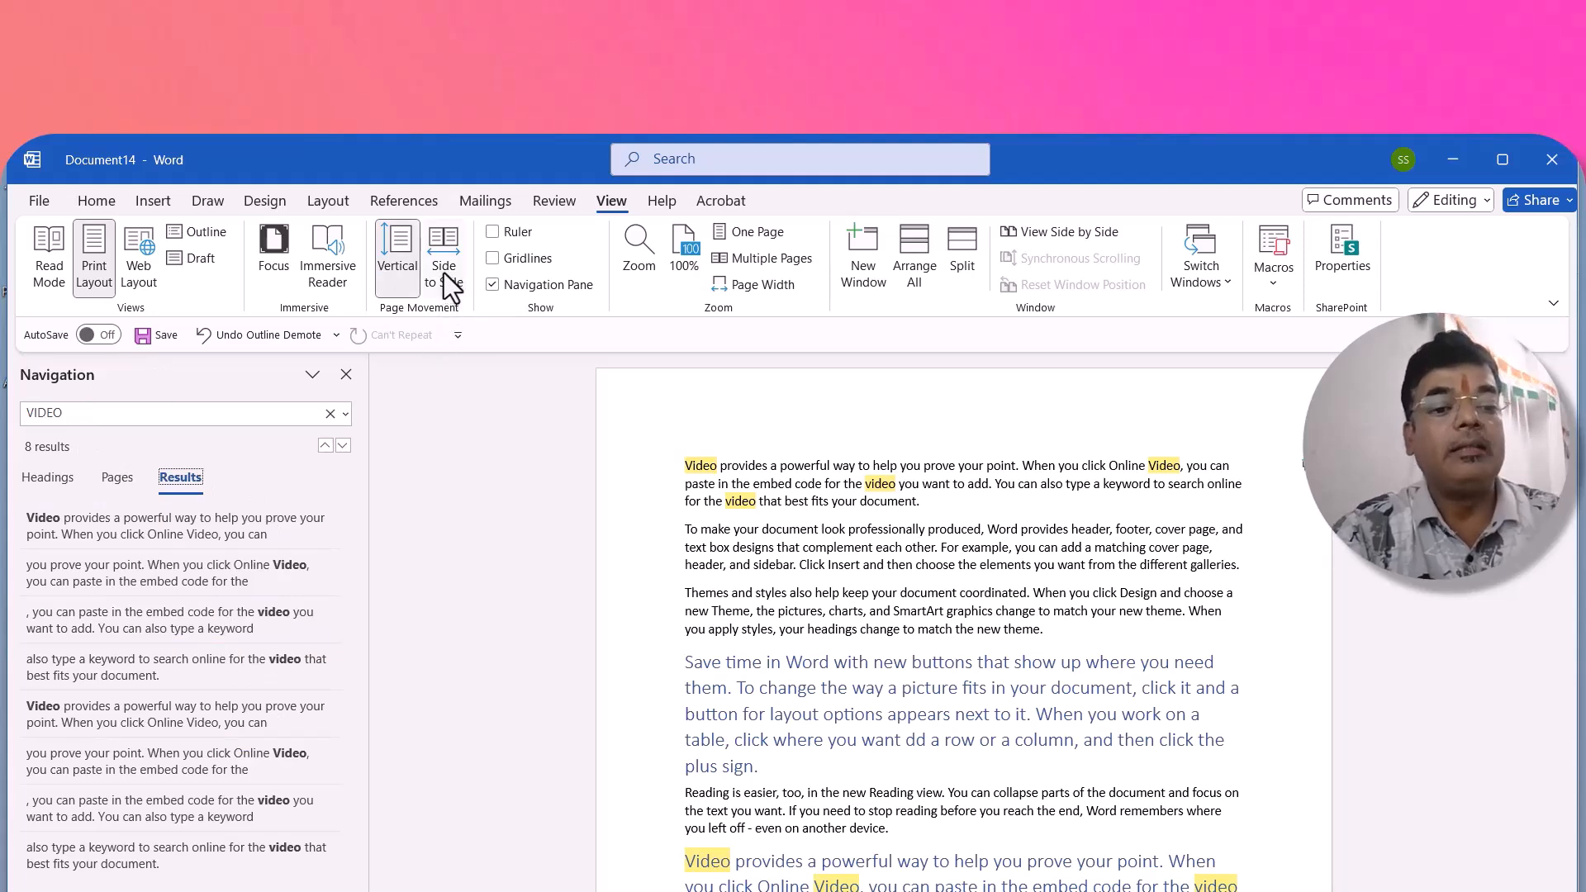
{"action": "left_click", "coordinate": [345, 373]}
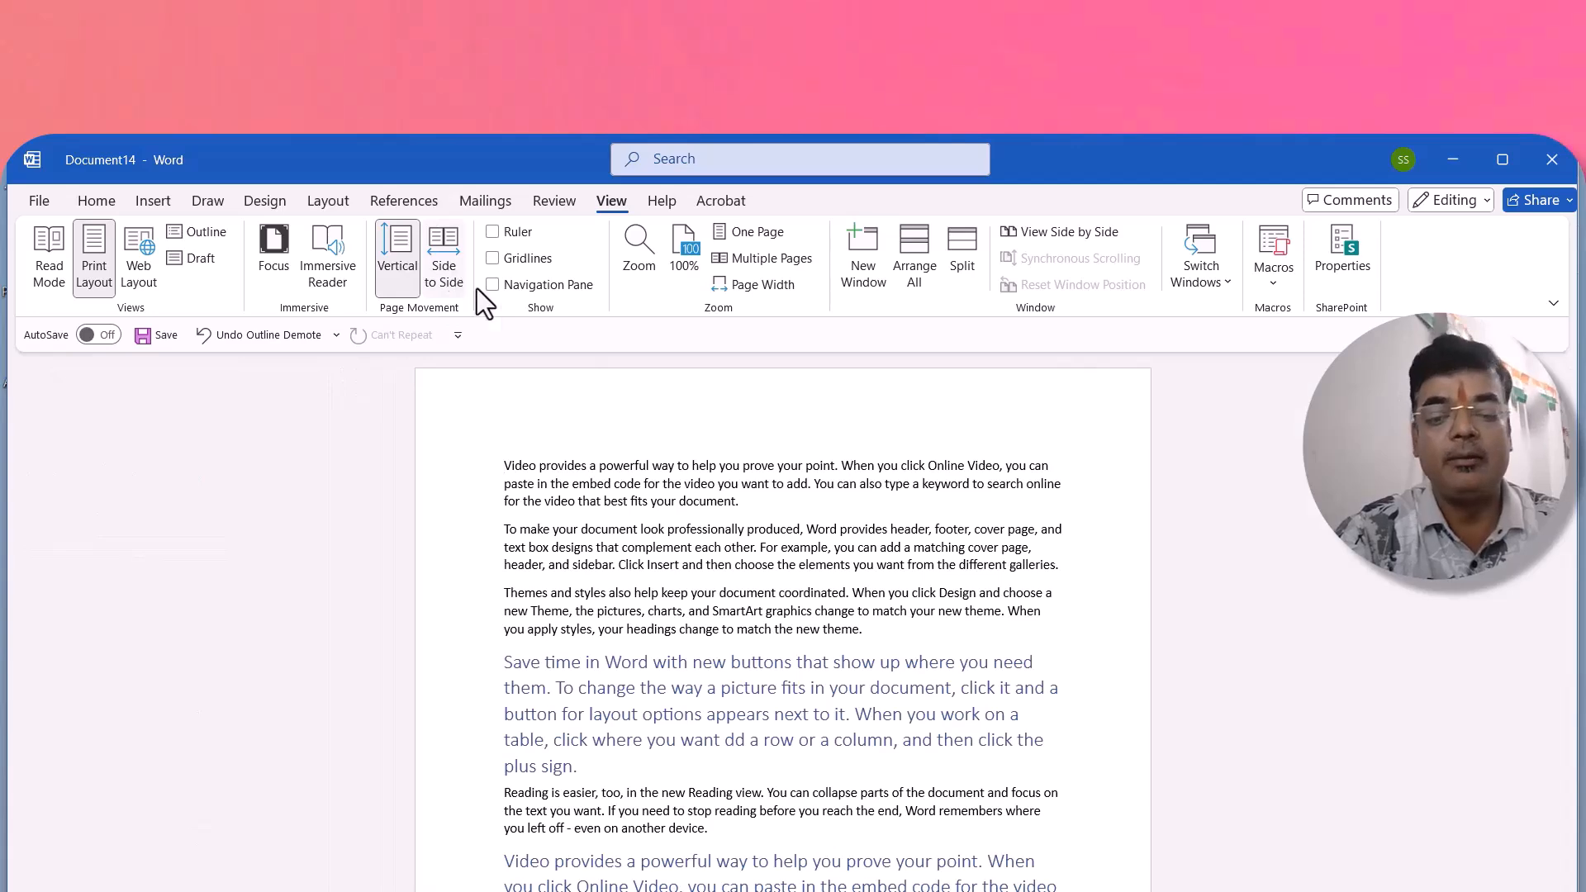
- Insert a page break after the document's last paragraph and add five paragraphs of sample text on the new page
{"action": "scroll", "coordinate": [884, 602], "scroll_direction": "down", "scroll_amount": 6}
{"action": "scroll", "coordinate": [886, 803], "scroll_direction": "up", "scroll_amount": 1}
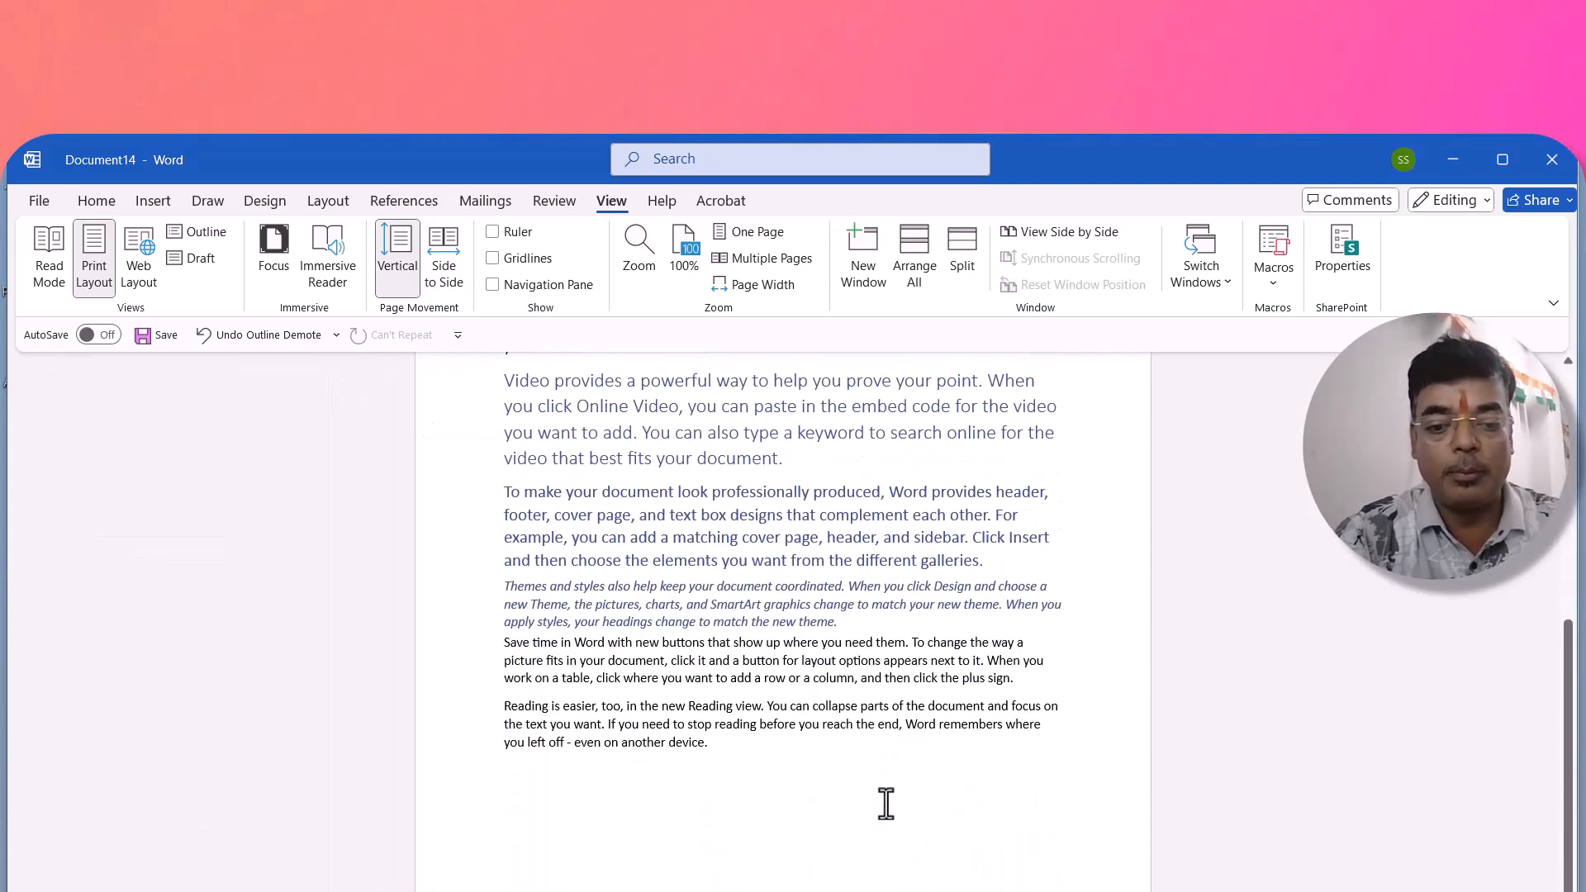
{"action": "scroll", "coordinate": [793, 781], "scroll_direction": "up", "scroll_amount": 1}
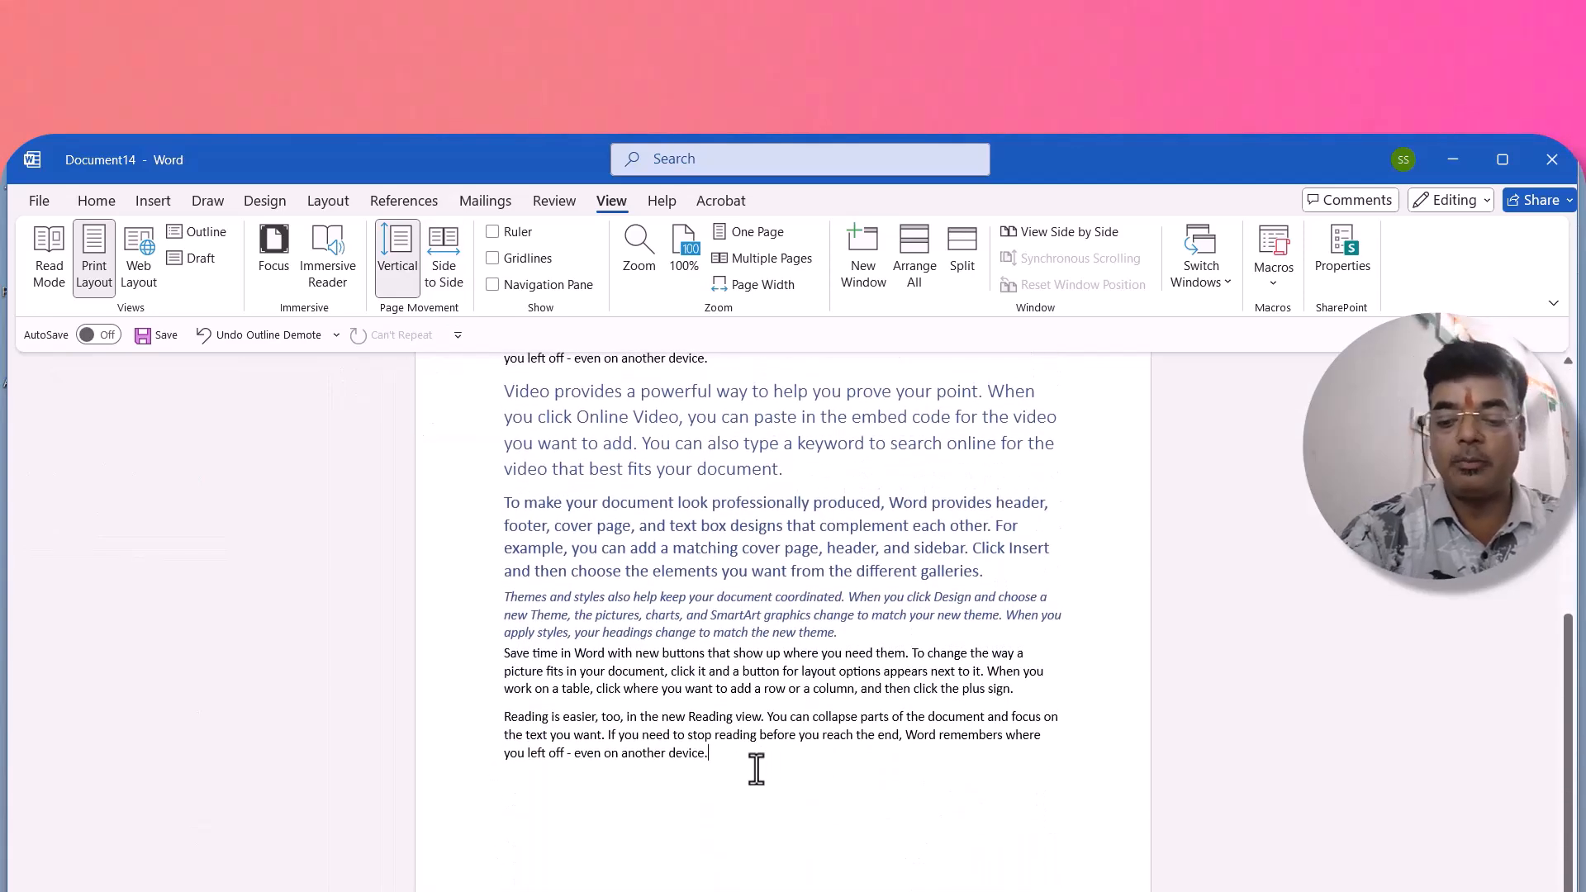
{"action": "key", "text": "ctrl+Return"}
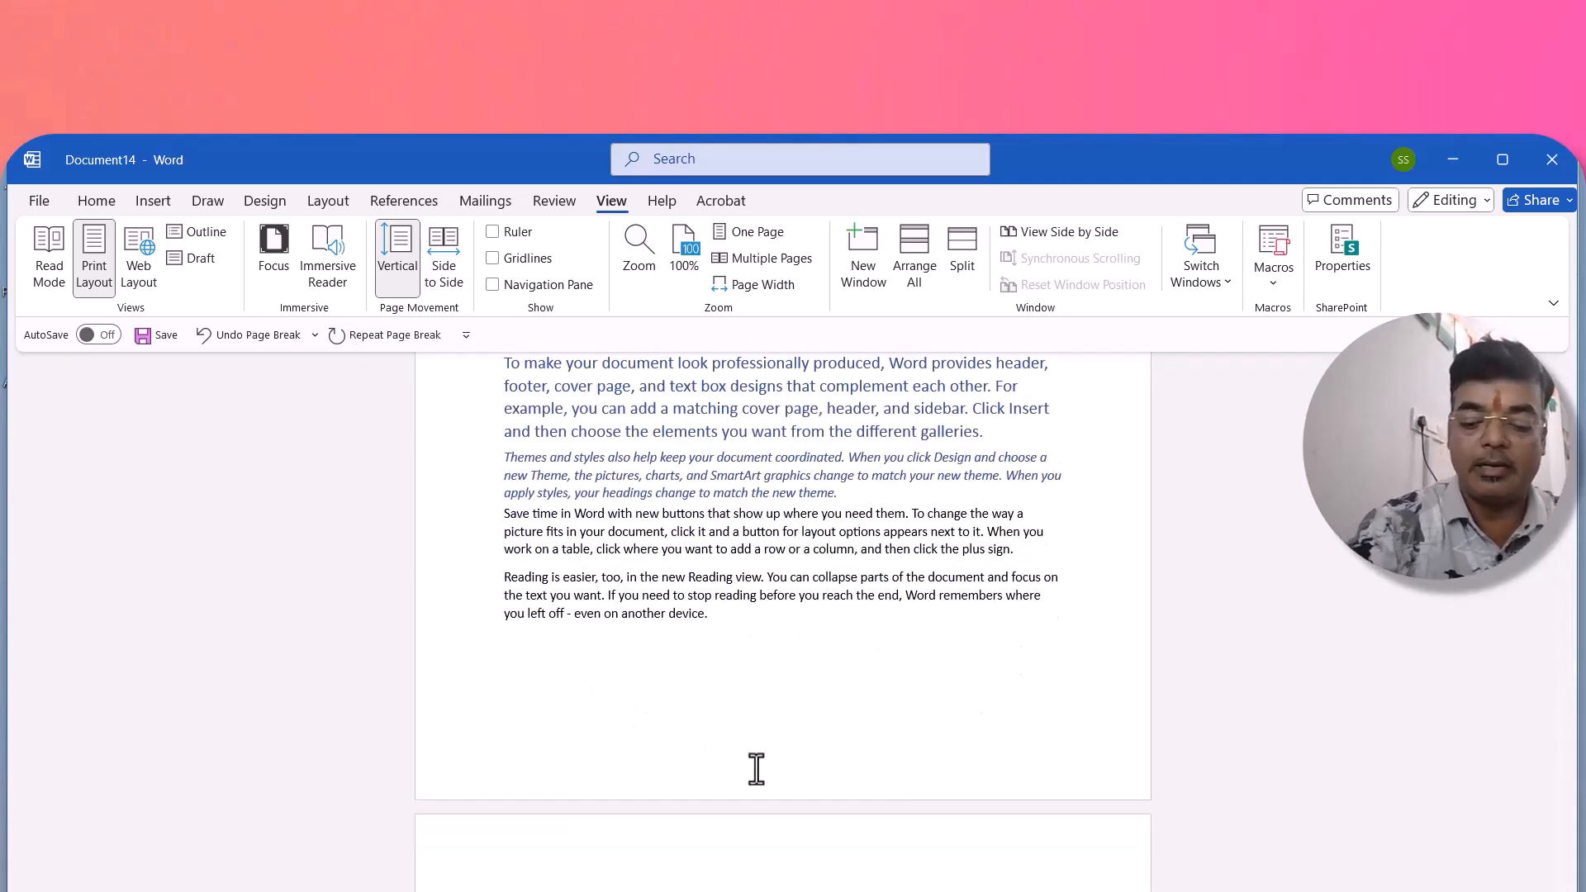
{"action": "key", "text": "Return"}
{"action": "key", "text": "Return"}
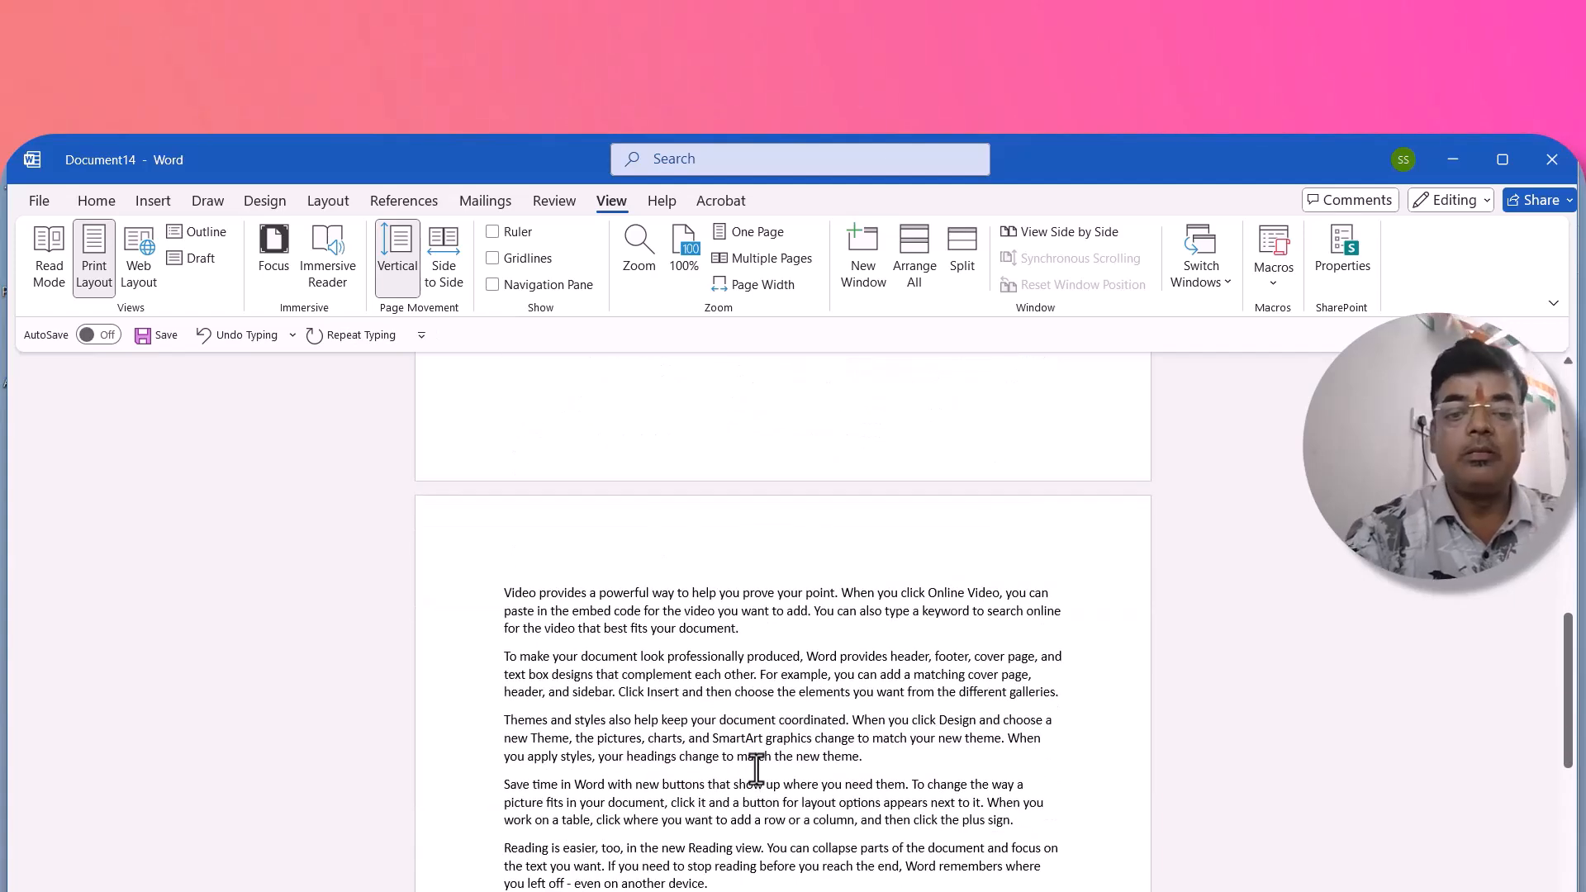
- View the pages with Side to Side page movement, and return to Vertical movement
{"action": "left_click", "coordinate": [449, 266]}
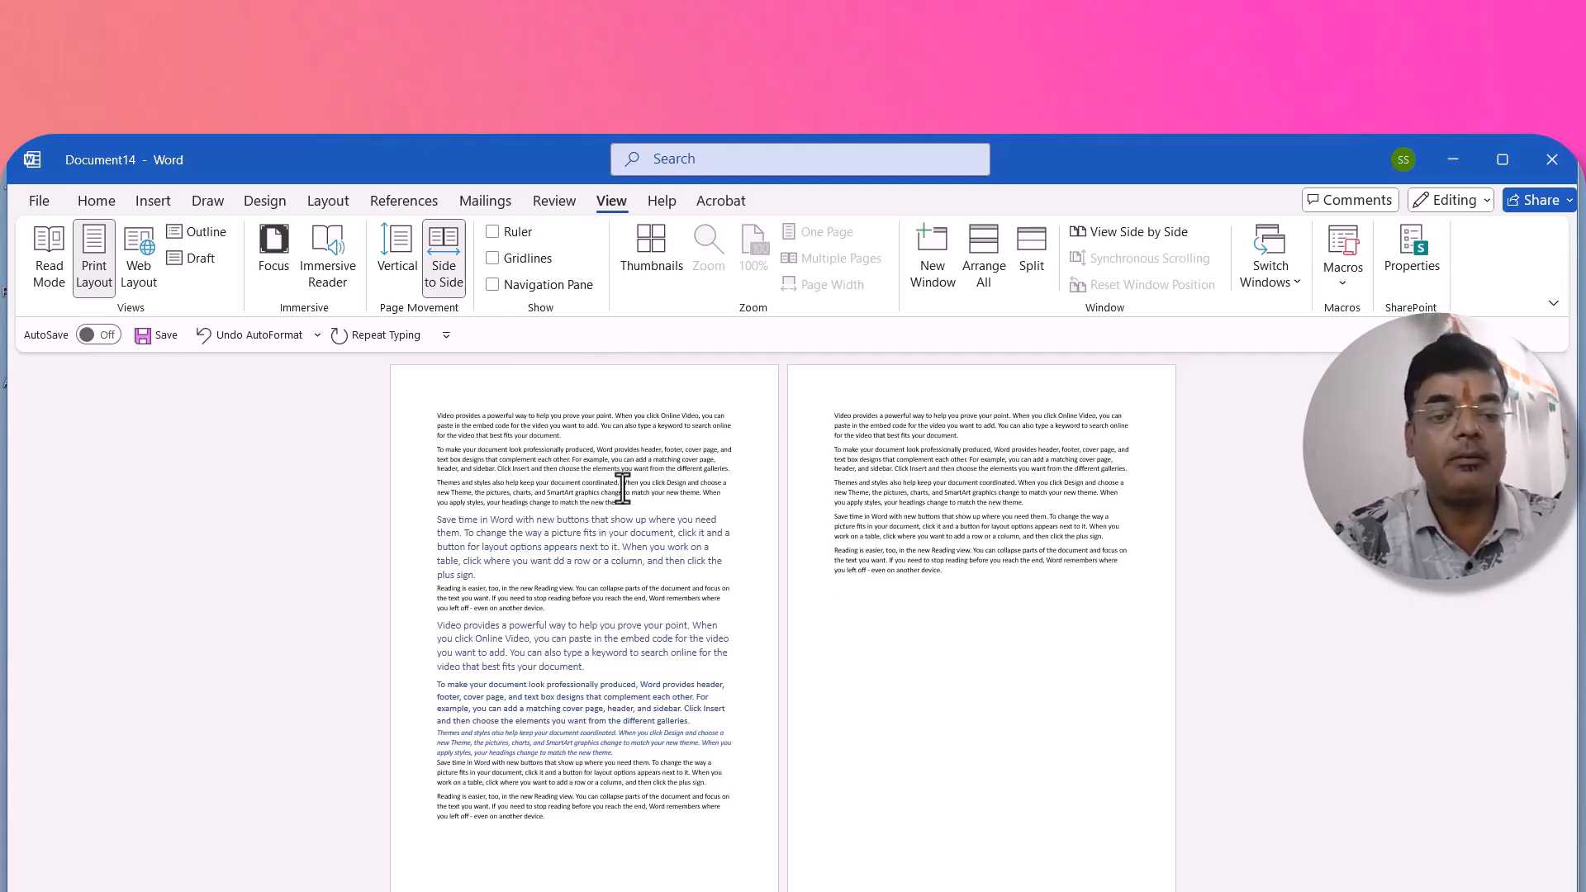
{"action": "left_click", "coordinate": [392, 263]}
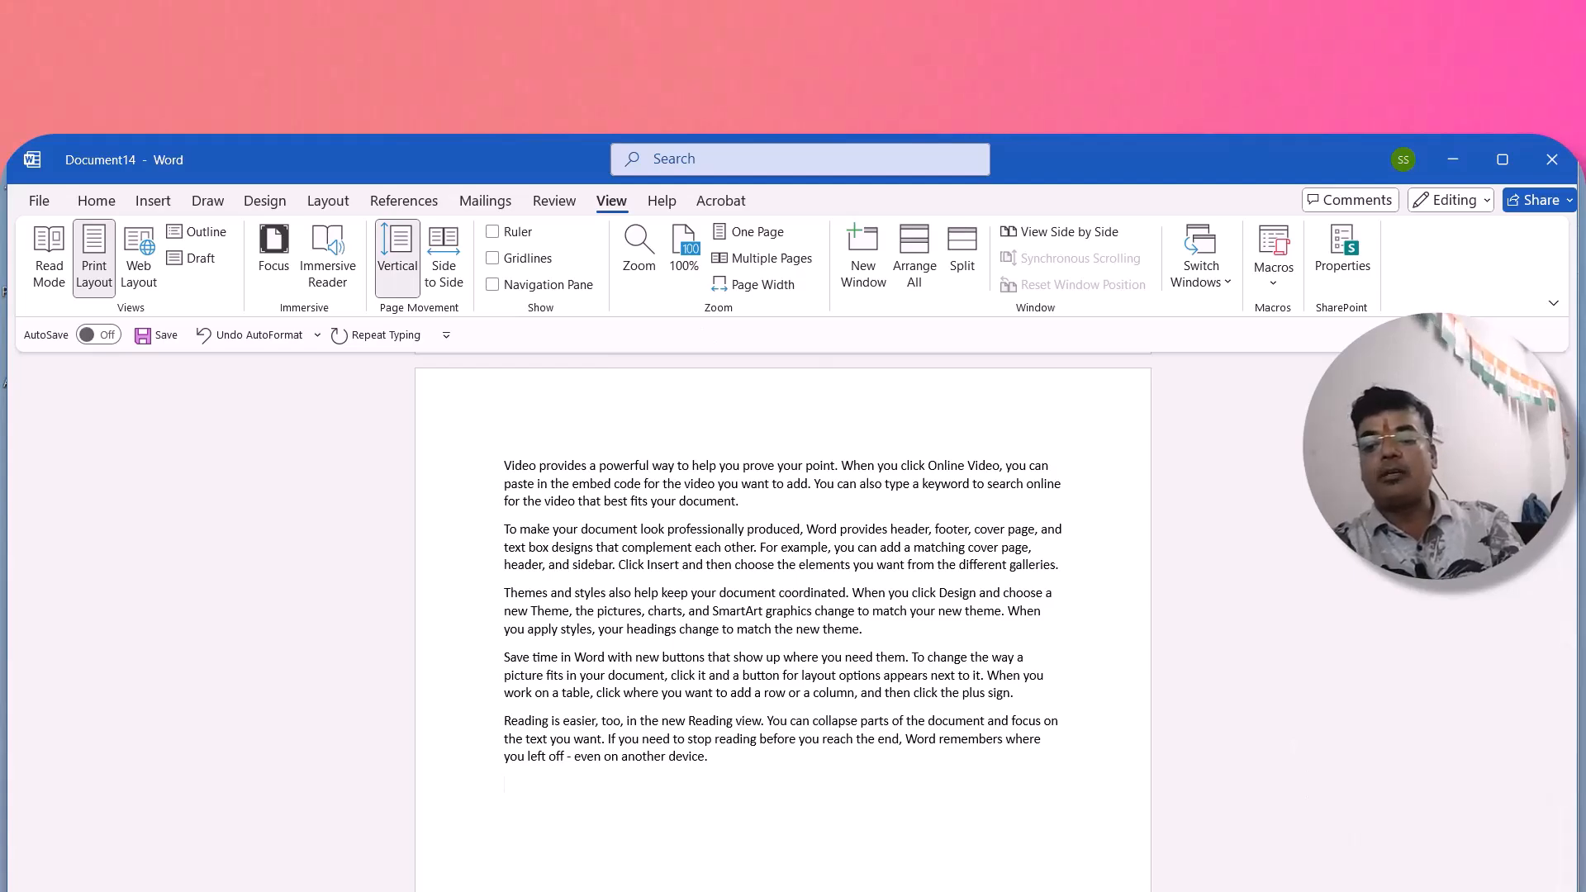
{"action": "scroll", "coordinate": [783, 619], "scroll_direction": "up", "scroll_amount": 5}
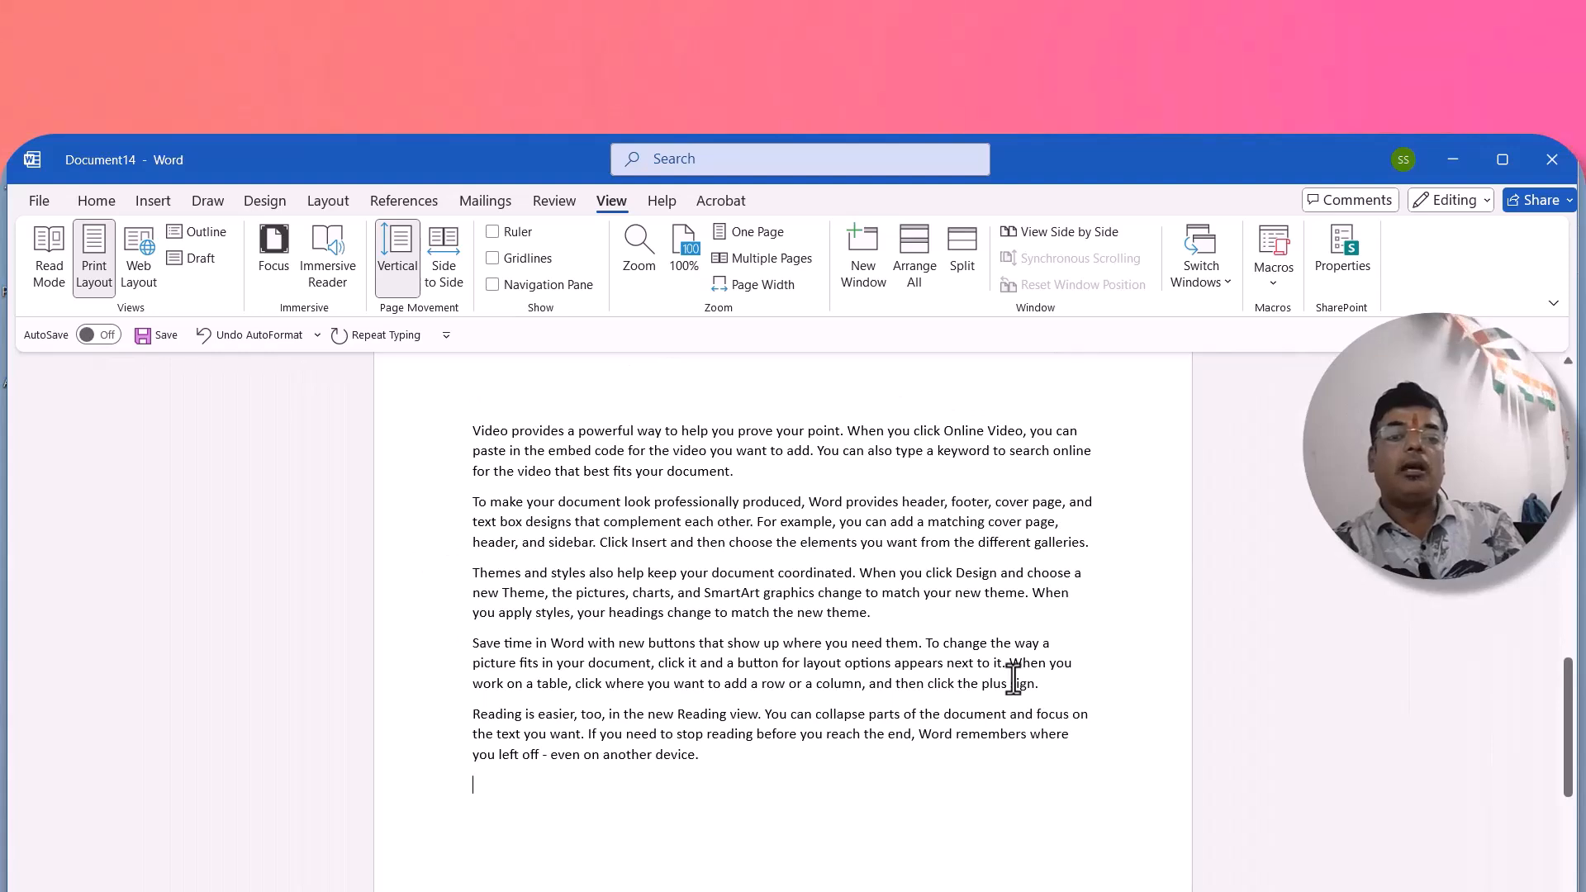
- Zoom the document to One Page and look through both pages
{"action": "left_click", "coordinate": [758, 236]}
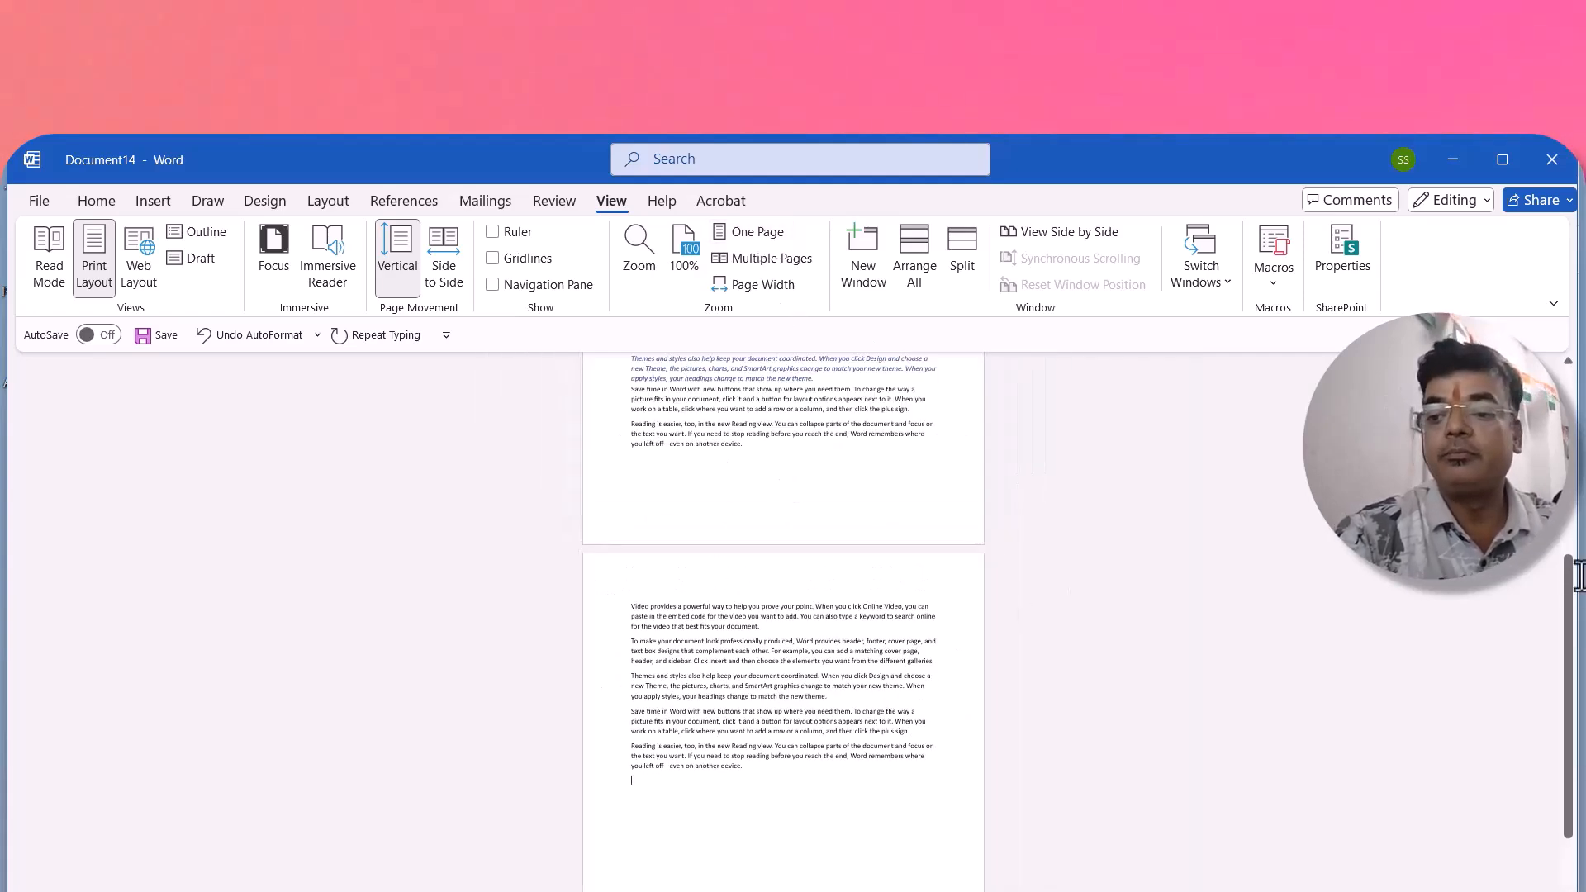
{"action": "scroll", "coordinate": [1574, 591], "scroll_direction": "up", "scroll_amount": 3}
{"action": "scroll", "coordinate": [1574, 591], "scroll_direction": "up", "scroll_amount": 2}
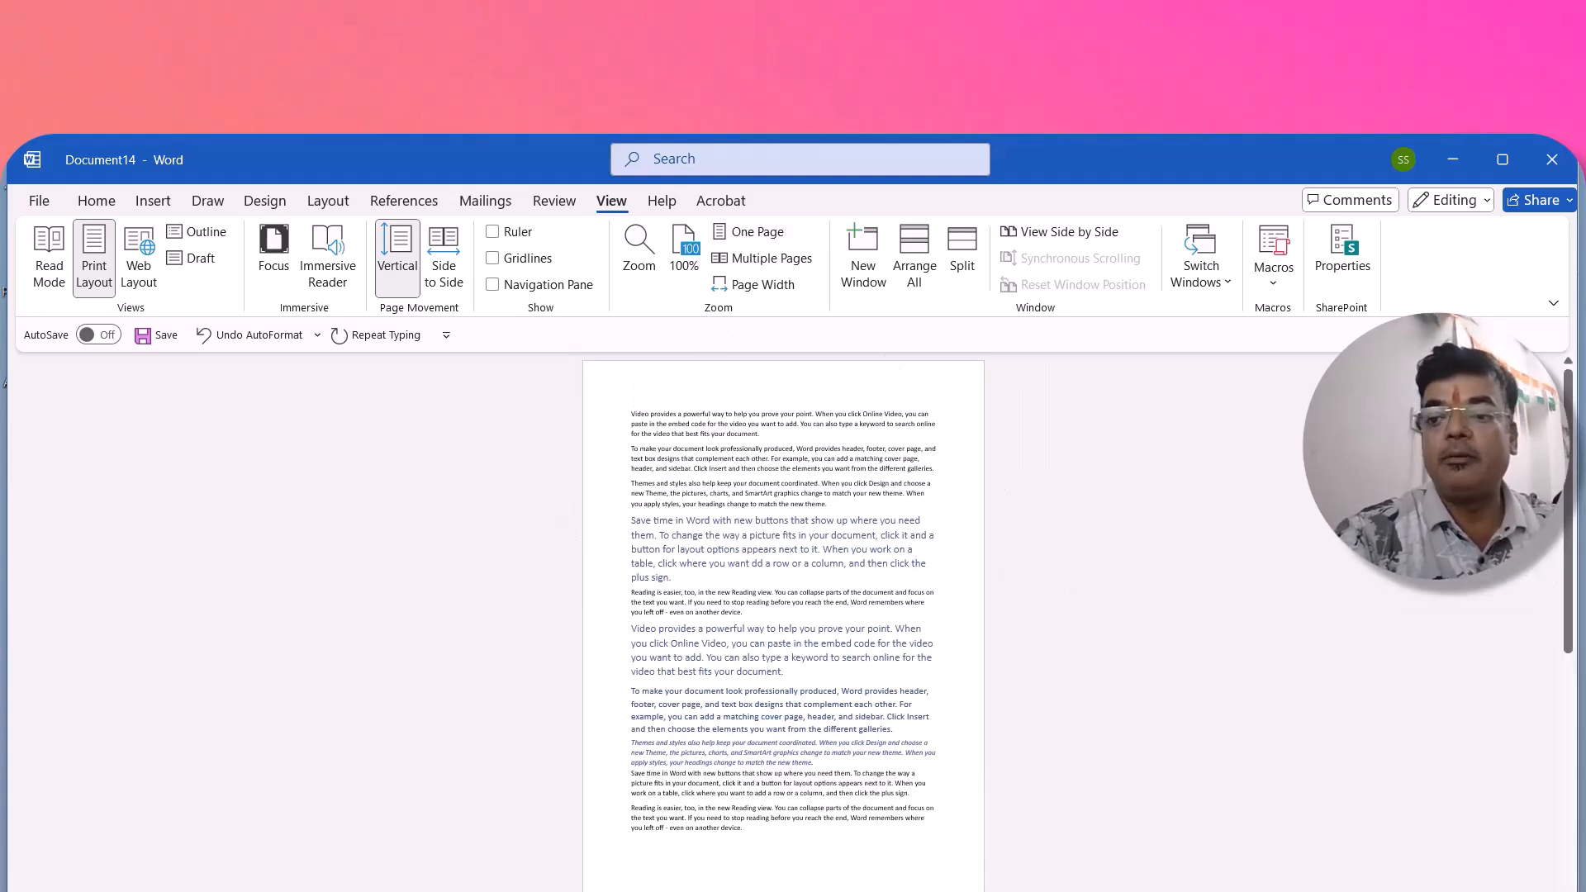
{"action": "scroll", "coordinate": [1573, 603], "scroll_direction": "down", "scroll_amount": 3}
{"action": "scroll", "coordinate": [783, 619], "scroll_direction": "up", "scroll_amount": 3}
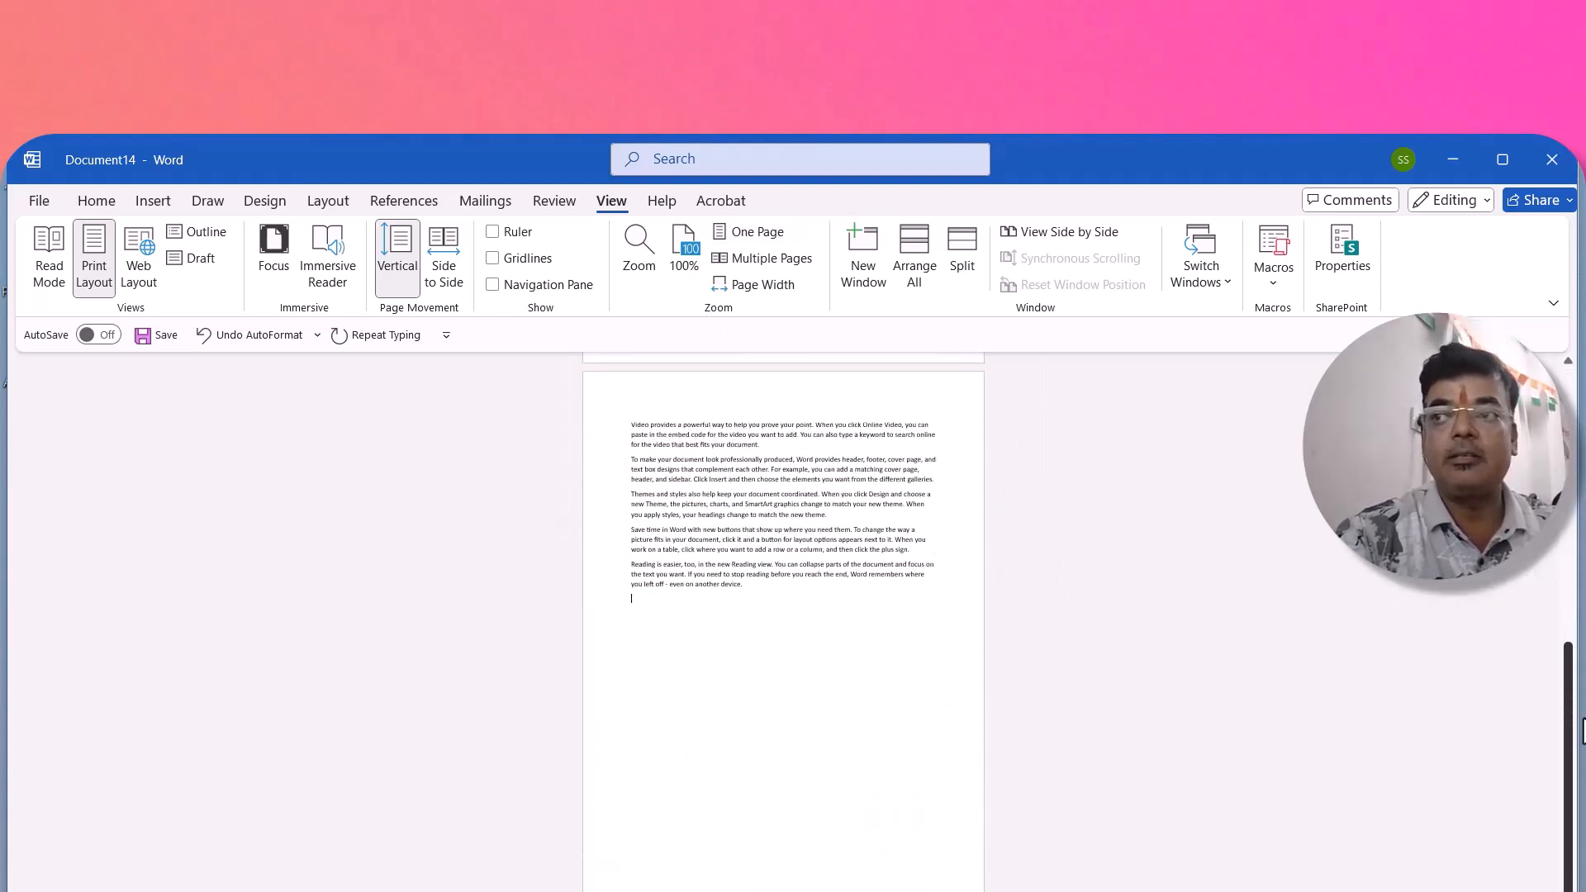
- View the document at Multiple Pages and Page Width zoom before returning it to 100%
{"action": "left_click", "coordinate": [756, 260]}
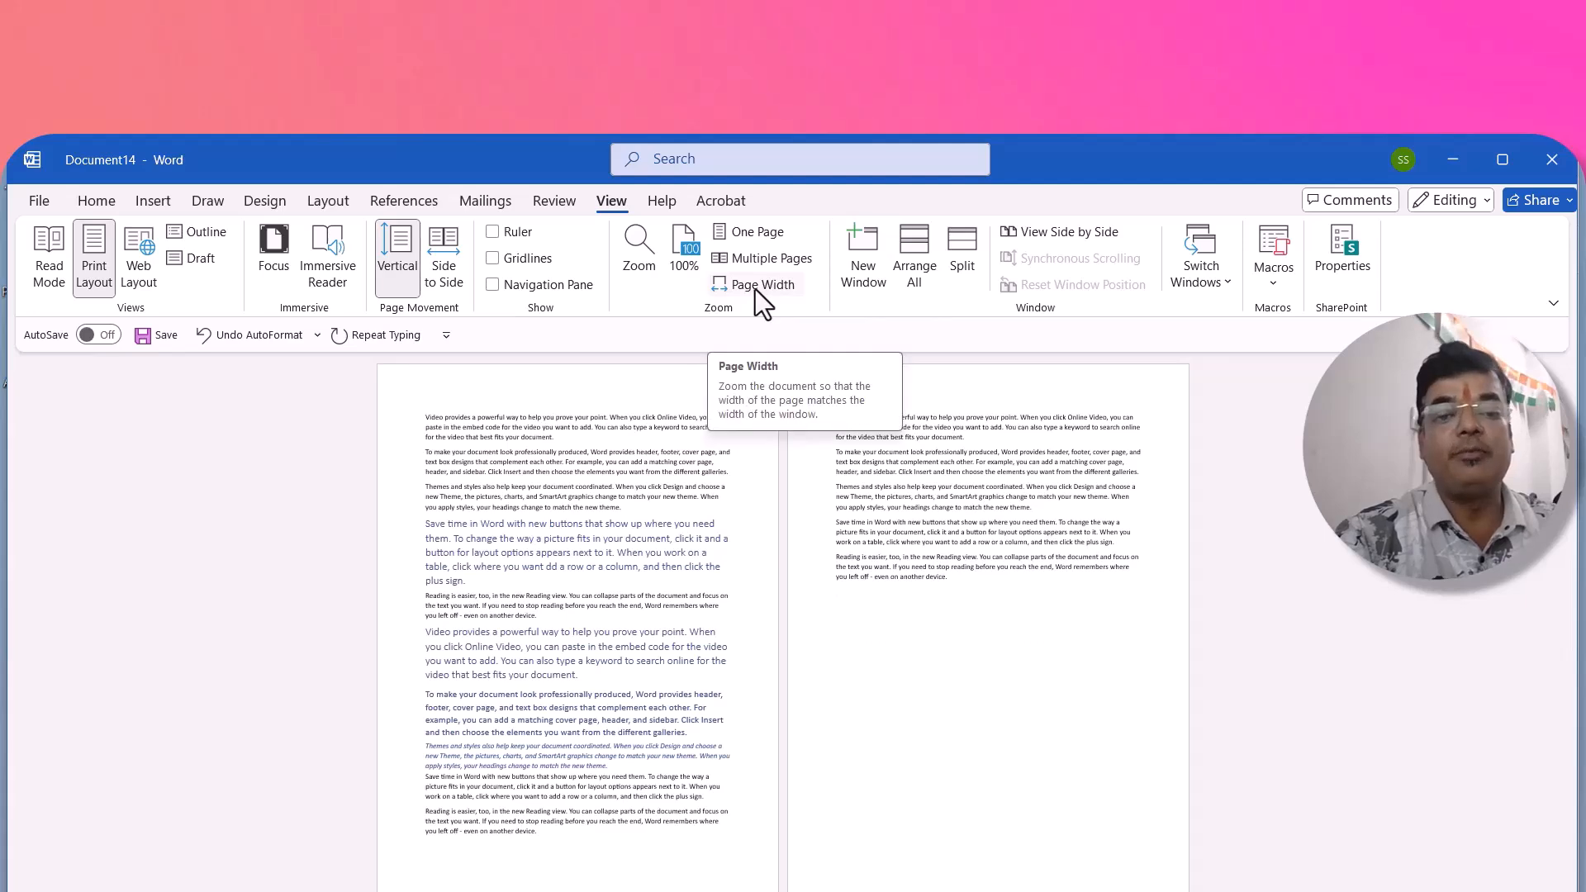
{"action": "left_click", "coordinate": [755, 289]}
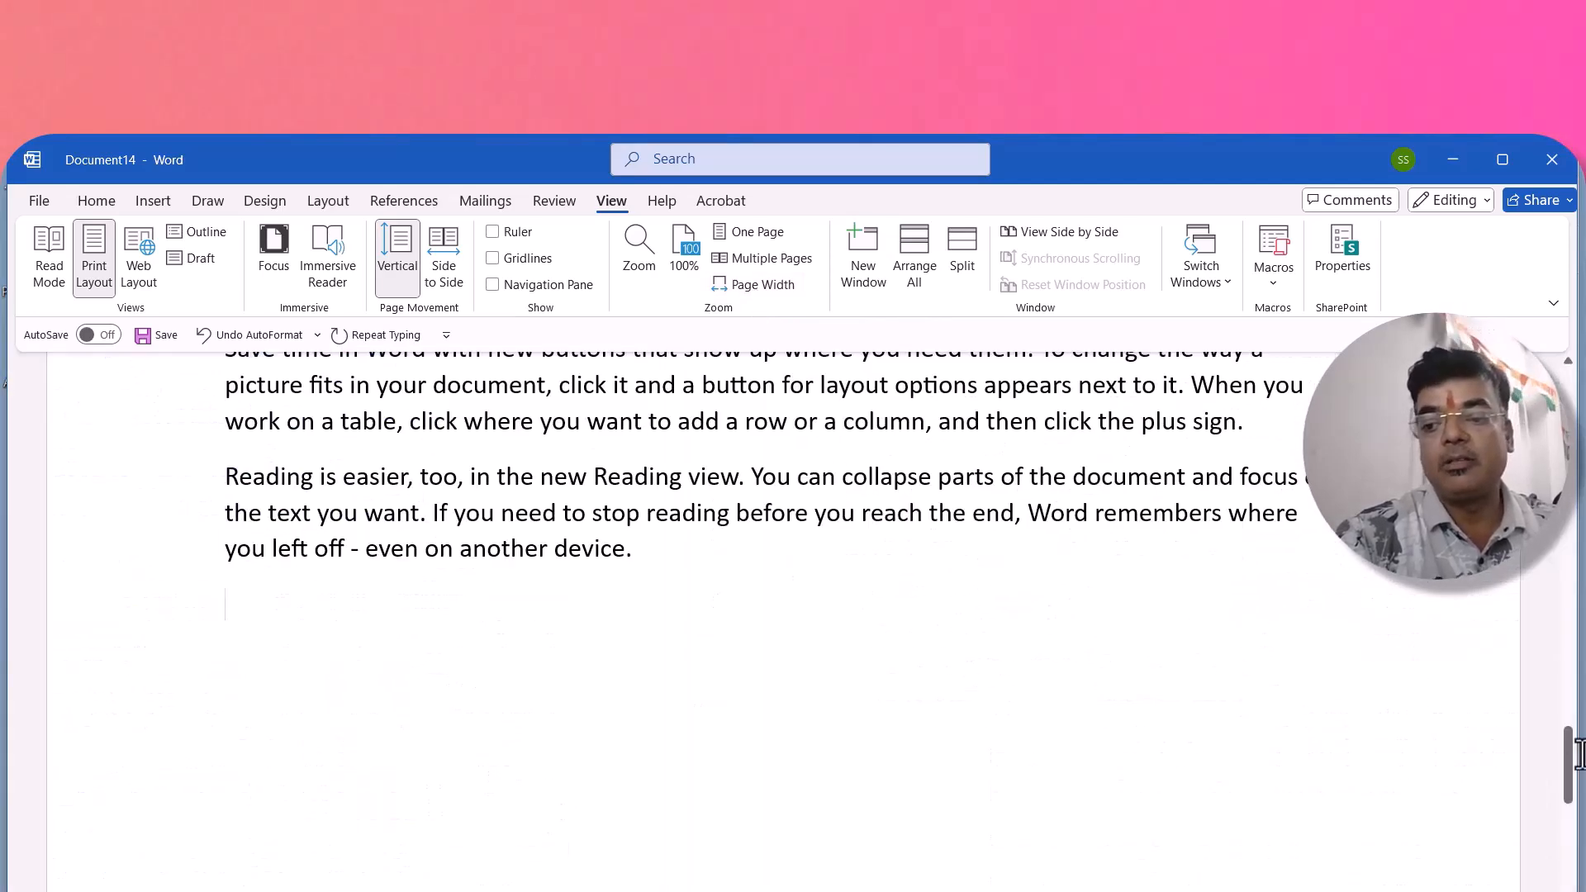
{"action": "scroll", "coordinate": [1574, 760], "scroll_direction": "down", "scroll_amount": 10, "text": "ctrl"}
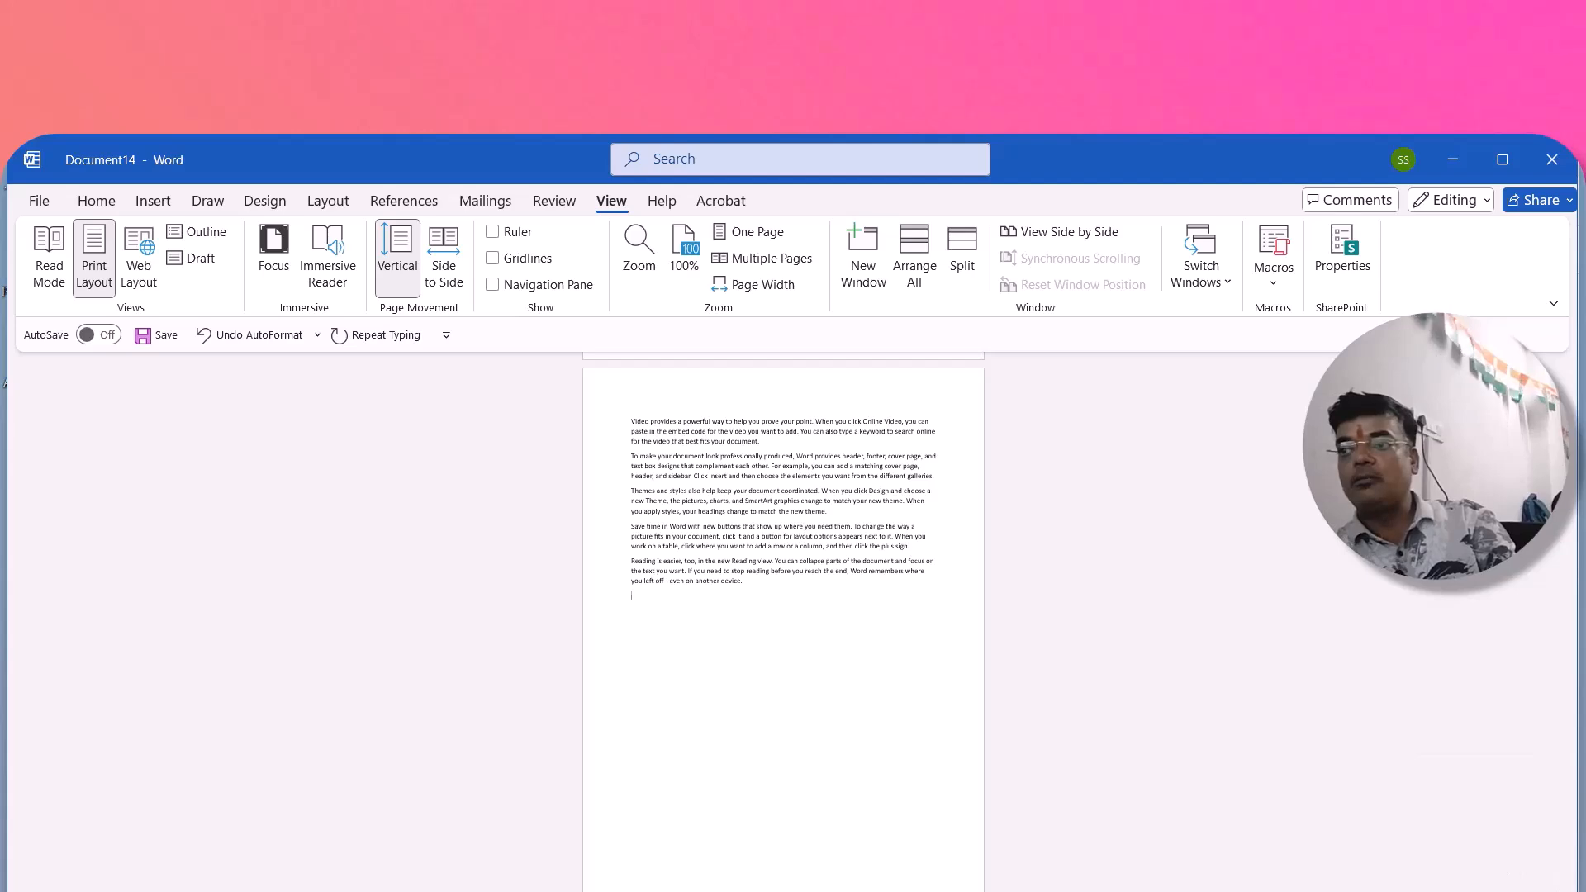
{"action": "scroll", "coordinate": [1574, 760], "scroll_direction": "up", "scroll_amount": 8, "text": "ctrl"}
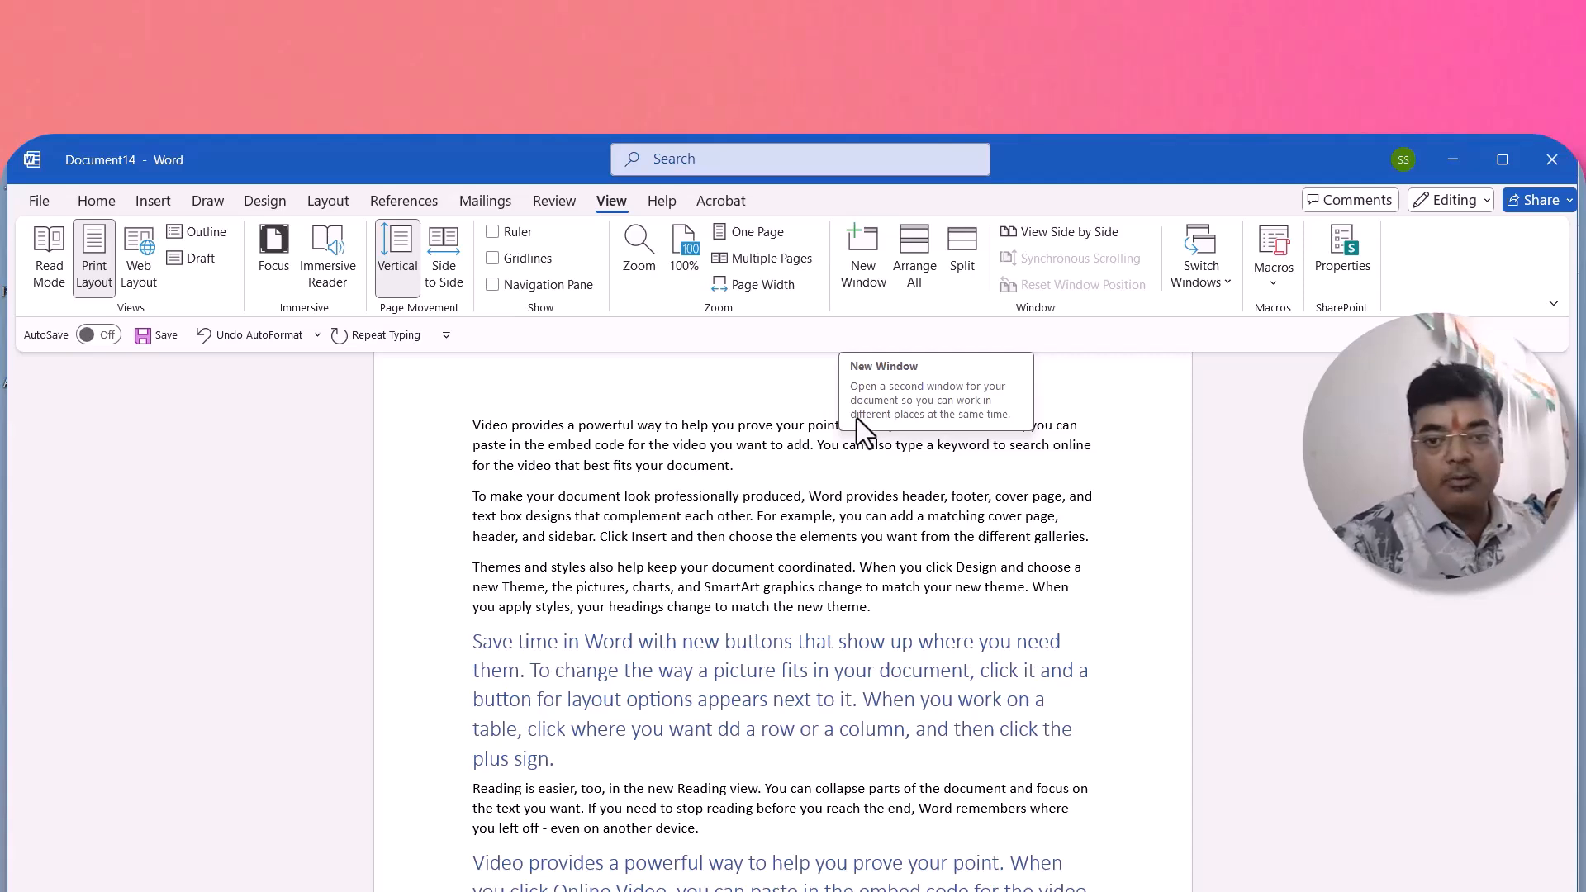
- Open a second window of Document14 and preview both of its windows among the open Word documents
{"action": "left_click", "coordinate": [864, 246]}
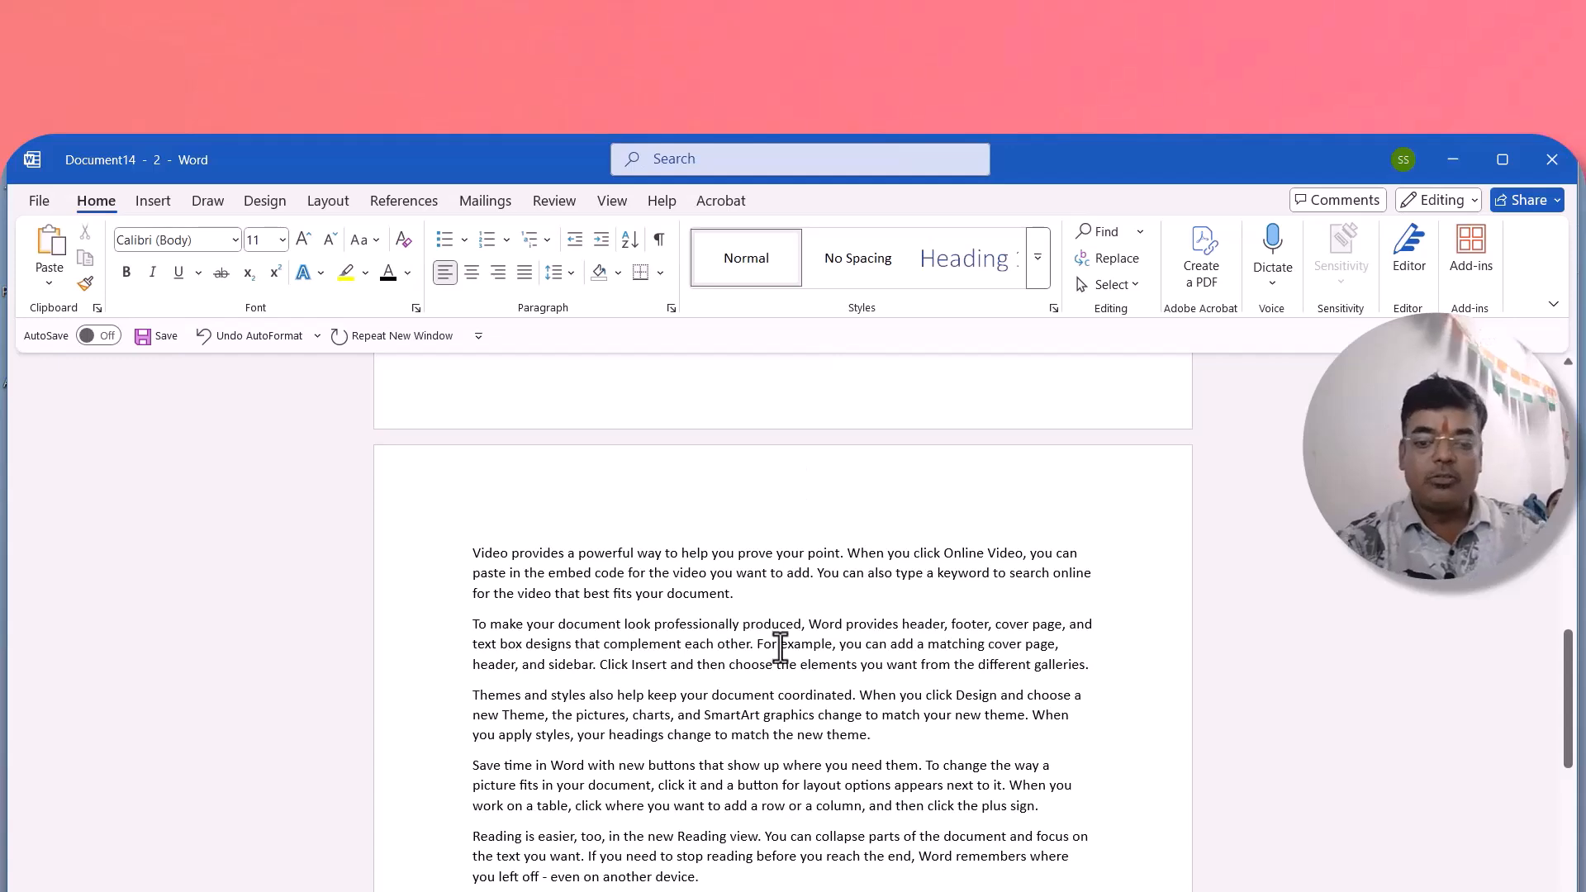
{"action": "mouse_move", "coordinate": [933, 891]}
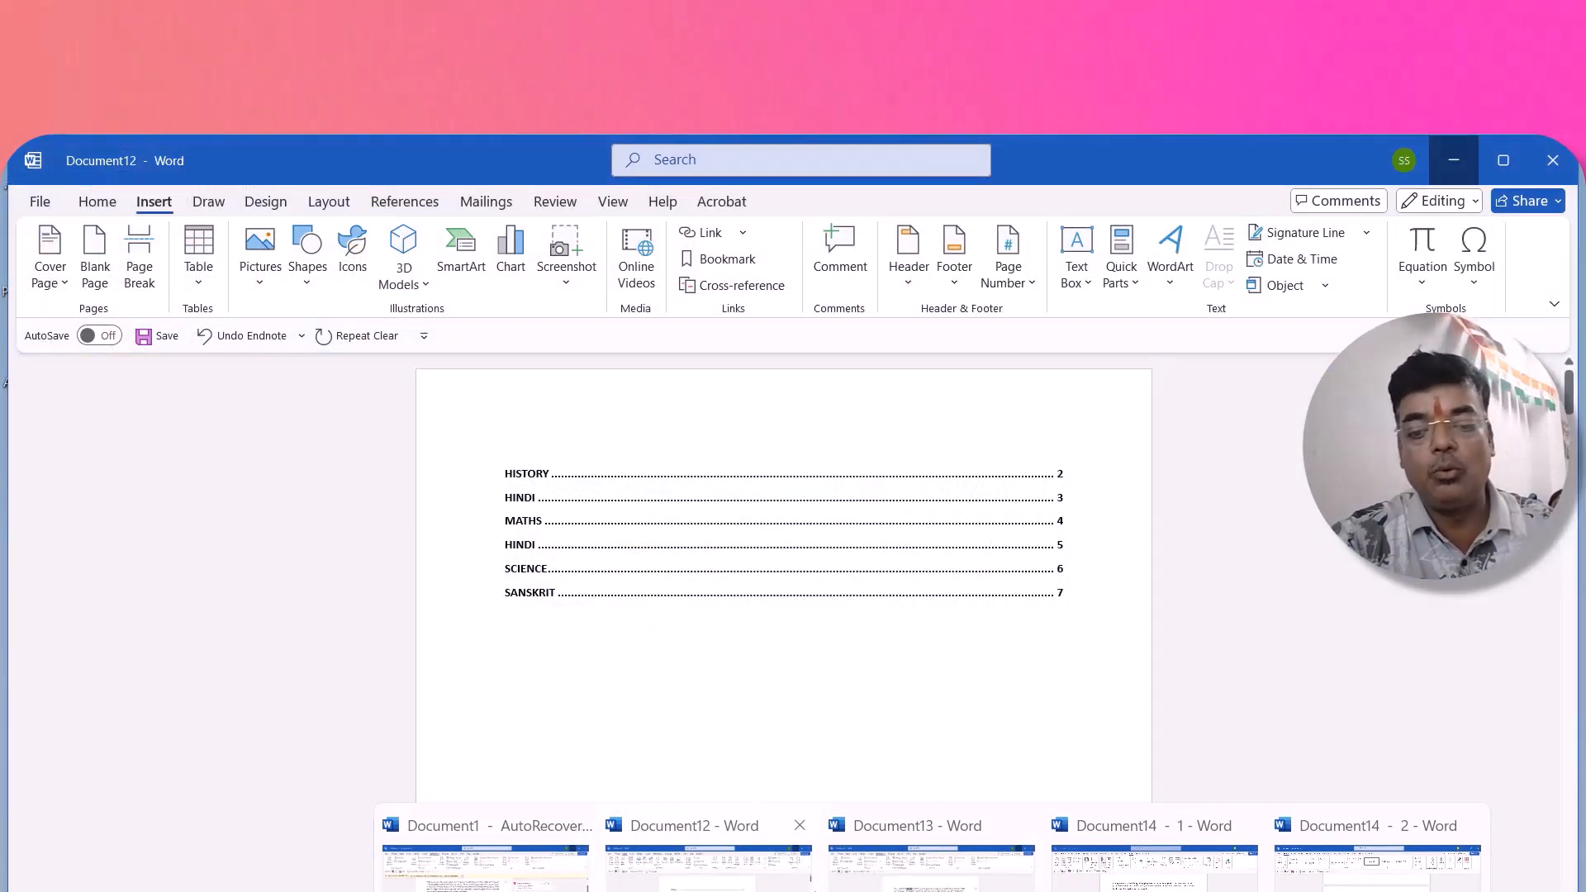
{"action": "mouse_move", "coordinate": [931, 863]}
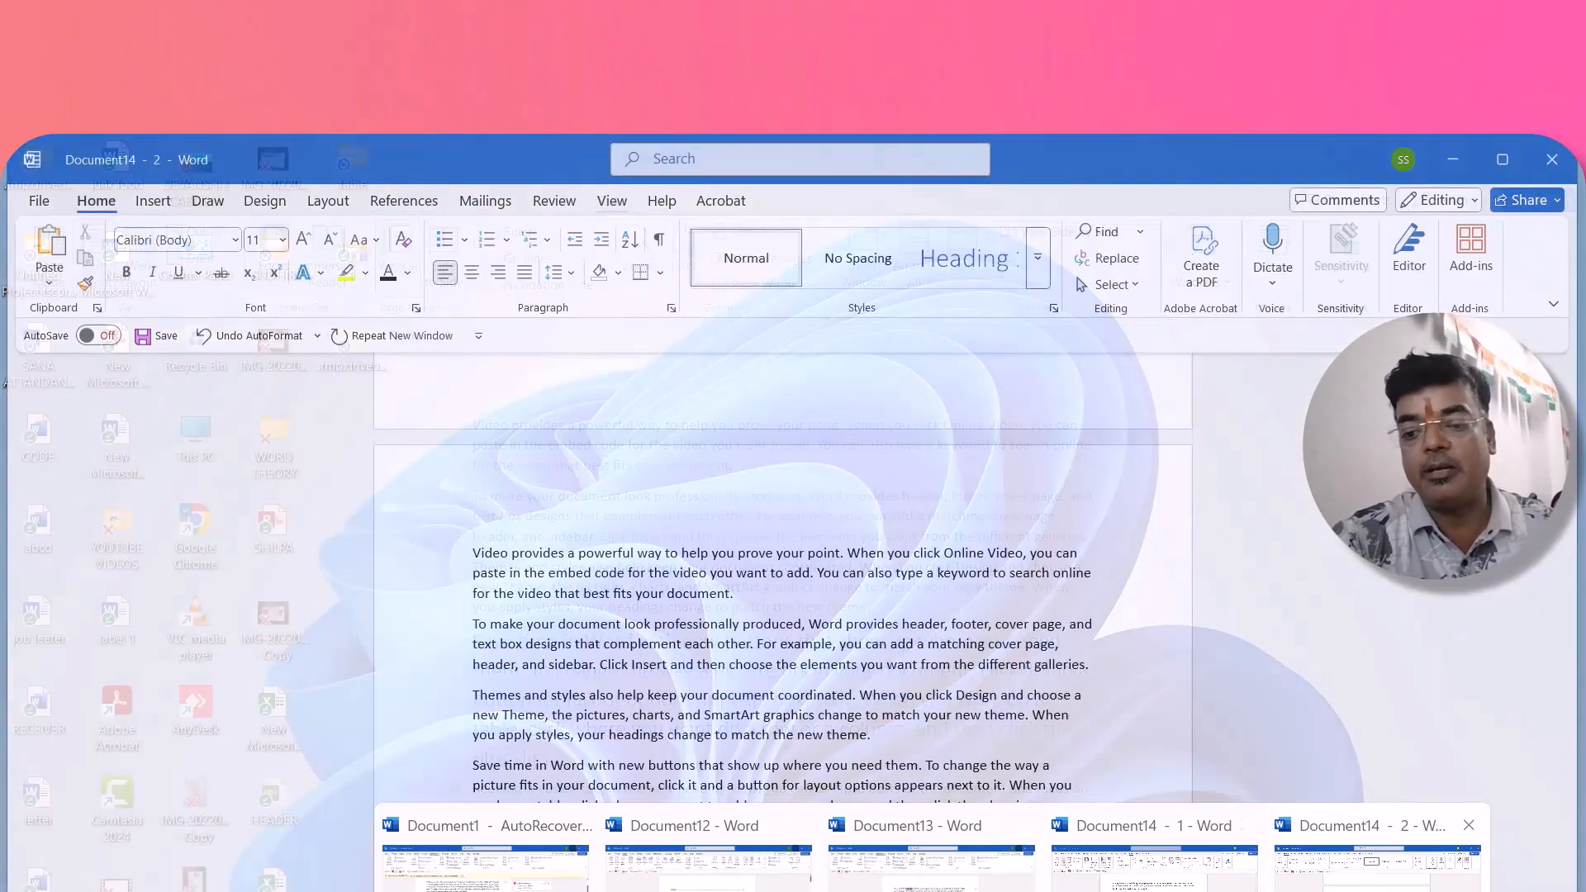
{"action": "mouse_move", "coordinate": [1377, 872]}
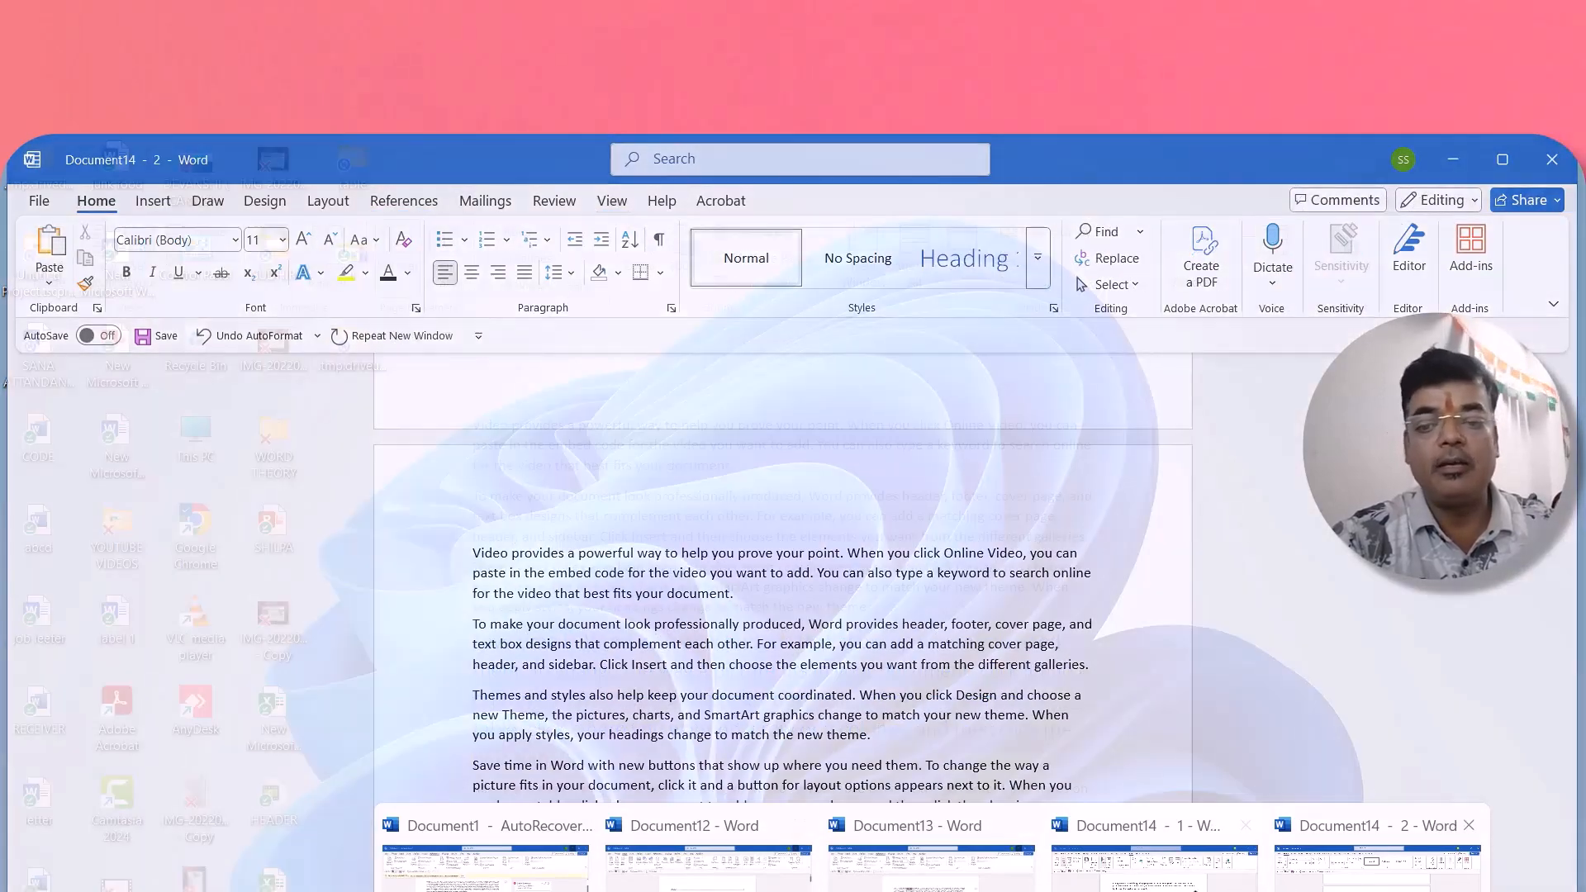
{"action": "mouse_move", "coordinate": [1260, 871]}
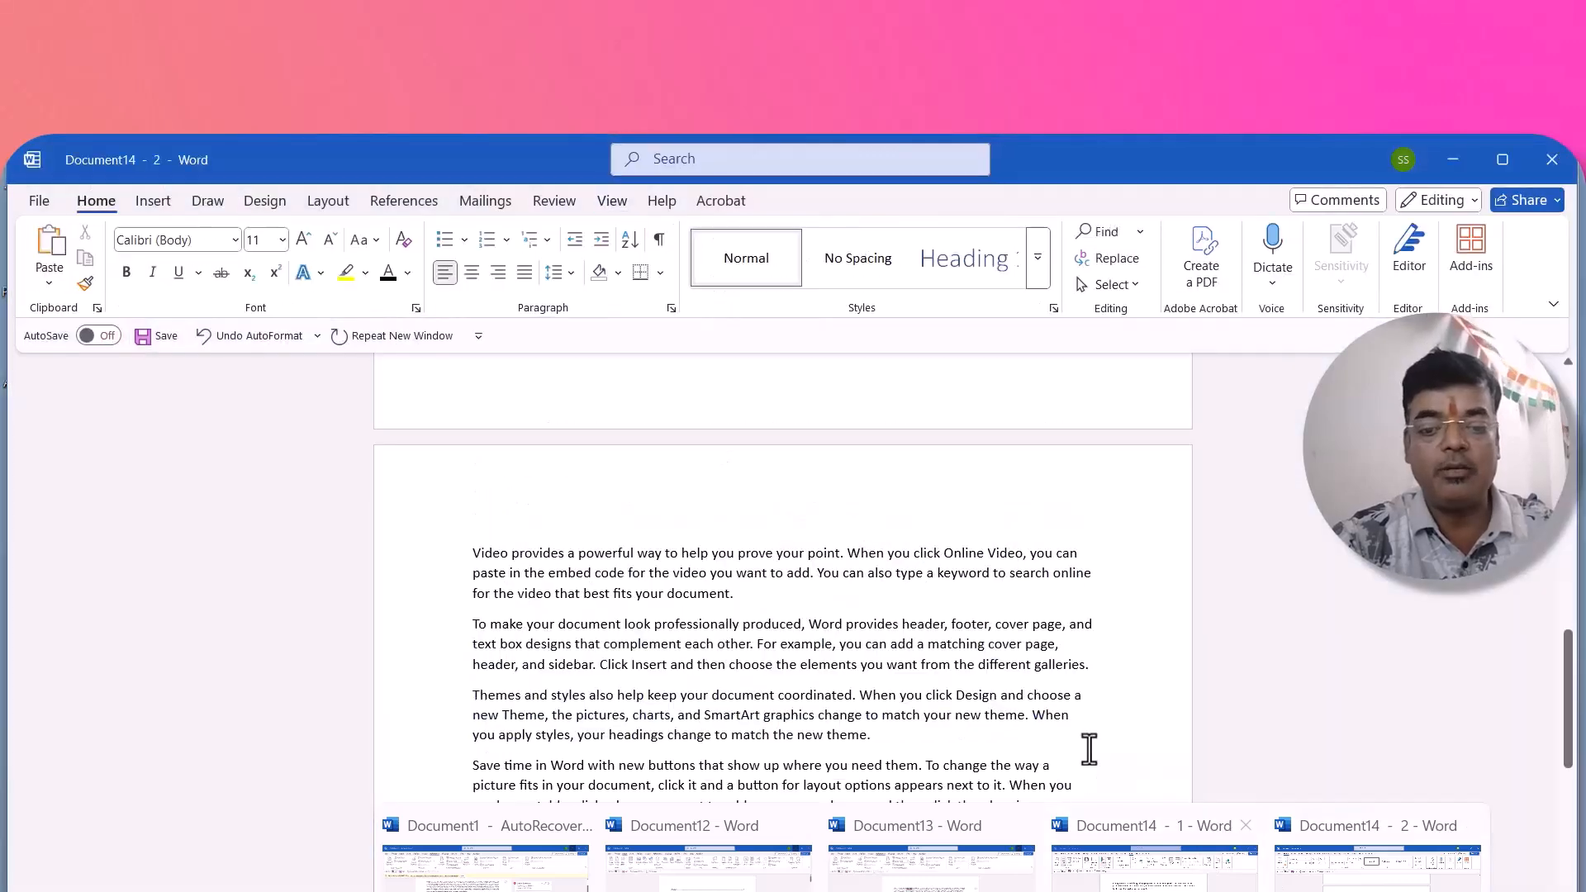
- Open a third window of Document14 and preview its open windows
{"action": "left_click", "coordinate": [608, 208]}
{"action": "left_click", "coordinate": [855, 239]}
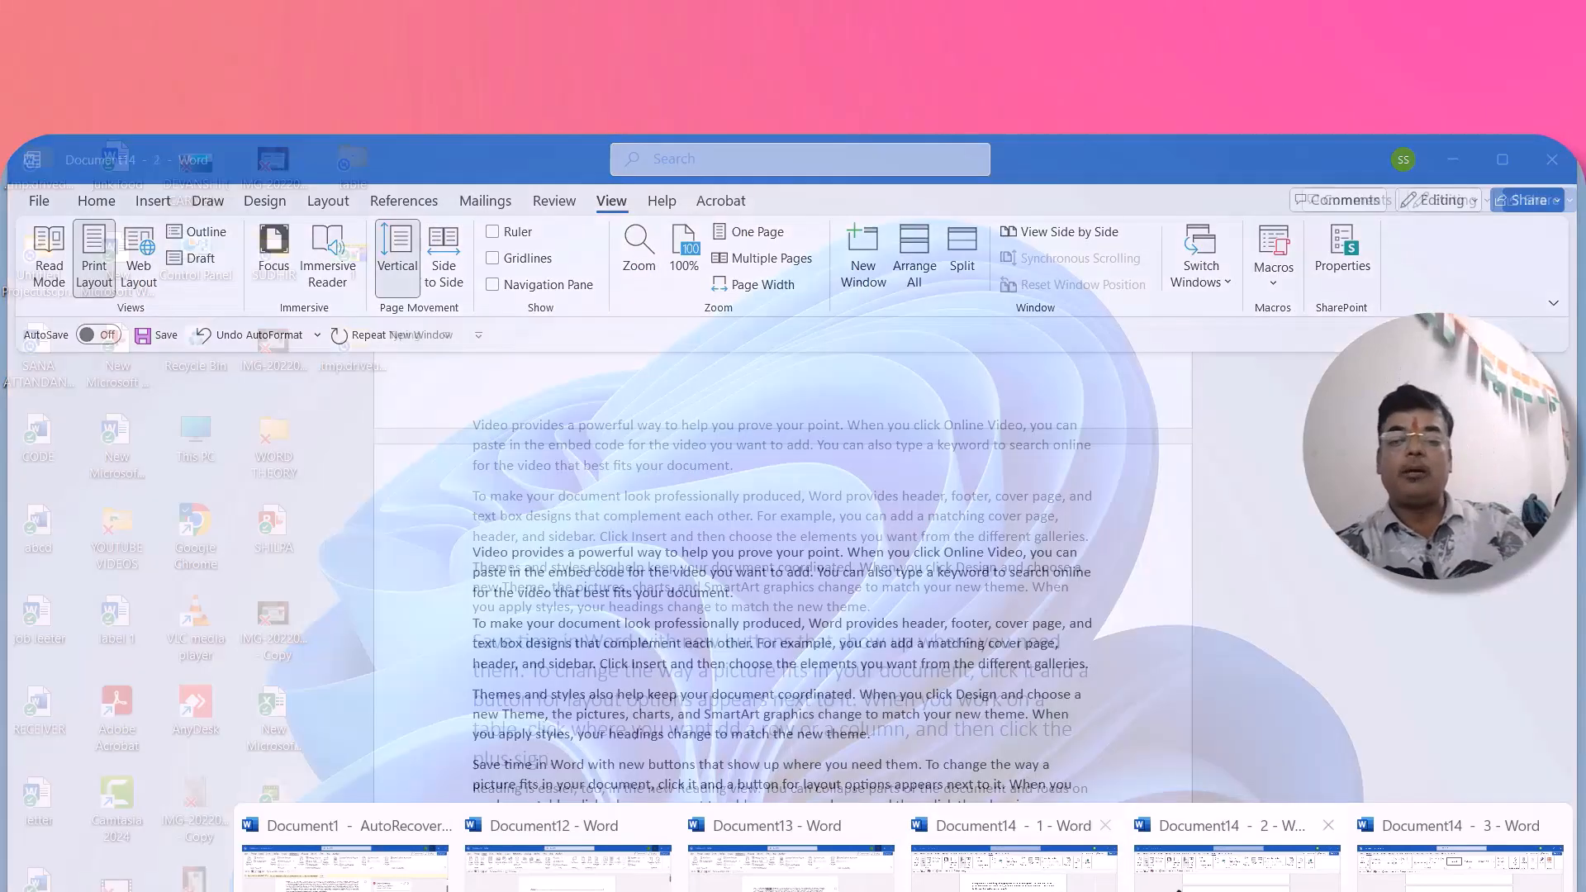
{"action": "mouse_move", "coordinate": [1237, 859]}
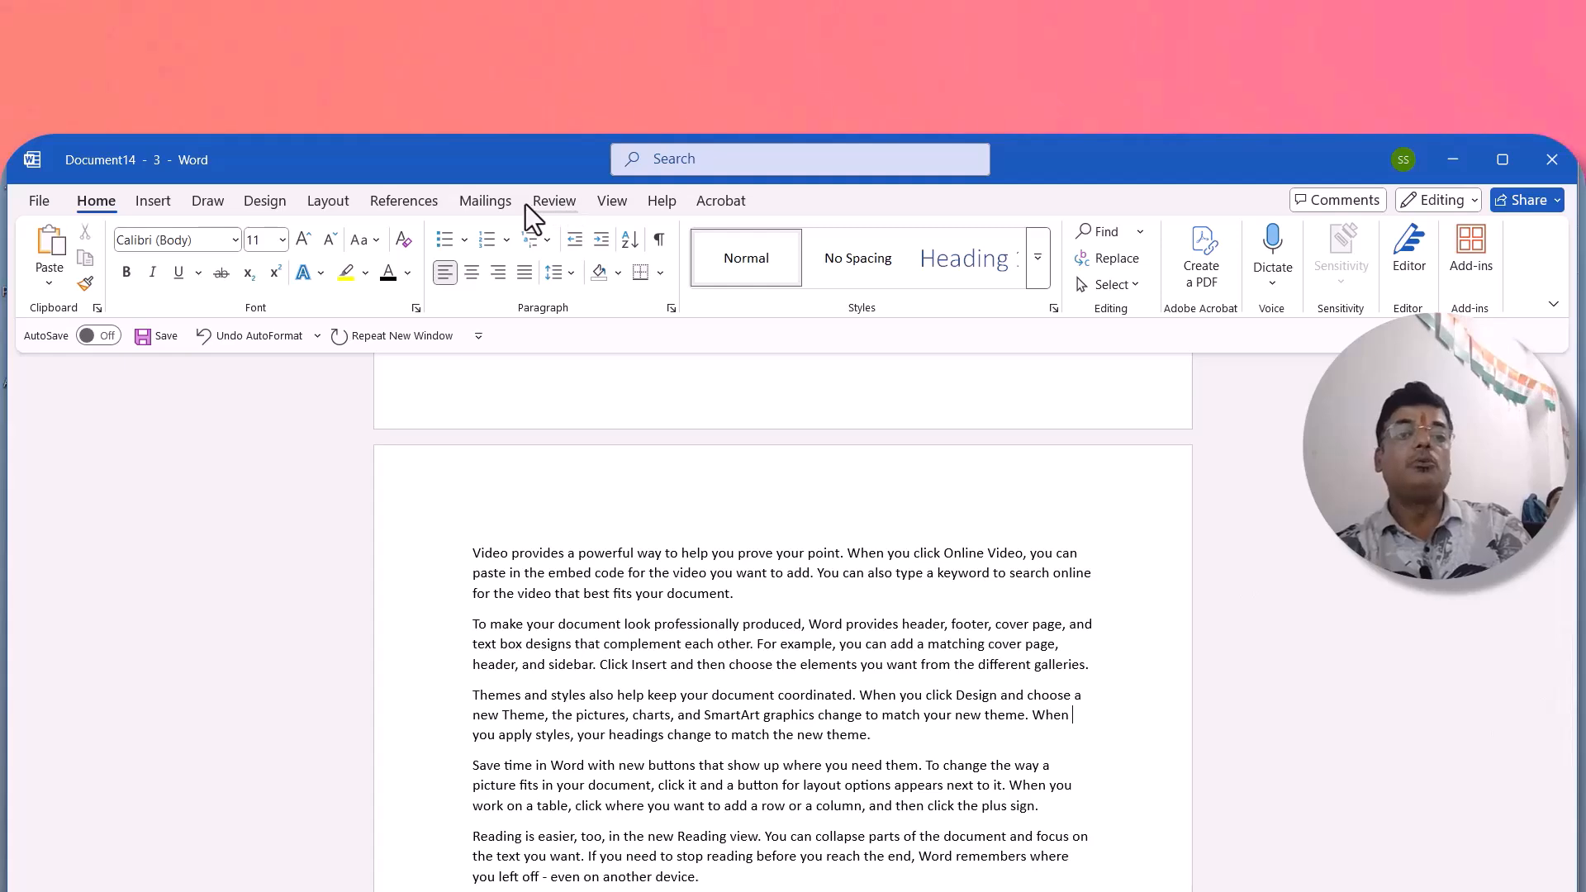
- Arrange all Document14 windows on the screen, and move windows 3 and 2 over window 1
{"action": "left_click", "coordinate": [604, 204]}
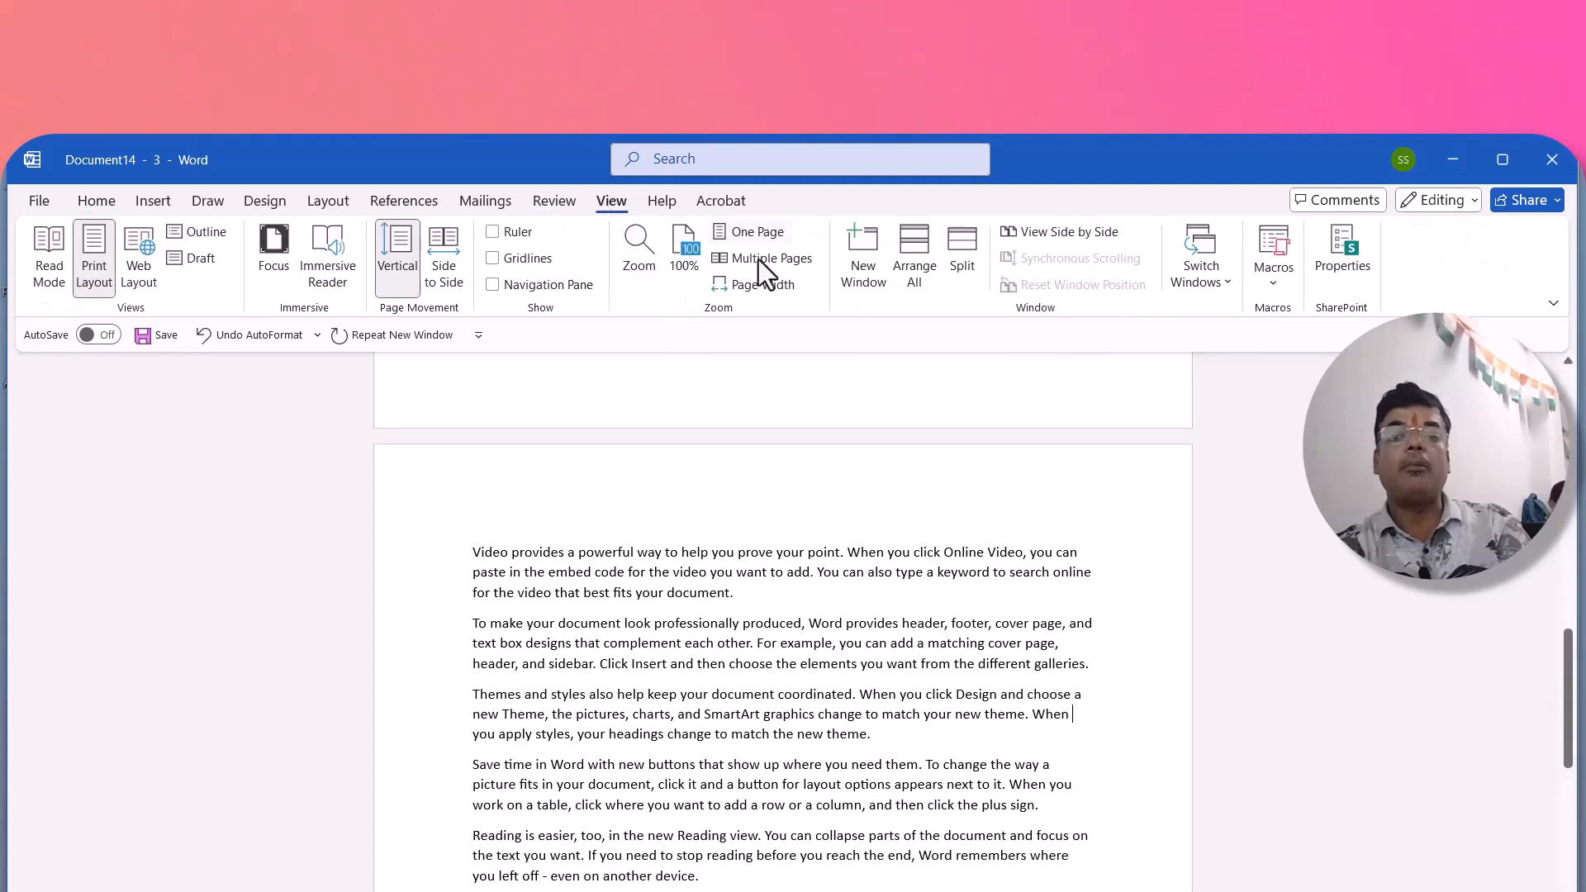
{"action": "left_click", "coordinate": [909, 275]}
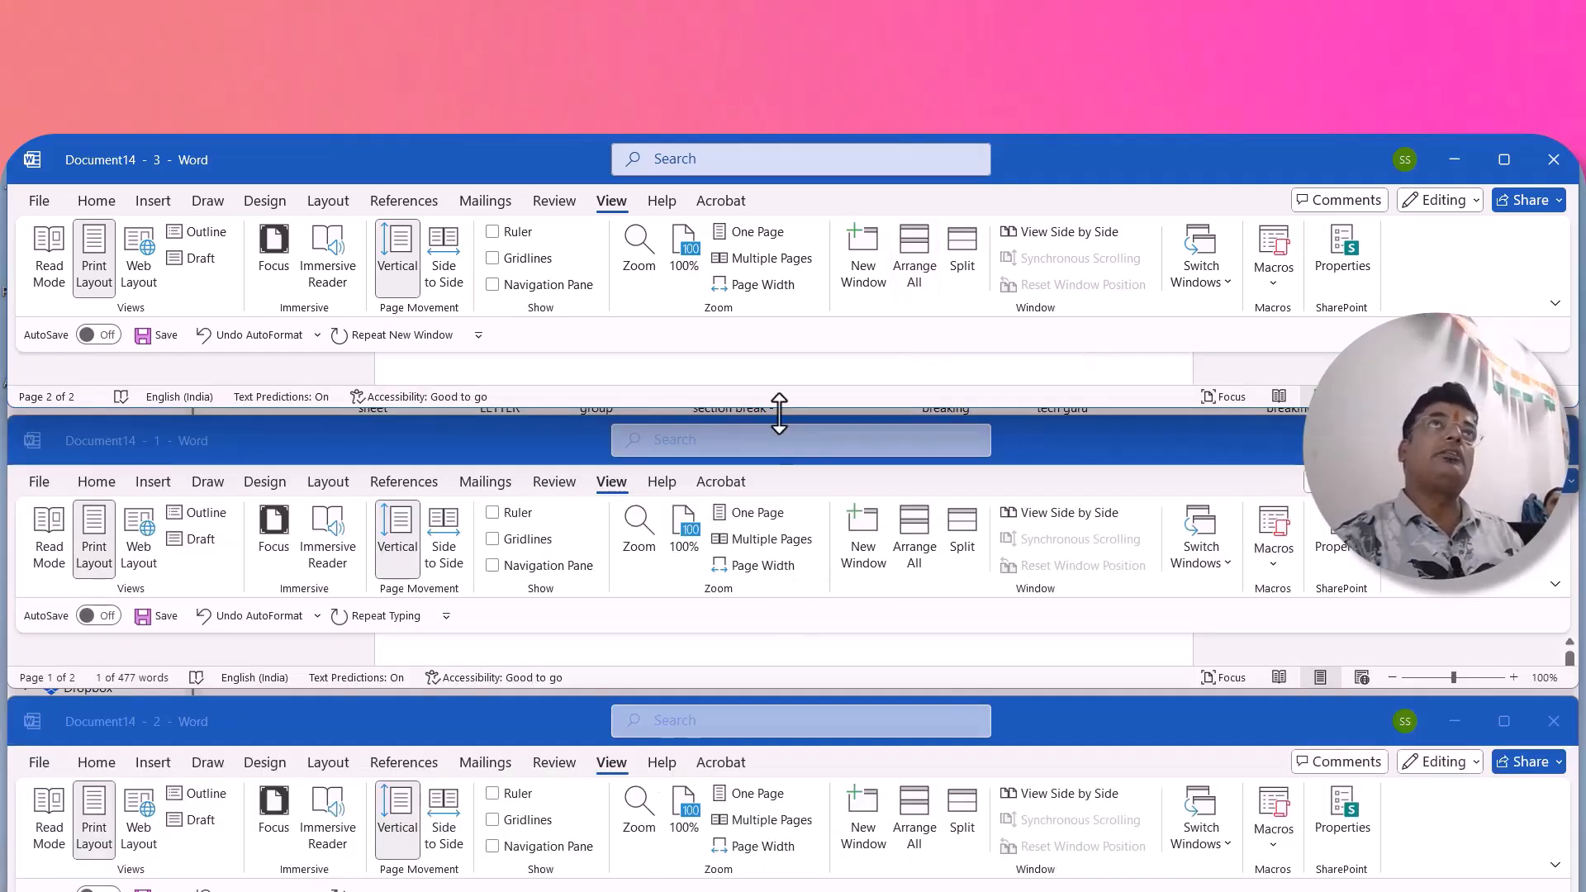
{"action": "left_click_drag", "start_coordinate": [1046, 145], "coordinate": [1082, 404]}
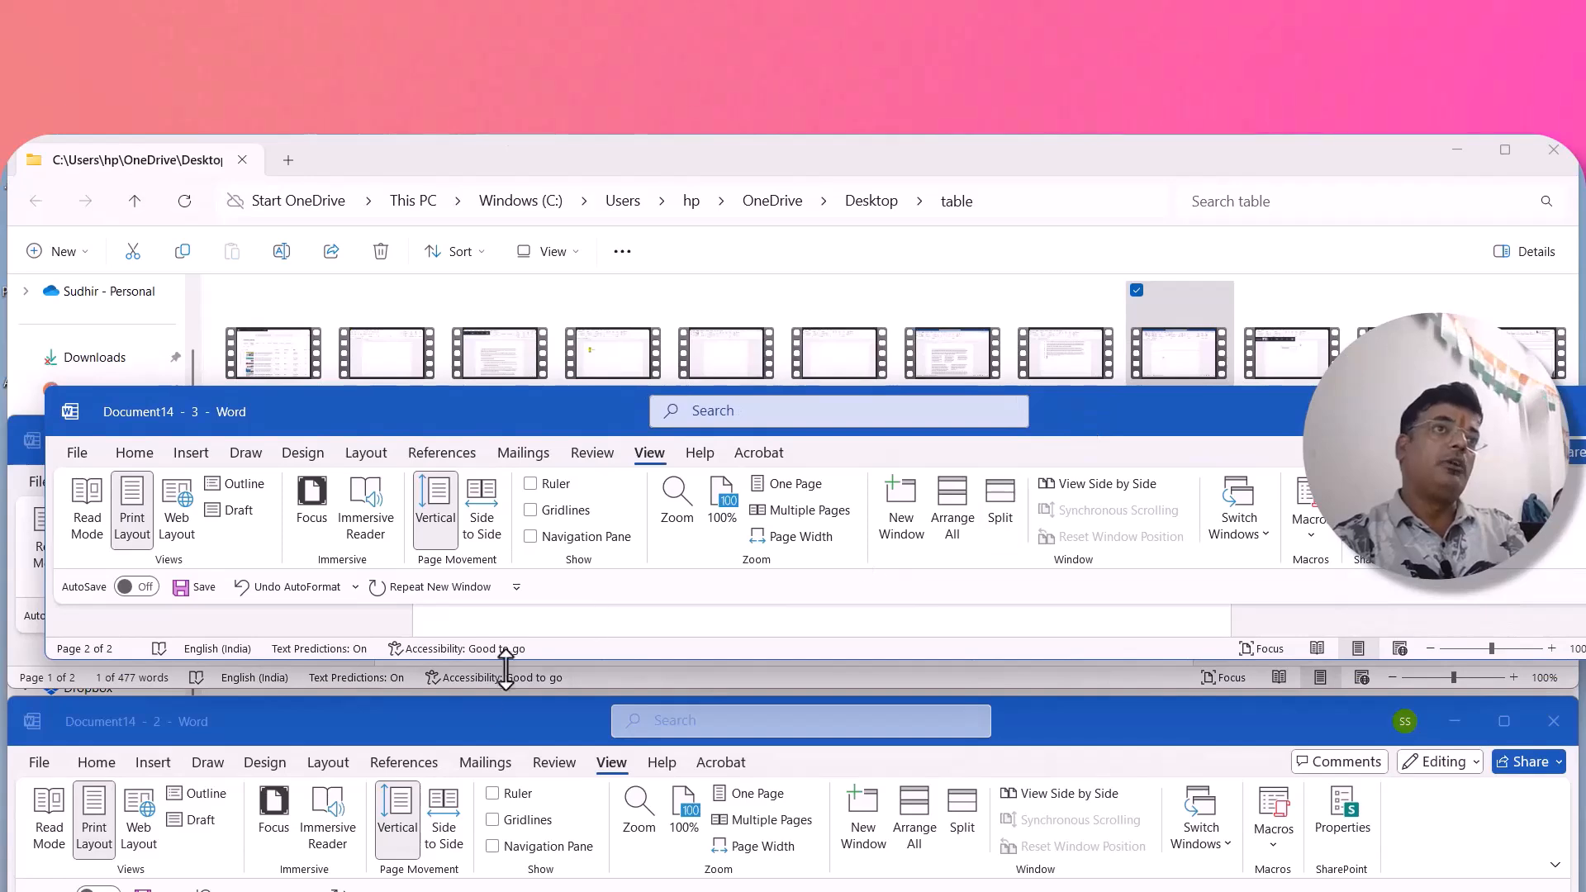
{"action": "left_click_drag", "start_coordinate": [469, 737], "coordinate": [538, 435]}
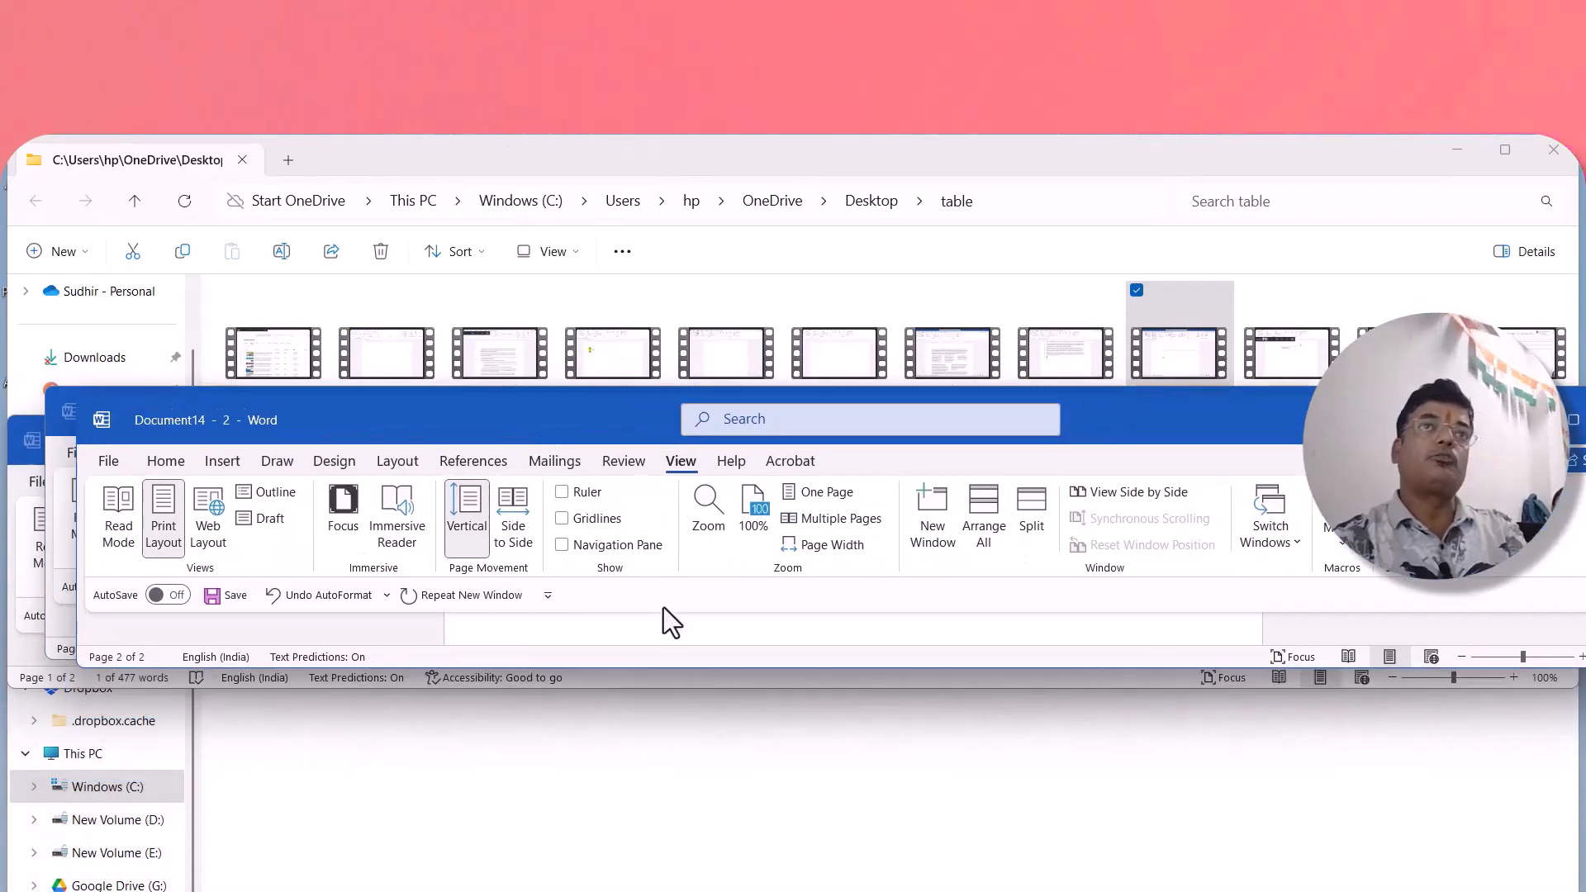
- Expand window 2 to full height before minimizing it, and move window 3 lower so window 1 is uncovered
{"action": "double_click", "coordinate": [751, 669]}
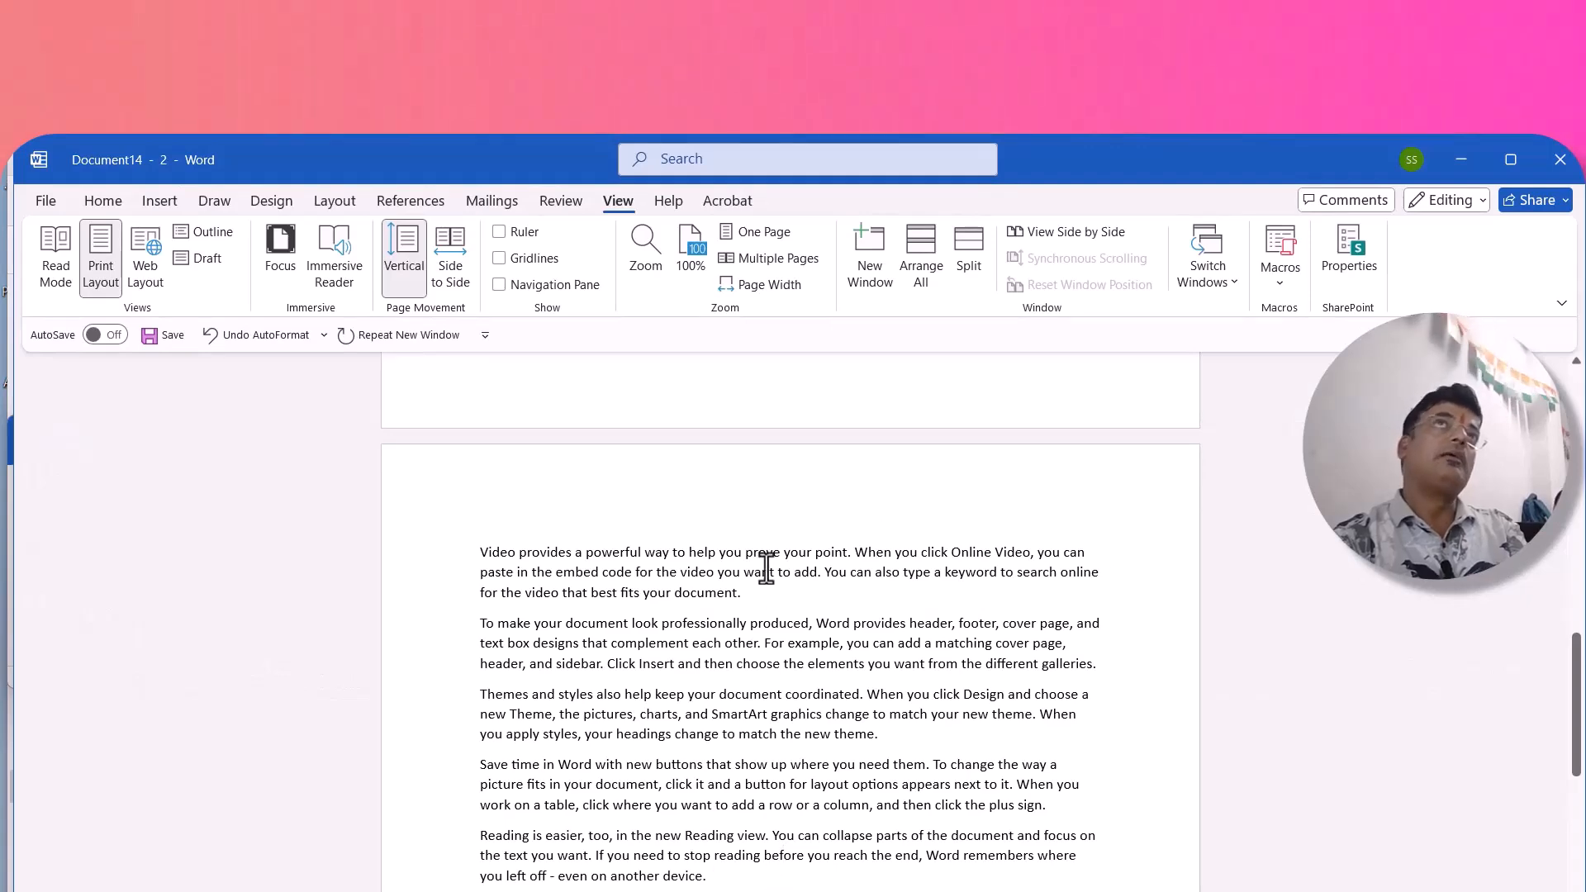
{"action": "left_click", "coordinate": [1447, 149]}
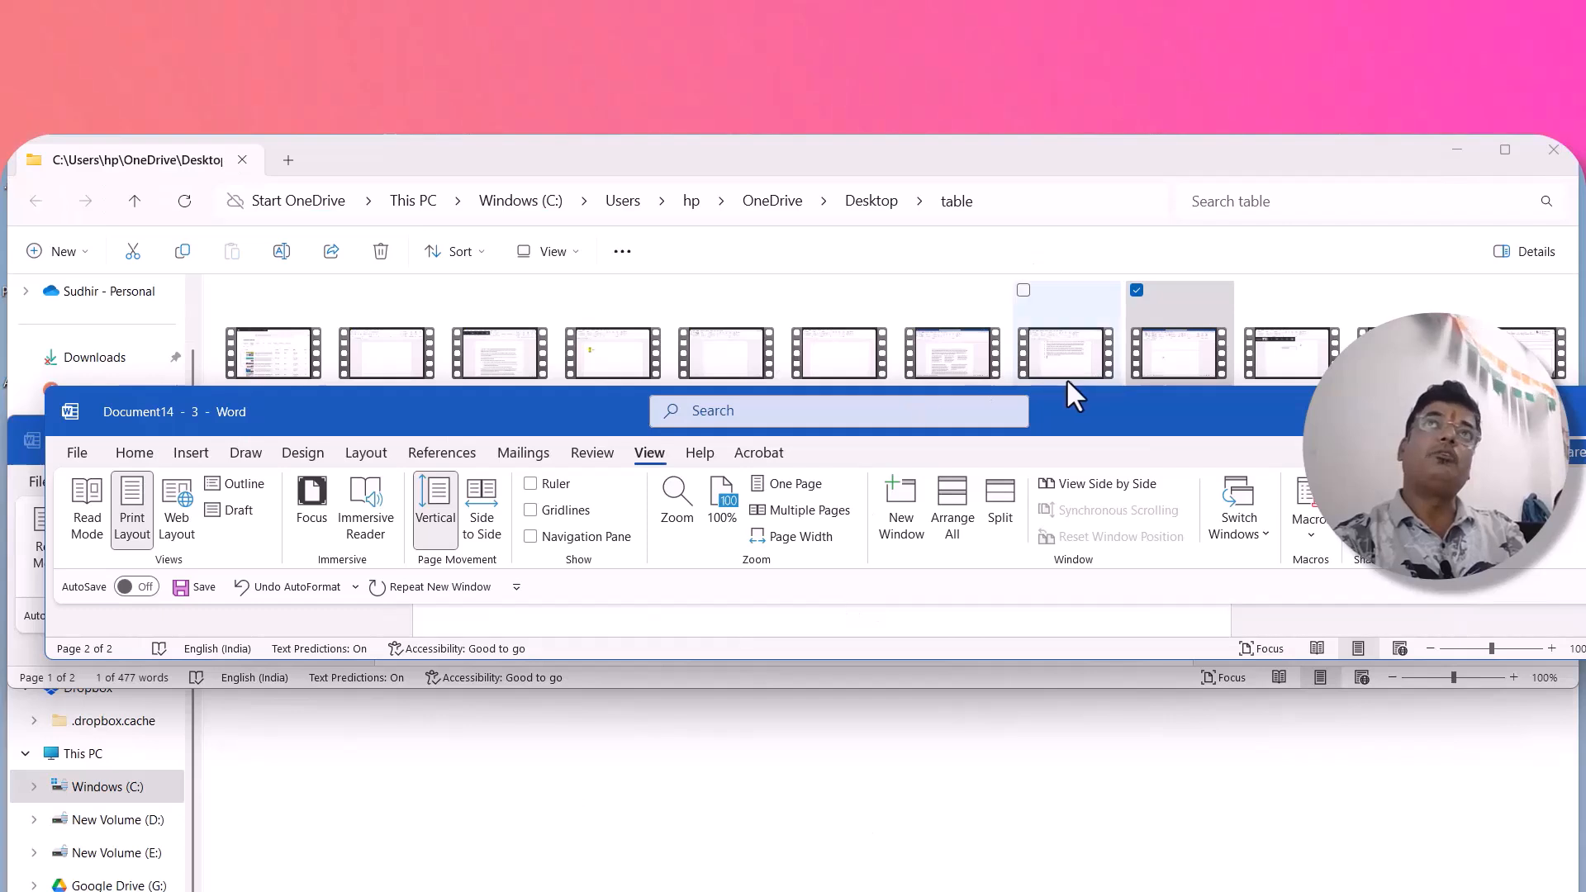
{"action": "left_click_drag", "start_coordinate": [1080, 402], "coordinate": [1051, 534]}
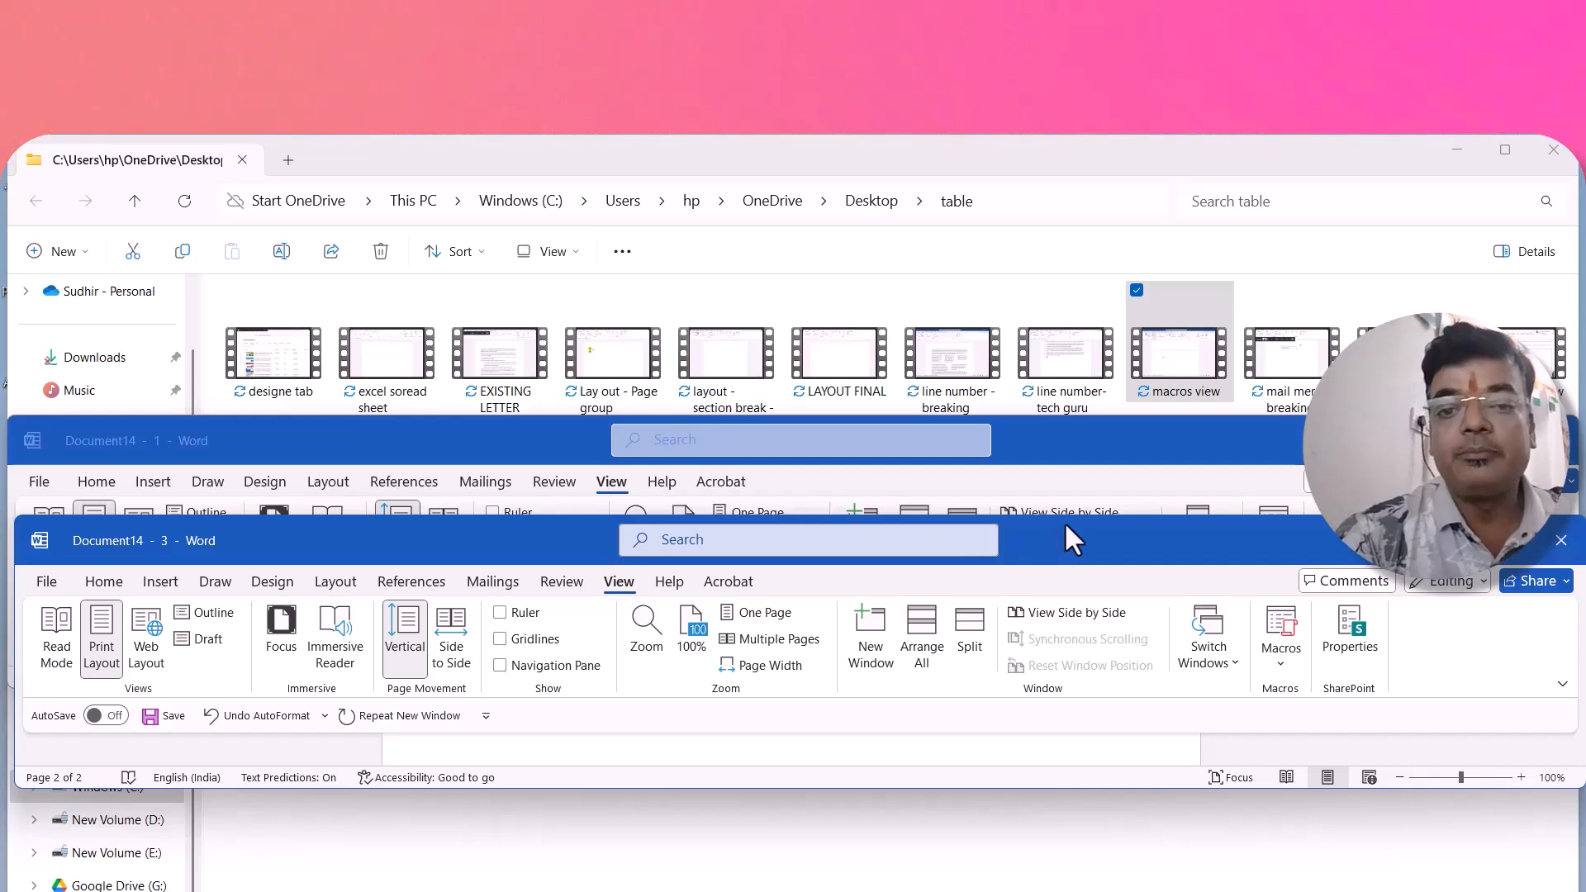
- Open a fourth window of Document14 from window 1, and hide windows 4 and 1 to reveal window 3
{"action": "left_click", "coordinate": [609, 487]}
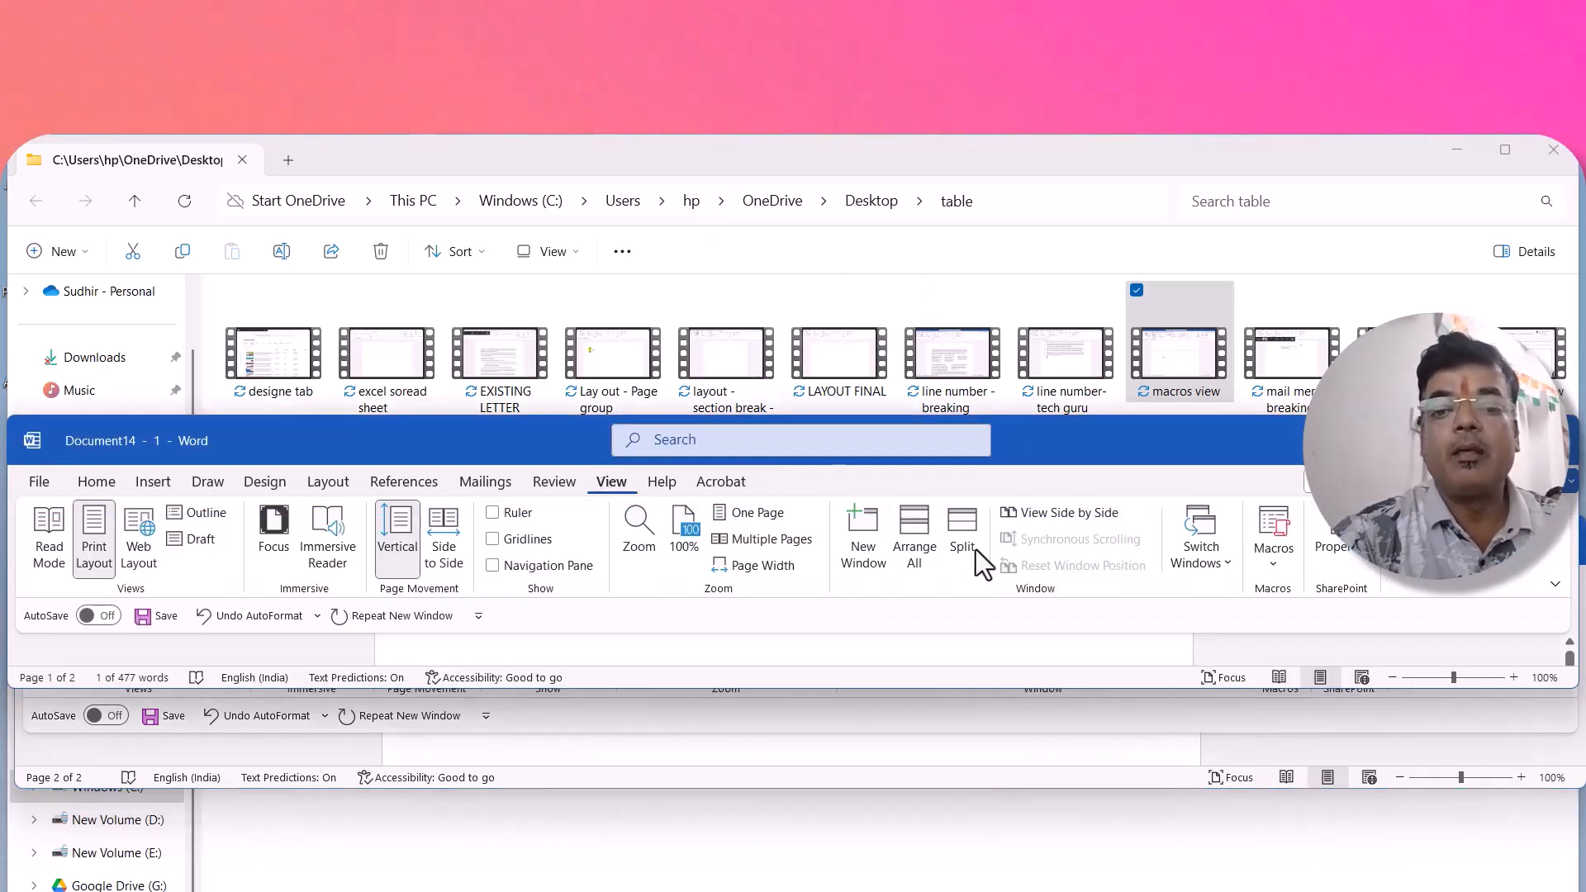
{"action": "left_click", "coordinate": [864, 537]}
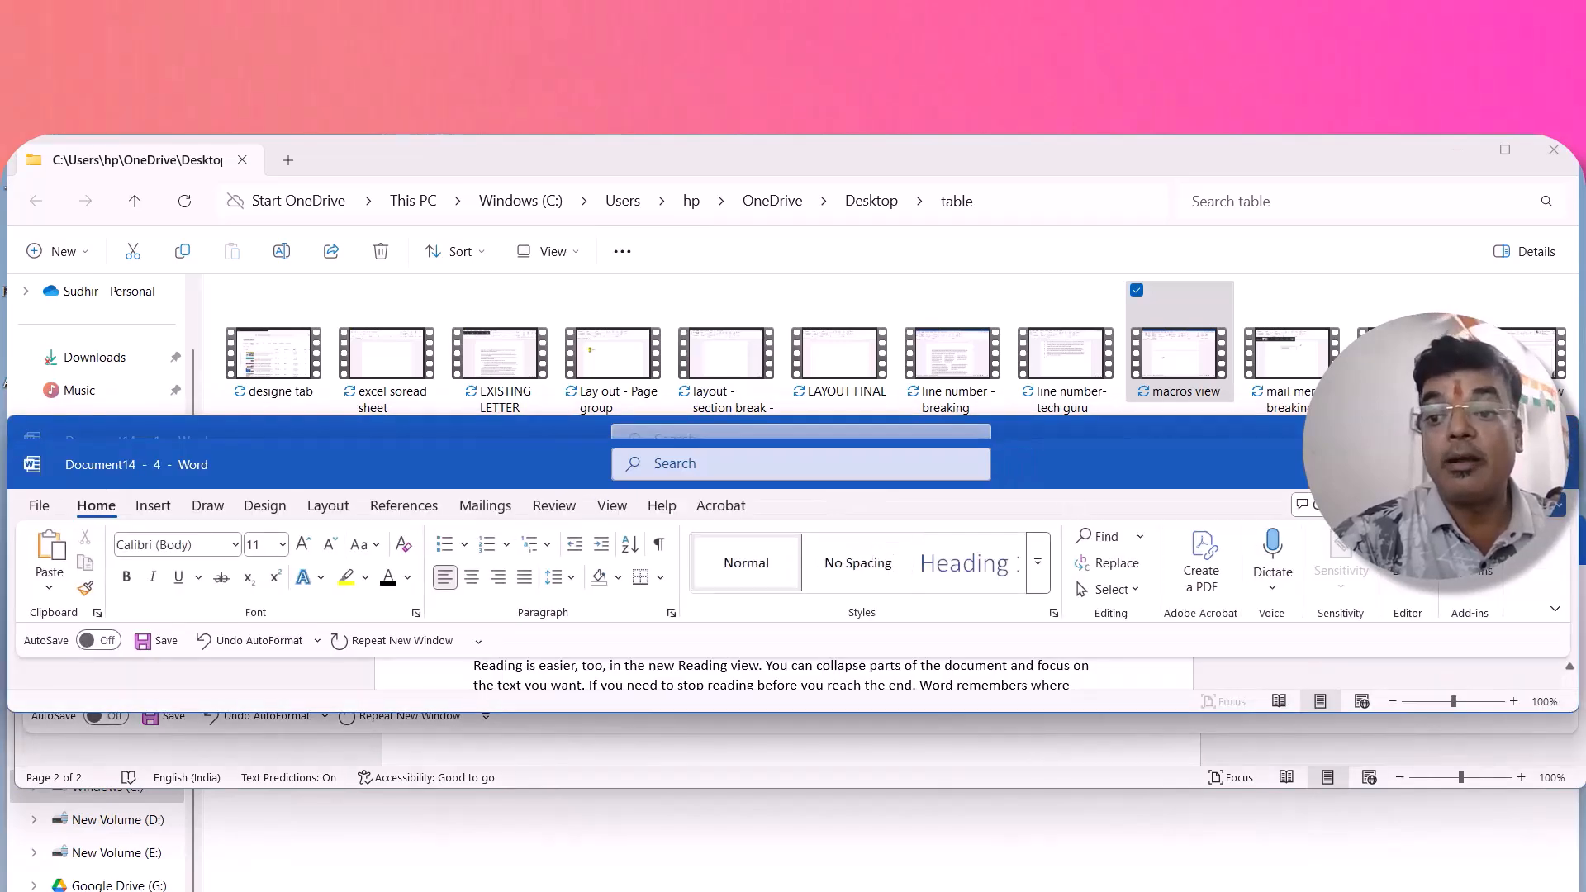
{"action": "key", "text": "alt+Tab"}
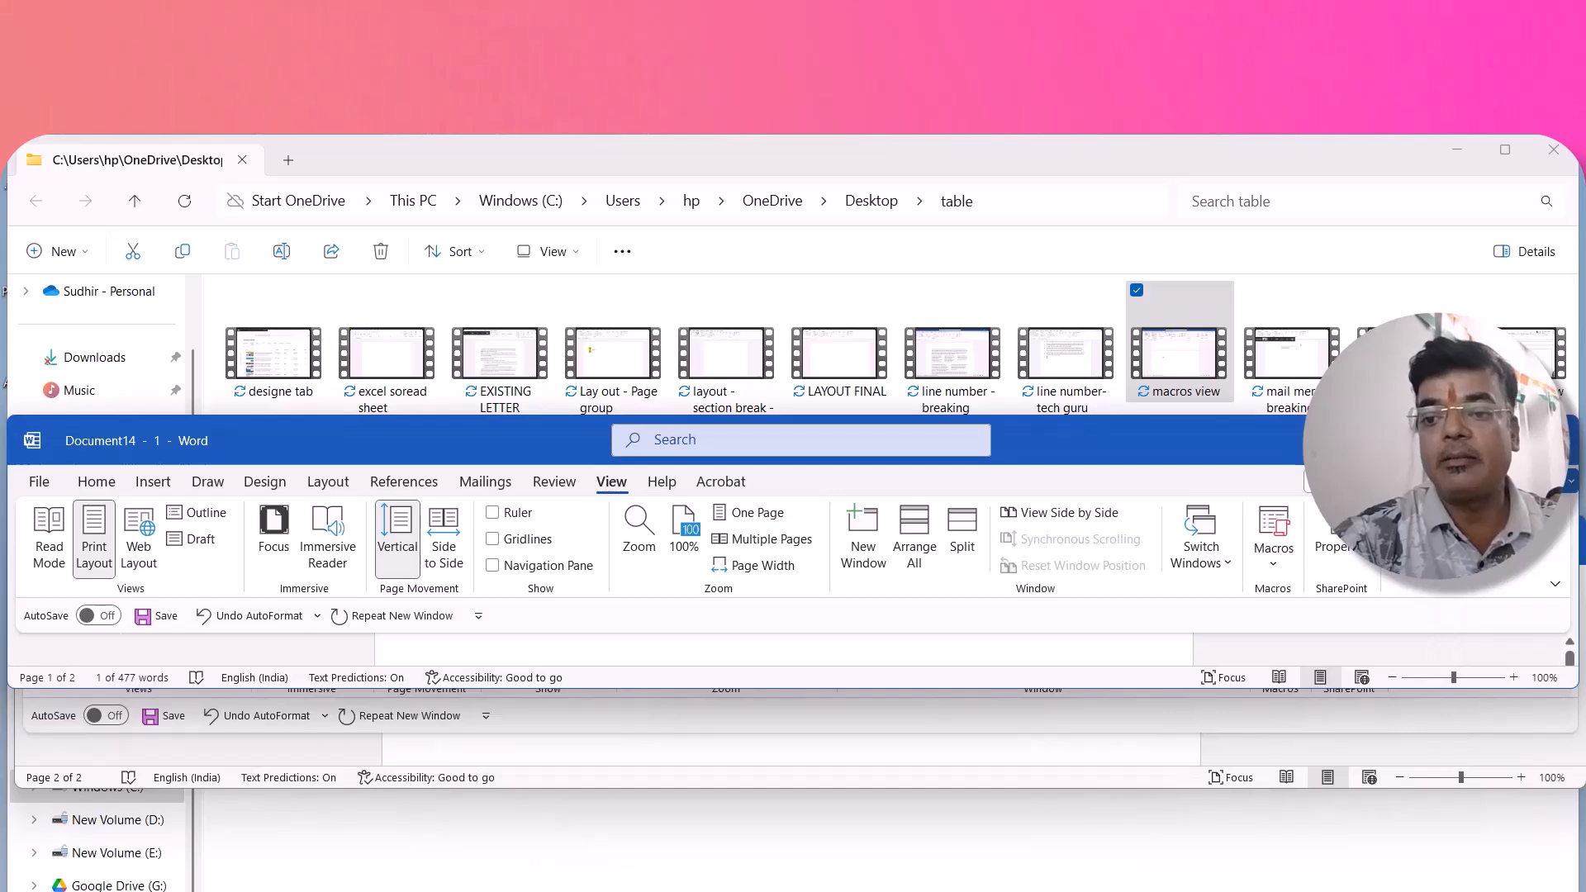
{"action": "key", "text": "alt+Tab"}
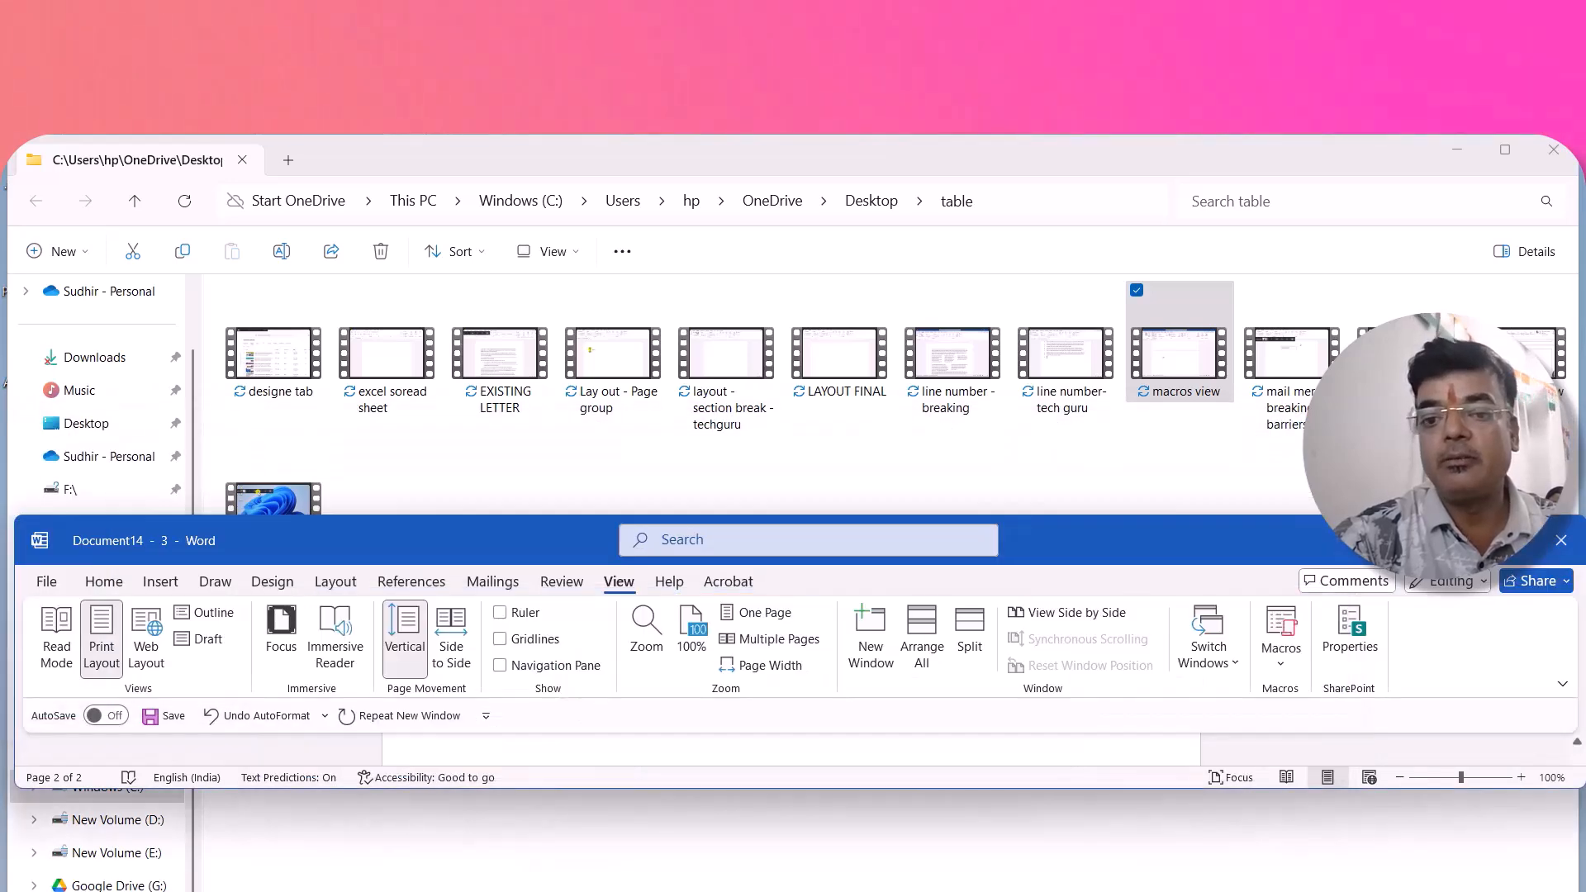
- Minimize the File Explorer window and bring the Document12 window to the front
{"action": "key", "text": "alt+Tab"}
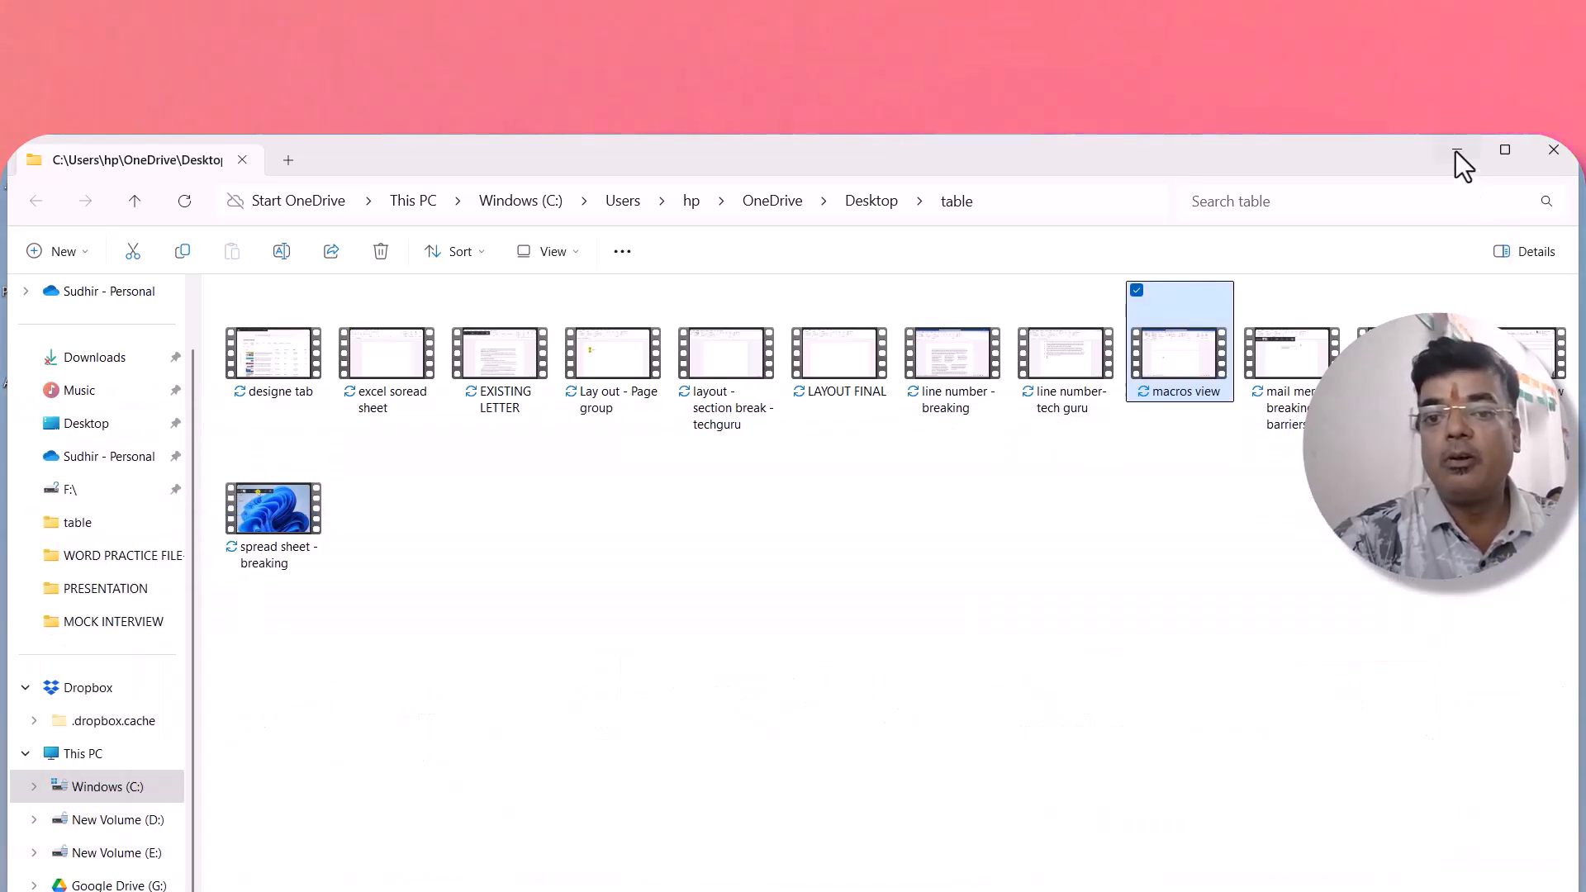
{"action": "left_click", "coordinate": [1456, 150]}
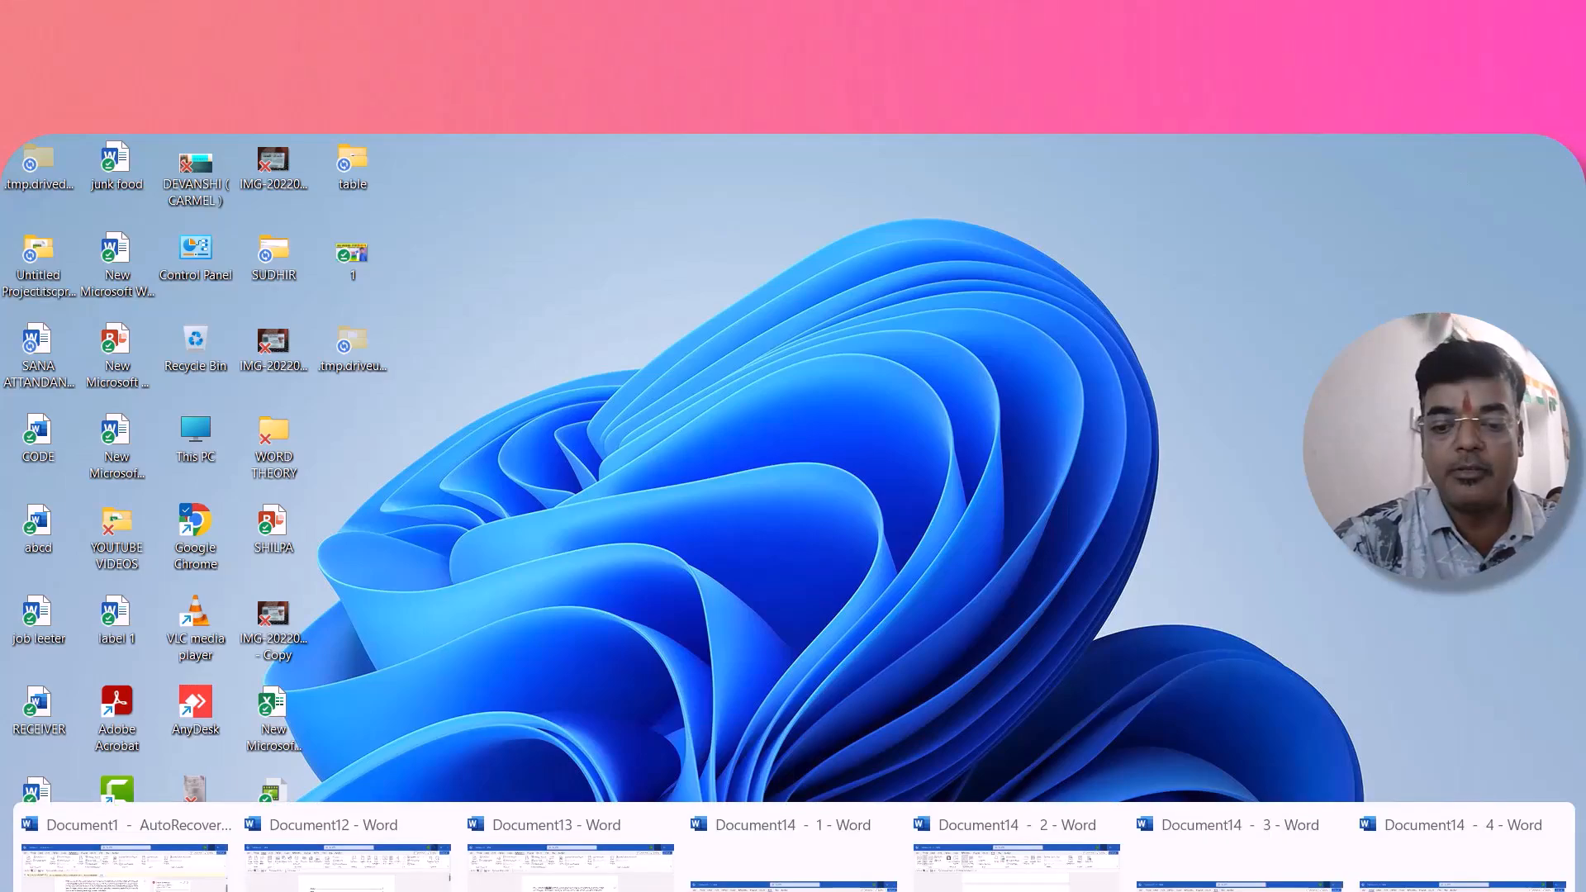
{"action": "mouse_move", "coordinate": [793, 868]}
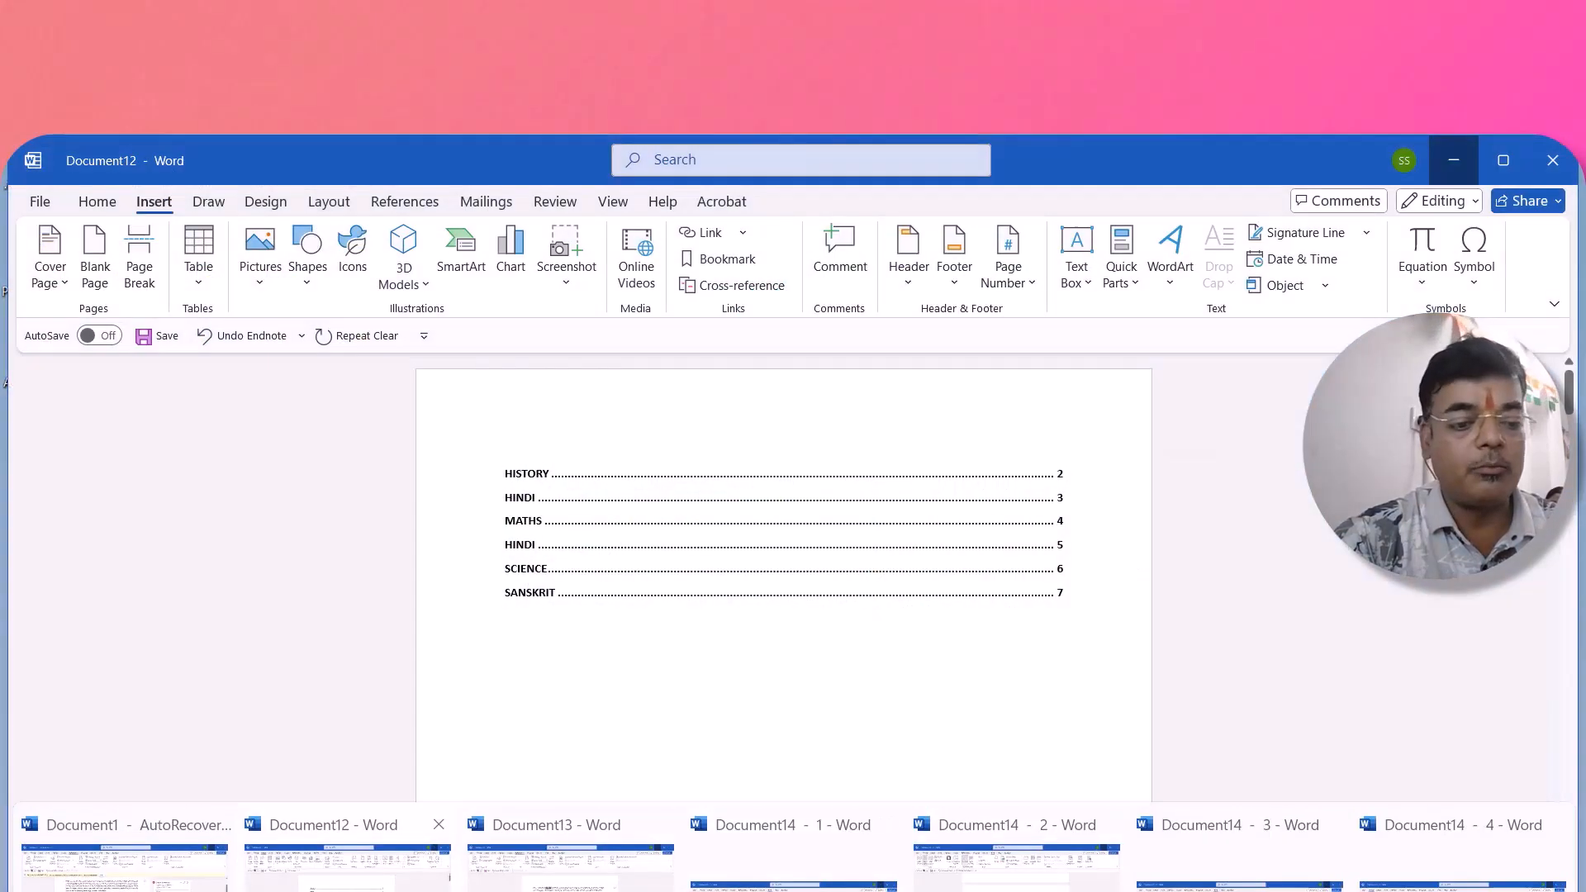
{"action": "left_click", "coordinate": [347, 863]}
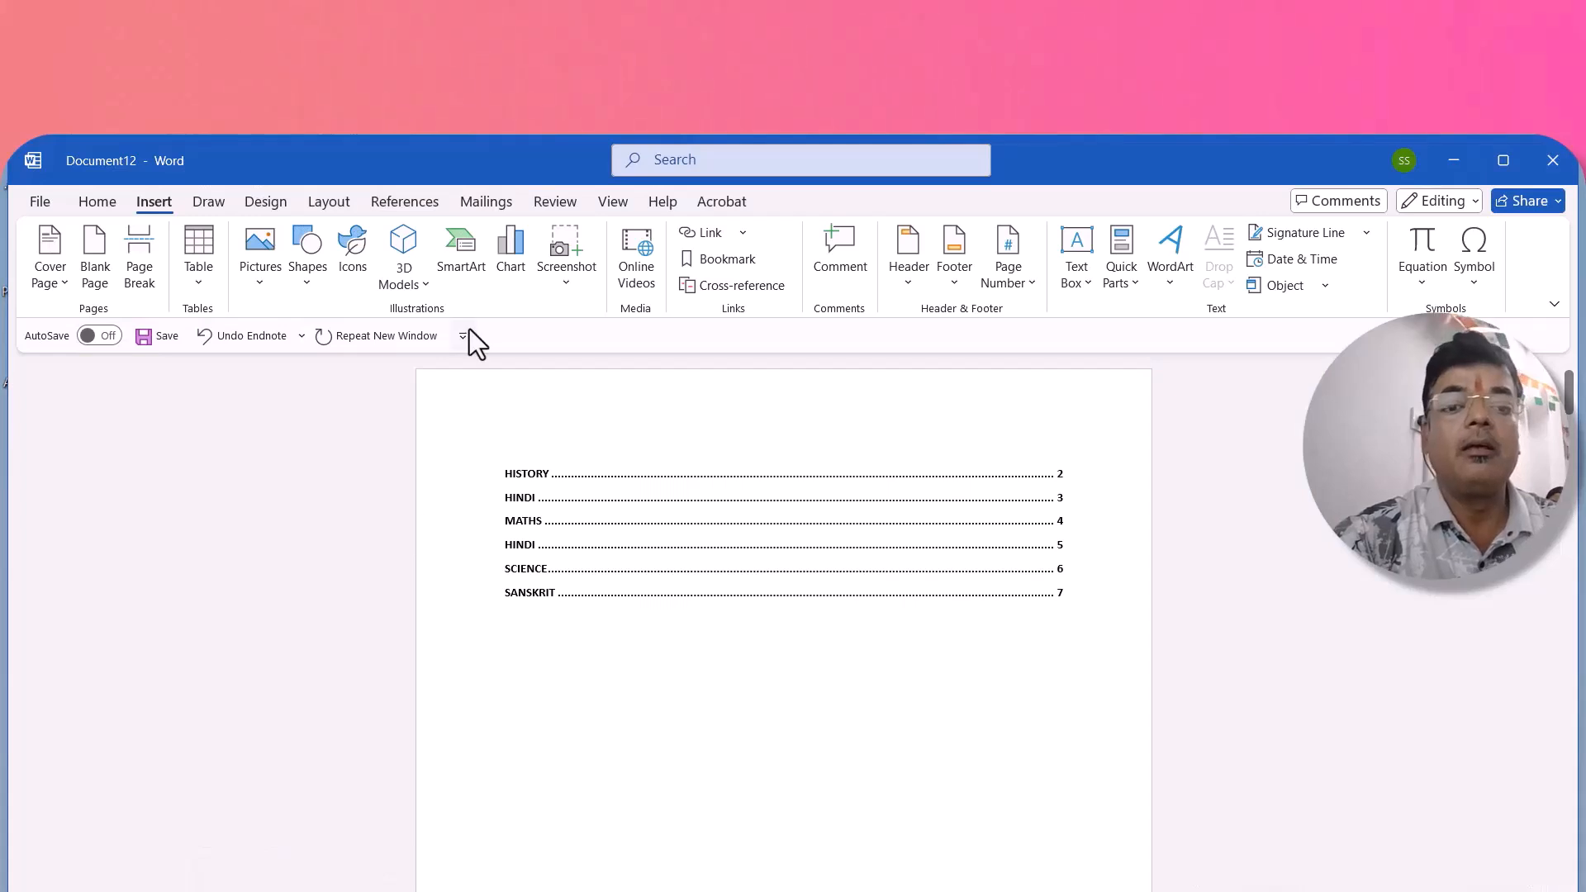
- Switch from Document12 to window 2 of Document14 using Switch Windows
{"action": "left_click", "coordinate": [601, 200]}
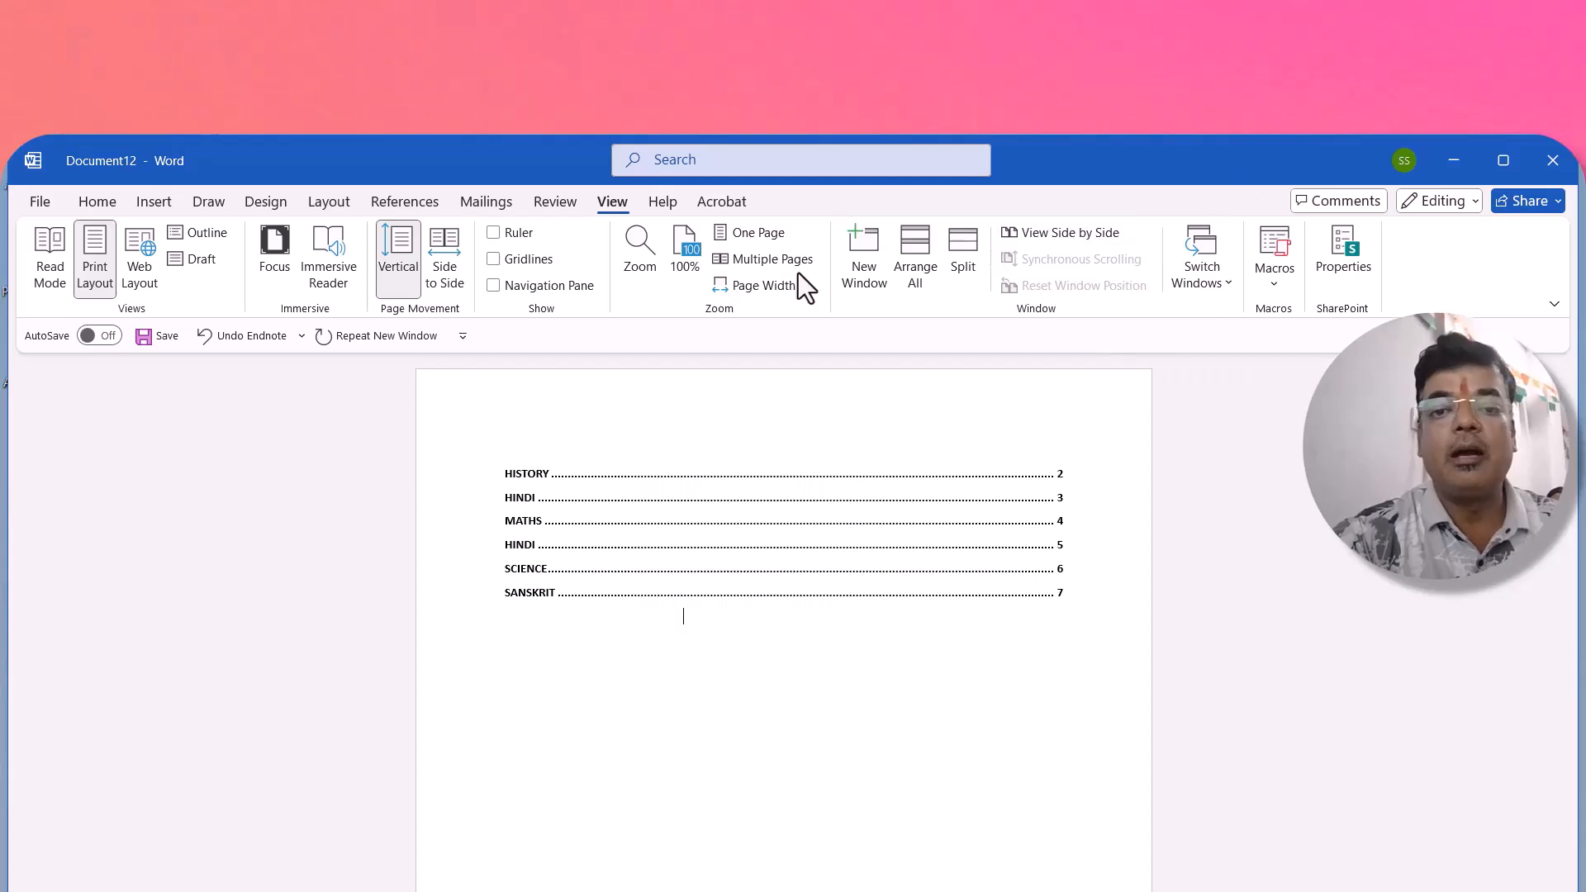
{"action": "left_click", "coordinate": [1199, 258]}
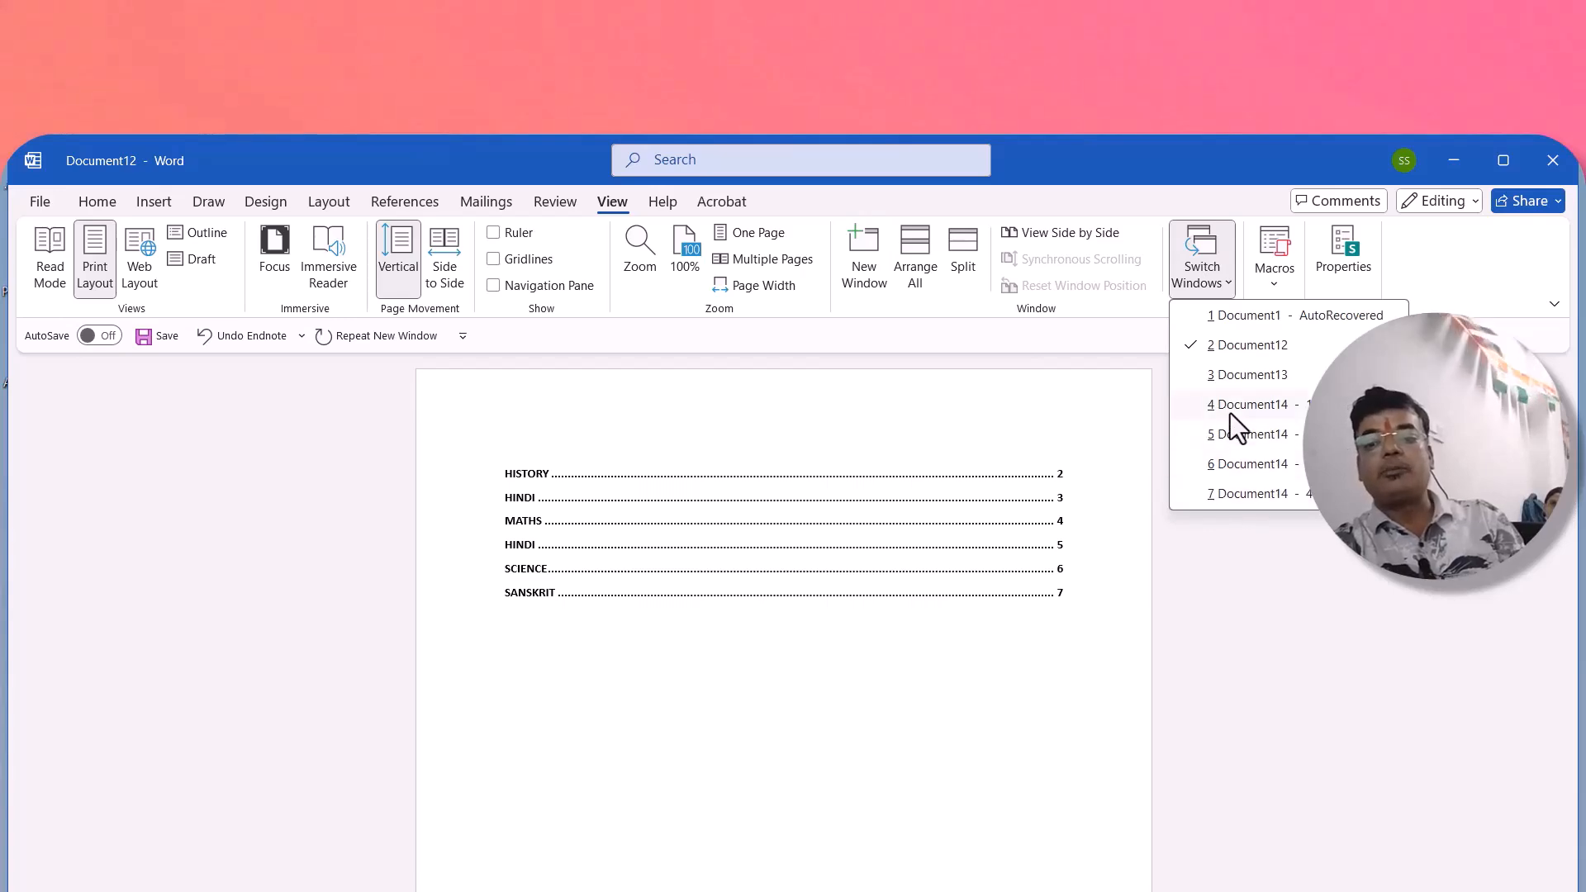
{"action": "left_click", "coordinate": [1231, 434]}
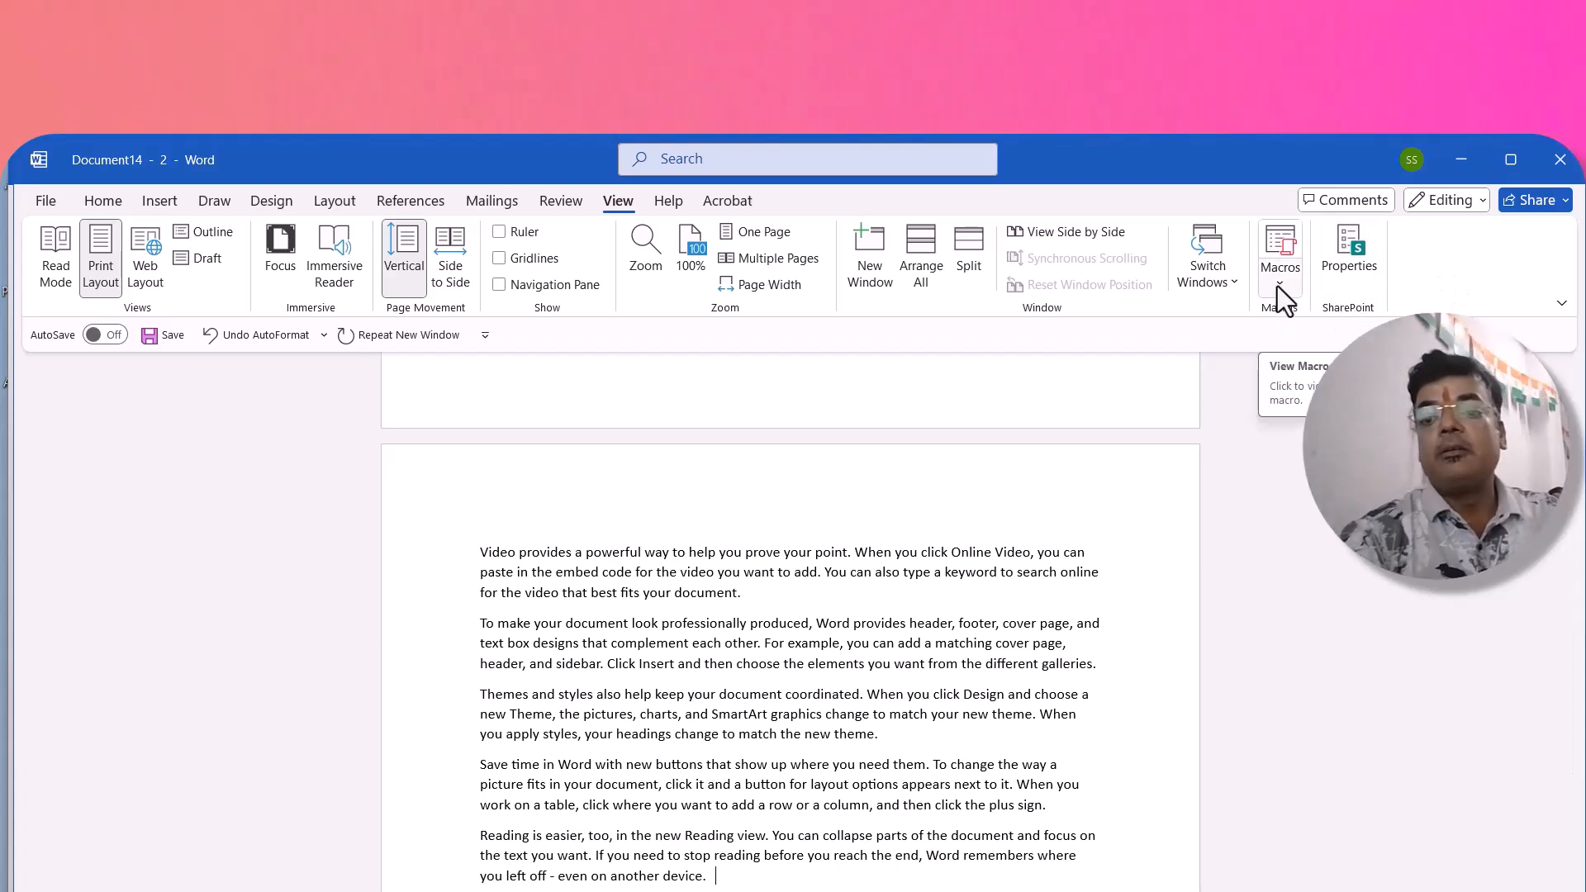
- Show all document properties of Document13, then start closing it and dismiss the save dialogs
{"action": "left_click", "coordinate": [1356, 264]}
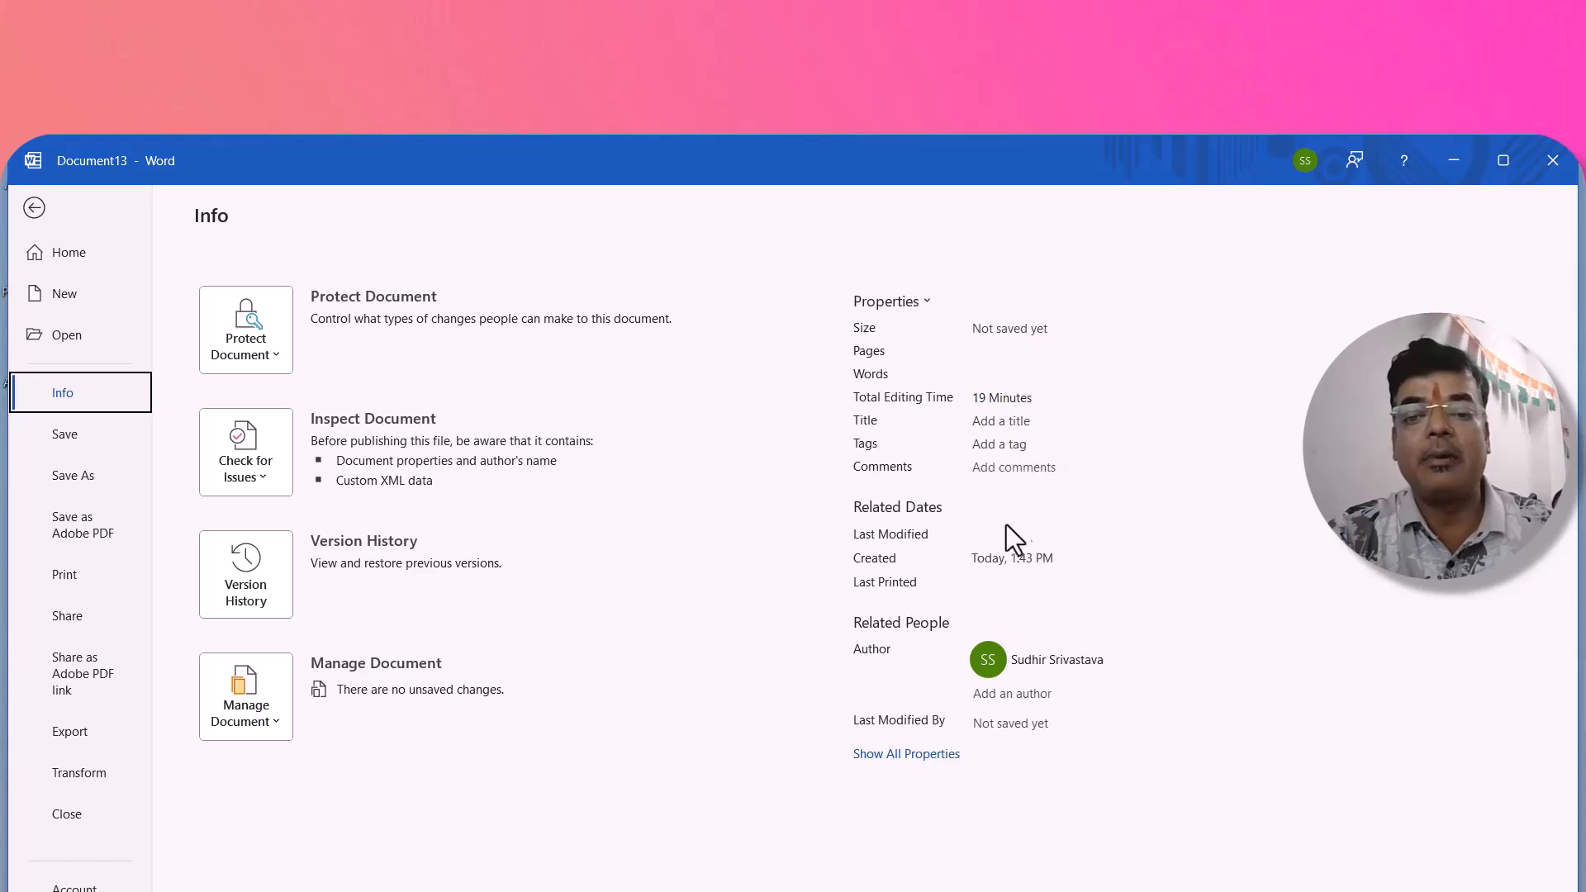
{"action": "left_click", "coordinate": [908, 755]}
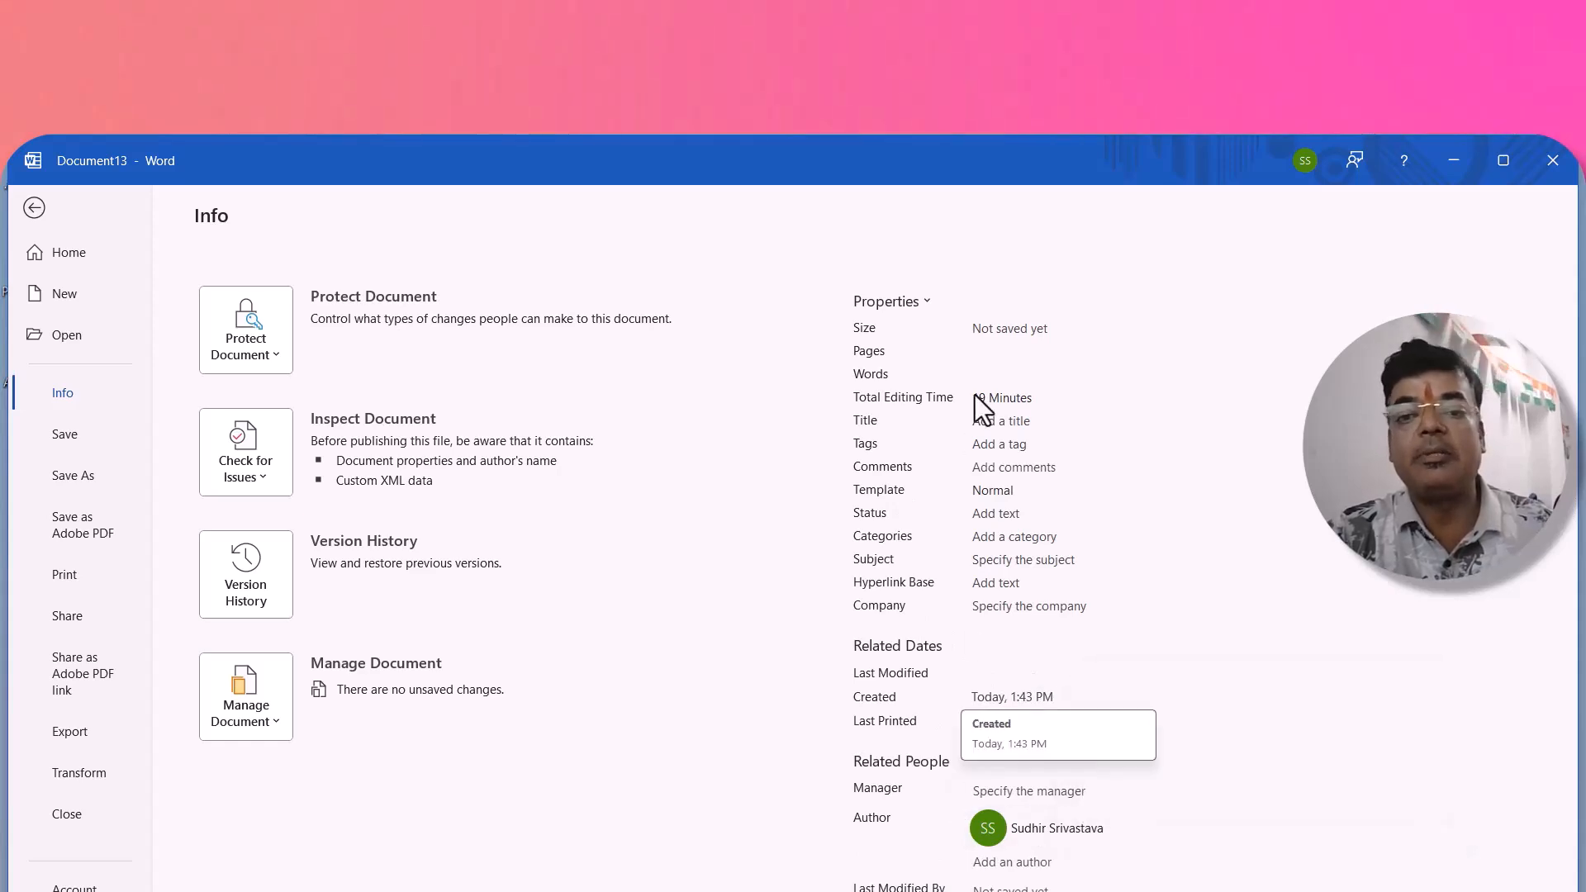
{"action": "left_click", "coordinate": [1552, 161]}
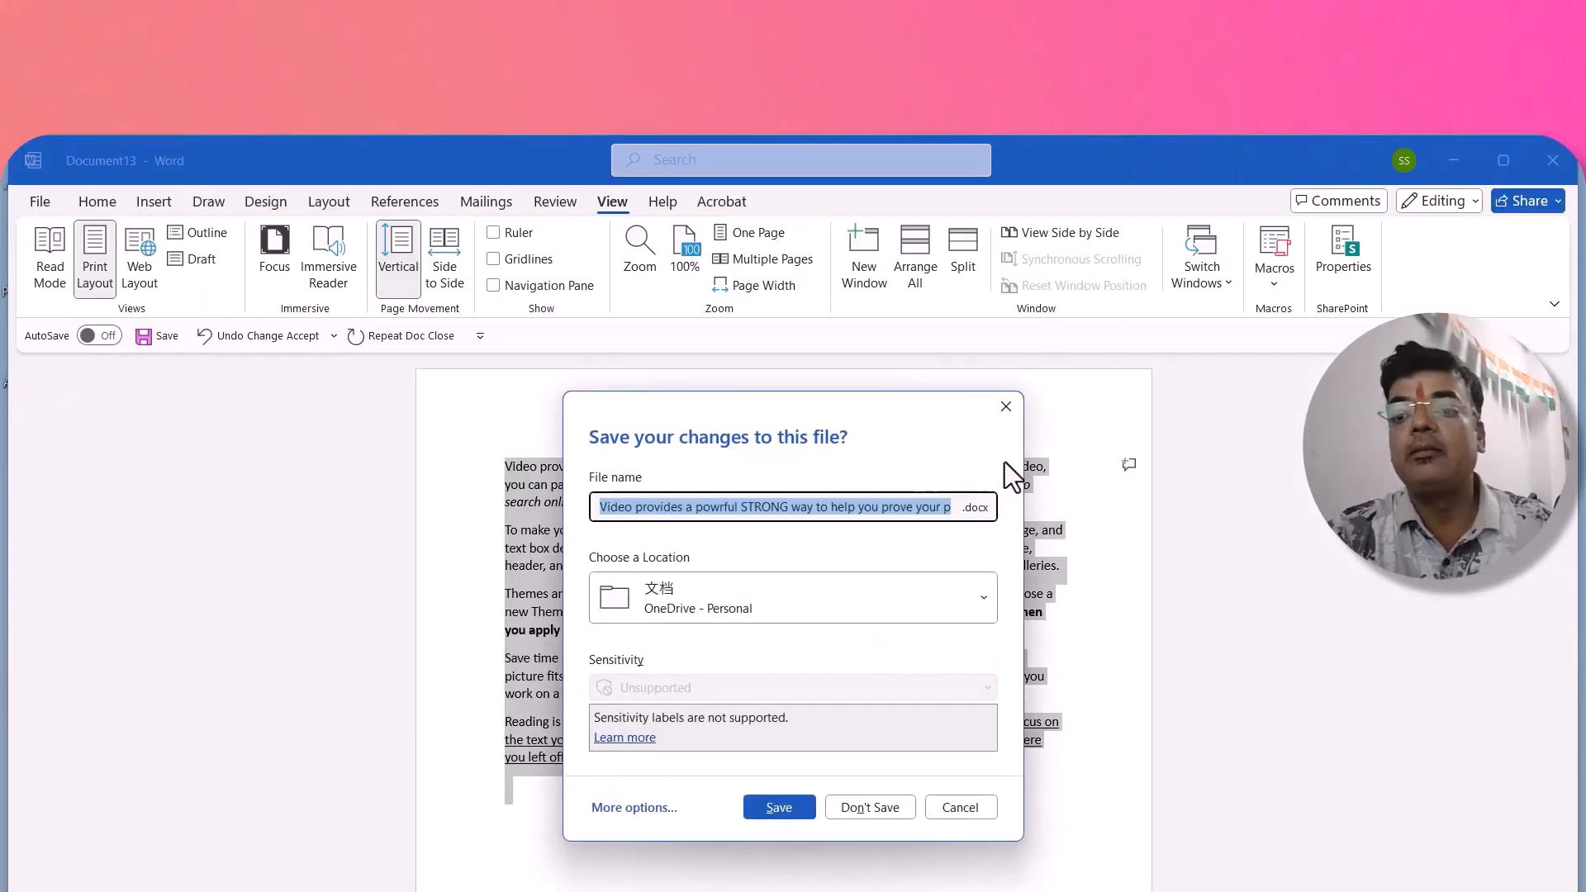
{"action": "left_click", "coordinate": [1005, 406]}
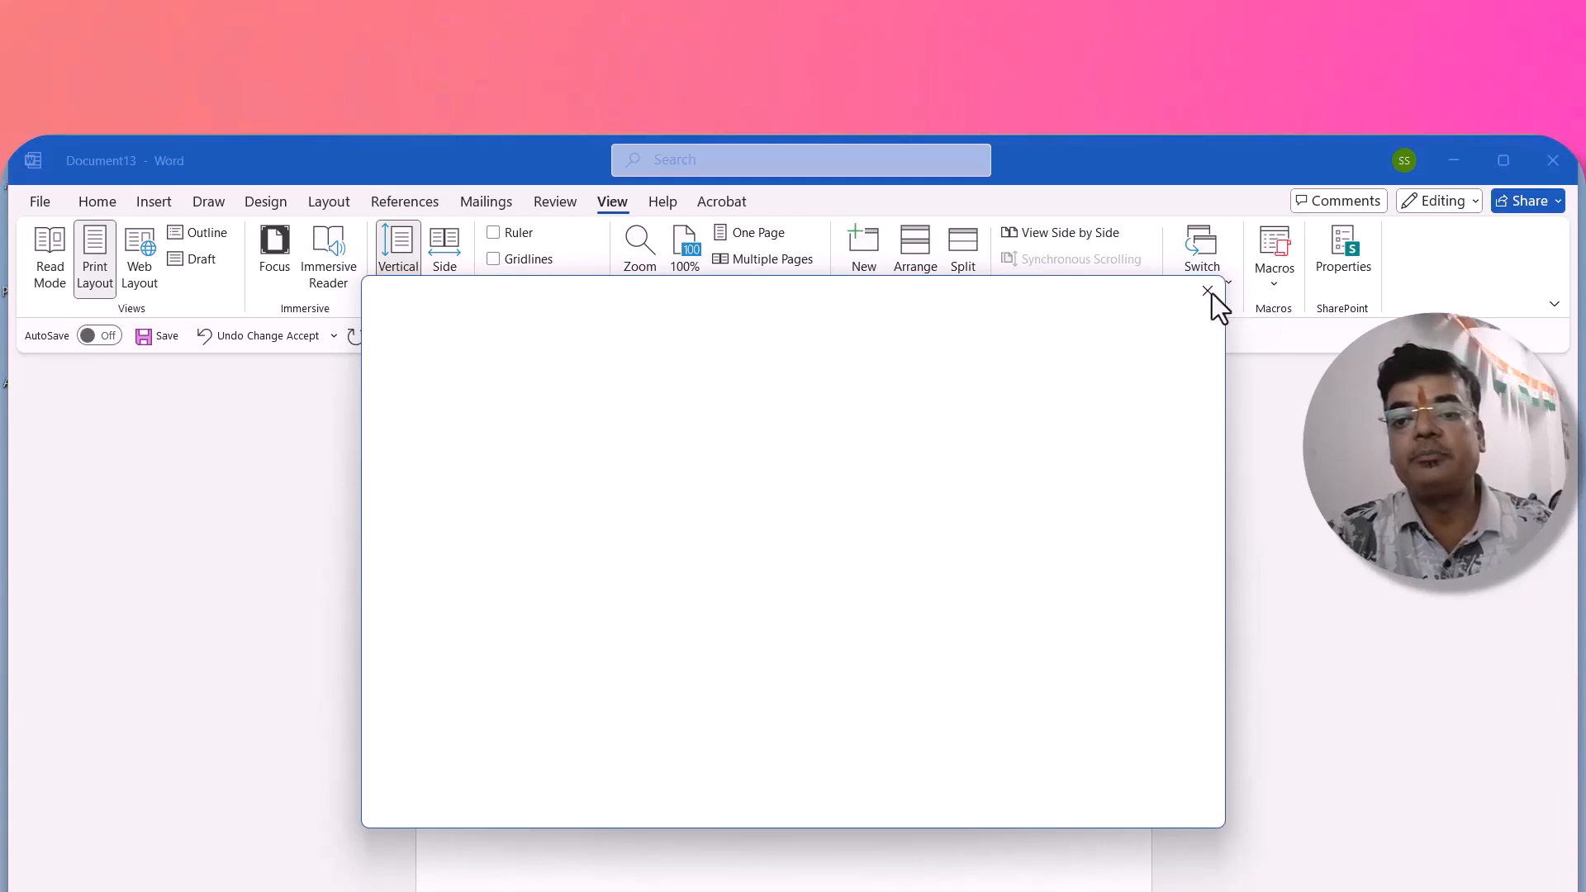
{"action": "left_click", "coordinate": [1208, 290]}
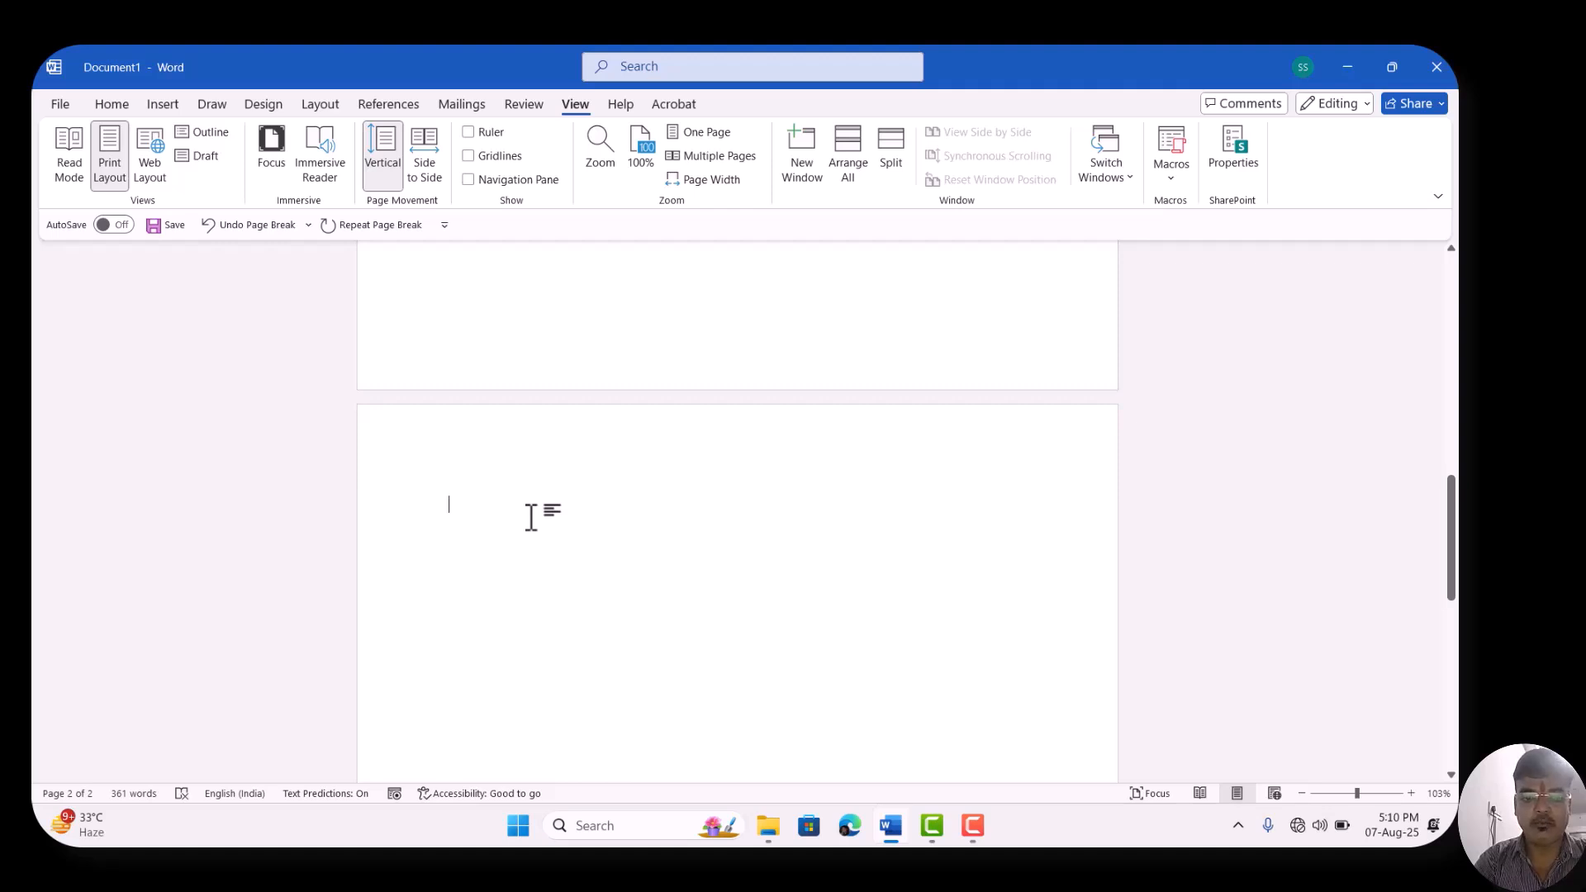
- Generate sample text on the second page of Document1 with =rand(2,2)
{"action": "type", "text": "="}
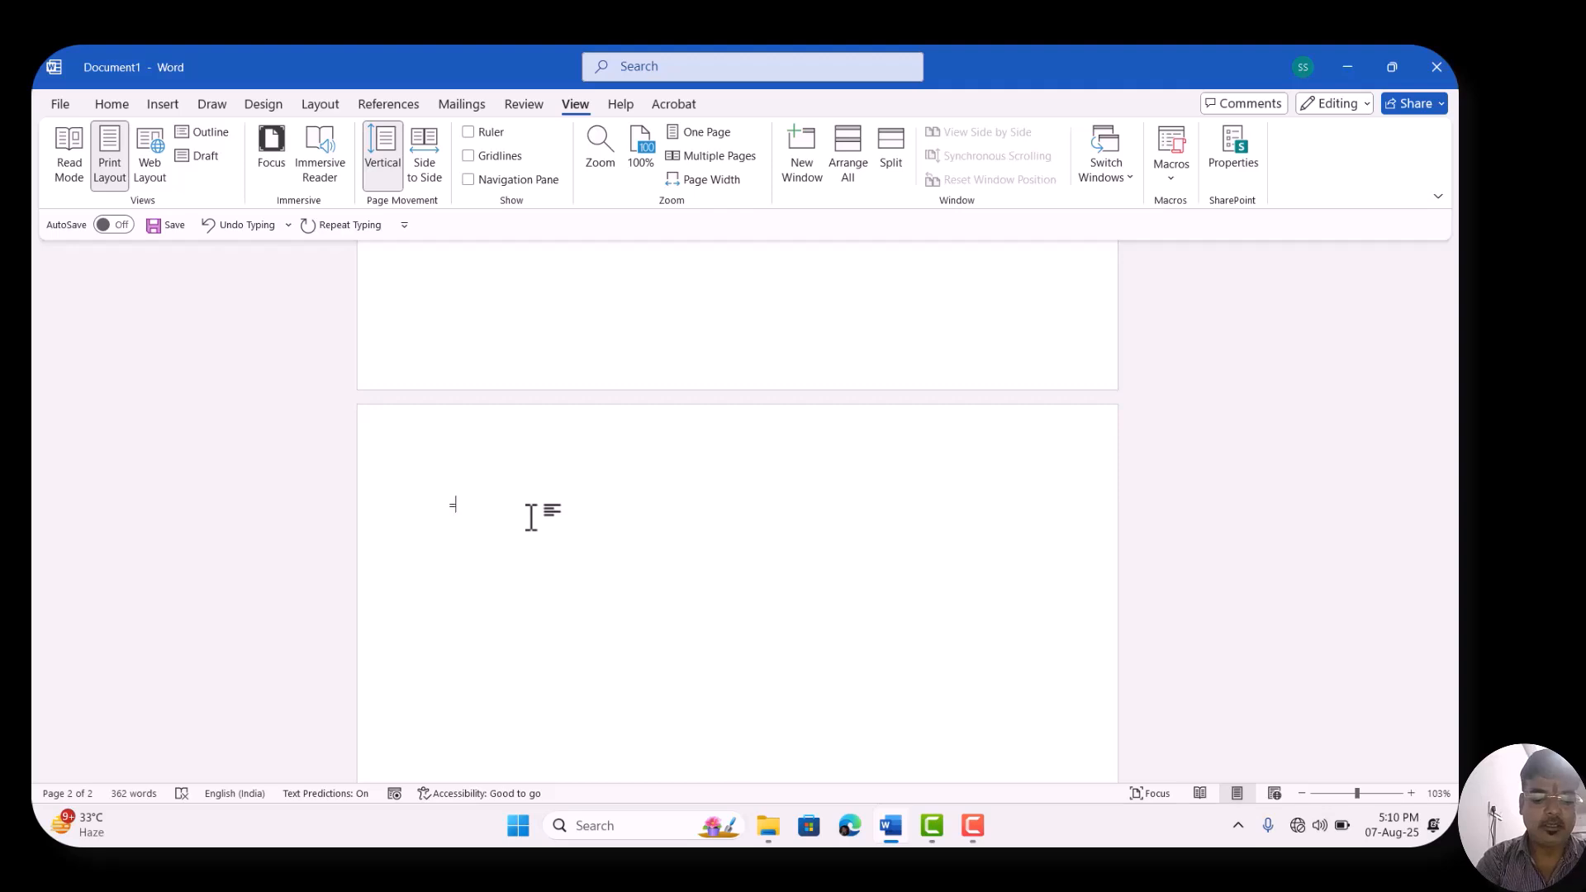
{"action": "type", "text": "rand"}
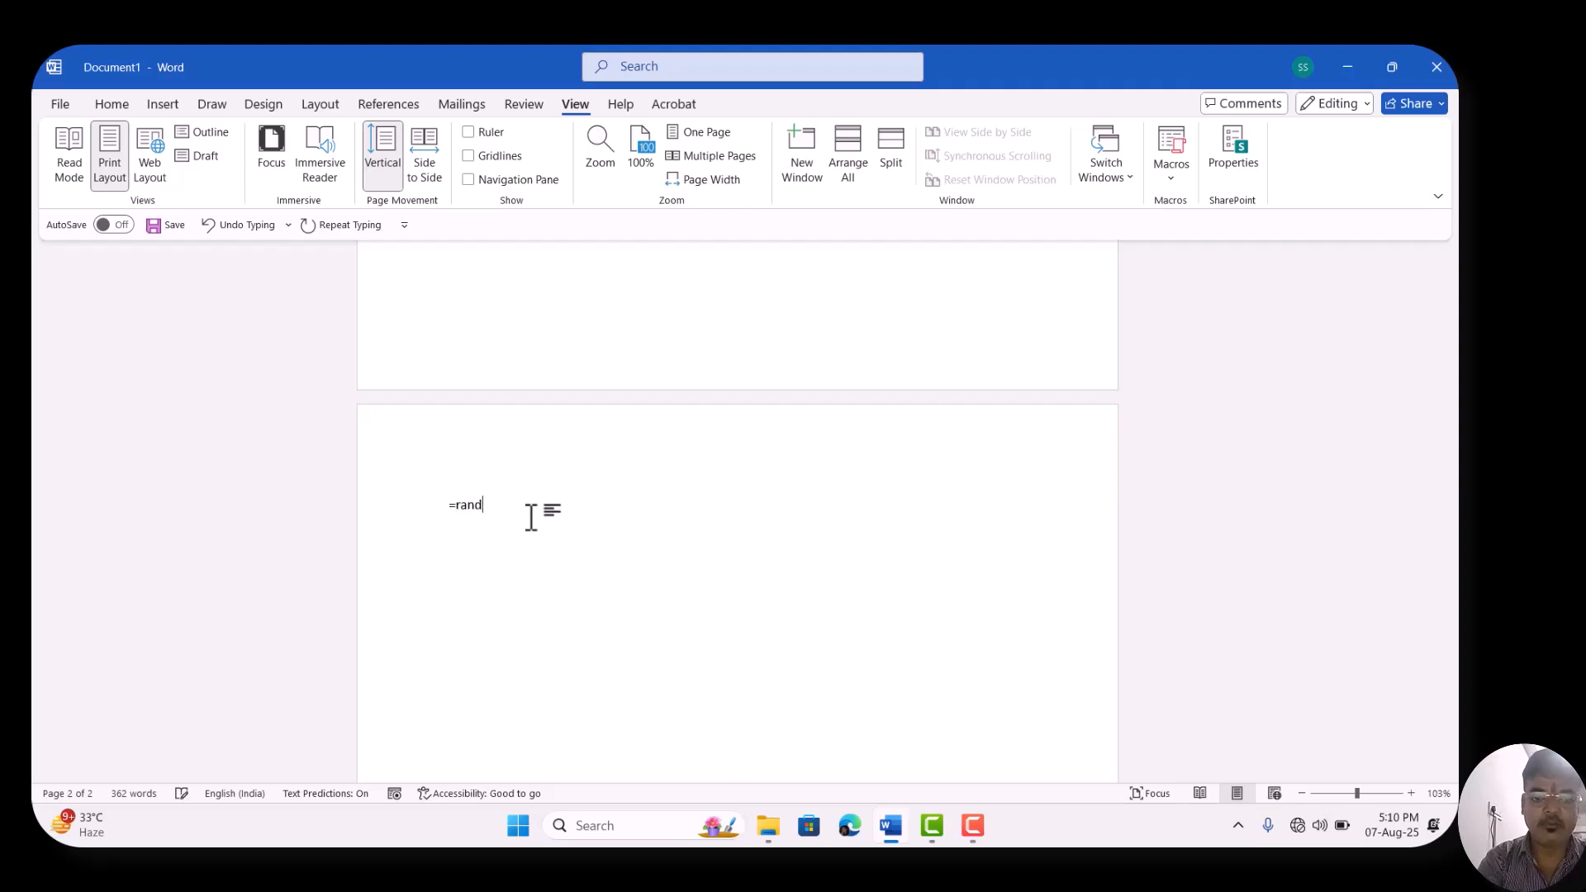
{"action": "type", "text": "(2,2"}
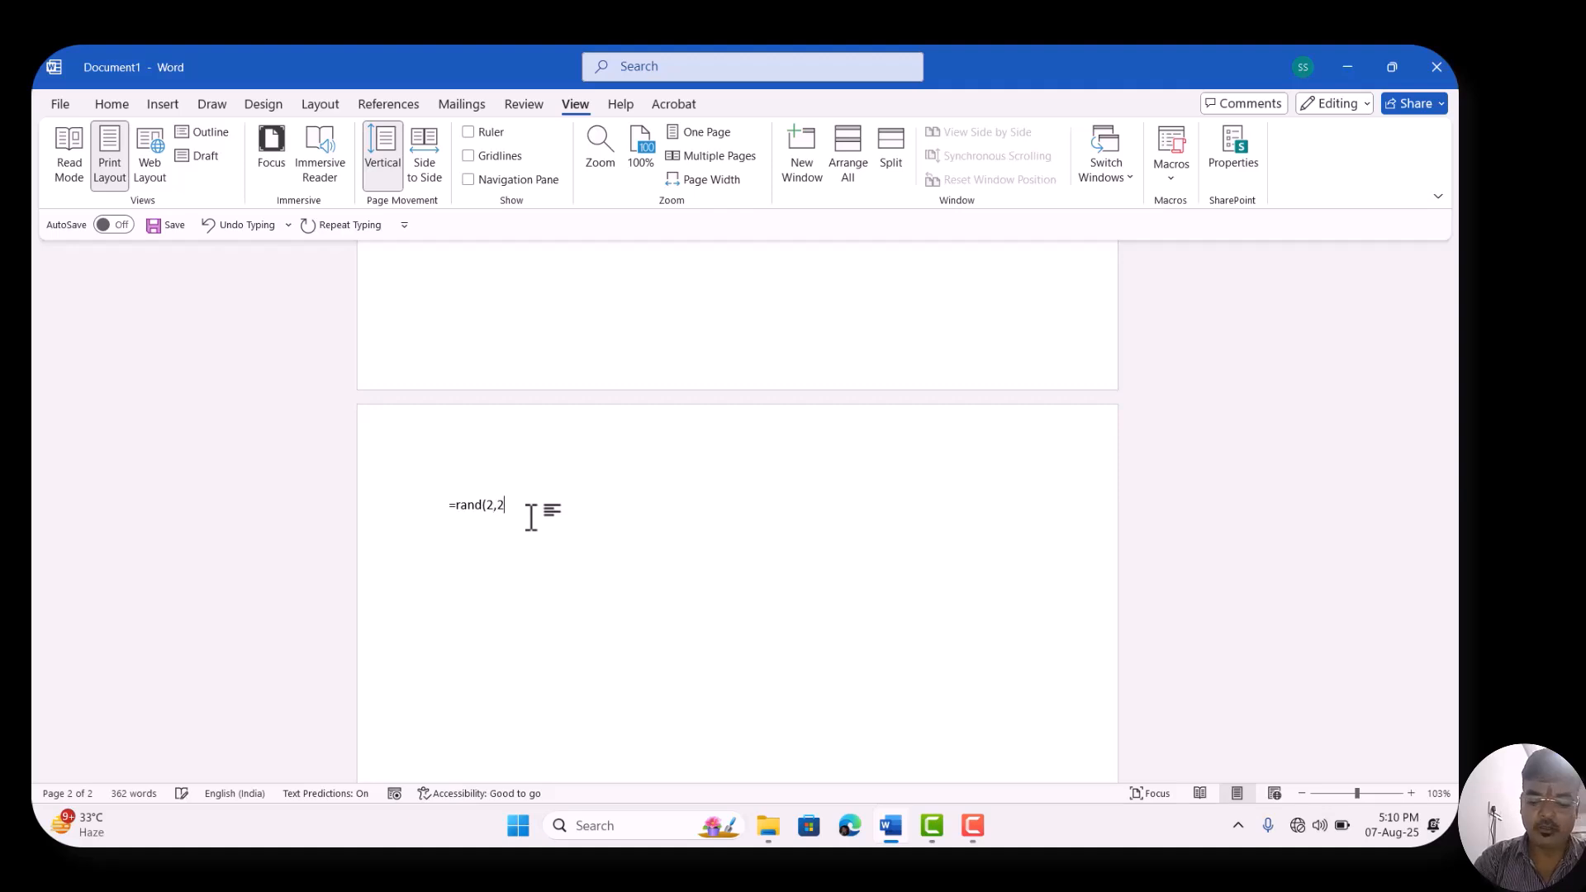
{"action": "type", "text": ")"}
{"action": "key", "text": "Return"}
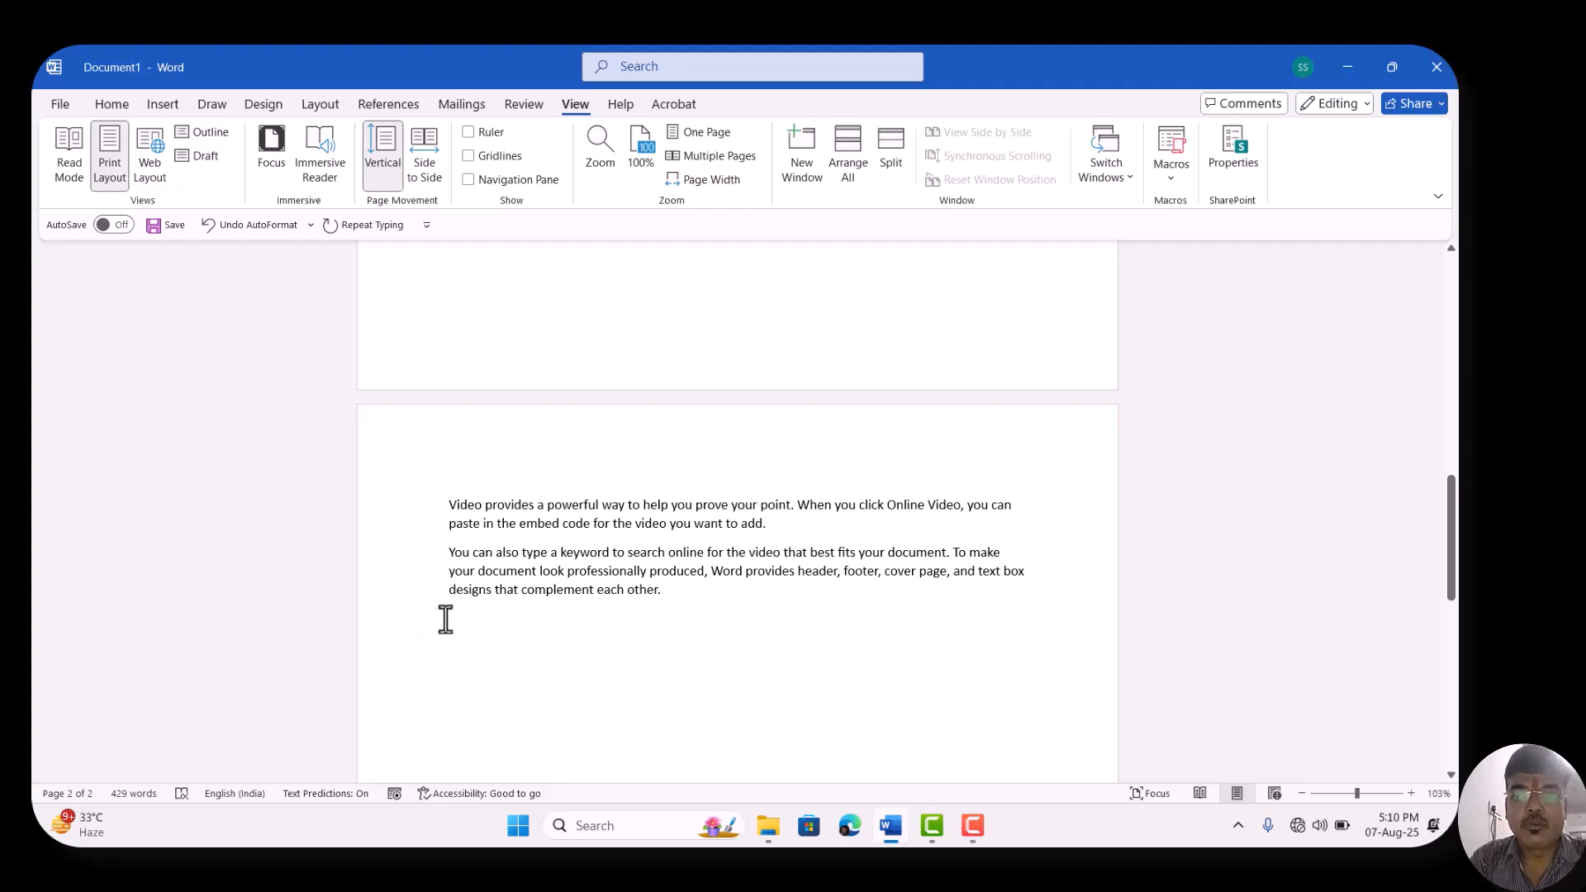
- Start recording Macro6, stored in All Documents (Normal.dotm), and assign it the keyboard shortcut Ctrl+Shift+G
{"action": "left_click", "coordinate": [1172, 179]}
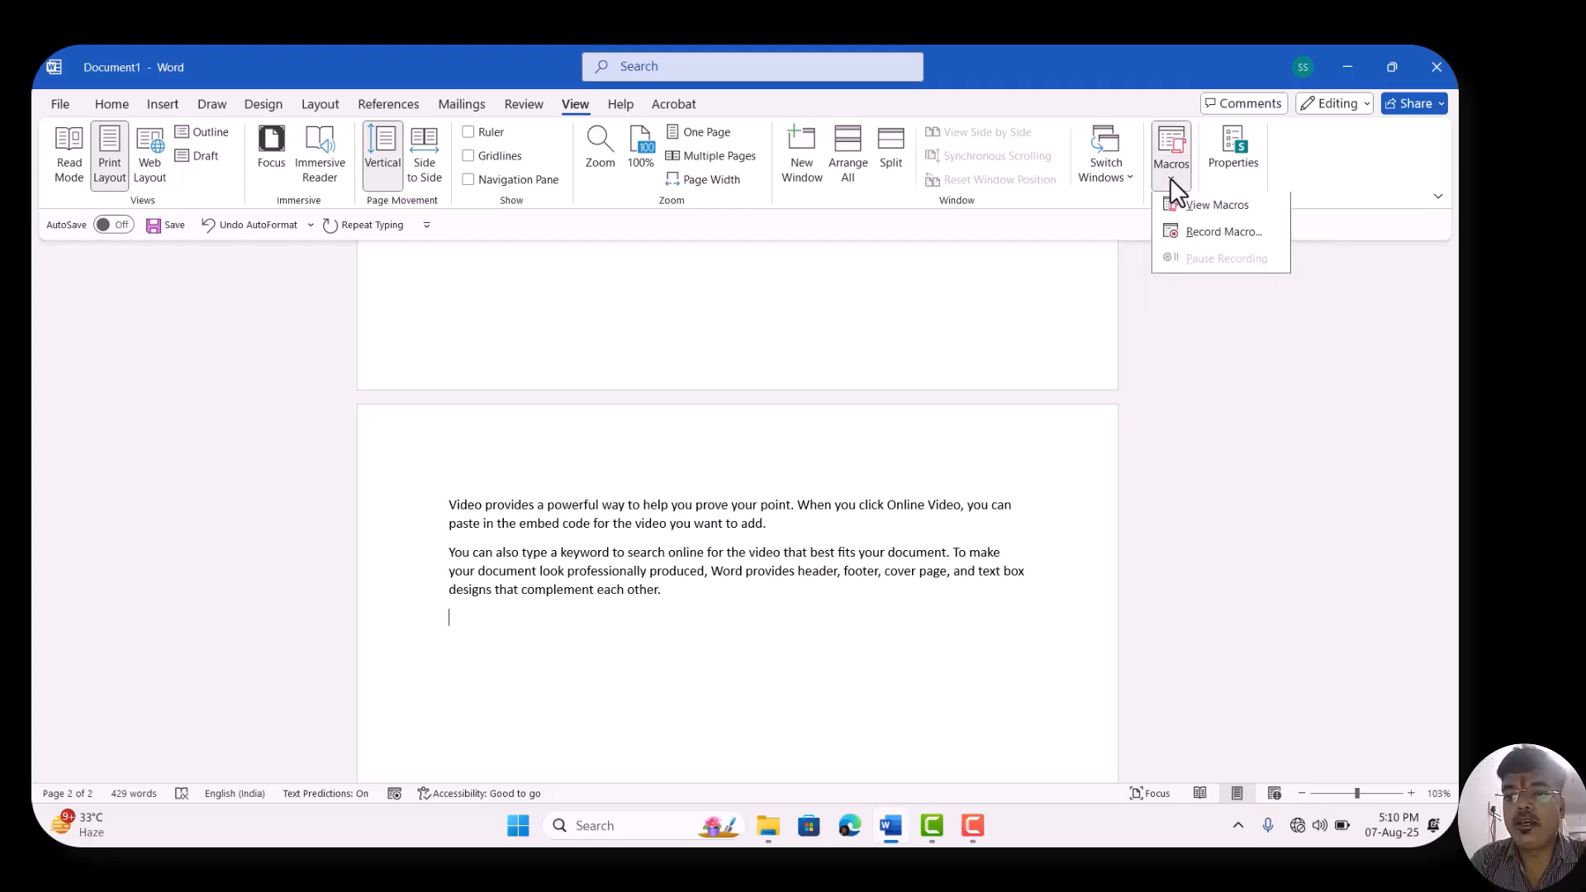
{"action": "left_click", "coordinate": [1212, 236]}
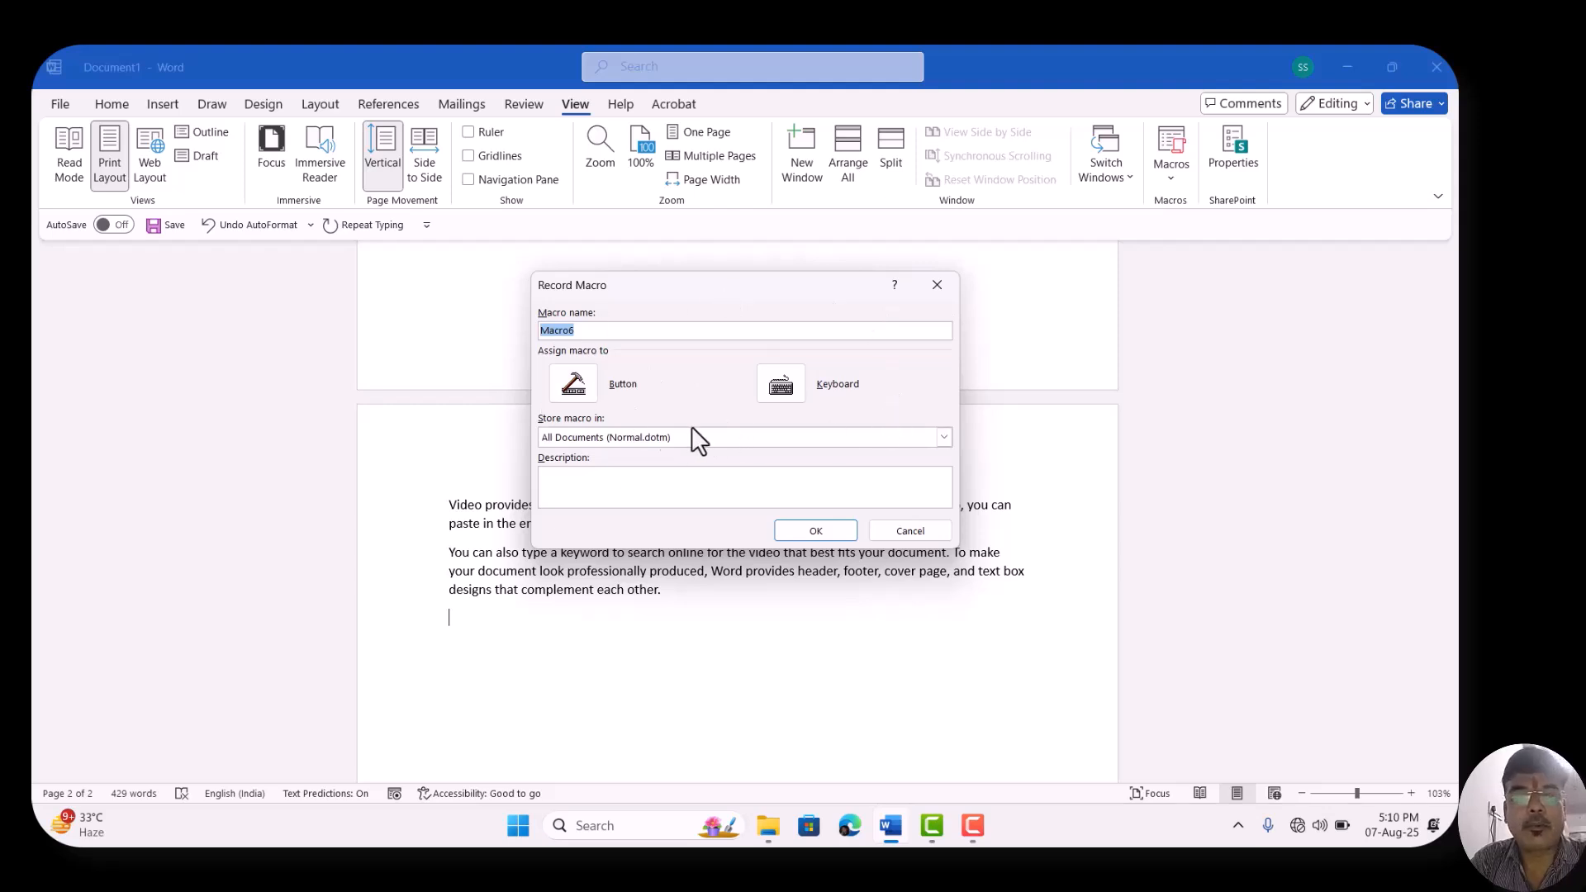
{"action": "left_click", "coordinate": [783, 384]}
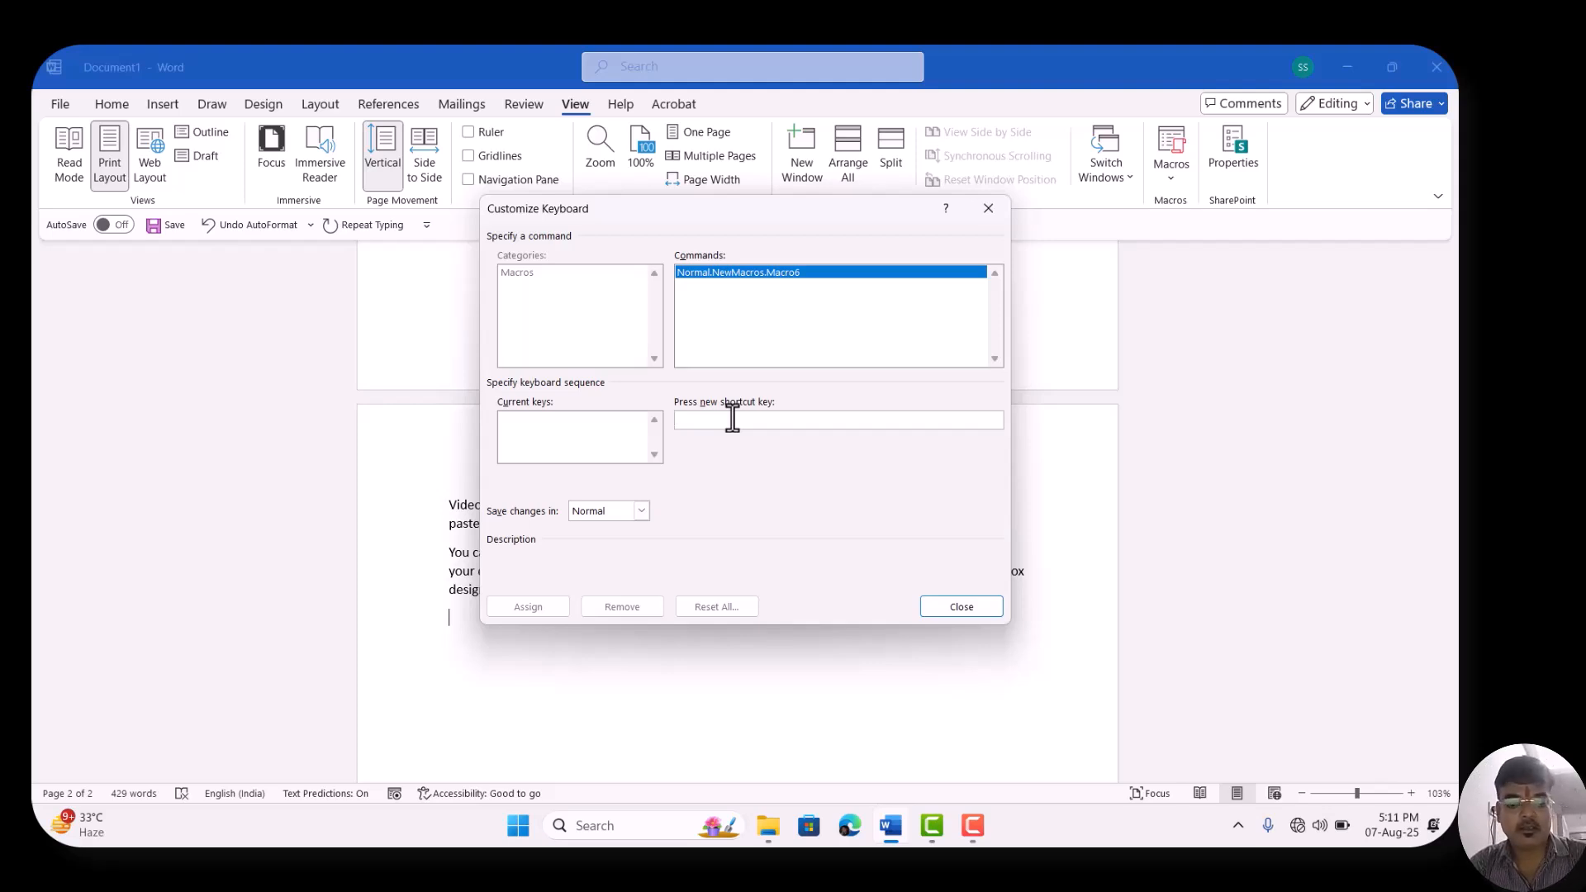
{"action": "key", "text": "ctrl+shift+g"}
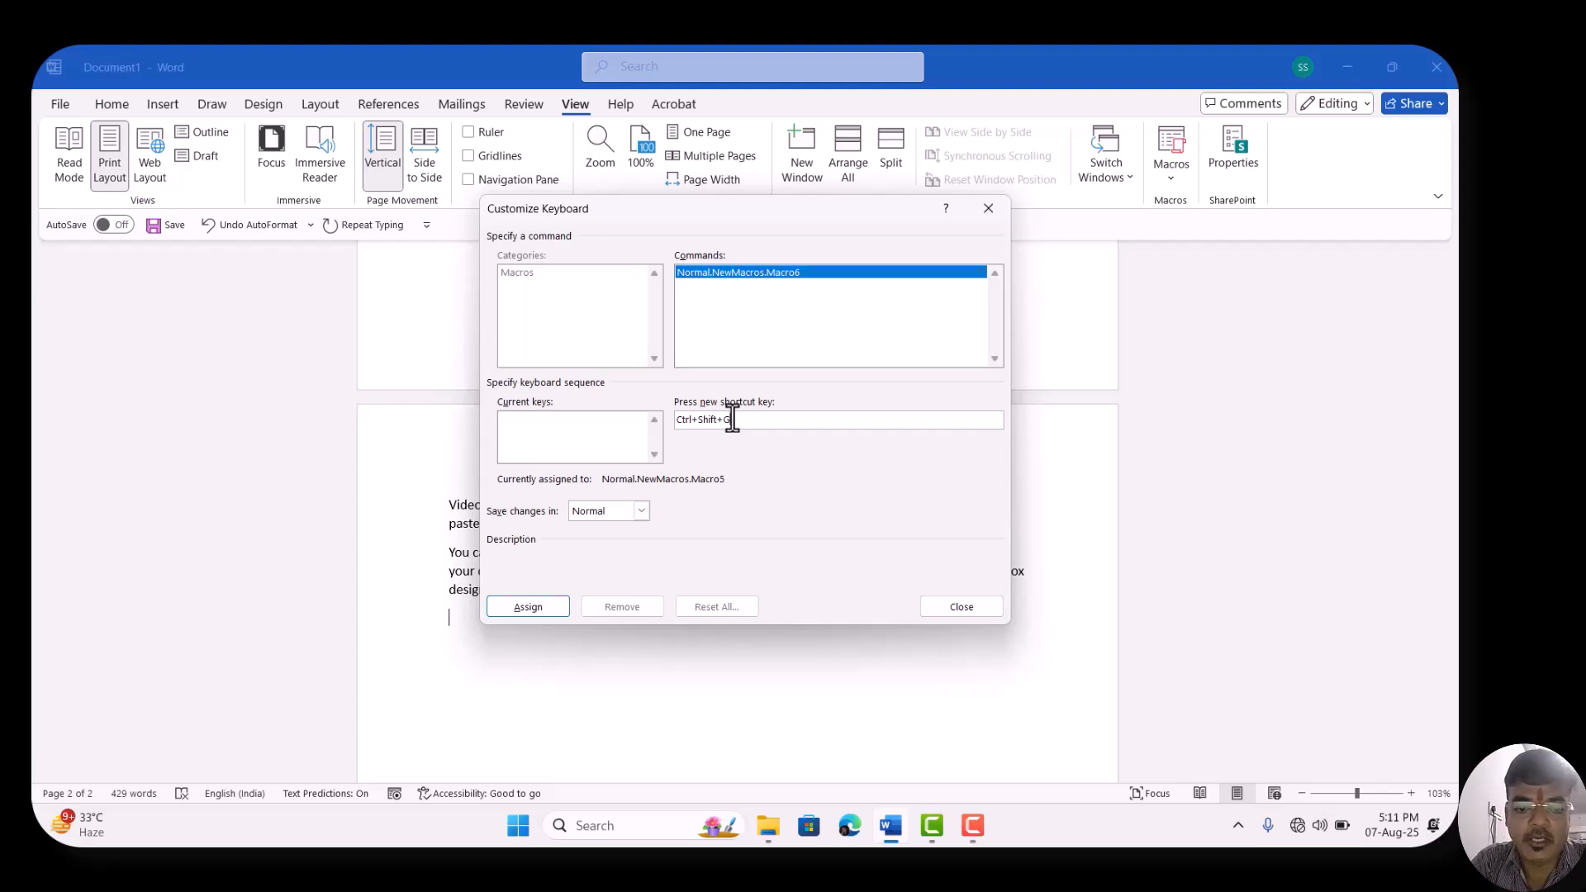
{"action": "left_click", "coordinate": [526, 608]}
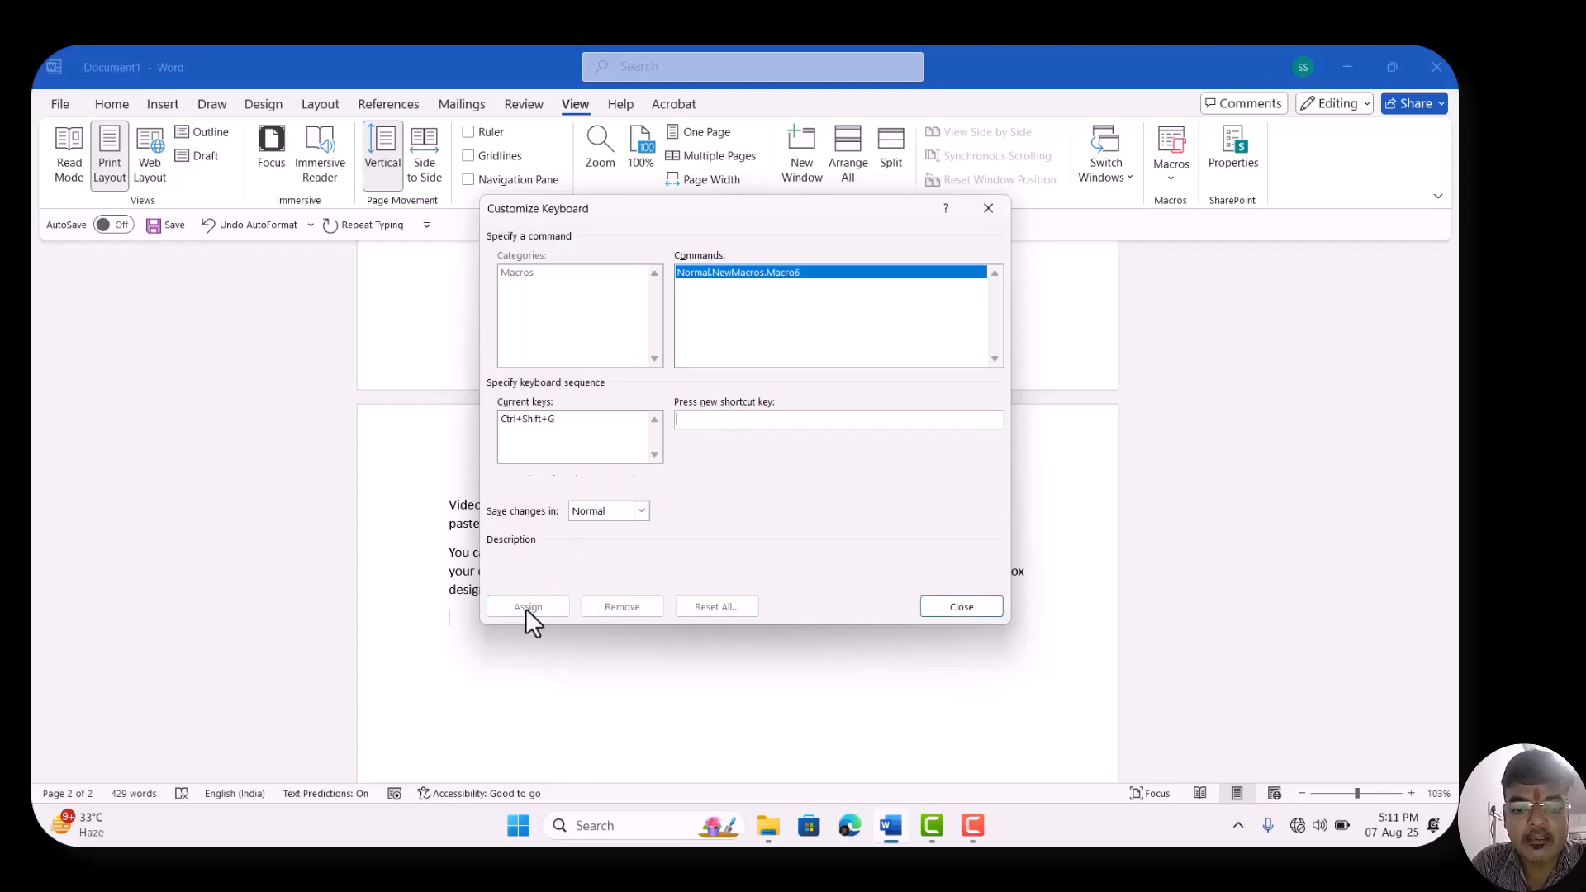
{"action": "left_click", "coordinate": [963, 607]}
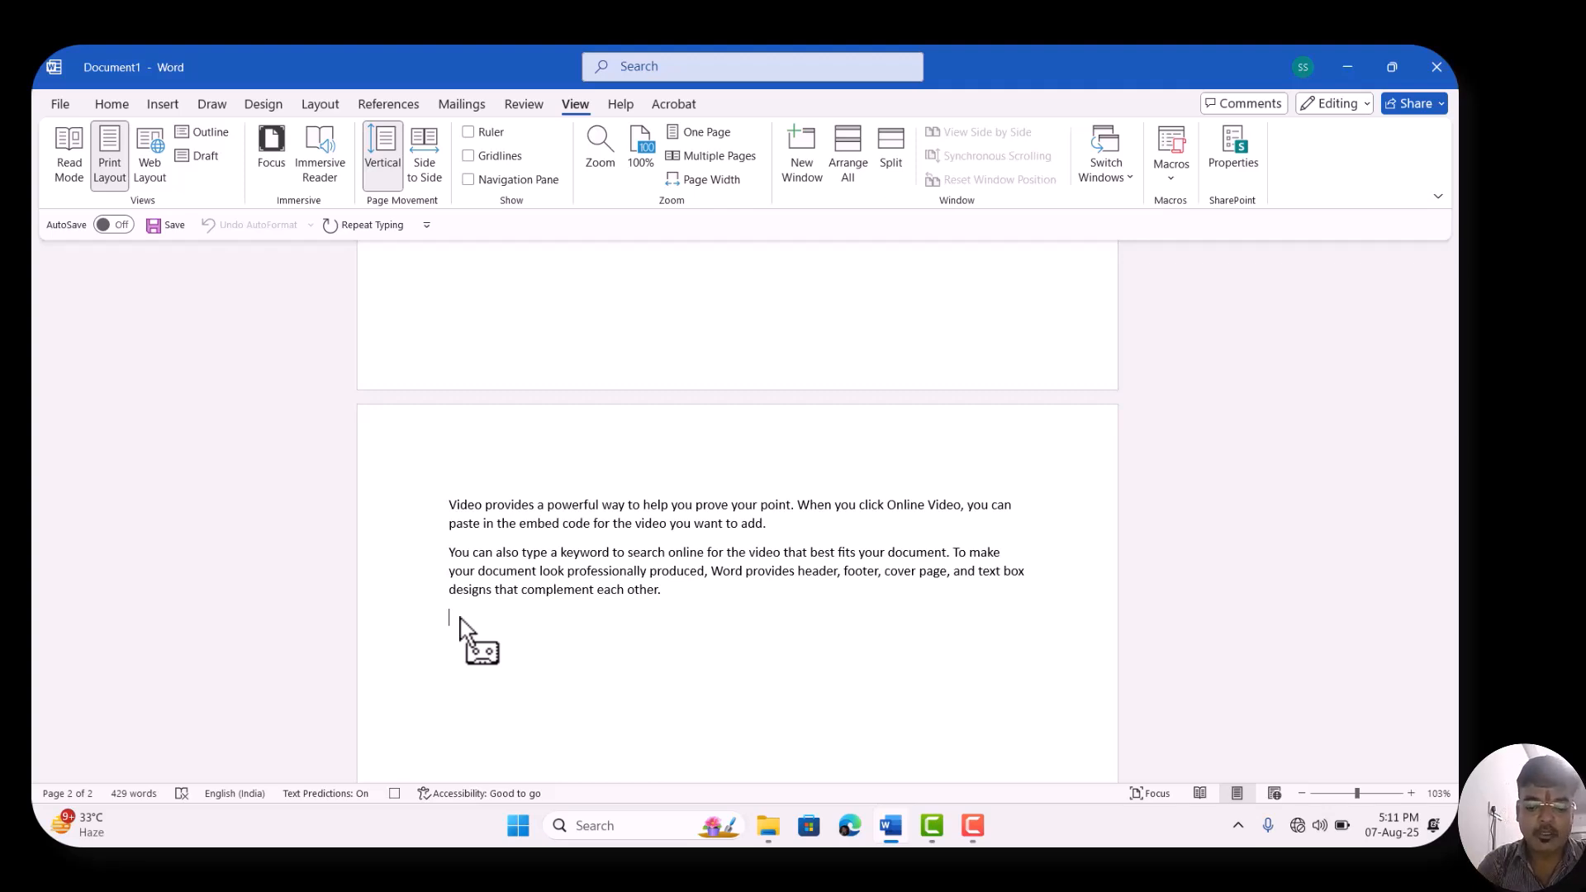
- Enter the line "input ______process___________output________________storage" below the sample text while the macro records
{"action": "type", "text": "inpu"}
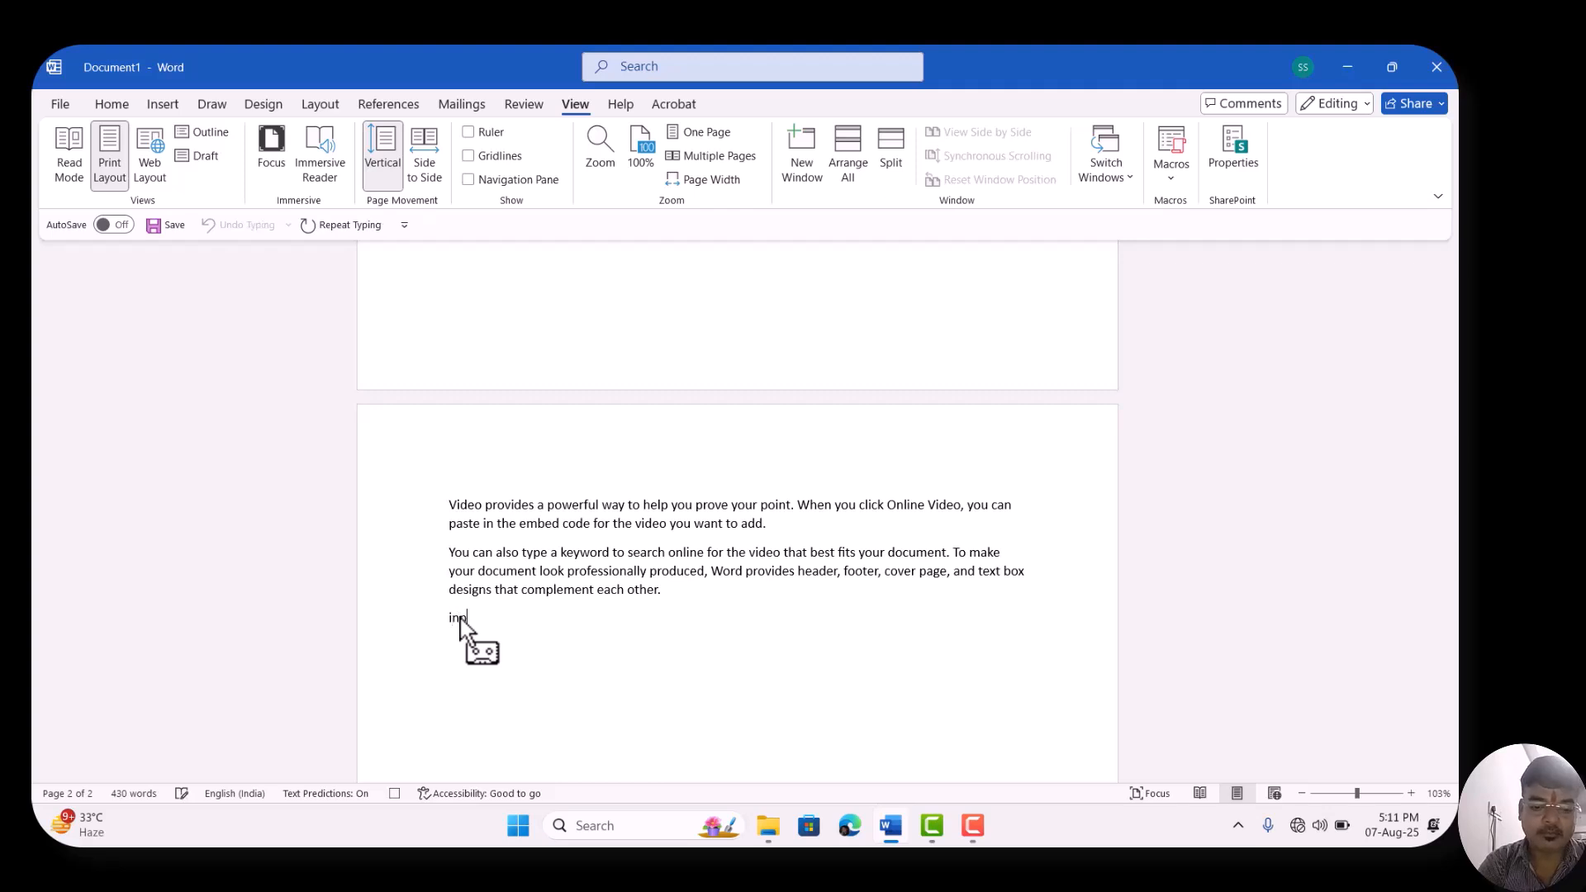
{"action": "type", "text": "t "}
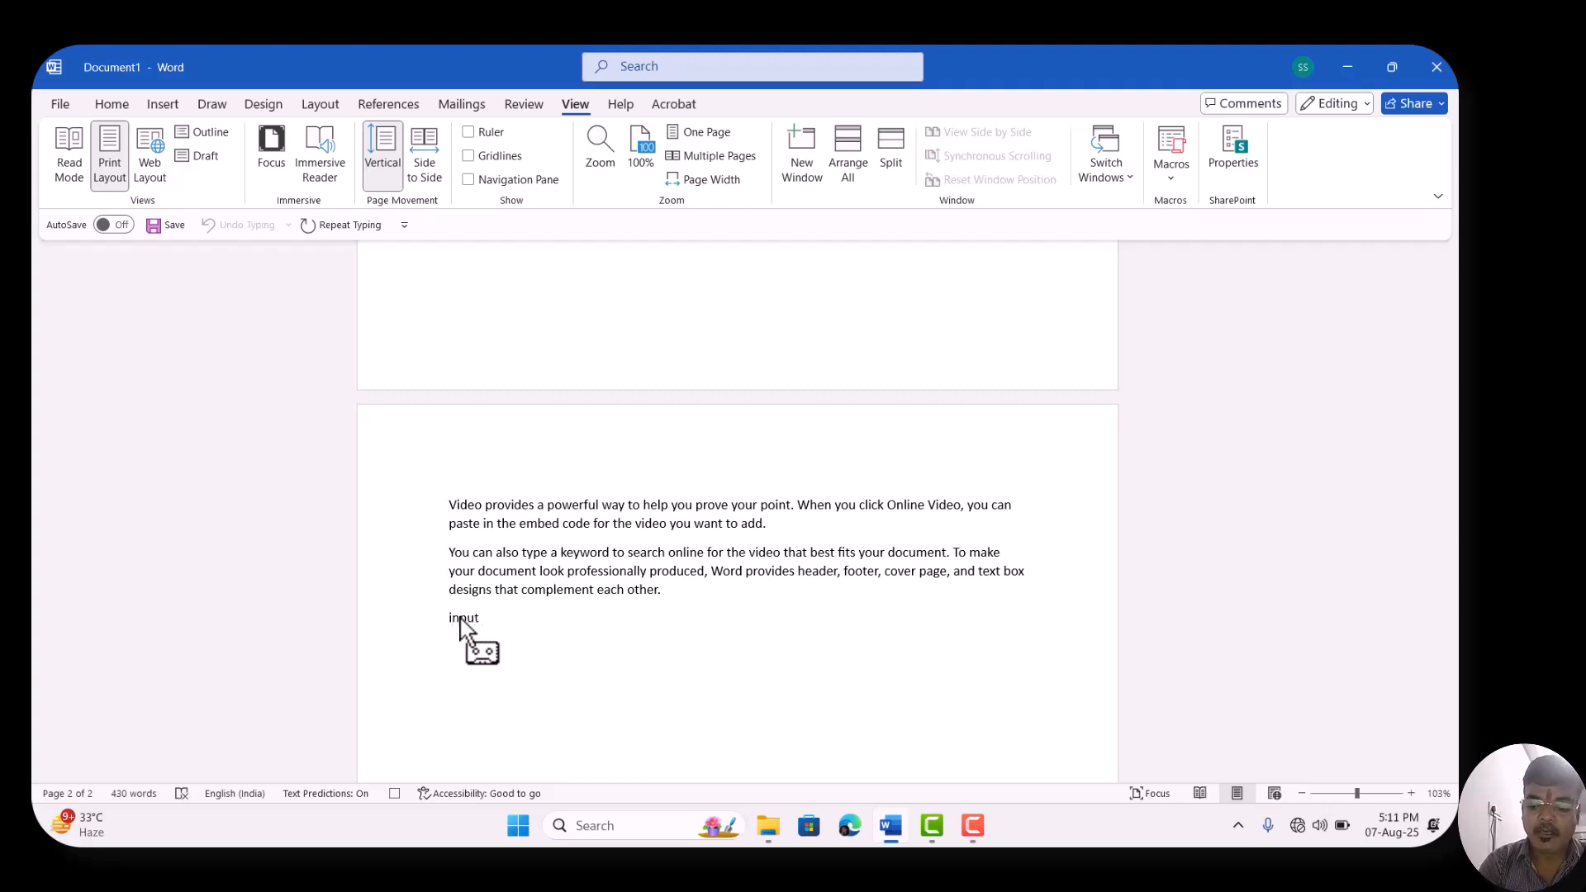
{"action": "type", "text": "______"}
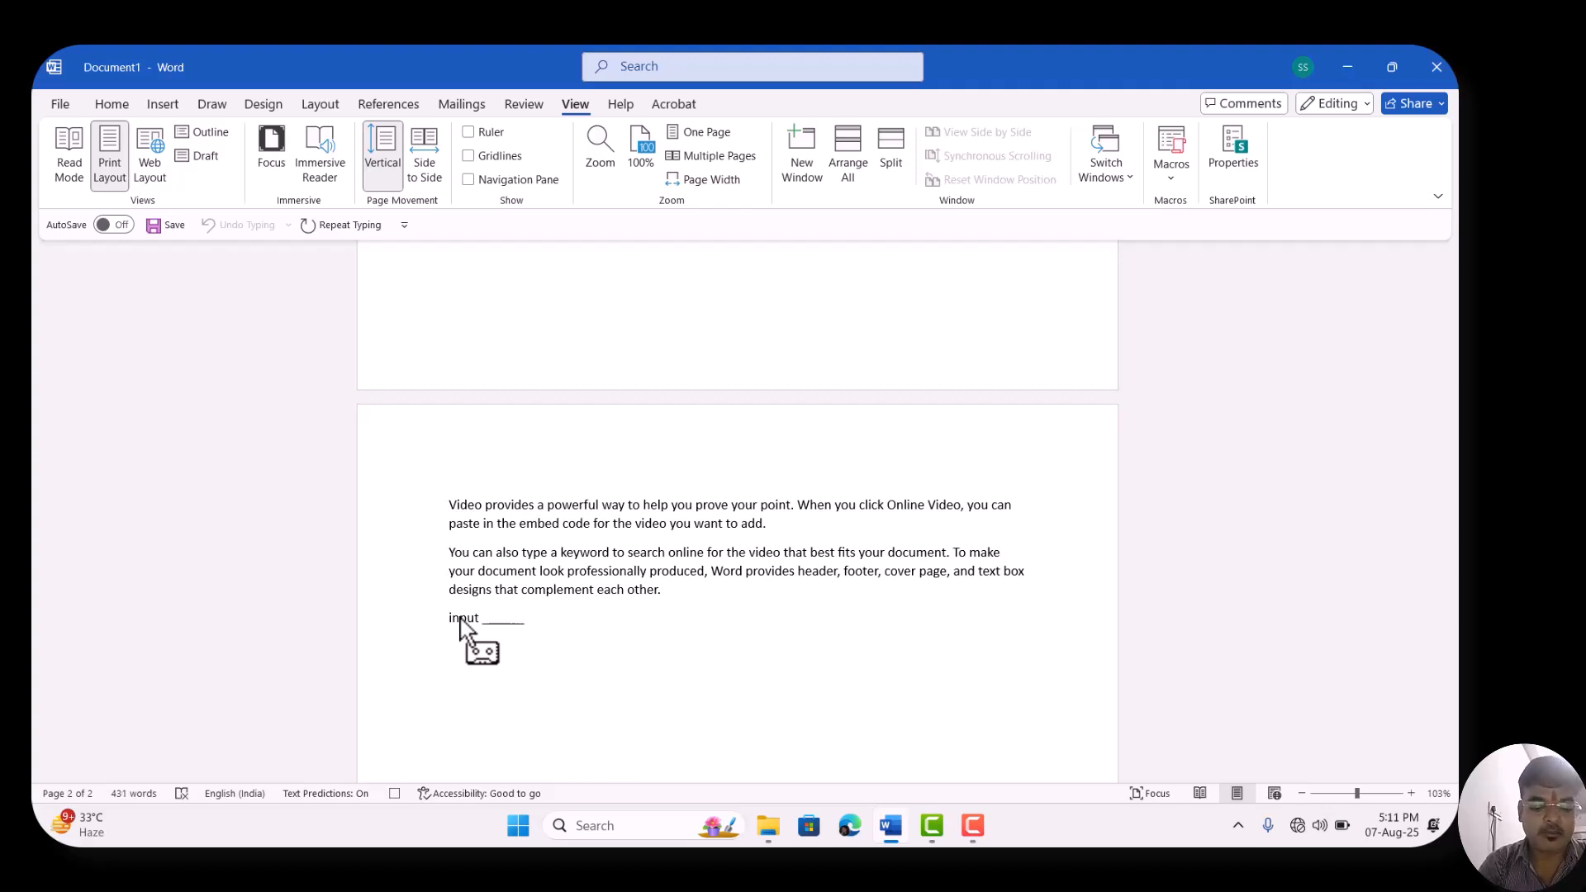
{"action": "type", "text": "process___________out"}
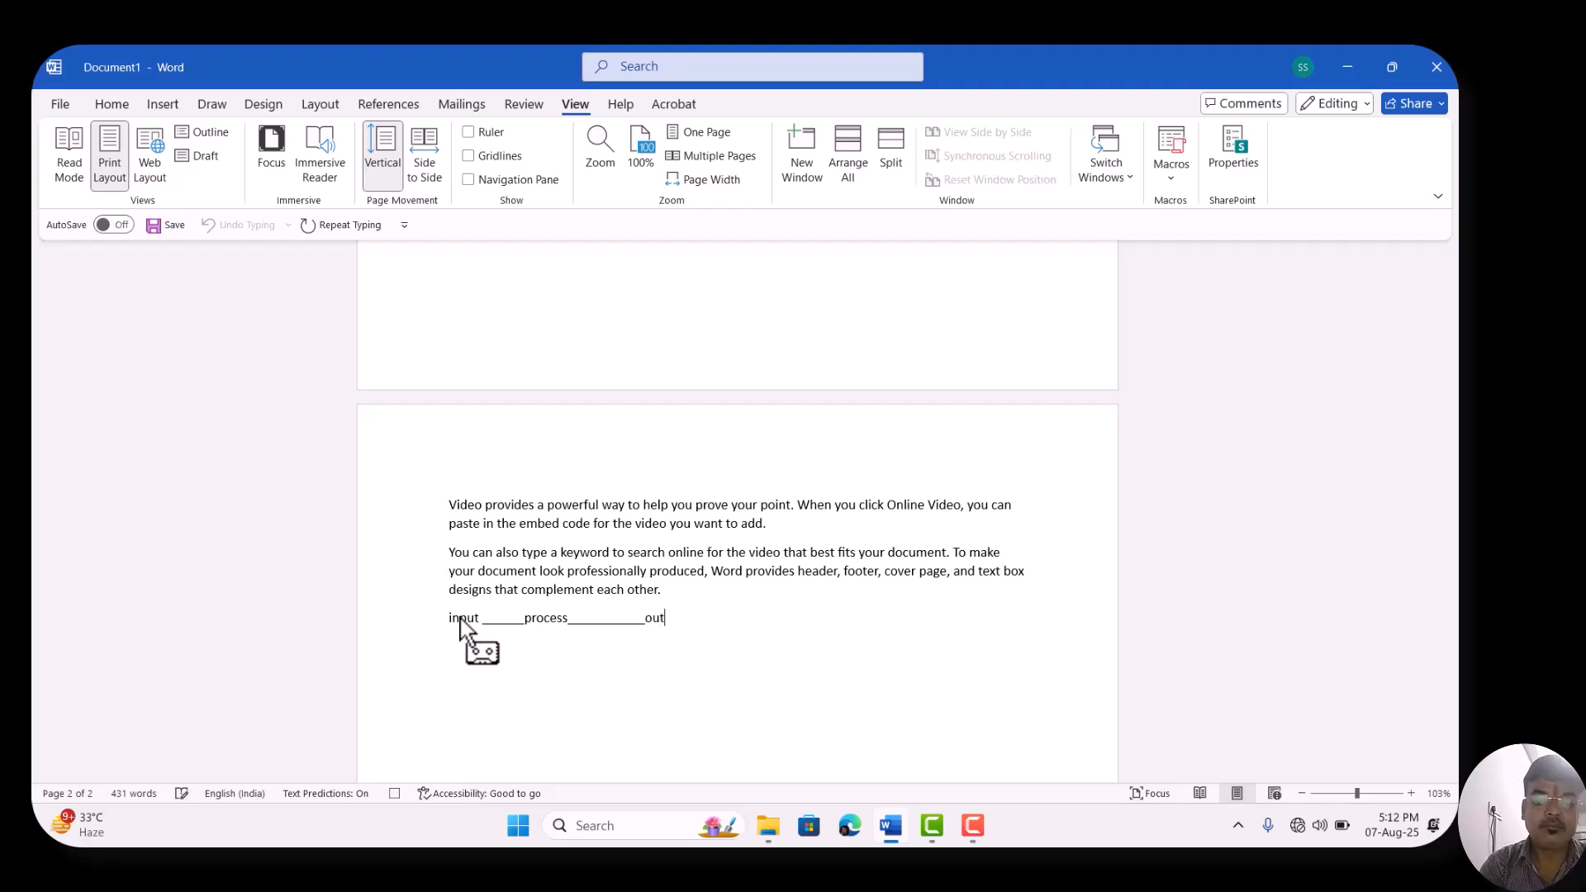
{"action": "type", "text": "put"}
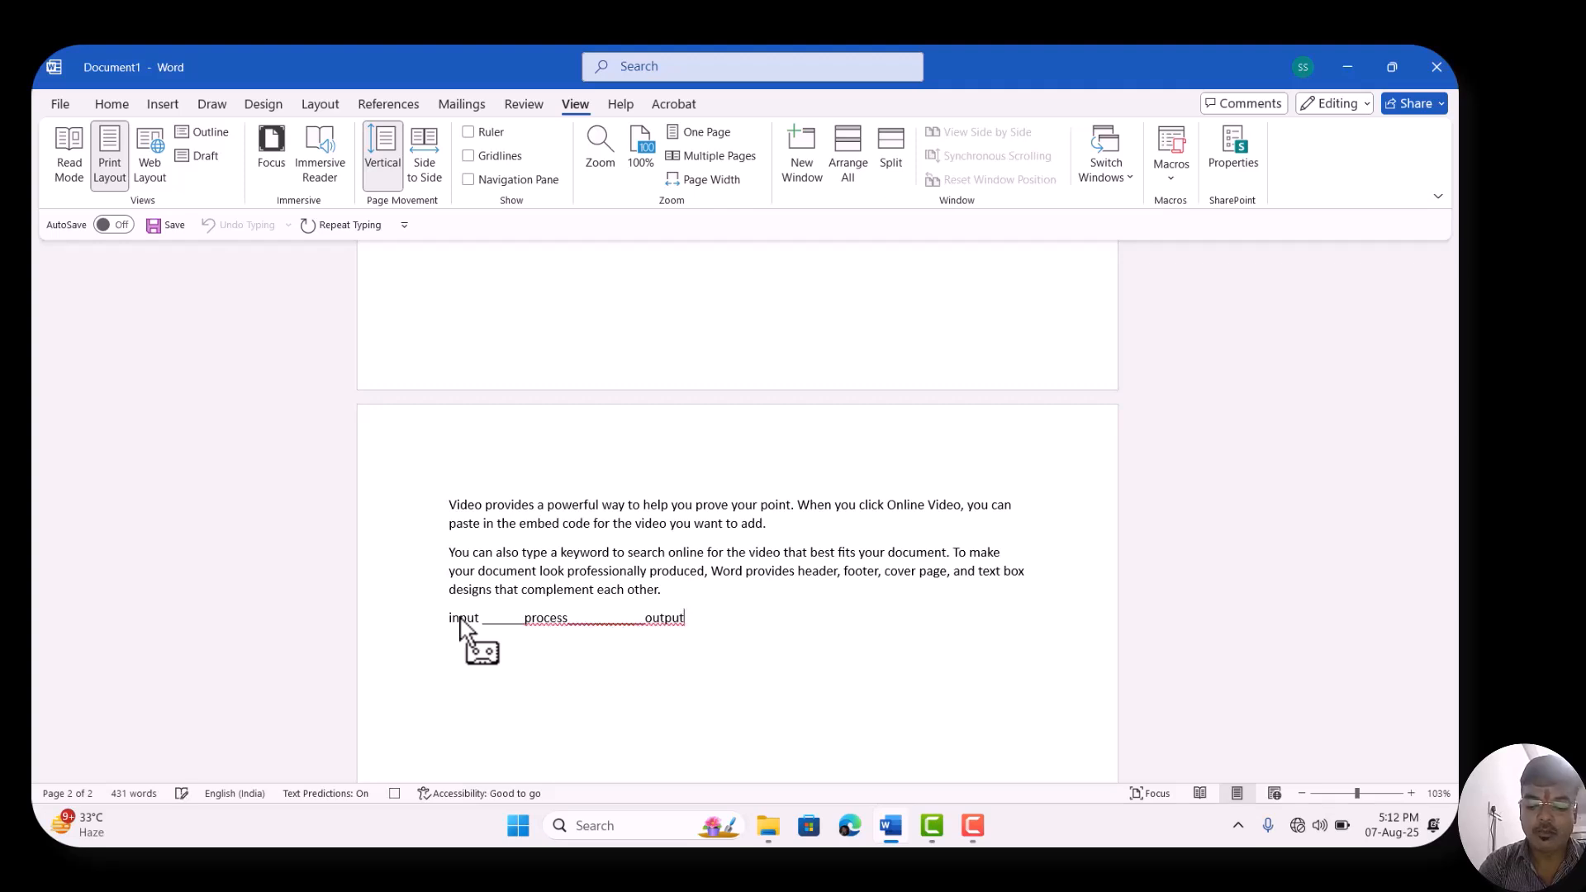
{"action": "type", "text": "________________"}
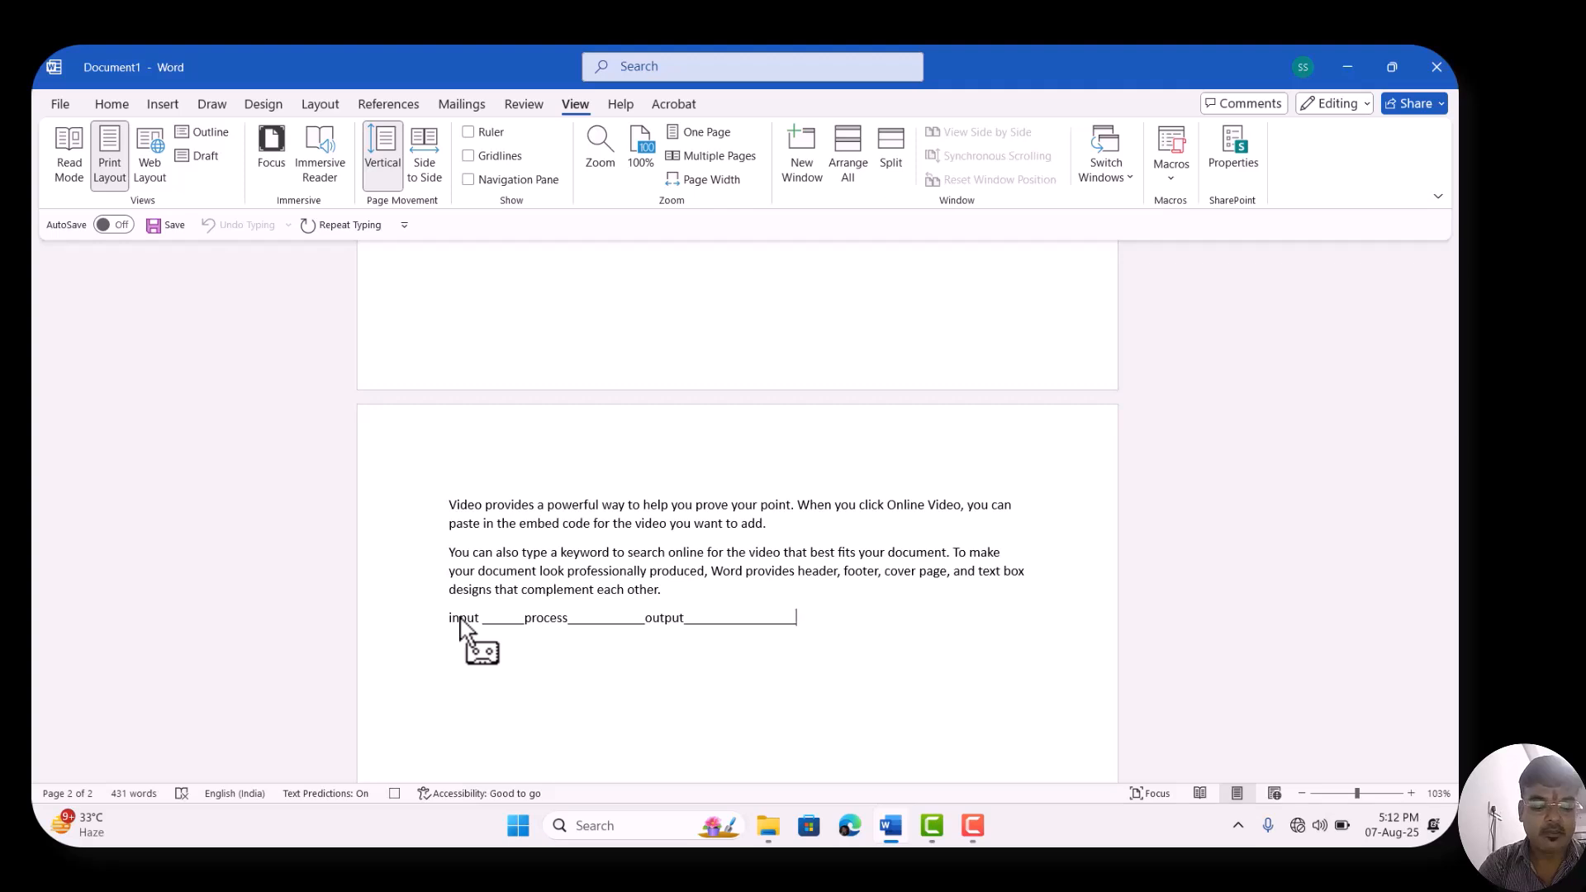
{"action": "type", "text": "sto"}
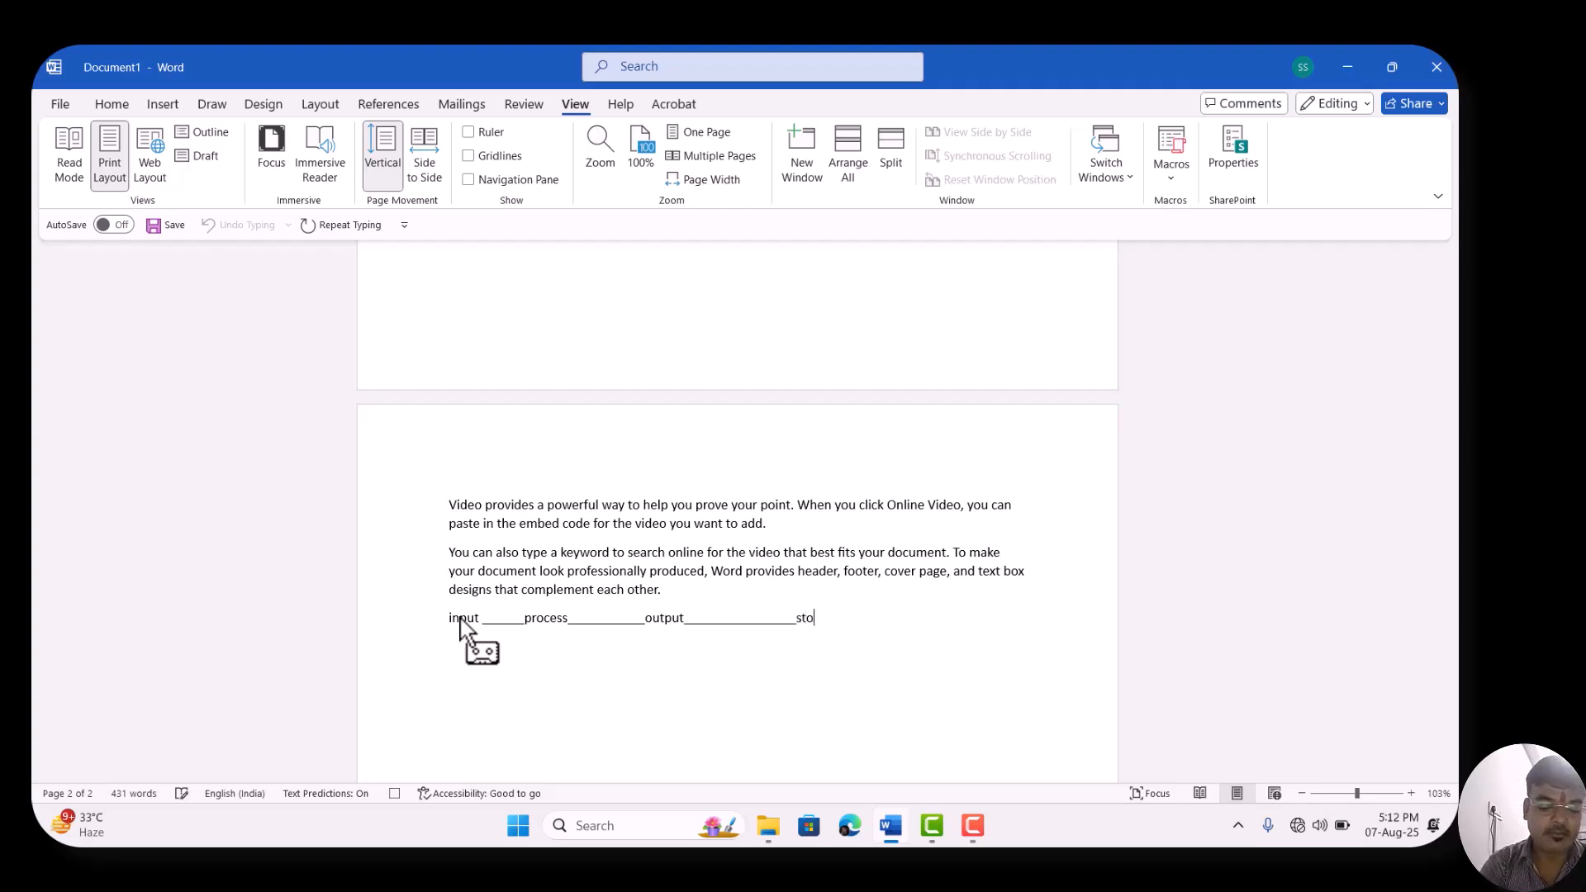
{"action": "type", "text": "rage"}
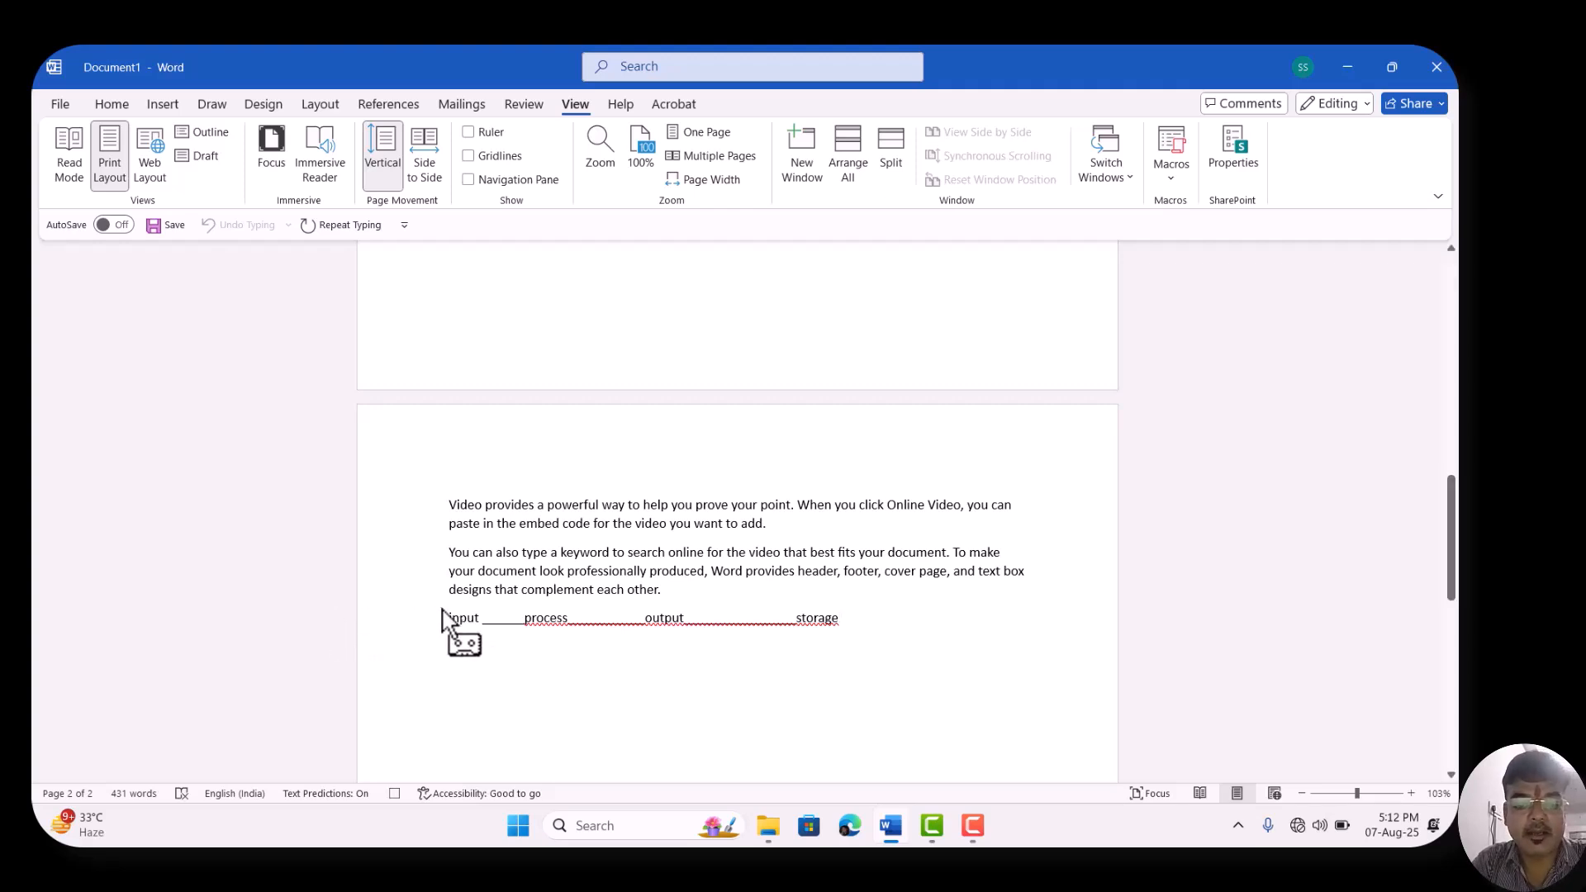
- Stop recording the macro and place the cursor at the end of the input–storage line
{"action": "mouse_move", "coordinate": [448, 613]}
{"action": "left_mouse_down"}
{"action": "mouse_move", "coordinate": [498, 615]}
{"action": "mouse_move", "coordinate": [477, 613]}
{"action": "left_mouse_up"}
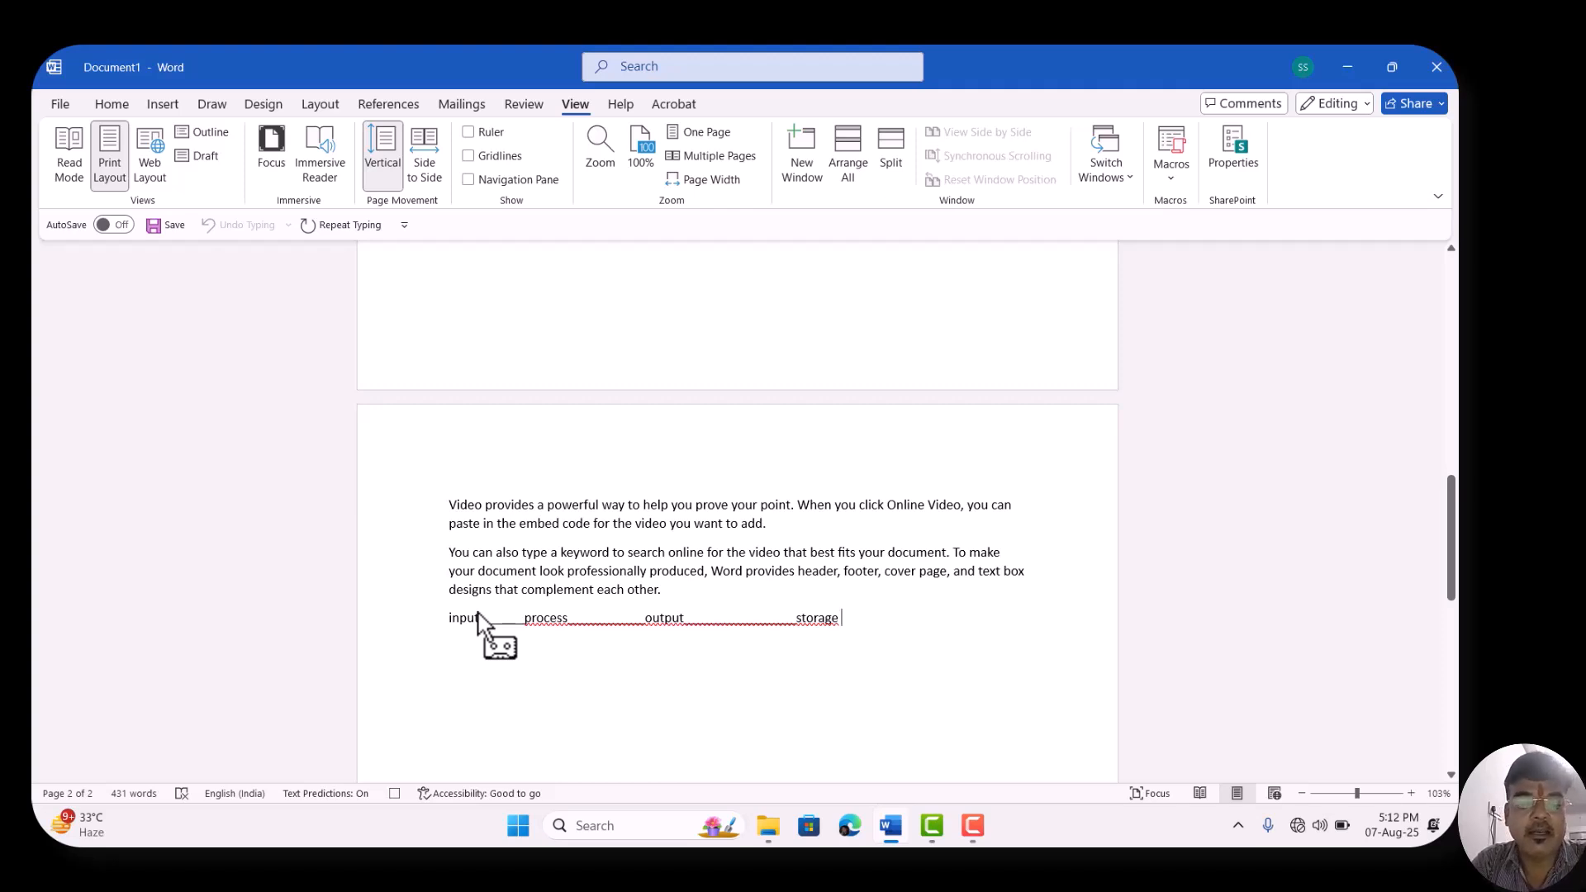
{"action": "left_click_drag", "start_coordinate": [479, 622], "coordinate": [1177, 338]}
{"action": "left_click", "coordinate": [1173, 172]}
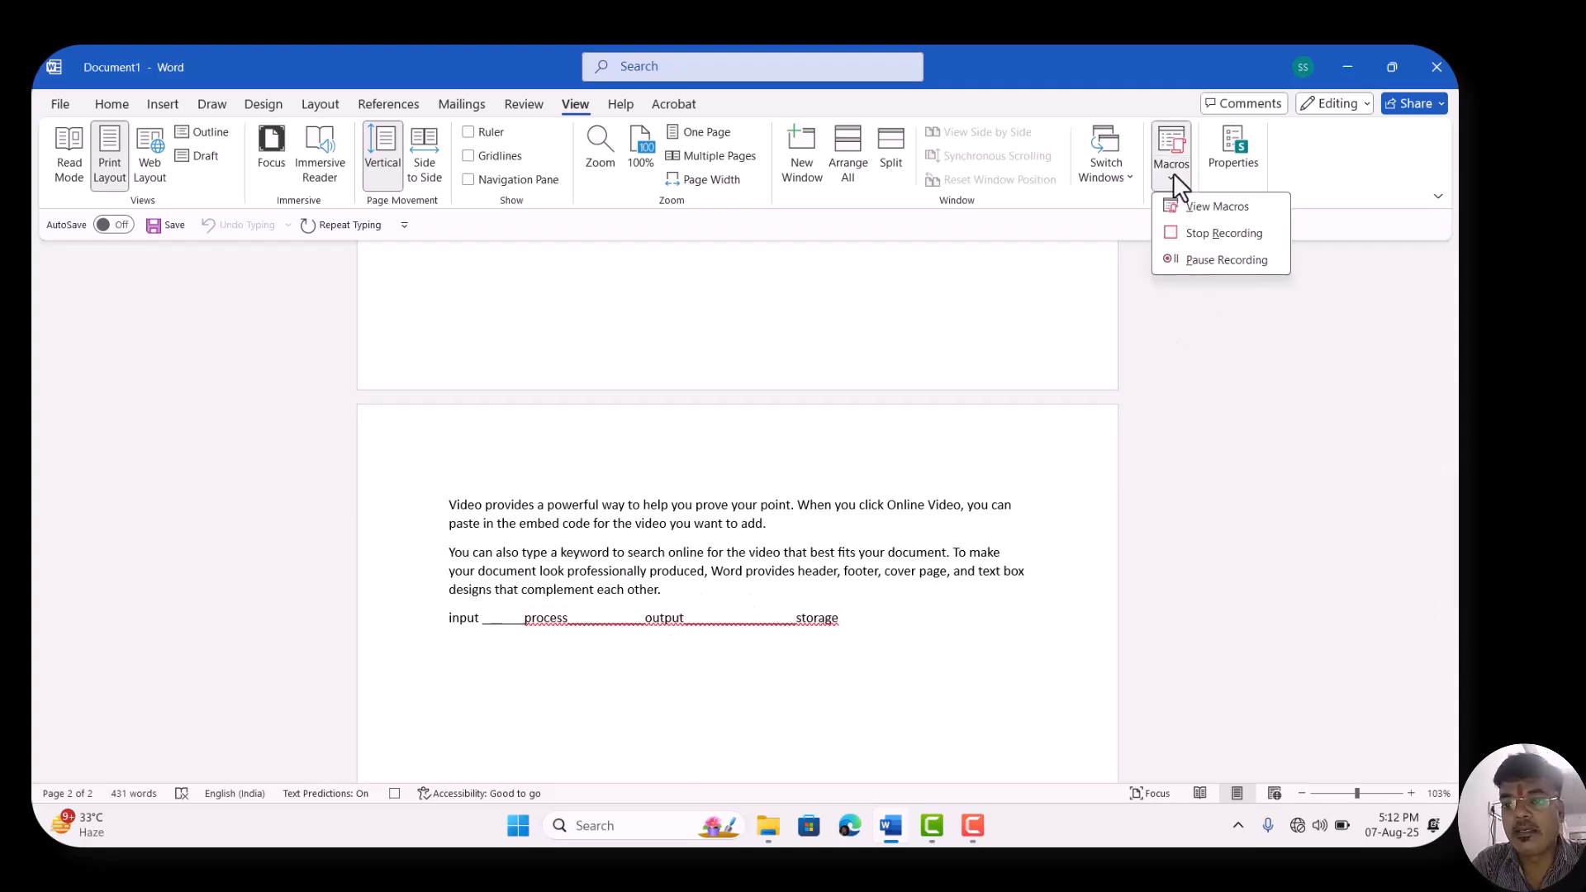
{"action": "left_click", "coordinate": [1215, 239]}
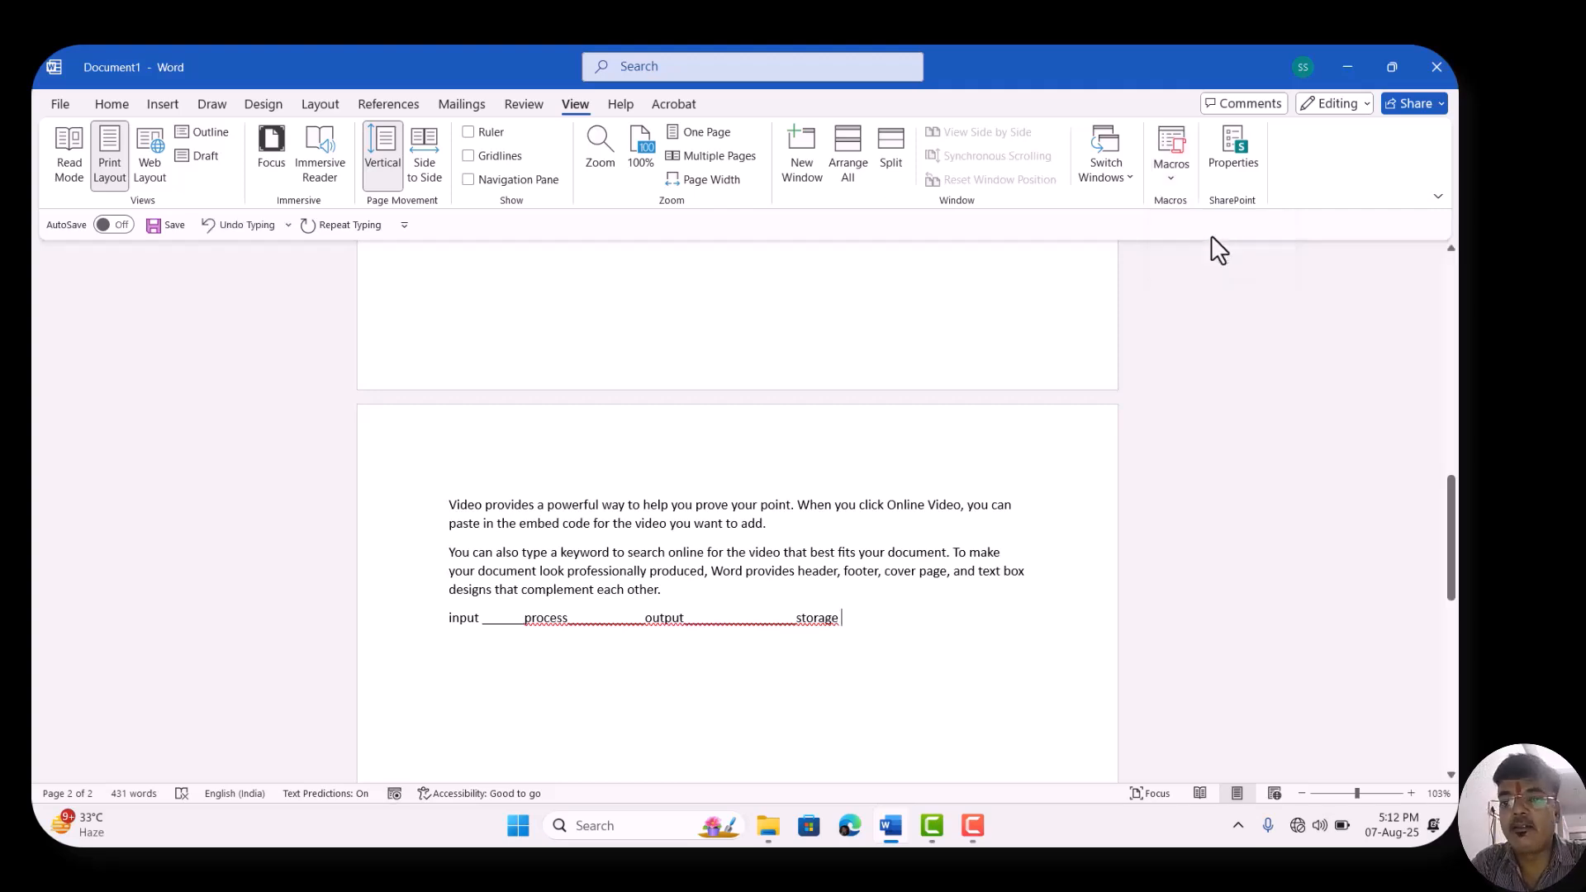
{"action": "left_click", "coordinate": [856, 619]}
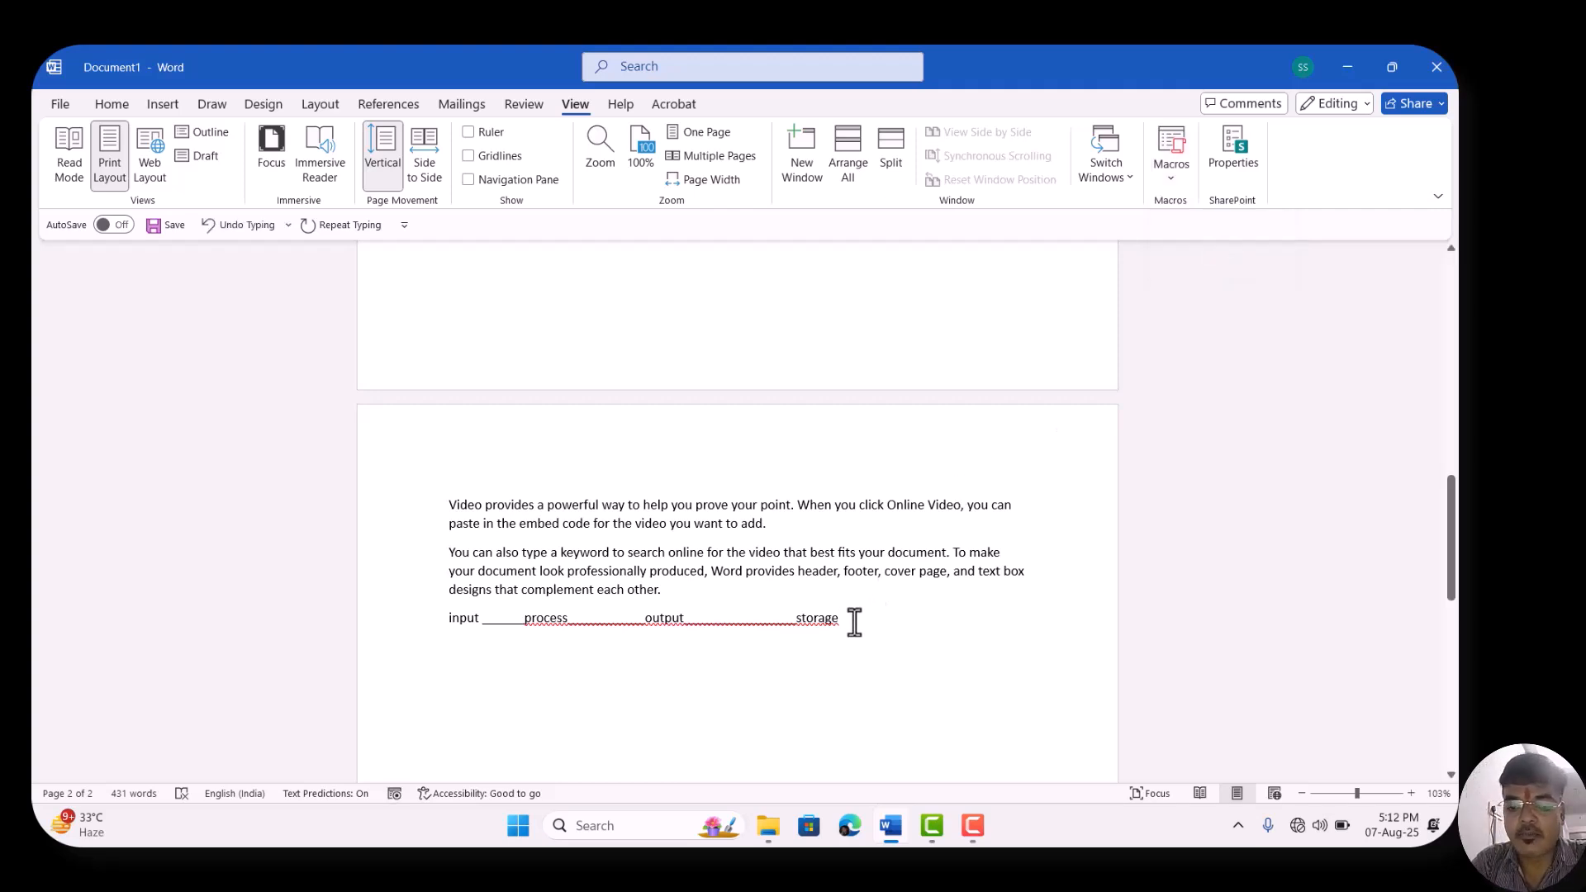
{"action": "scroll", "coordinate": [754, 670], "scroll_direction": "down", "scroll_amount": 7}
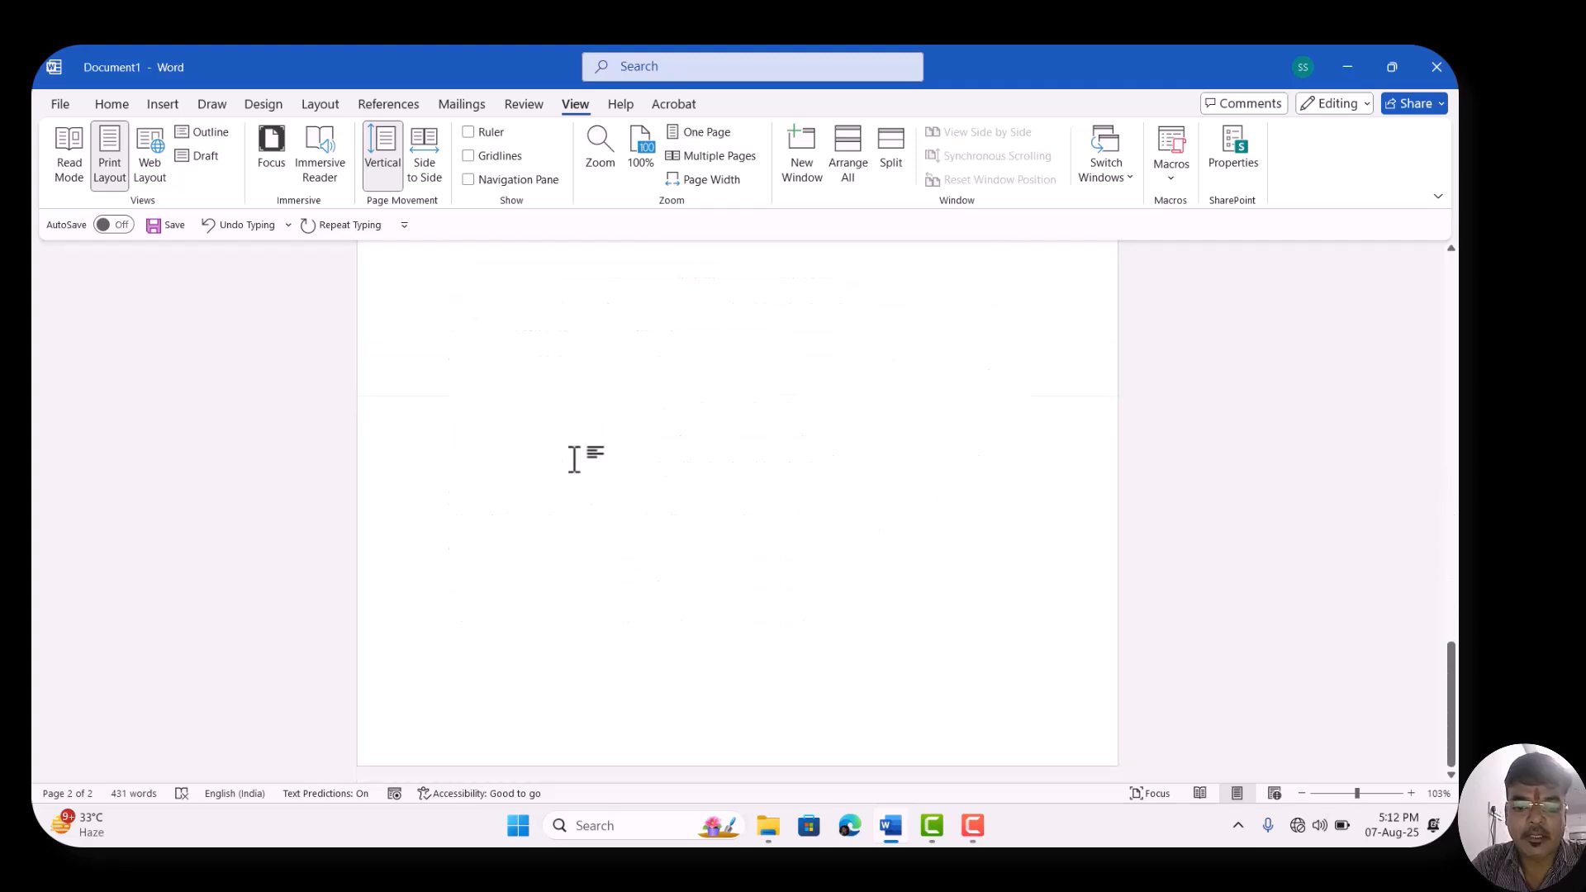
- Add blank lines below the input–storage line until the cursor sits near the start of a new third page
{"action": "scroll", "coordinate": [572, 464], "scroll_direction": "up", "scroll_amount": 5}
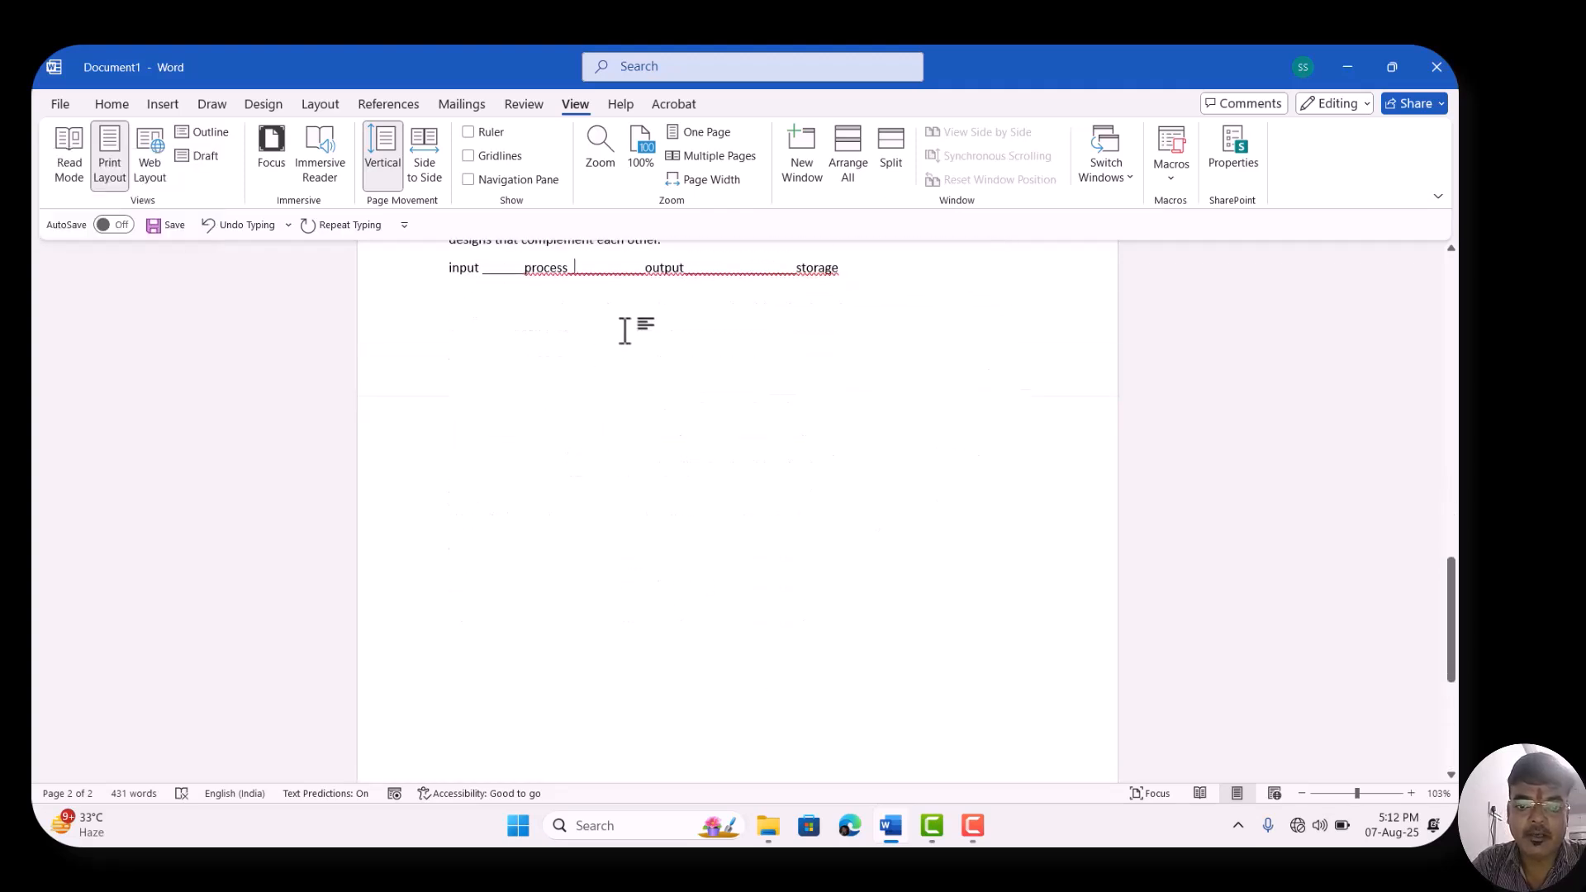
{"action": "key", "text": "Return"}
{"action": "key", "text": "Return"}
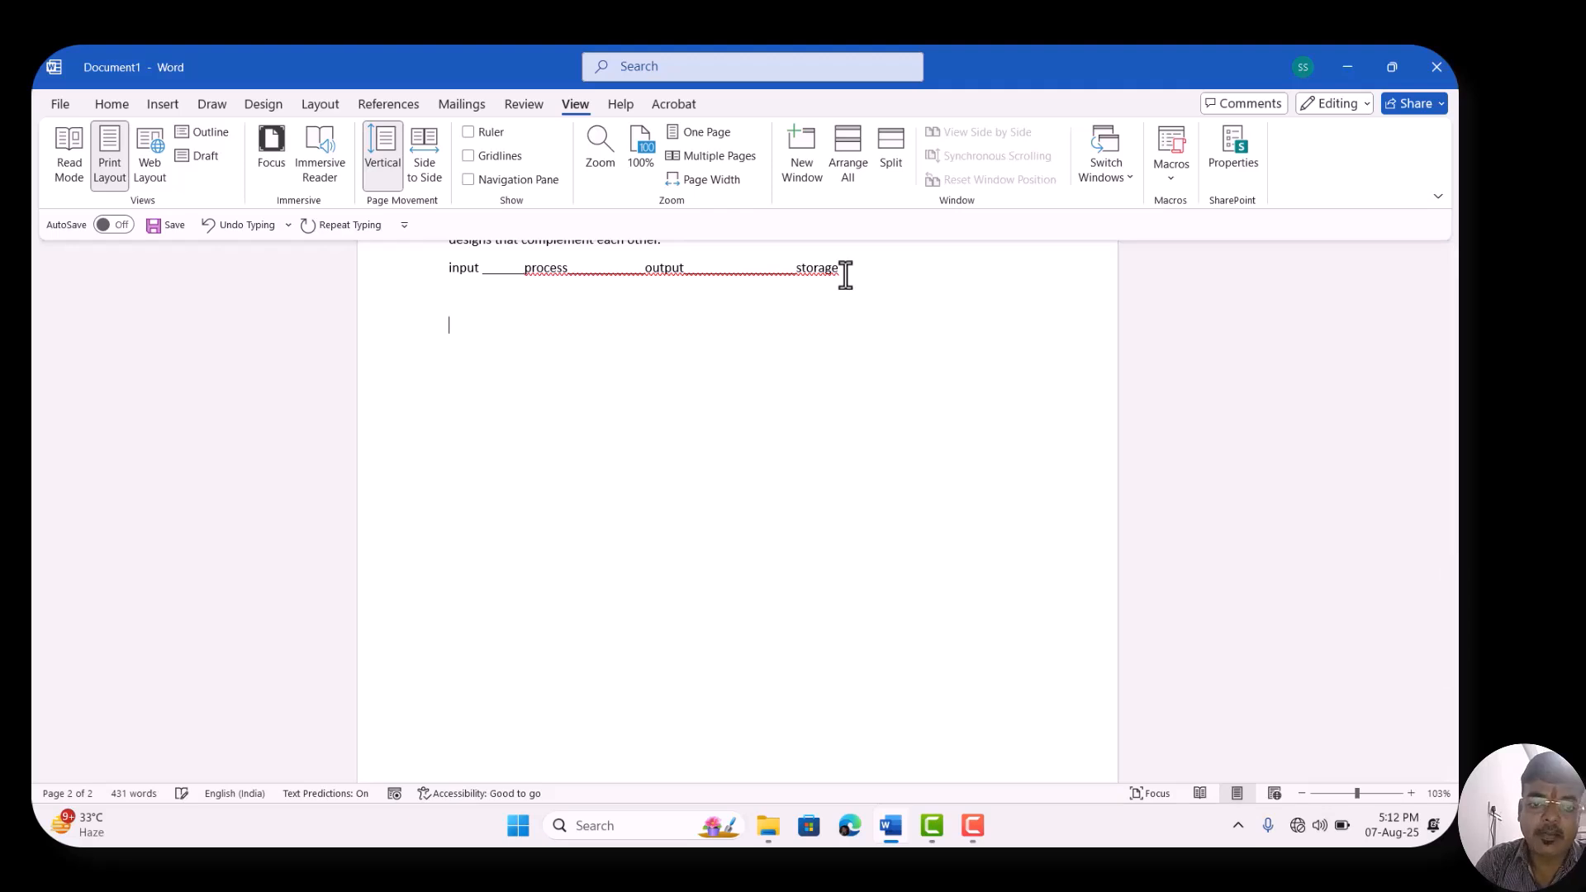
{"action": "key", "text": "Return"}
{"action": "key", "text": "Return"}
{"action": "key", "text": "Return"}
{"action": "key", "text": "Return"}
{"action": "key", "text": "Return"}
{"action": "key", "text": "Return"}
{"action": "key", "text": "Return"}
{"action": "key", "text": "Return"}
{"action": "key", "text": "Return"}
{"action": "key", "text": "Return"}
{"action": "key", "text": "Return"}
{"action": "key", "text": "Return"}
{"action": "key", "text": "Return"}
{"action": "key", "text": "Return"}
{"action": "key", "text": "Return"}
{"action": "key", "text": "Return"}
{"action": "key", "text": "Return"}
{"action": "key", "text": "Return"}
{"action": "key", "text": "Return"}
{"action": "key", "text": "Return"}
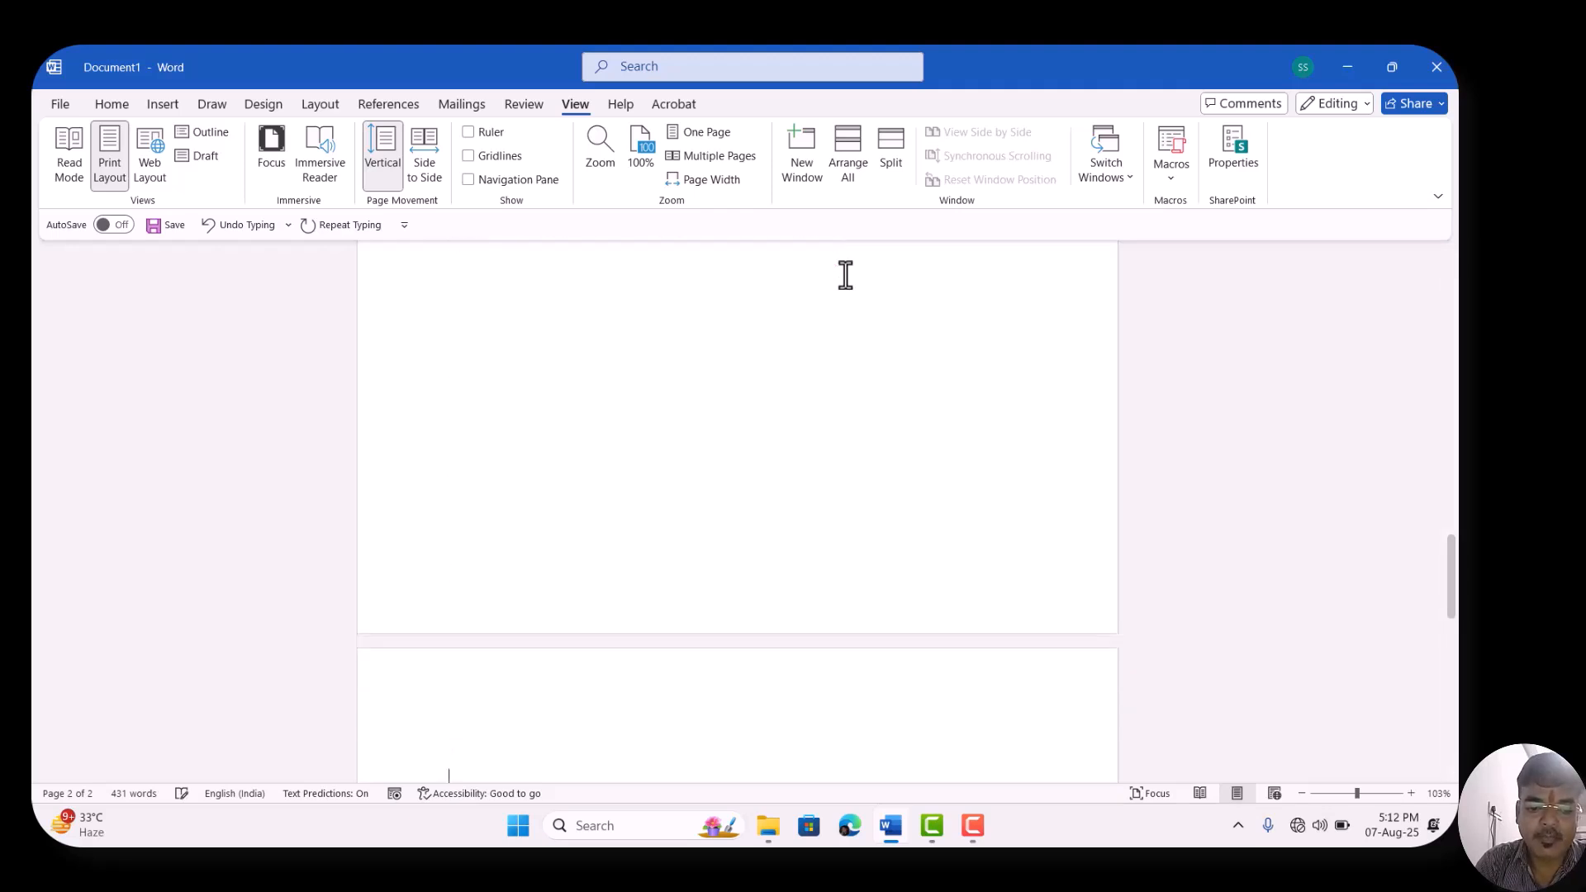
{"action": "key", "text": "Return"}
{"action": "key", "text": "Return"}
{"action": "key", "text": "Return"}
{"action": "key", "text": "Return"}
{"action": "key", "text": "Return"}
{"action": "key", "text": "Return"}
{"action": "key", "text": "Return"}
{"action": "key", "text": "Return"}
{"action": "key", "text": "Return"}
{"action": "key", "text": "Return"}
{"action": "key", "text": "Return"}
{"action": "key", "text": "Return"}
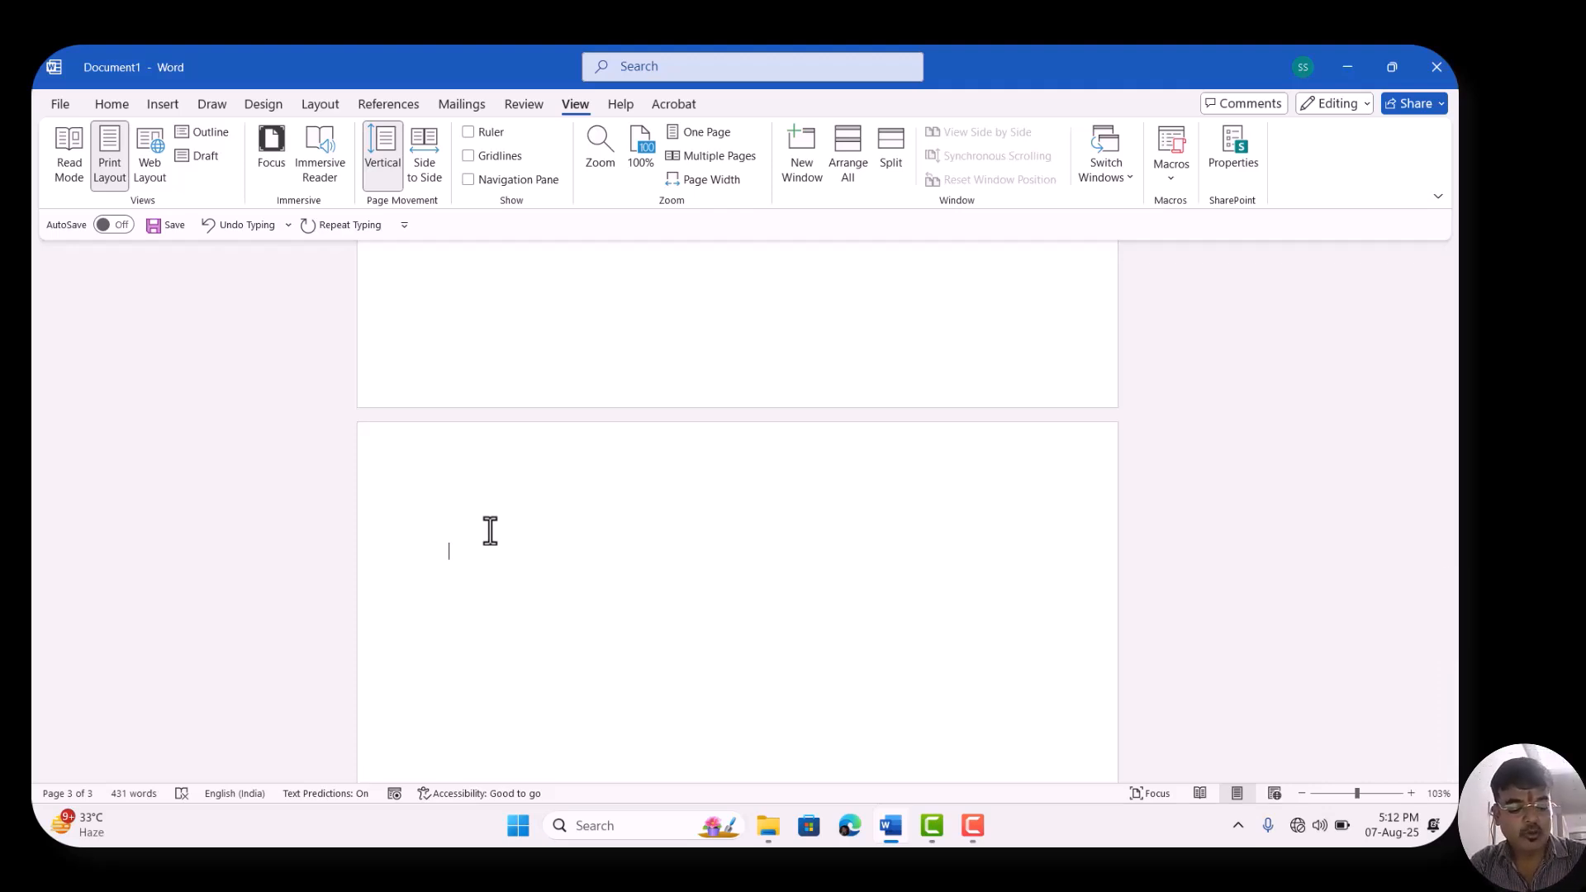
- Run the recorded Macro6 twice on the third page, inserting the input–process–output–storage text on two consecutive lines
{"action": "key", "text": "alt+F8"}
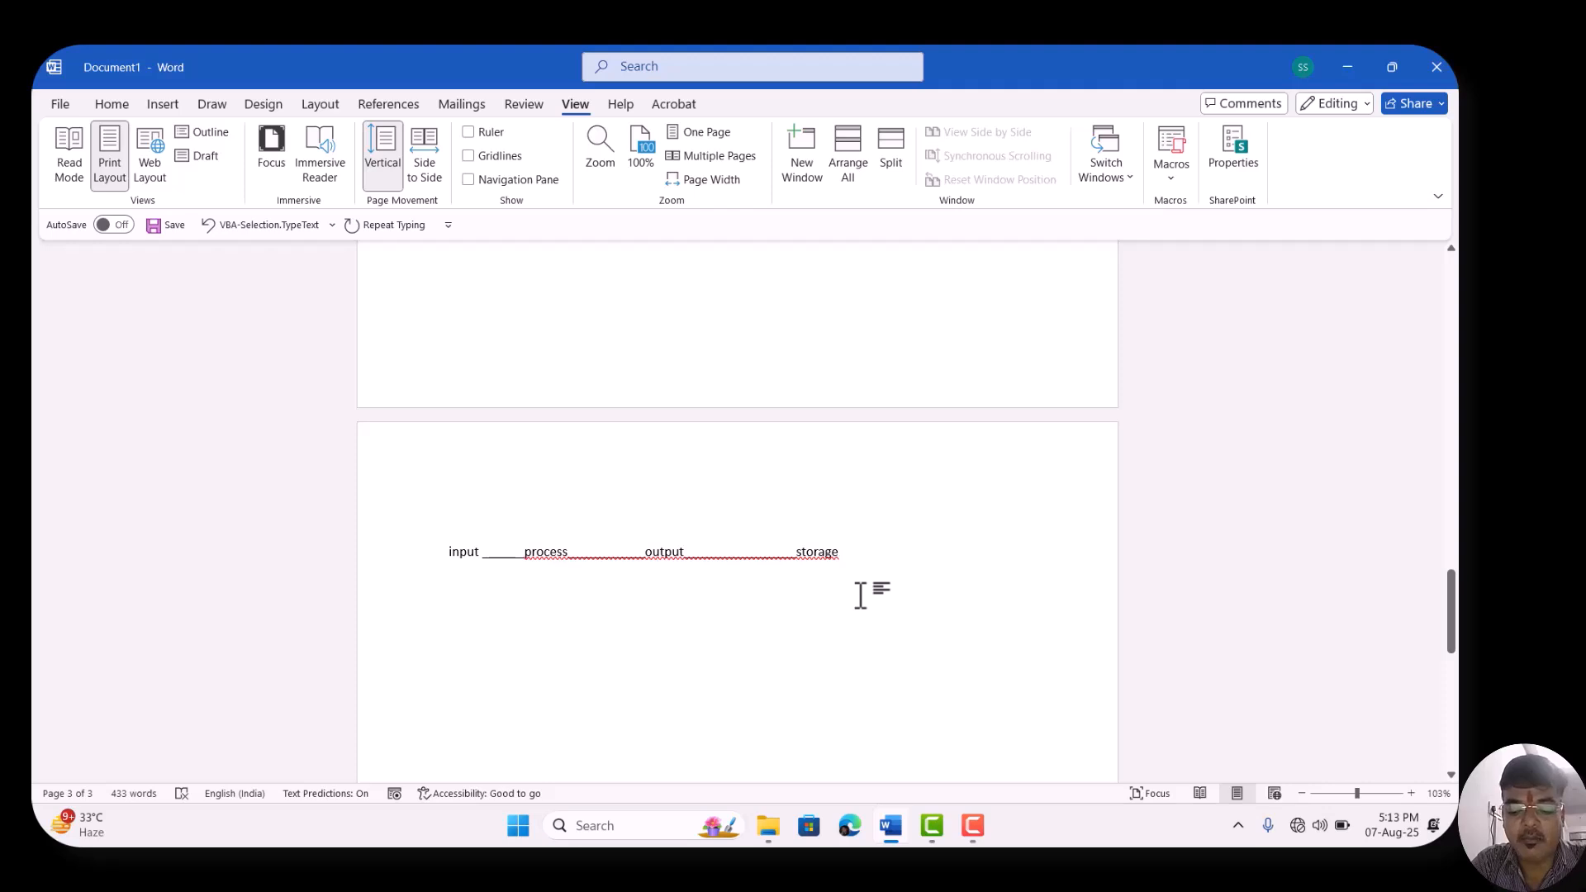
{"action": "key", "text": "Return"}
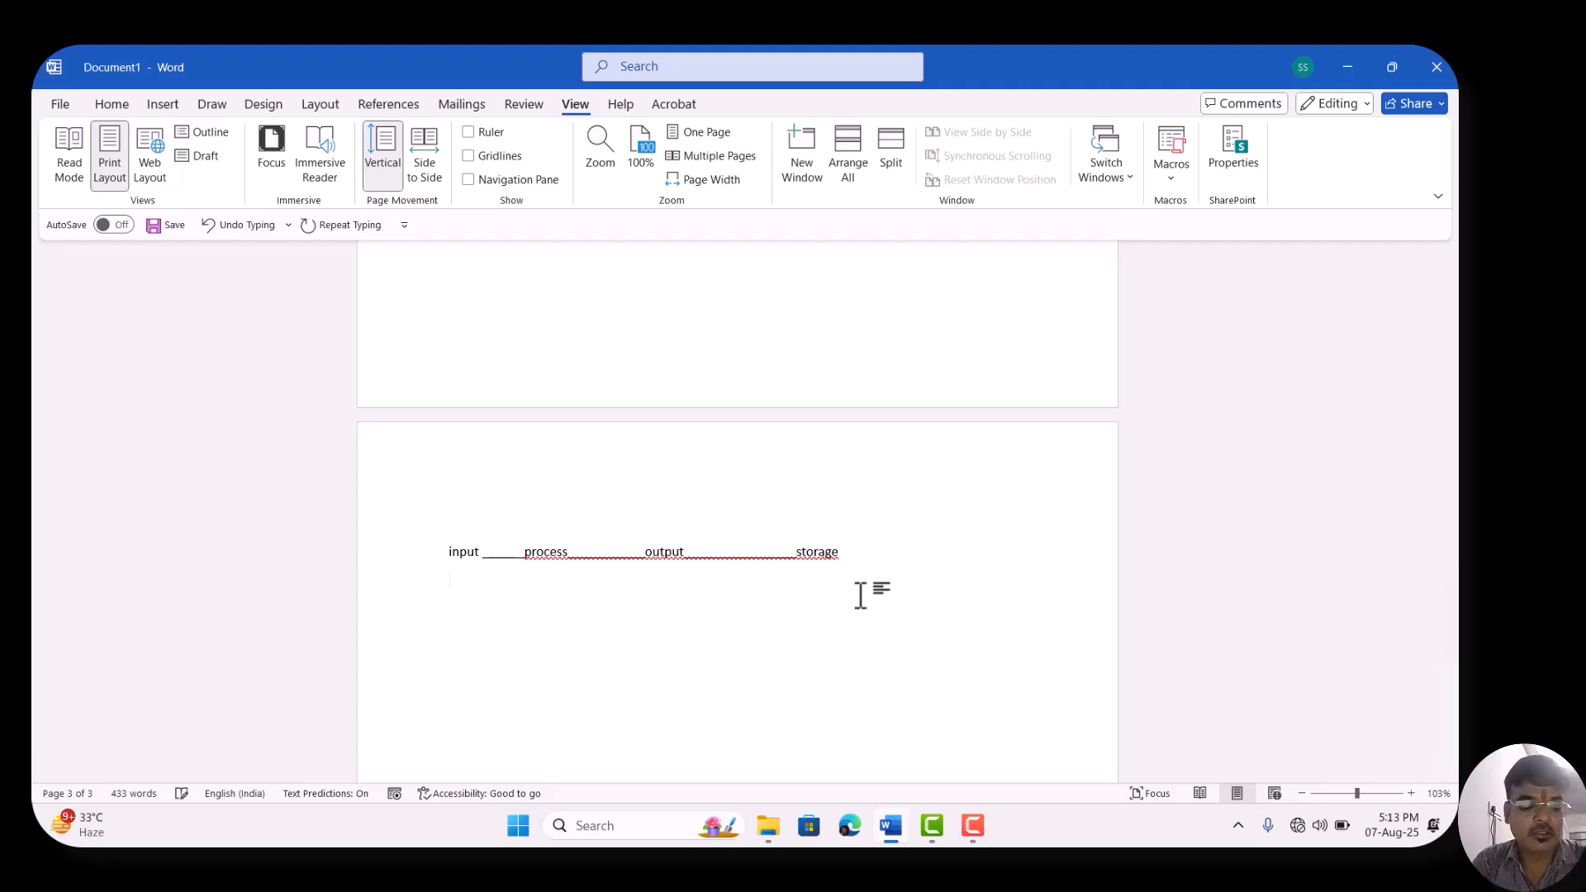
{"action": "key", "text": "alt+F8"}
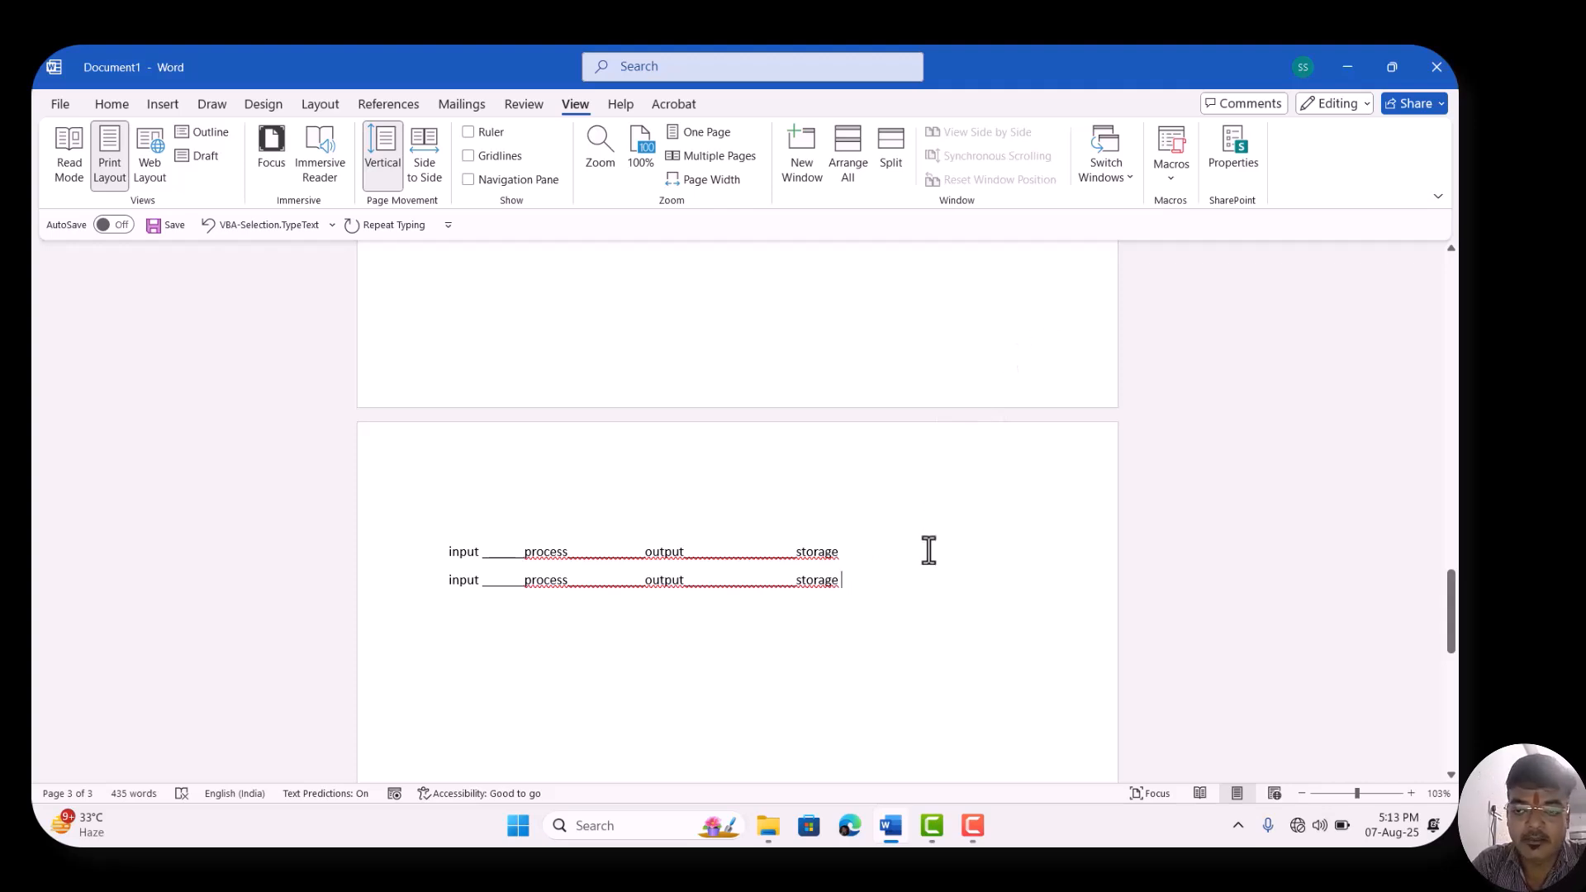
{"action": "left_click", "coordinate": [966, 826]}
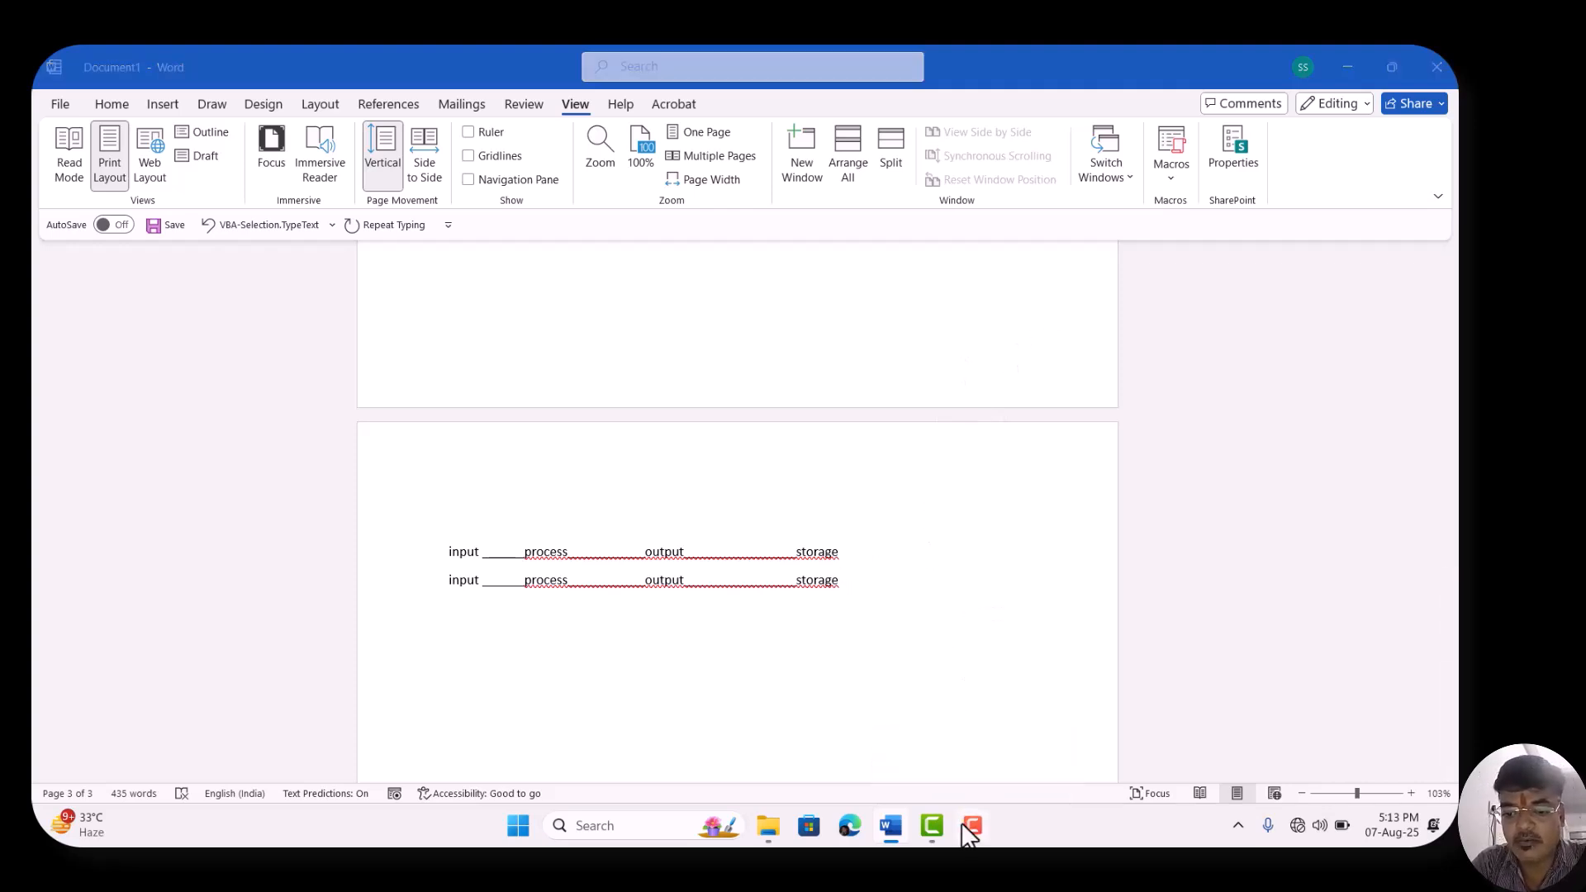